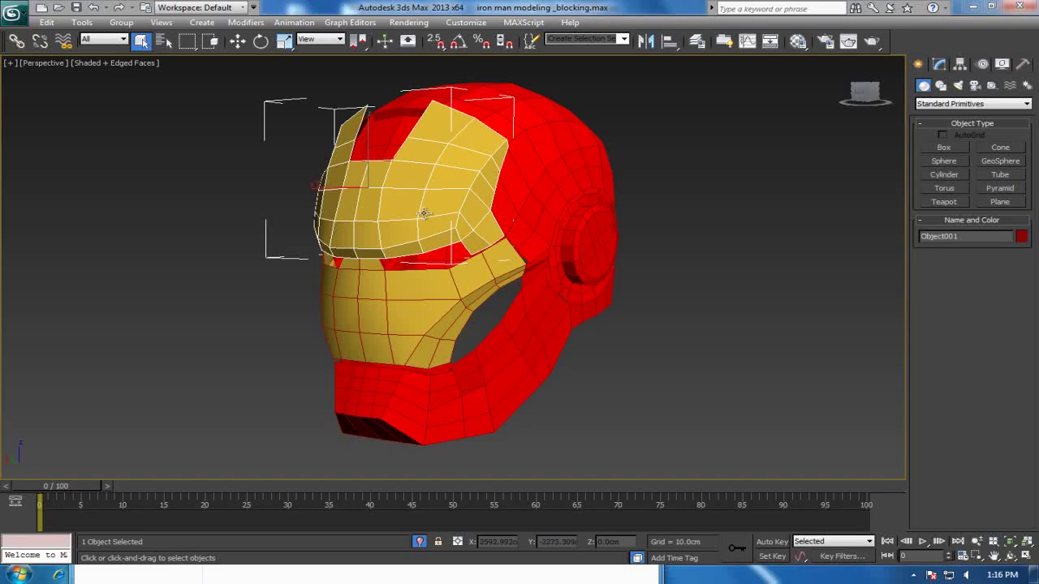
# Isolate the faceplate and toggle its Symmetry modifier to check the mirrored half
pyautogui.rightClick(418, 208)
pyautogui.click(449, 226)
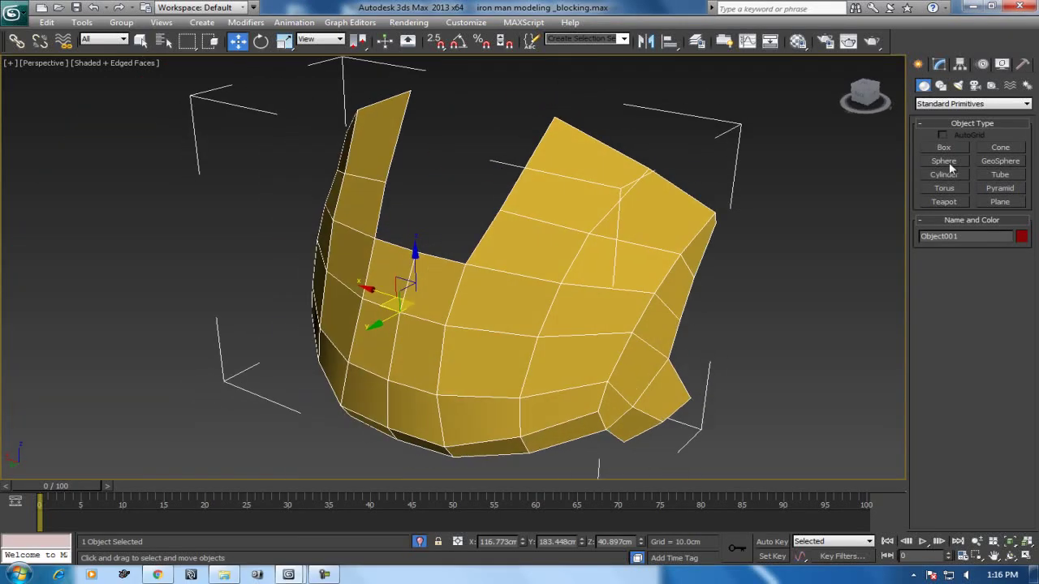
pyautogui.click(938, 64)
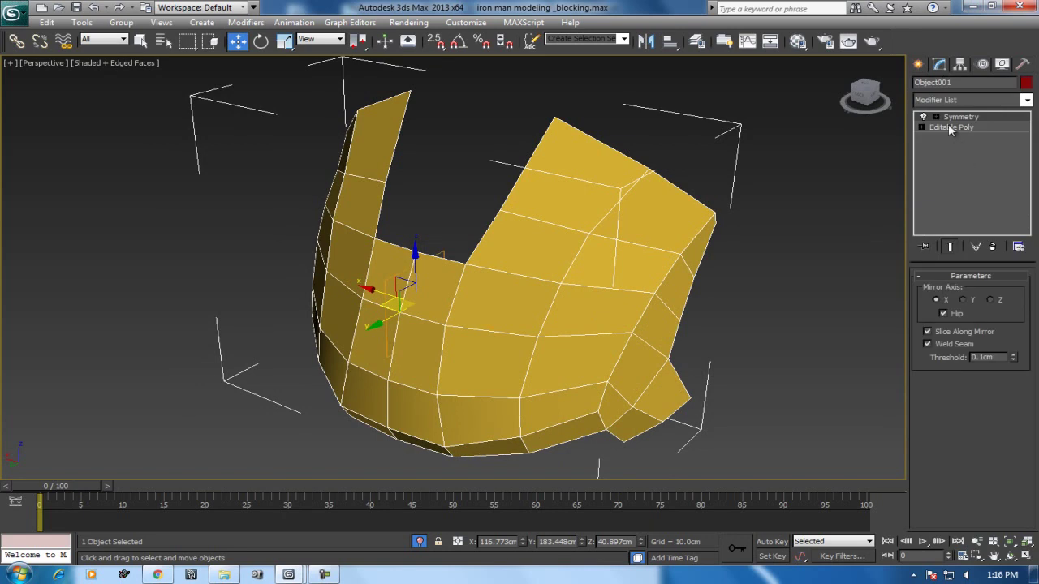
pyautogui.click(923, 117)
pyautogui.click(923, 117)
# Add a Shell modifier below Symmetry with a 2cm outer amount
pyautogui.click(952, 101)
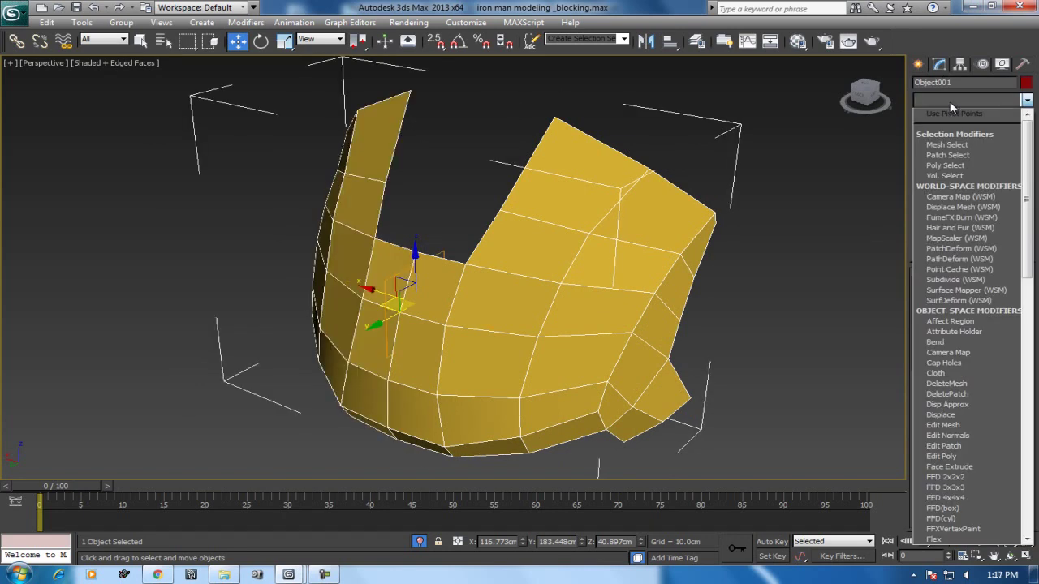
pyautogui.scroll(-10, 950, 100)
pyautogui.click(951, 112)
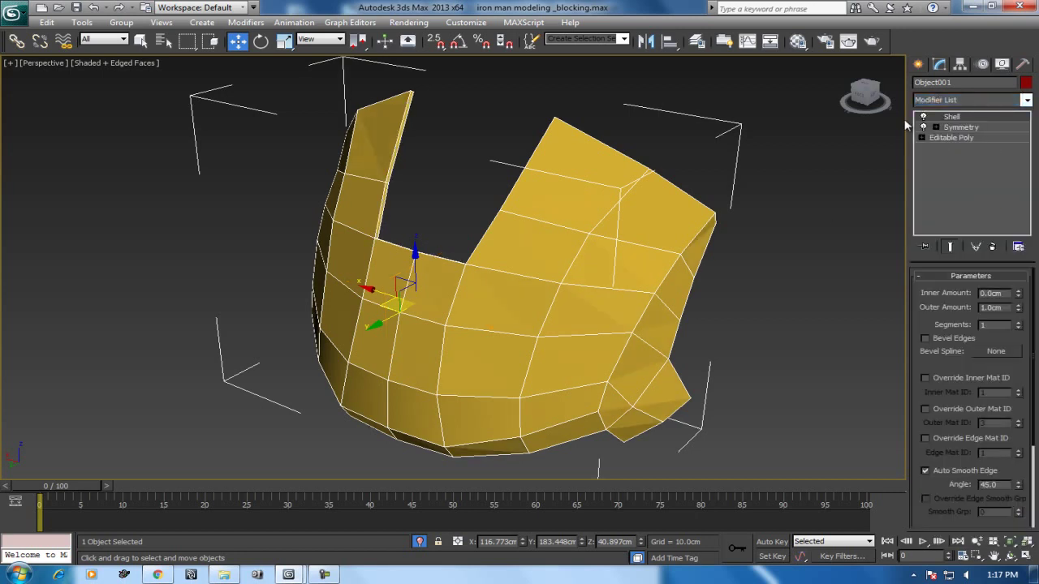
pyautogui.moveTo(747, 286)
pyautogui.keyDown('alt'); pyautogui.mouseDown(button='middle')
pyautogui.moveTo(654, 225)
pyautogui.moveTo(608, 228)
pyautogui.mouseUp(button='middle'); pyautogui.keyUp('alt')
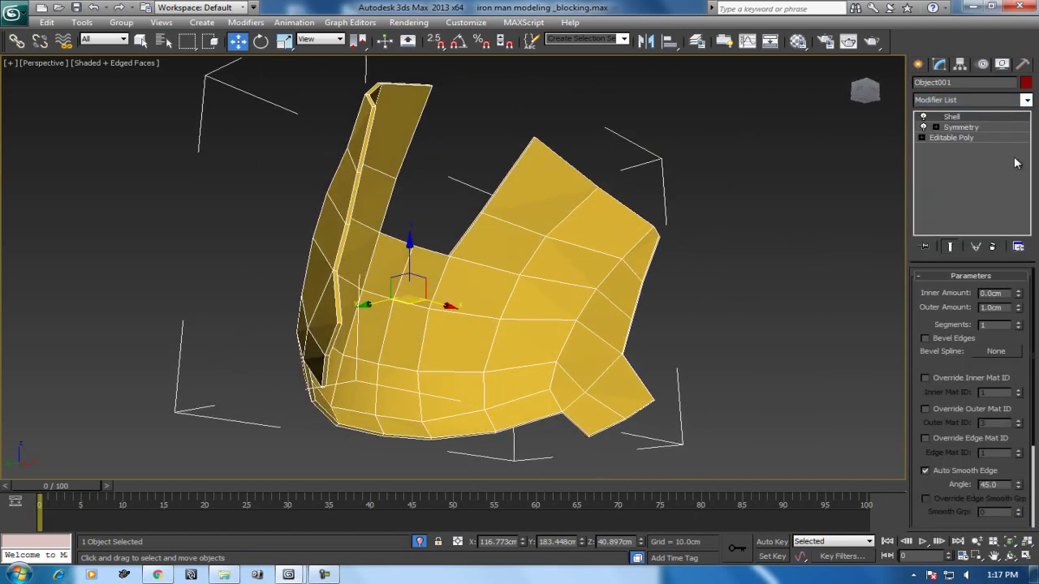
pyautogui.moveTo(979, 138); pyautogui.dragTo(980, 140)
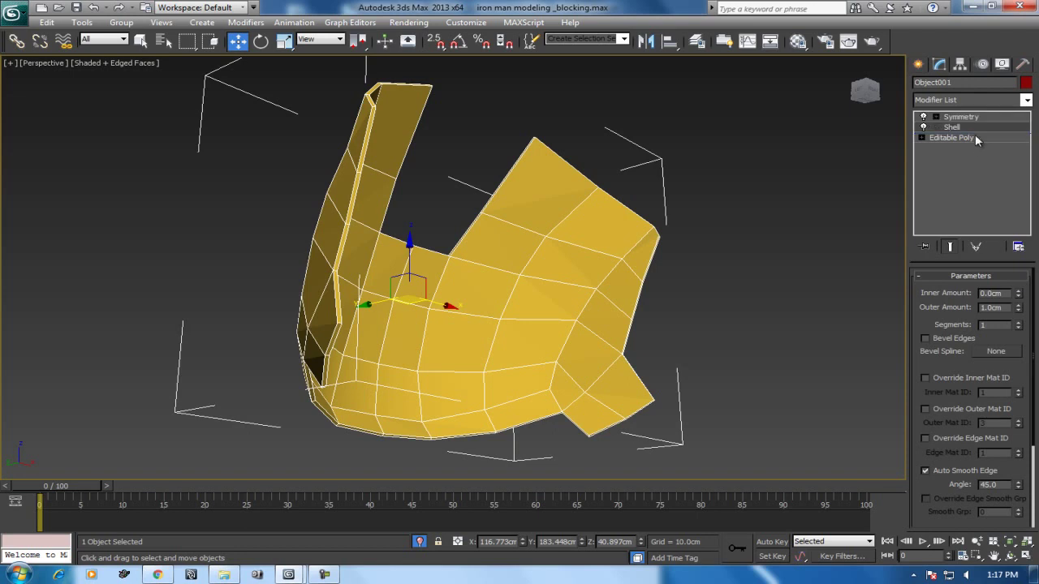
pyautogui.moveTo(576, 283)
pyautogui.keyDown('alt'); pyautogui.mouseDown(button='middle')
pyautogui.moveTo(717, 293)
pyautogui.moveTo(579, 320)
pyautogui.moveTo(586, 355)
pyautogui.mouseUp(button='middle'); pyautogui.keyUp('alt')
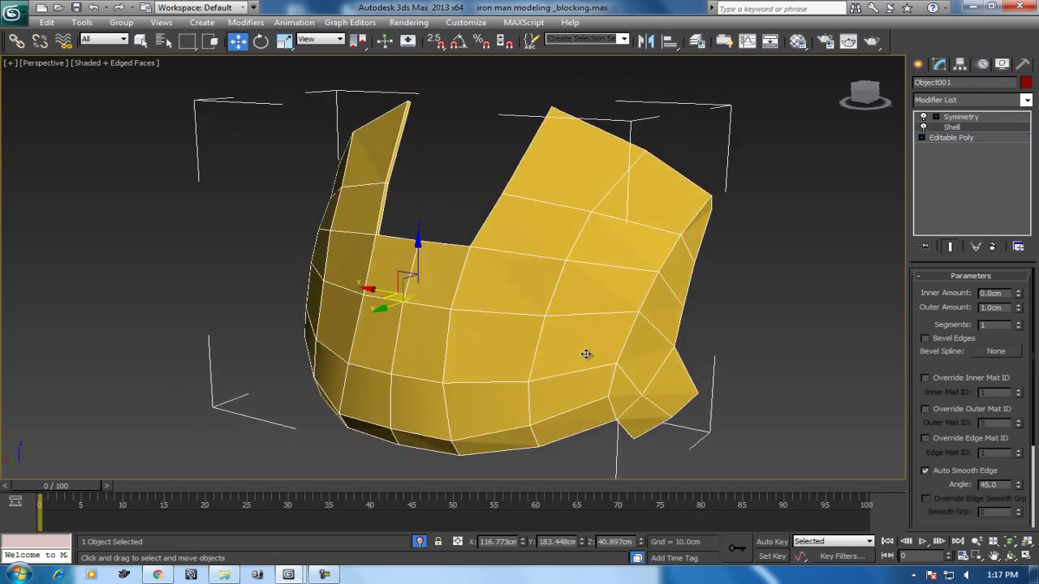
pyautogui.moveTo(1006, 309); pyautogui.dragTo(835, 309)
pyautogui.write('2')
pyautogui.press('Return')
pyautogui.keyDown('alt'); pyautogui.moveTo(540, 276); pyautogui.dragTo(475, 266, button='middle'); pyautogui.keyUp('alt')
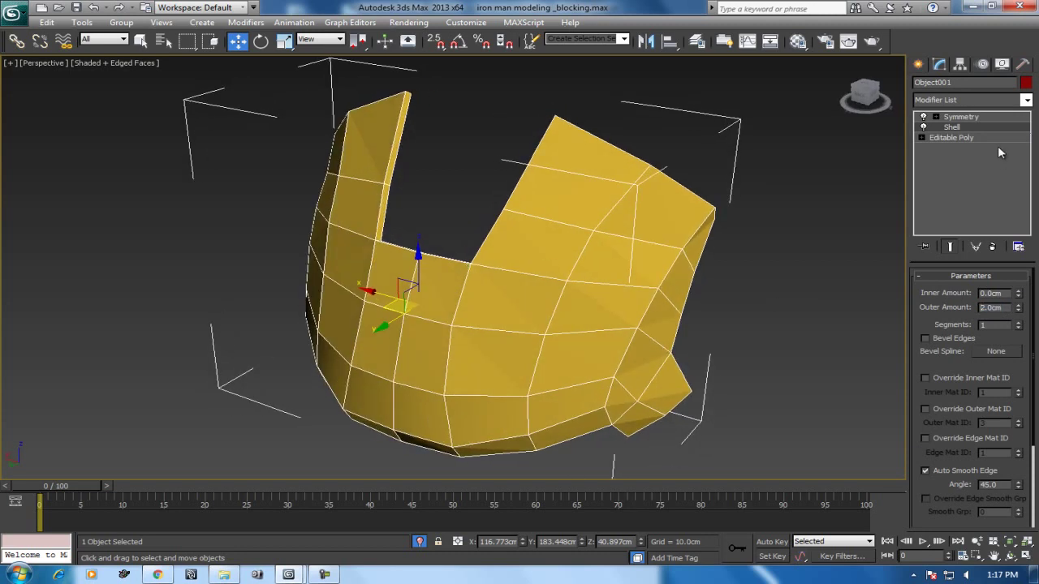
# Add an Edit Poly modifier above the Shell
pyautogui.click(969, 99)
pyautogui.press('e')
pyautogui.click(945, 139)
pyautogui.keyDown('alt'); pyautogui.moveTo(646, 252); pyautogui.dragTo(657, 283, button='middle'); pyautogui.keyUp('alt')
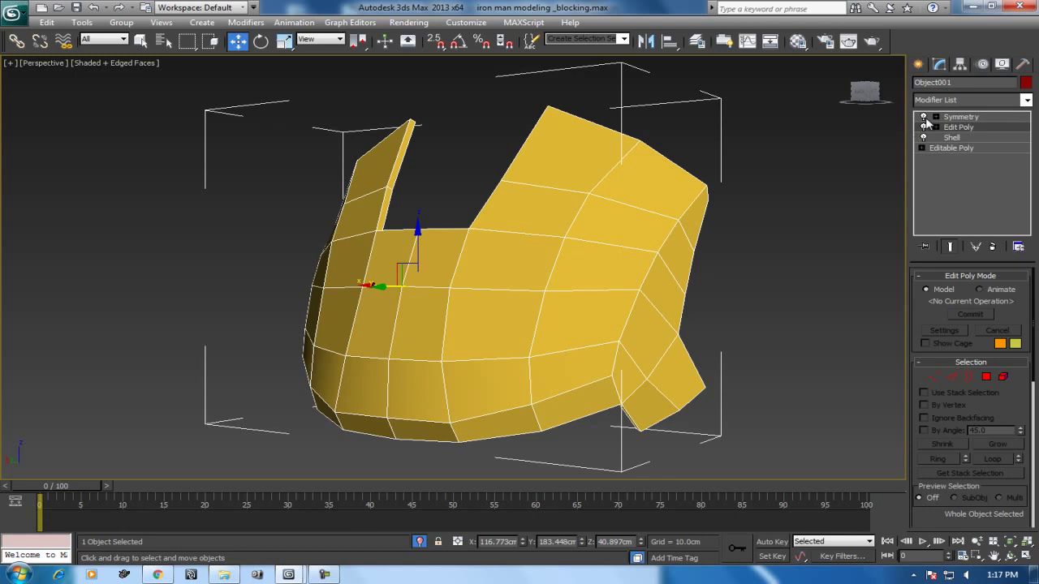
pyautogui.keyDown('alt'); pyautogui.moveTo(535, 313); pyautogui.dragTo(559, 322, button='middle'); pyautogui.keyUp('alt')
pyautogui.scroll(3, 583, 364)
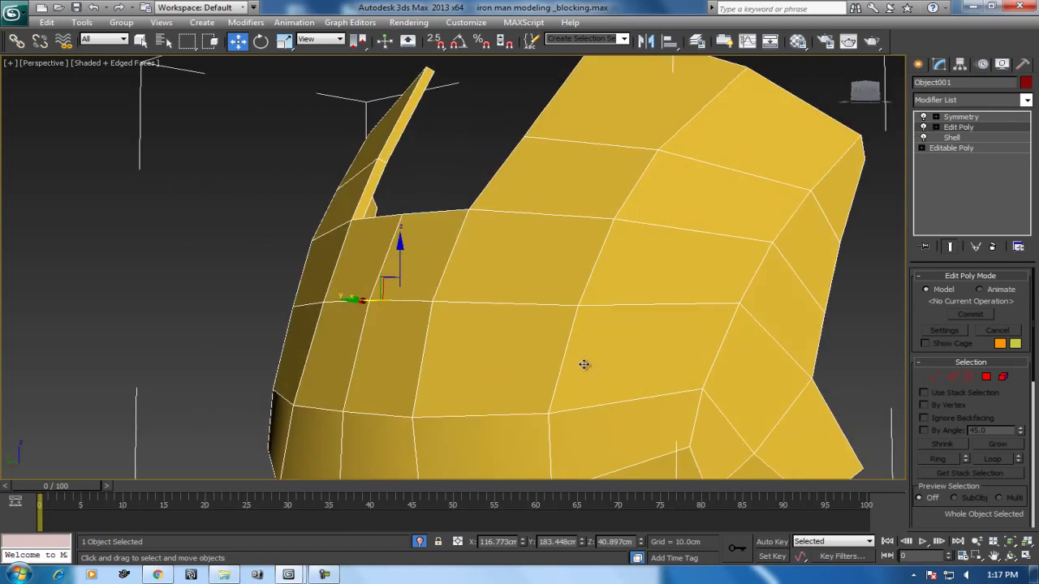
pyautogui.scroll(-3, 583, 365)
pyautogui.keyDown('alt'); pyautogui.moveTo(584, 365); pyautogui.dragTo(549, 295, button='middle'); pyautogui.keyUp('alt')
pyautogui.keyDown('alt'); pyautogui.moveTo(615, 329); pyautogui.dragTo(603, 341, button='middle'); pyautogui.keyUp('alt')
pyautogui.scroll(3, 612, 364)
pyautogui.scroll(-2, 611, 364)
pyautogui.moveTo(510, 251)
pyautogui.keyDown('alt'); pyautogui.mouseDown(button='middle')
pyautogui.moveTo(549, 315)
pyautogui.moveTo(538, 308)
pyautogui.moveTo(577, 333)
pyautogui.mouseUp(button='middle'); pyautogui.keyUp('alt')
pyautogui.scroll(3, 516, 323)
pyautogui.click(952, 376)
pyautogui.click(564, 246)
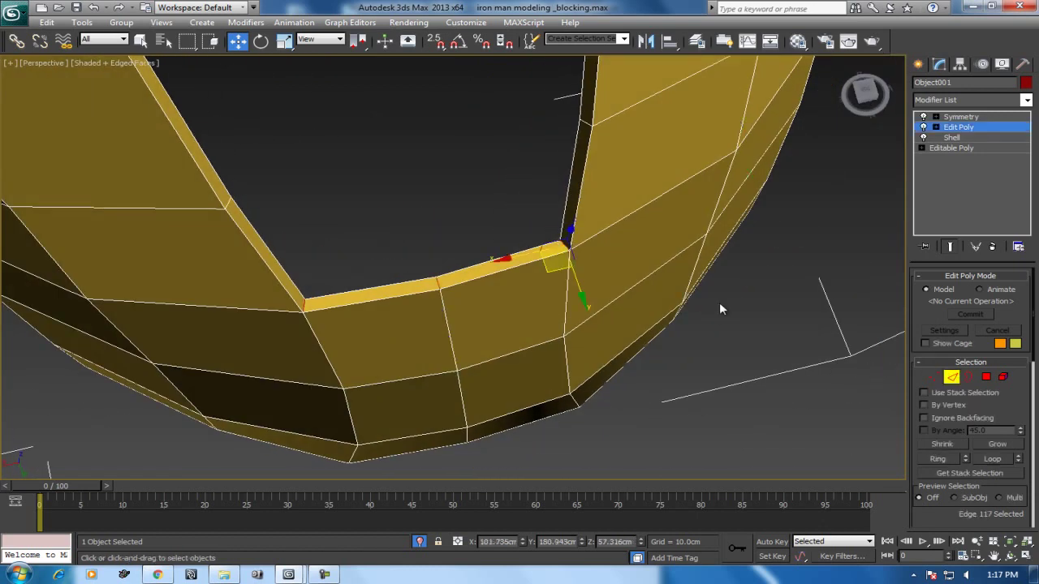
pyautogui.hotkey('alt', 'l')
pyautogui.rightClick(595, 250)
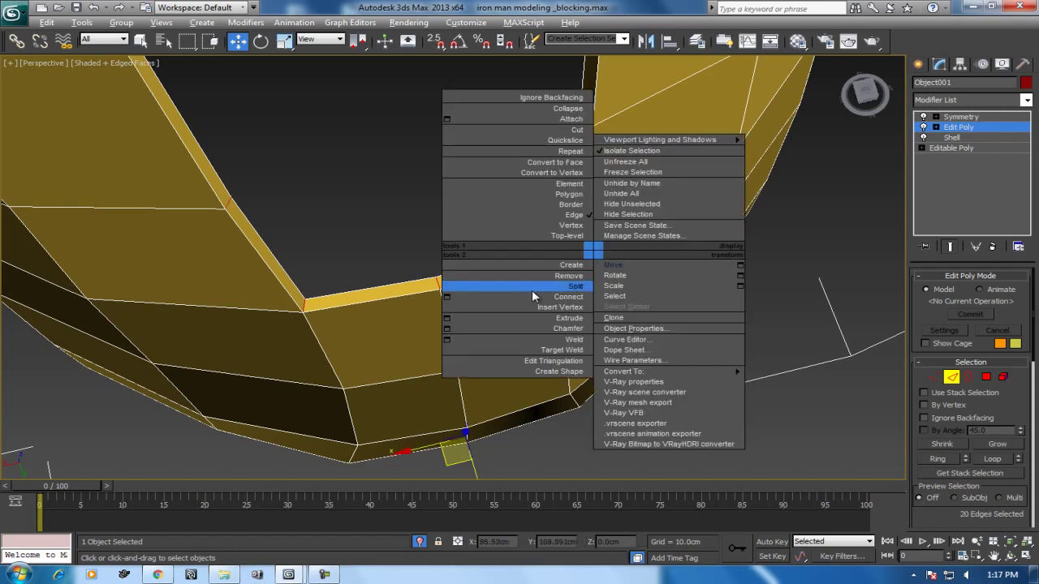
pyautogui.click(450, 297)
pyautogui.moveTo(469, 276); pyautogui.dragTo(474, 275)
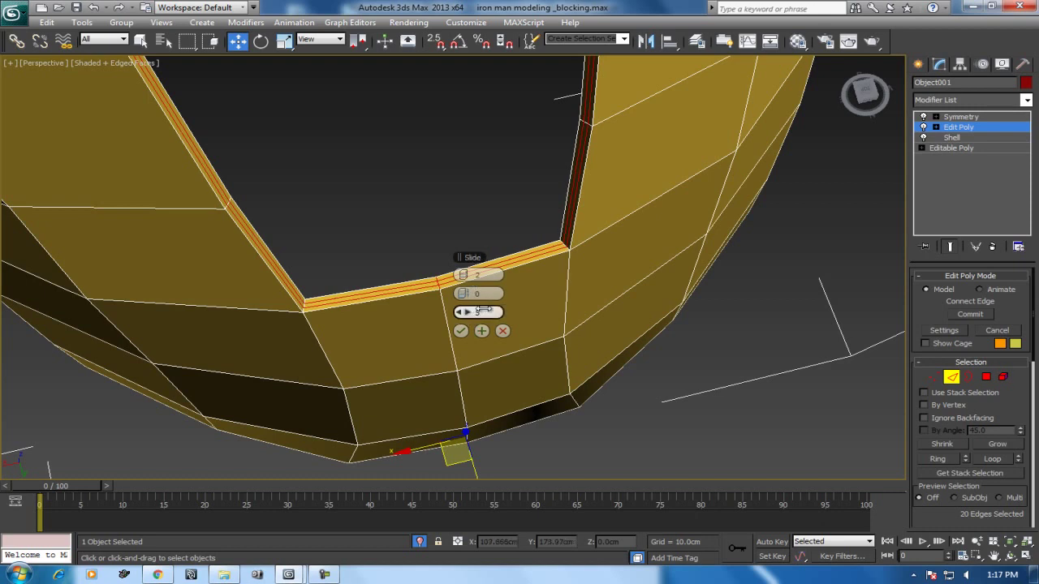
pyautogui.moveTo(463, 293); pyautogui.dragTo(525, 278)
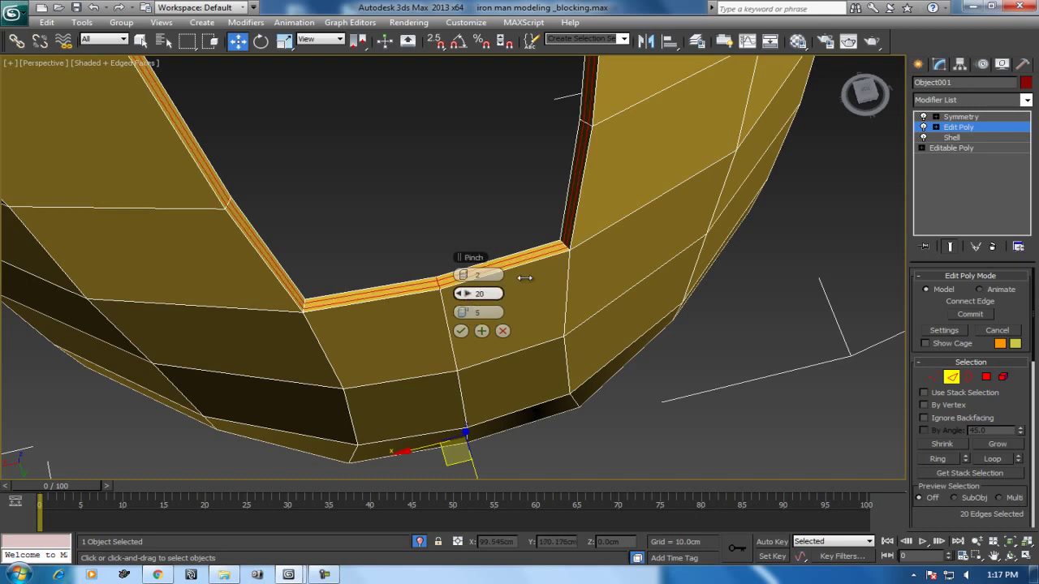
pyautogui.click(504, 333)
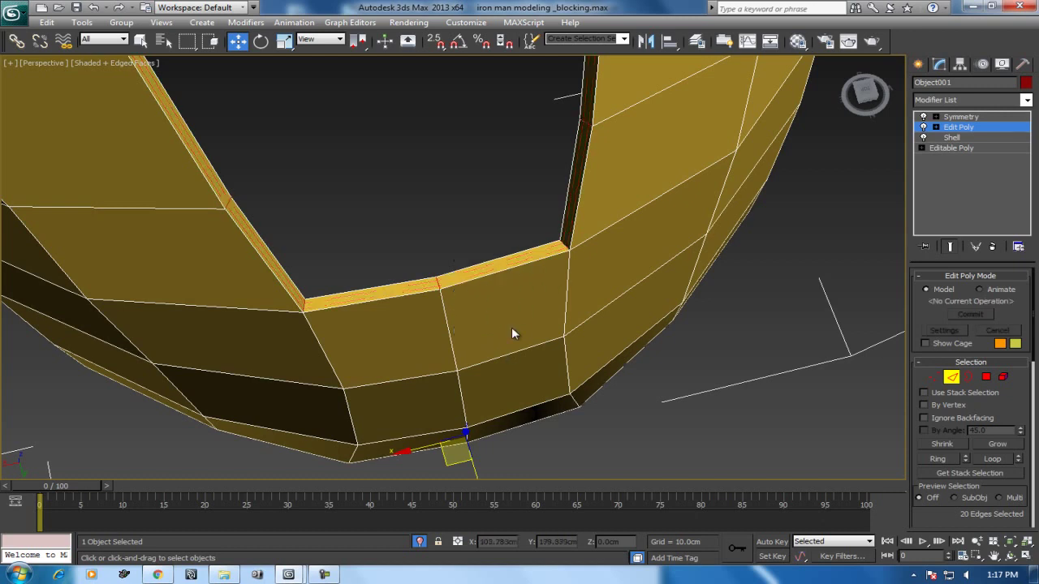
pyautogui.click(563, 241)
pyautogui.scroll(3, 564, 243)
pyautogui.keyDown('alt'); pyautogui.moveTo(564, 243); pyautogui.dragTo(600, 234, button='middle'); pyautogui.keyUp('alt')
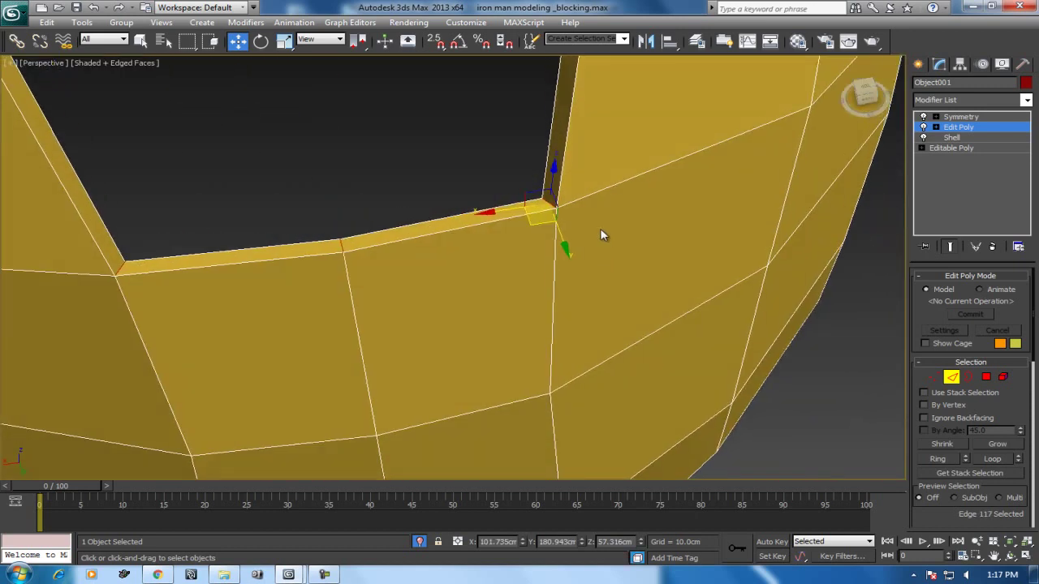
# Chamfer the jaw-opening rim edge by 1.0cm with 2 segments
pyautogui.rightClick(601, 231)
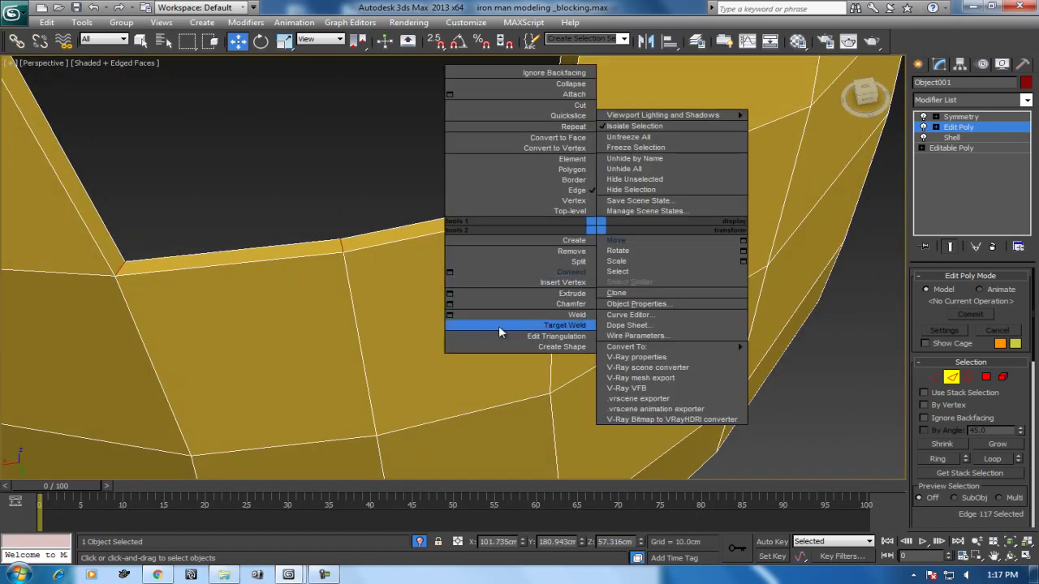
pyautogui.click(450, 305)
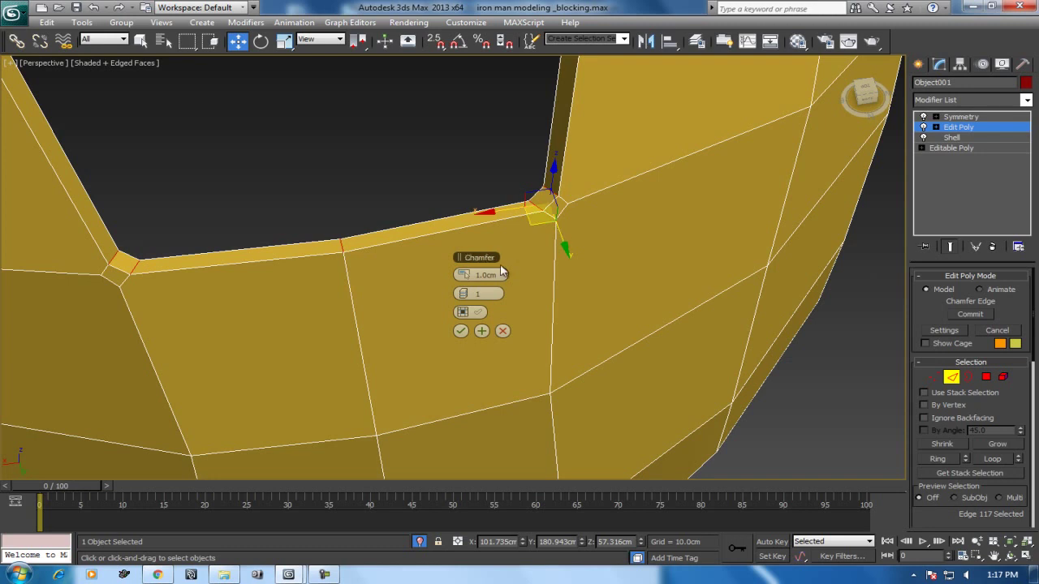
pyautogui.click(469, 295)
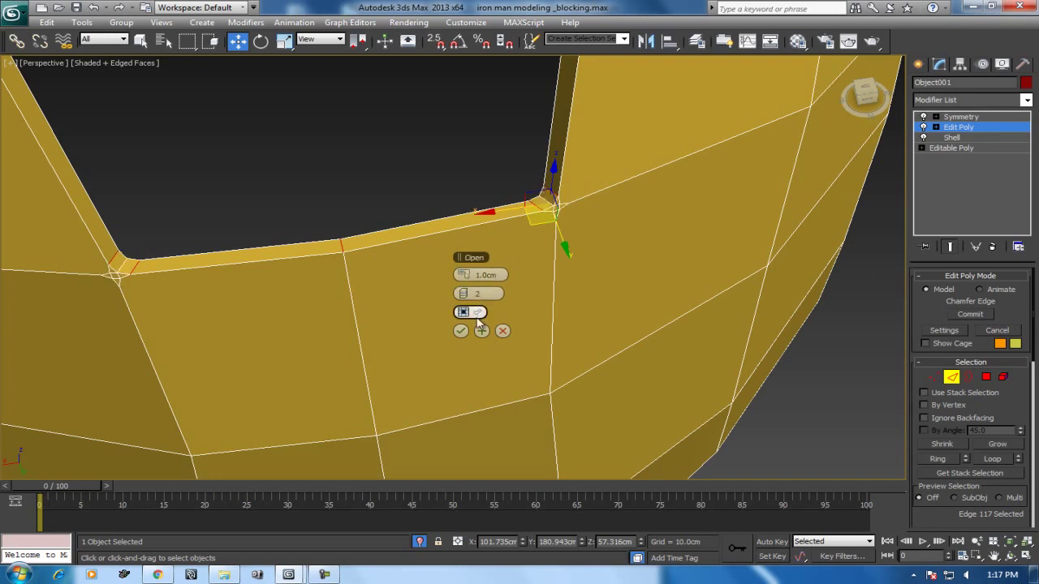
pyautogui.keyDown('alt'); pyautogui.moveTo(603, 283); pyautogui.dragTo(590, 281, button='middle'); pyautogui.keyUp('alt')
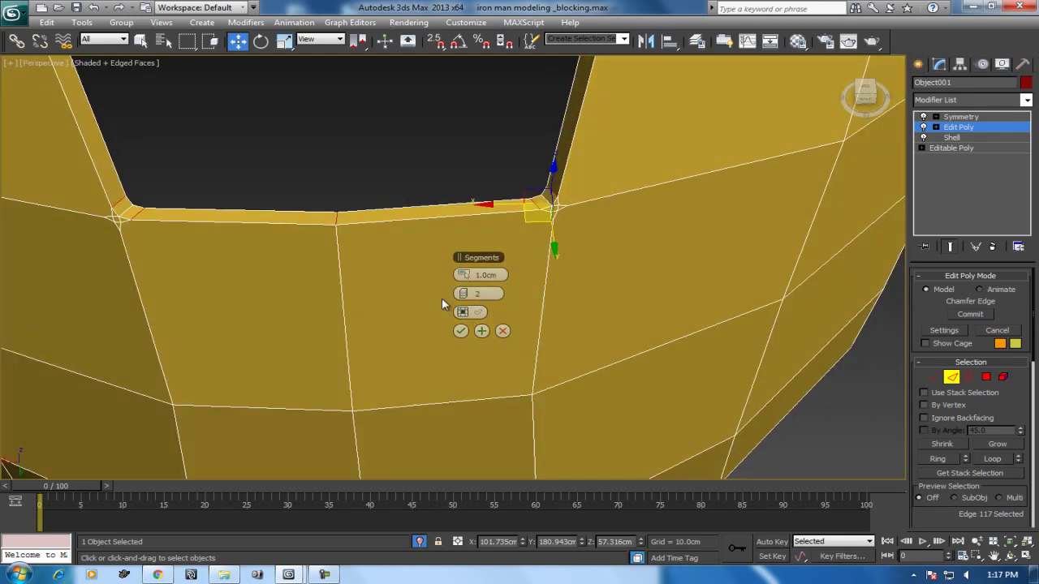
pyautogui.click(461, 331)
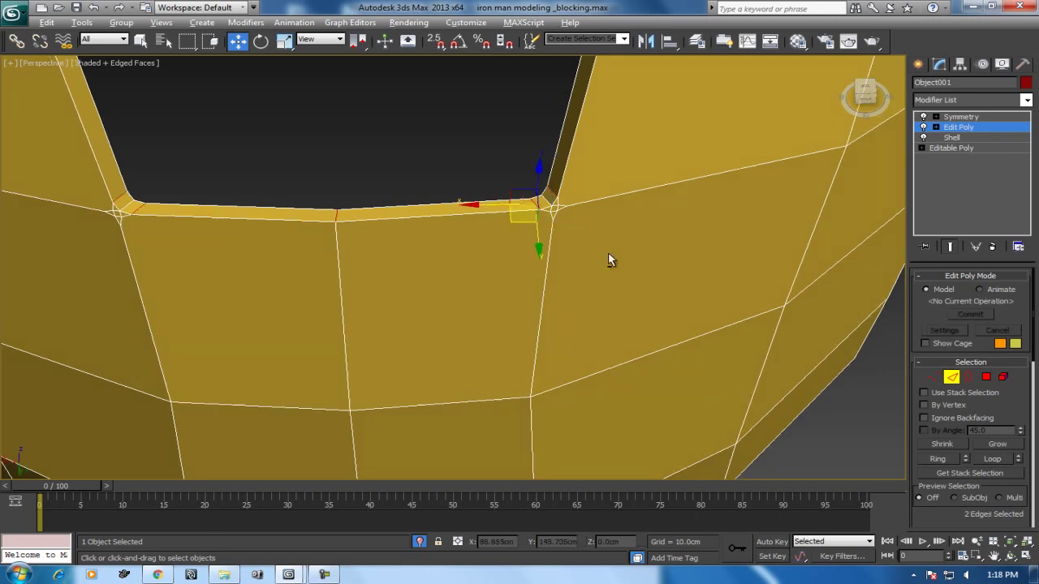
pyautogui.keyDown('alt'); pyautogui.moveTo(612, 259); pyautogui.dragTo(544, 242, button='middle'); pyautogui.keyUp('alt')
# Connect the first two pairs of chamfer vertices at the rim corner with new edges
pyautogui.press('1')
pyautogui.click(448, 202)
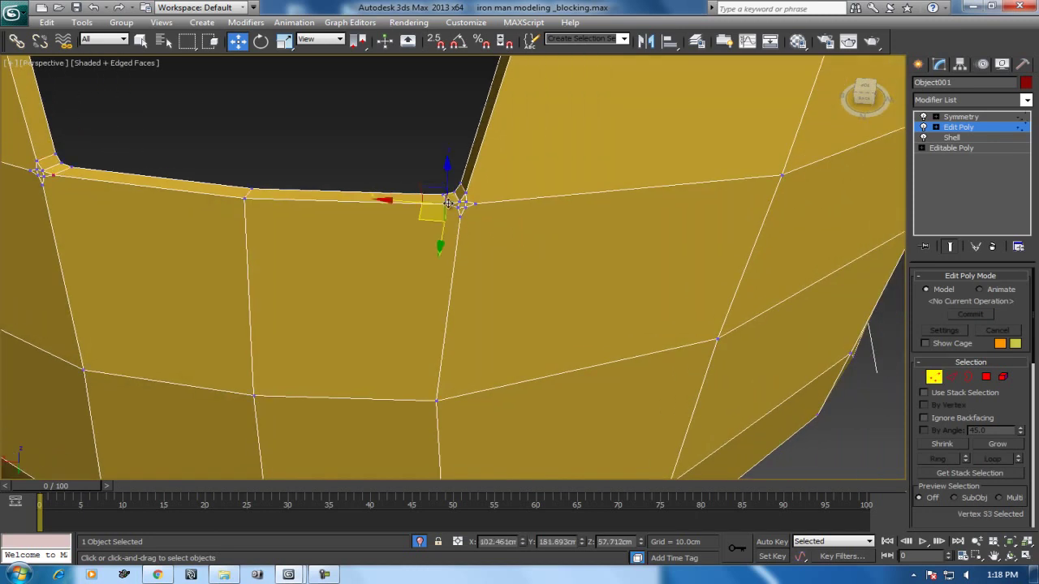
pyautogui.keyDown('ctrl'); pyautogui.click(437, 400); pyautogui.keyUp('ctrl')
pyautogui.rightClick(493, 317)
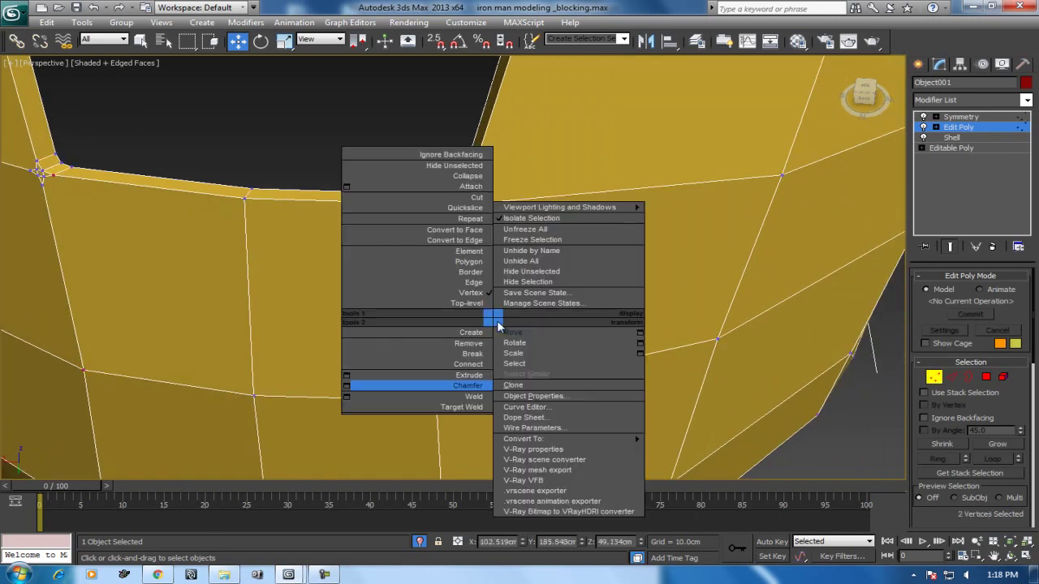
pyautogui.click(478, 365)
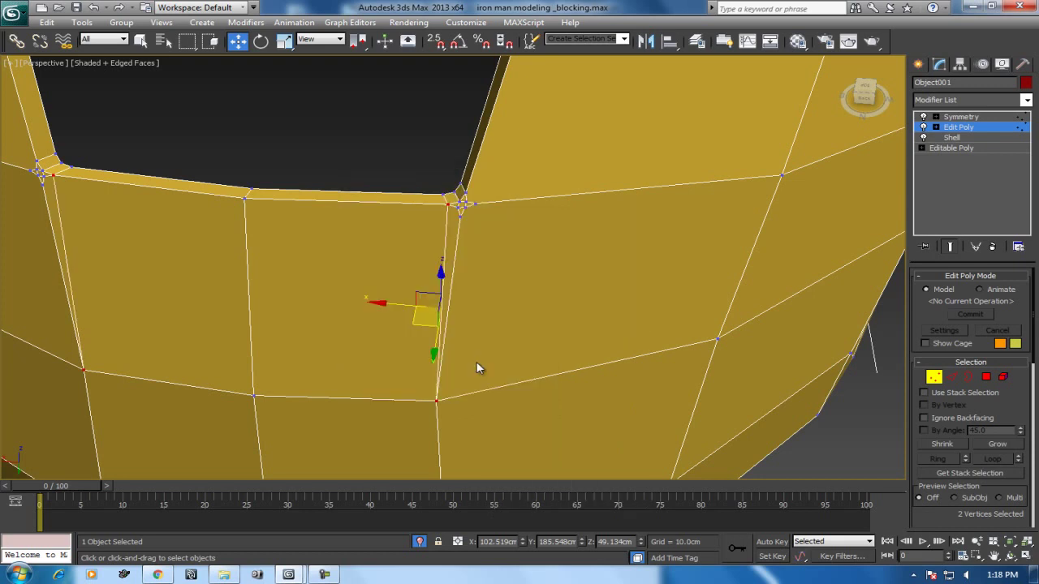
pyautogui.keyDown('alt'); pyautogui.moveTo(505, 182); pyautogui.dragTo(487, 173, button='middle'); pyautogui.keyUp('alt')
pyautogui.click(473, 199)
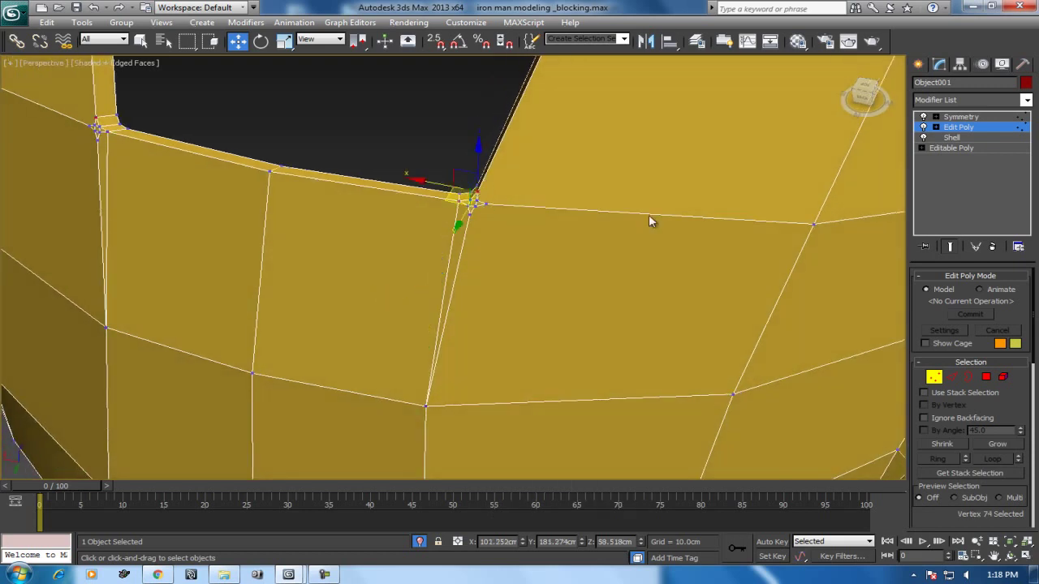
pyautogui.keyDown('ctrl'); pyautogui.click(815, 225); pyautogui.keyUp('ctrl')
pyautogui.keyDown('alt'); pyautogui.moveTo(523, 215); pyautogui.dragTo(565, 228, button='middle'); pyautogui.keyUp('alt')
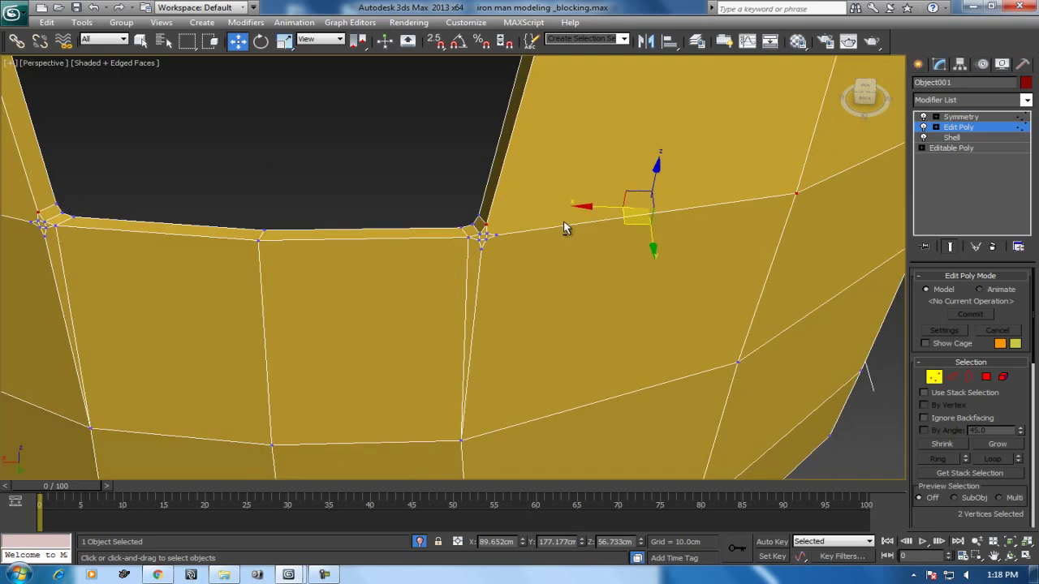
pyautogui.rightClick(498, 227)
pyautogui.click(450, 257)
pyautogui.moveTo(450, 257)
pyautogui.keyDown('alt'); pyautogui.mouseDown(button='middle')
pyautogui.moveTo(639, 219)
pyautogui.moveTo(826, 221)
pyautogui.mouseUp(button='middle'); pyautogui.keyUp('alt')
# Connect the remaining corner vertex pairs into the surrounding mesh
pyautogui.click(831, 213)
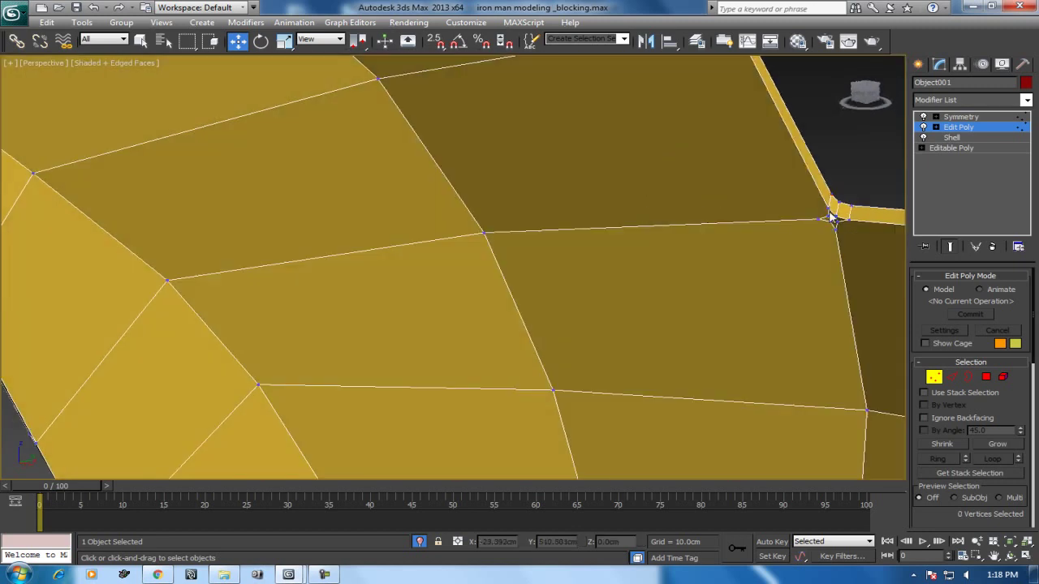
pyautogui.click(830, 212)
pyautogui.keyDown('ctrl'); pyautogui.click(482, 232); pyautogui.keyUp('ctrl')
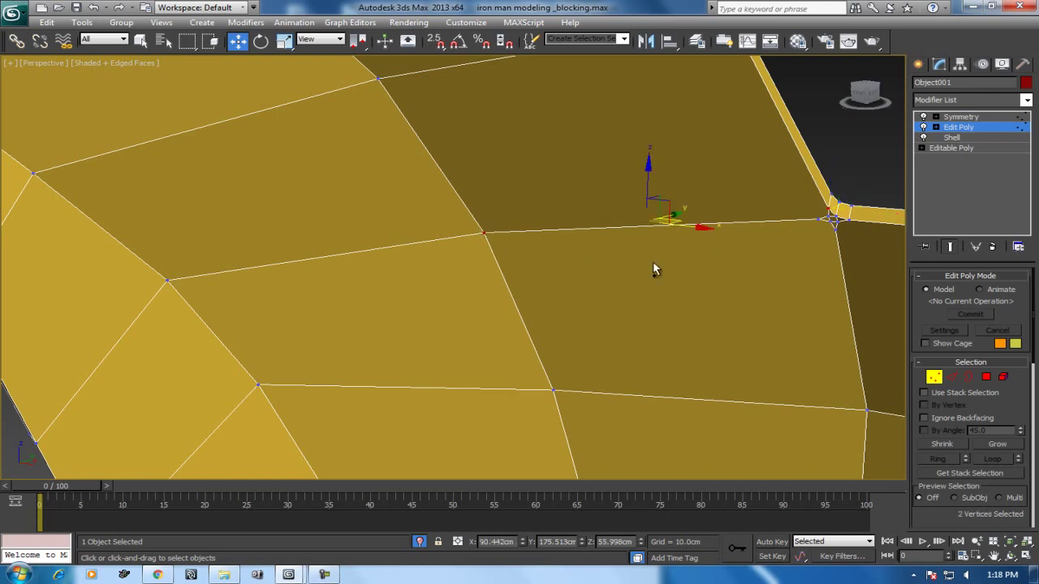
pyautogui.rightClick(703, 243)
pyautogui.click(686, 290)
pyautogui.click(849, 220)
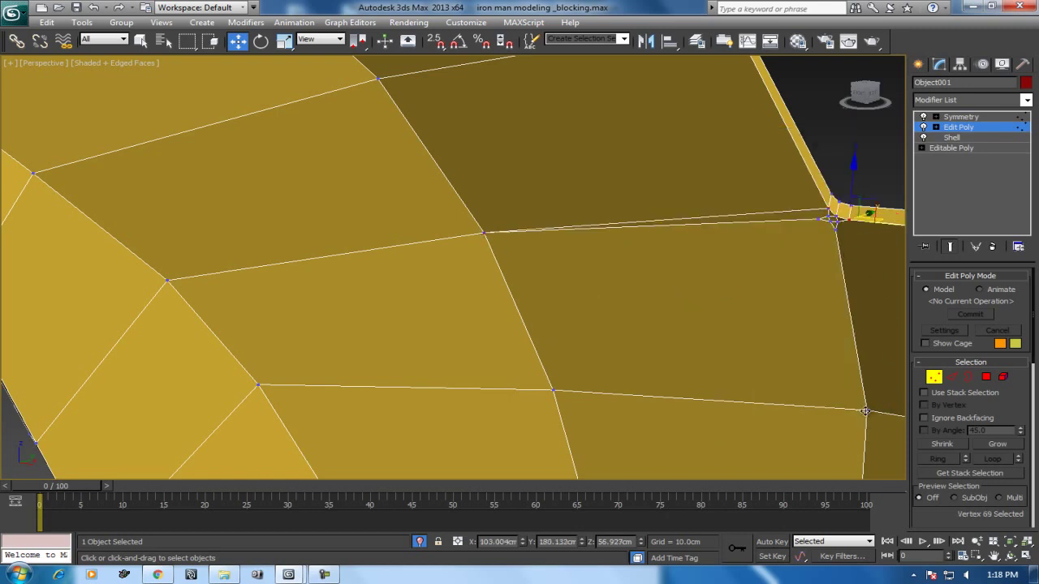
pyautogui.rightClick(687, 326)
pyautogui.click(663, 375)
# Zoom and orbit out to review the connected rim corner on the whole faceplate
pyautogui.scroll(3, 588, 272)
pyautogui.scroll(-3, 588, 272)
pyautogui.keyDown('alt'); pyautogui.moveTo(579, 282); pyautogui.dragTo(522, 294, button='middle'); pyautogui.keyUp('alt')
pyautogui.moveTo(649, 301)
pyautogui.mouseDown(button='middle')
pyautogui.moveTo(581, 215)
pyautogui.moveTo(543, 285)
pyautogui.mouseUp(button='middle')
pyautogui.moveTo(434, 233)
pyautogui.keyDown('alt'); pyautogui.mouseDown(button='middle')
pyautogui.moveTo(478, 235)
pyautogui.moveTo(360, 213)
pyautogui.moveTo(433, 239)
pyautogui.moveTo(476, 274)
pyautogui.moveTo(482, 306)
pyautogui.mouseUp(button='middle'); pyautogui.keyUp('alt')
pyautogui.scroll(5, 420, 276)
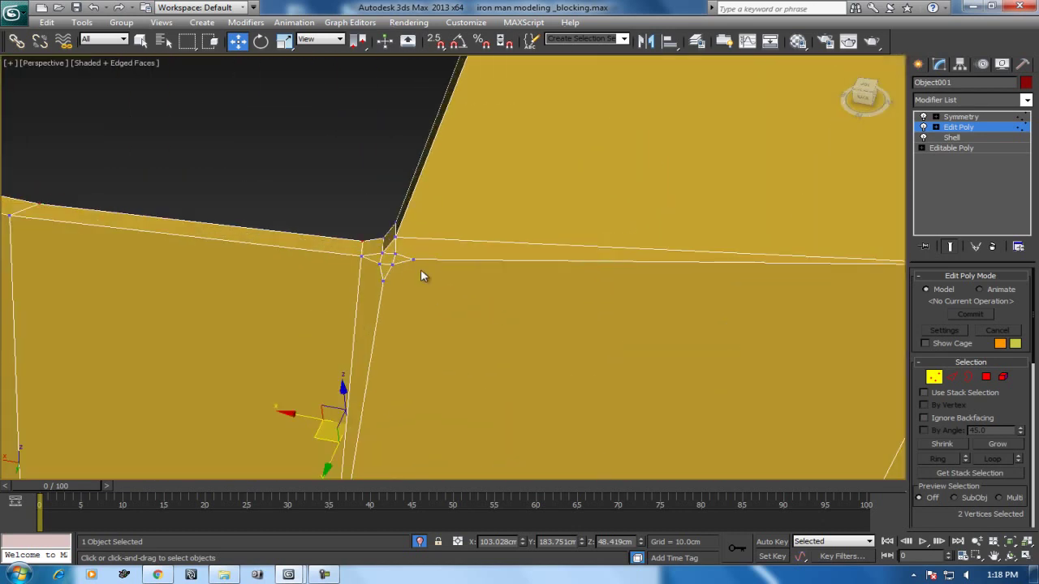
pyautogui.scroll(-4, 435, 394)
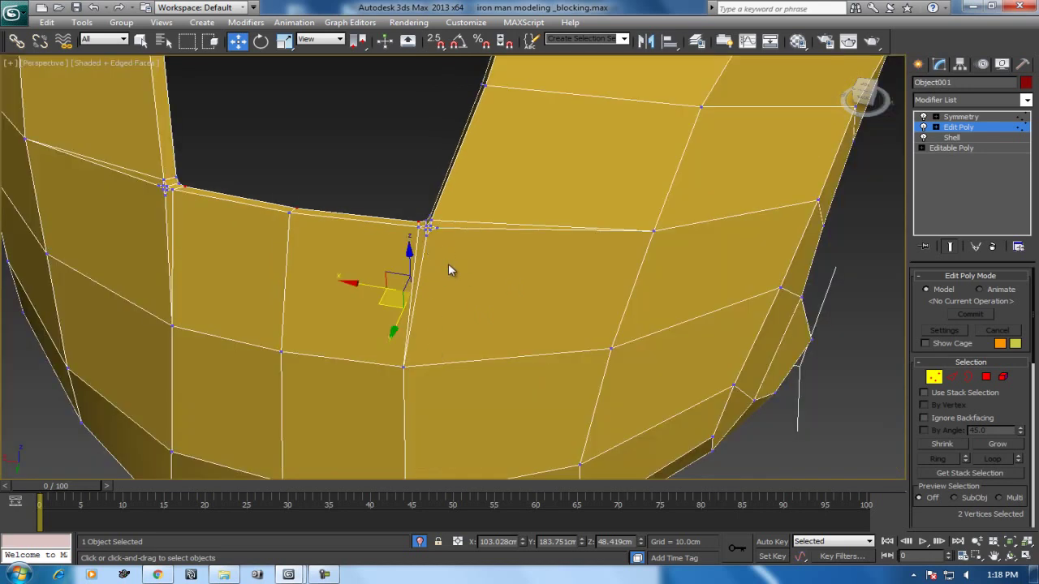
pyautogui.scroll(-2, 524, 224)
pyautogui.scroll(-5, 527, 268)
pyautogui.keyDown('alt'); pyautogui.moveTo(527, 268); pyautogui.dragTo(531, 323, button='middle'); pyautogui.keyUp('alt')
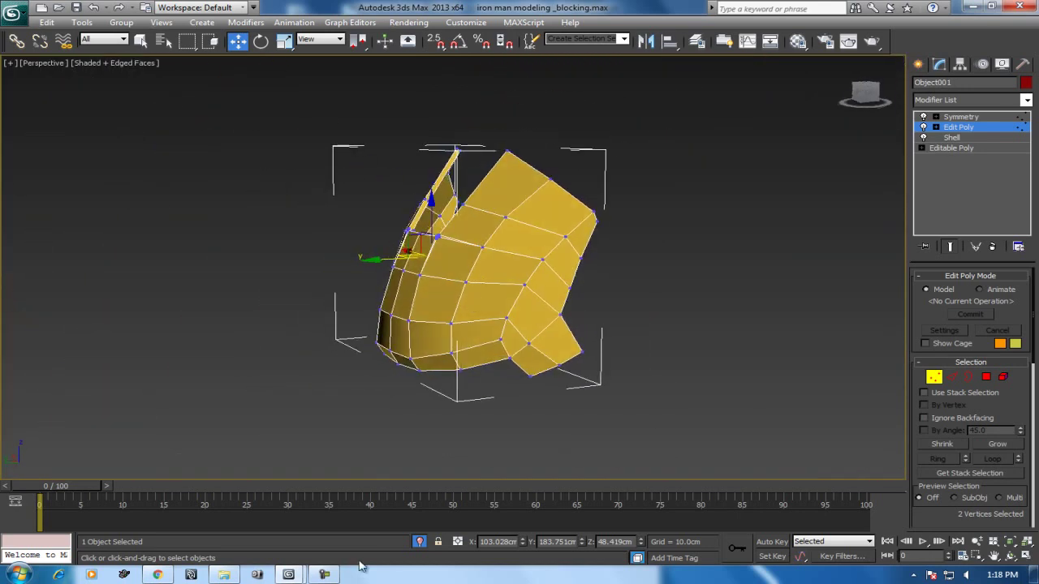
# Delete the extra Edit Poly, hide the Shell result, and return to Editable Poly
pyautogui.scroll(3, 503, 319)
pyautogui.scroll(2, 485, 271)
pyautogui.moveTo(485, 271)
pyautogui.keyDown('alt'); pyautogui.mouseDown(button='middle')
pyautogui.moveTo(506, 306)
pyautogui.moveTo(487, 282)
pyautogui.mouseUp(button='middle'); pyautogui.keyUp('alt')
pyautogui.scroll(2, 446, 262)
pyautogui.scroll(2, 481, 302)
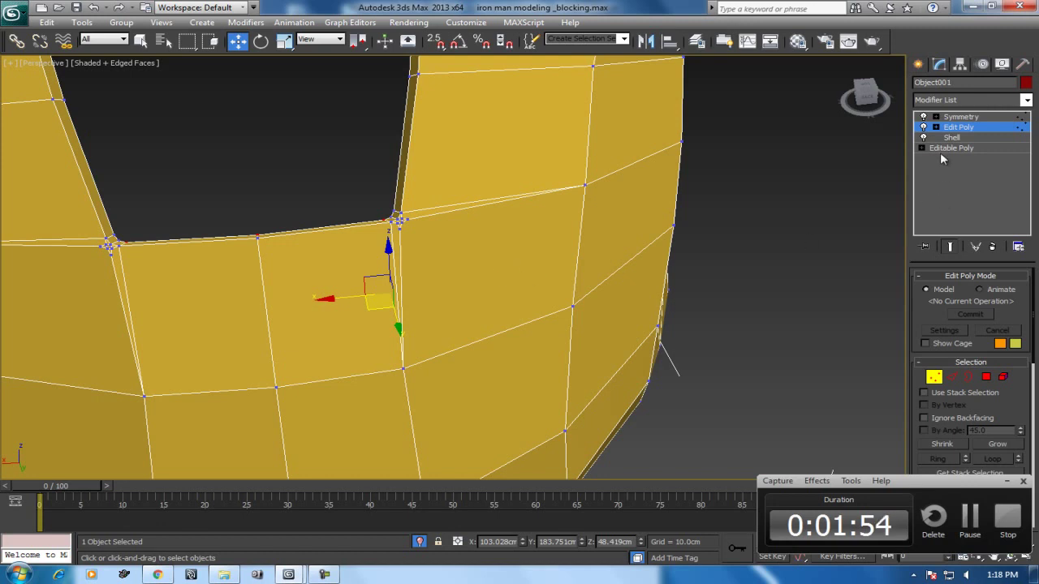
pyautogui.click(992, 247)
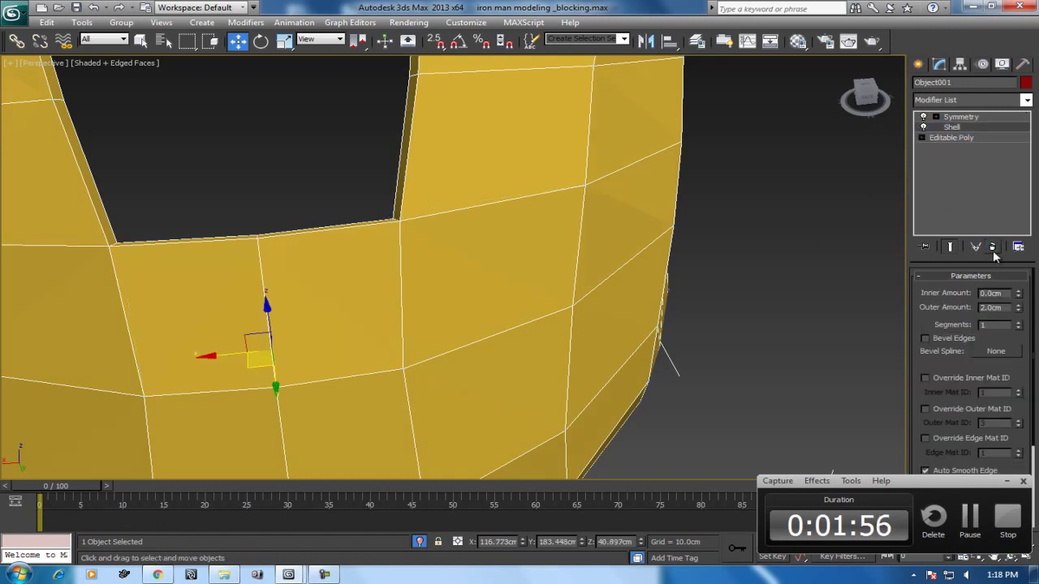
pyautogui.click(923, 127)
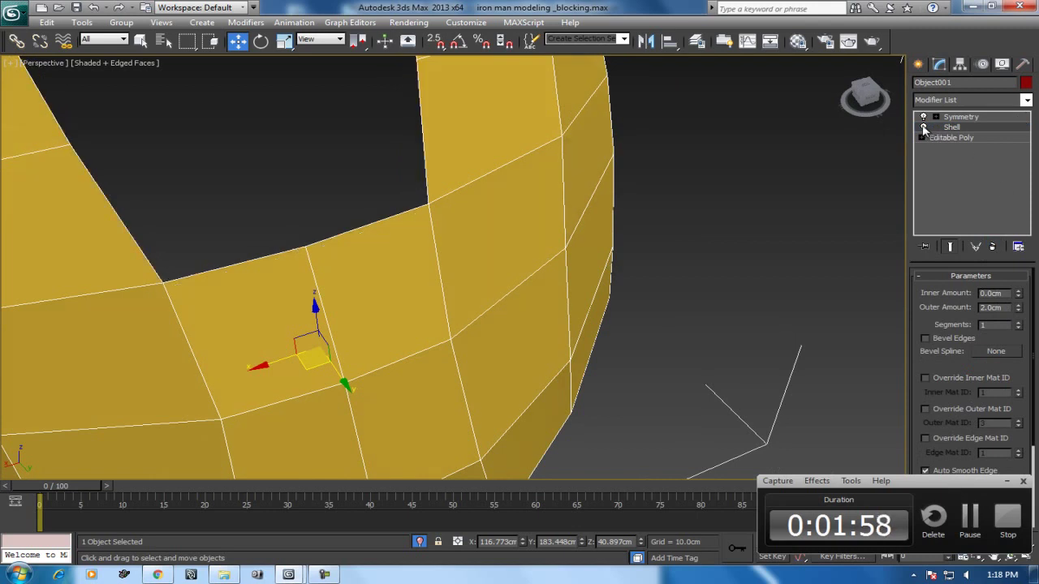
pyautogui.keyDown('alt'); pyautogui.moveTo(776, 169); pyautogui.dragTo(568, 225, button='middle'); pyautogui.keyUp('alt')
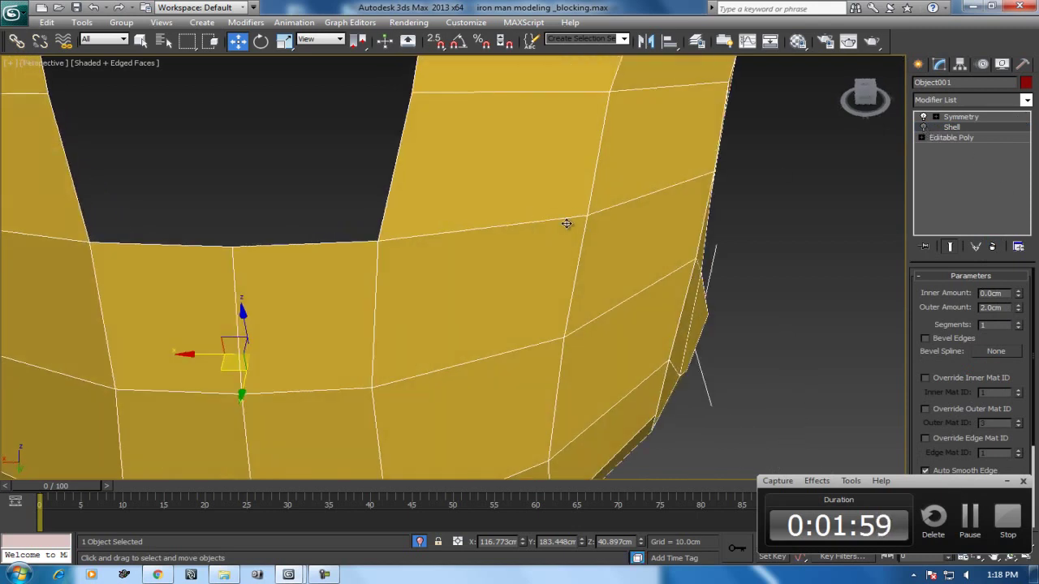
pyautogui.click(938, 139)
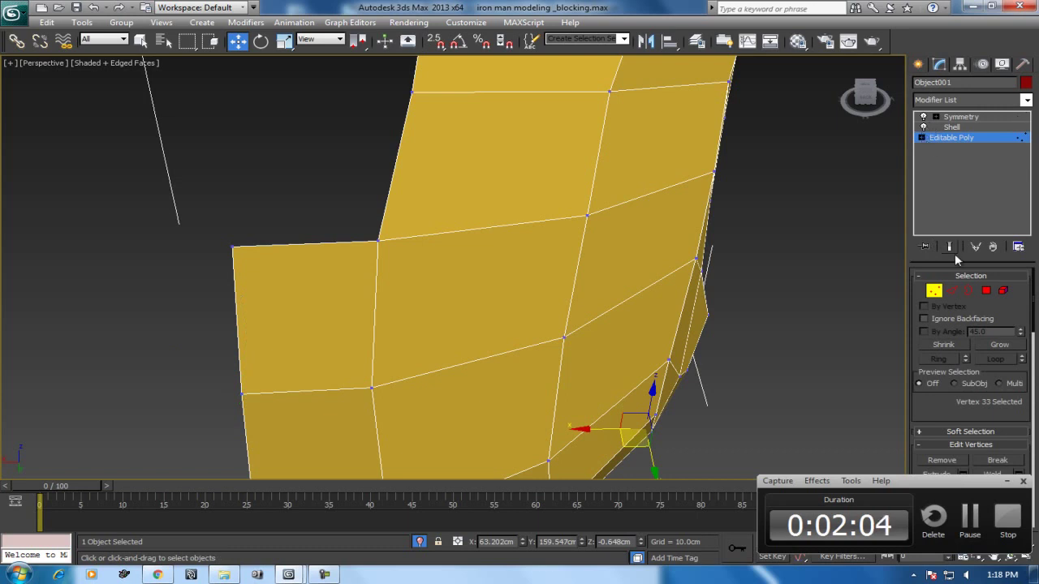
# Chamfer the inner corner vertex of the opening by 1.01cm
pyautogui.click(950, 246)
pyautogui.click(377, 240)
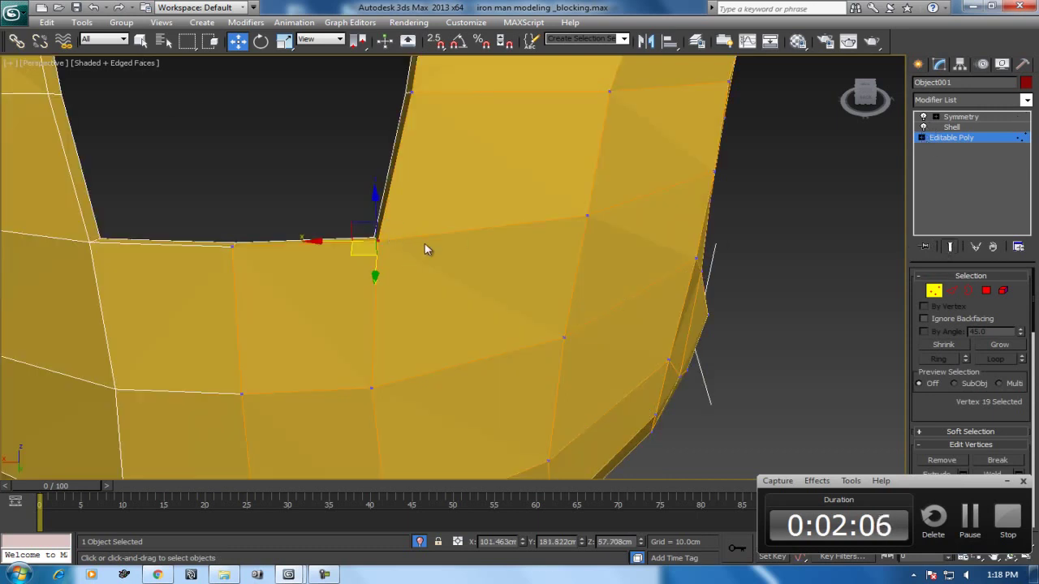
pyautogui.scroll(3, 427, 248)
pyautogui.rightClick(429, 221)
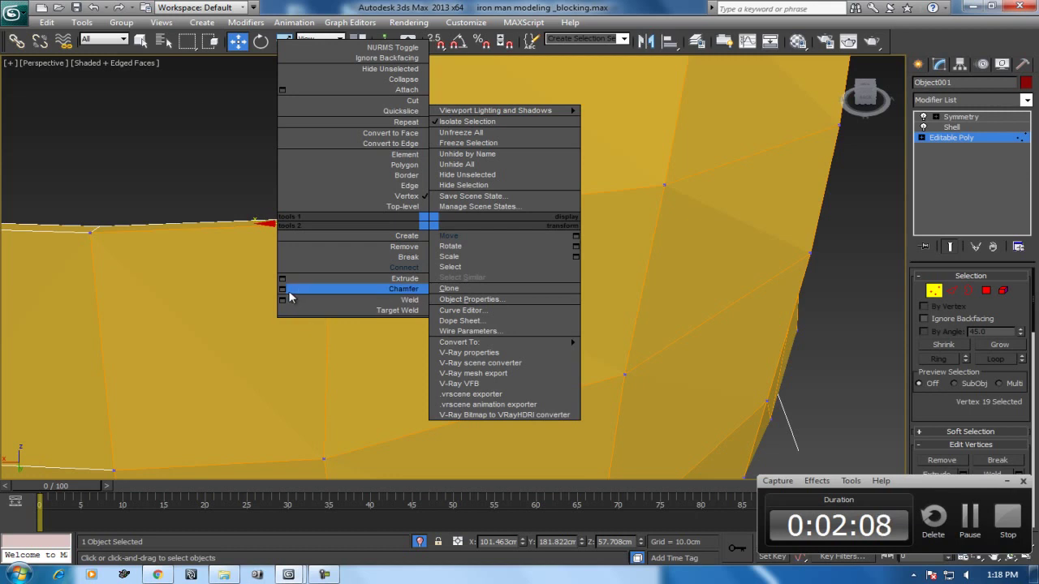
pyautogui.click(282, 290)
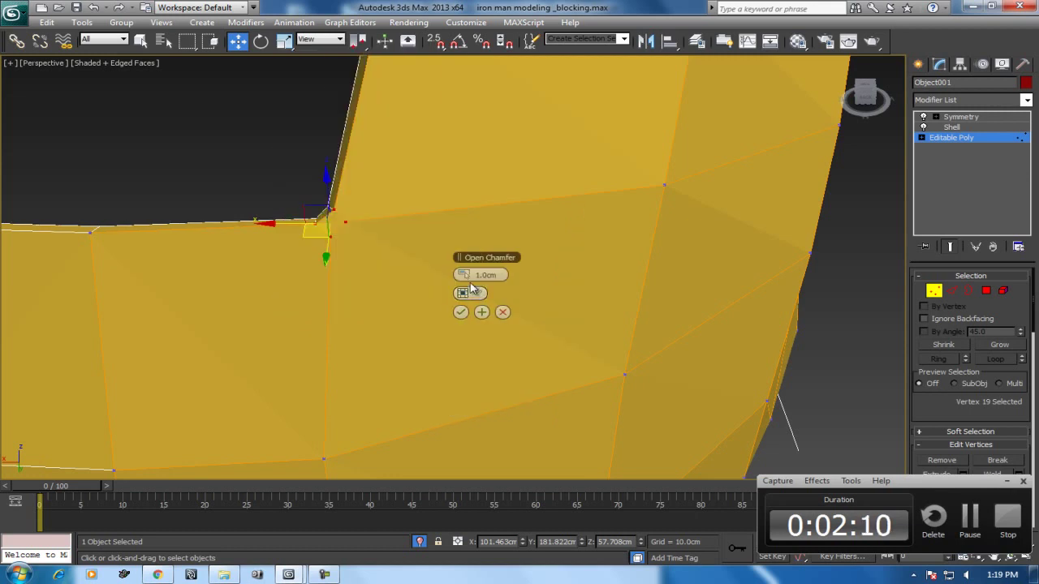
pyautogui.moveTo(479, 276)
pyautogui.keyDown('alt'); pyautogui.mouseDown(button='middle')
pyautogui.moveTo(353, 284)
pyautogui.moveTo(424, 290)
pyautogui.moveTo(452, 267)
pyautogui.moveTo(424, 281)
pyautogui.moveTo(350, 279)
pyautogui.mouseUp(button='middle'); pyautogui.keyUp('alt')
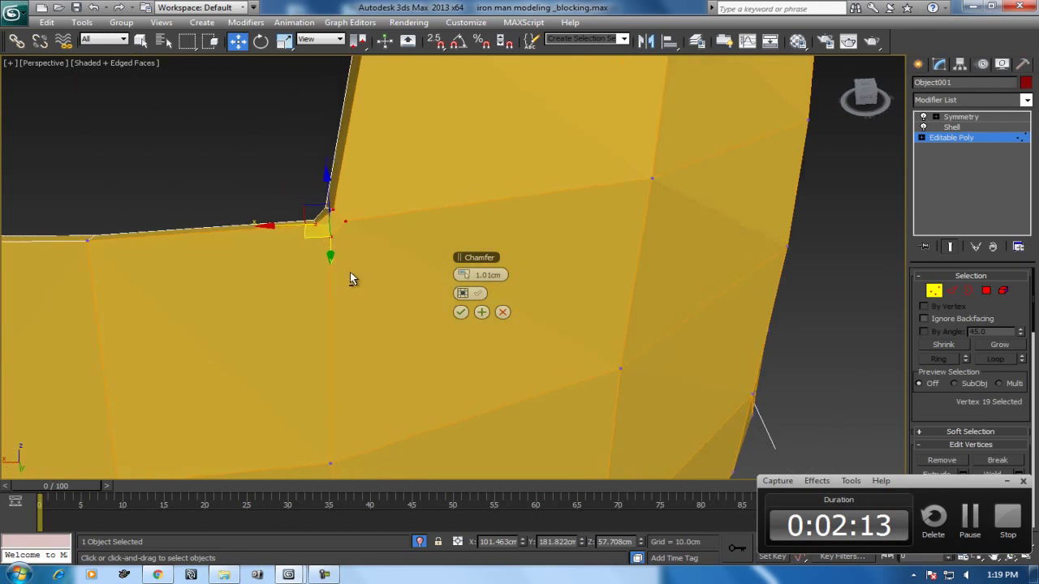
pyautogui.rightClick(457, 274)
pyautogui.moveTo(457, 275); pyautogui.dragTo(464, 274)
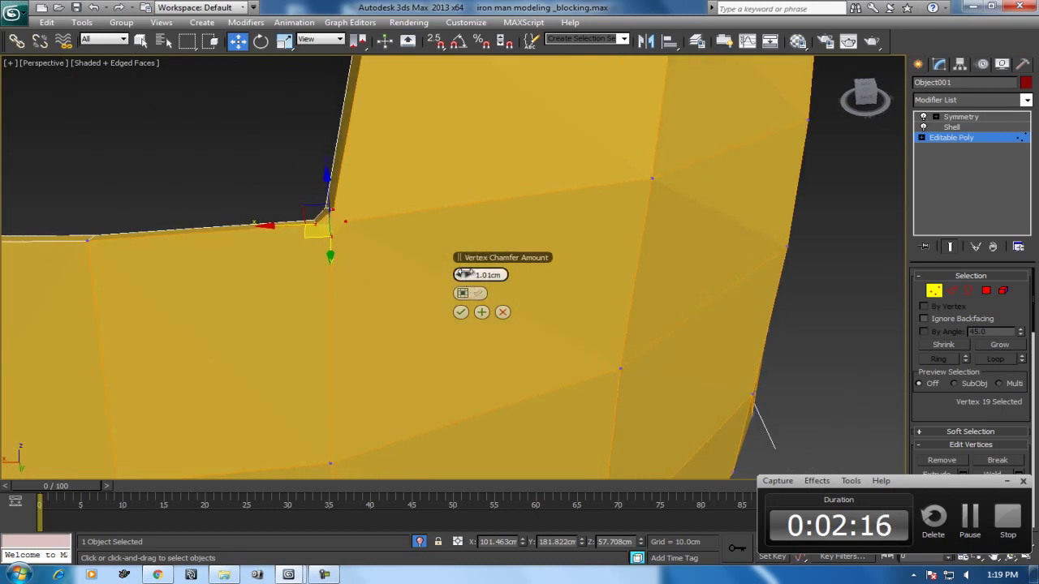
pyautogui.click(460, 311)
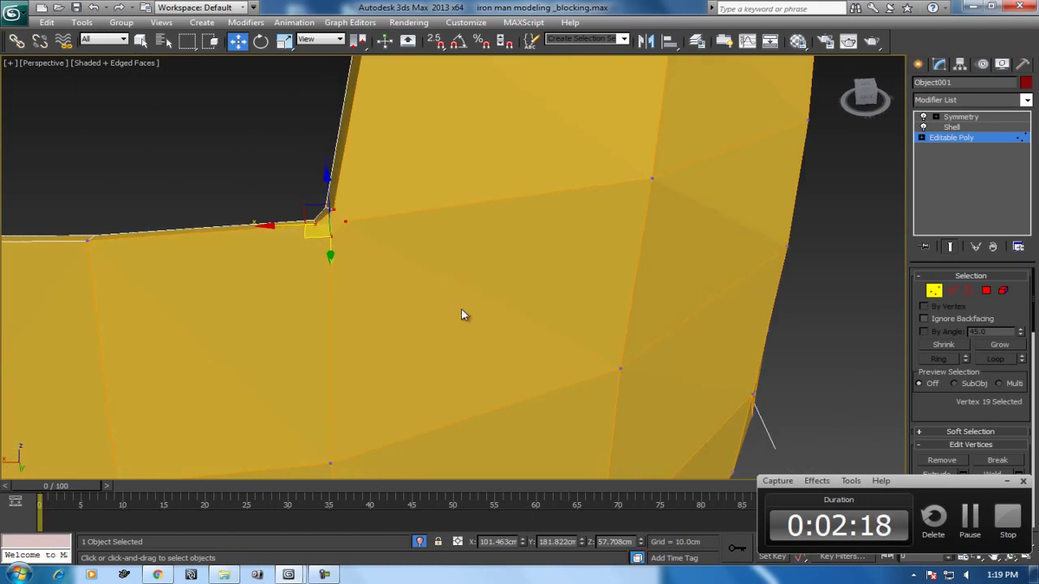
# Clear the vertex selection and start the Cut tool
pyautogui.scroll(-2, 384, 277)
pyautogui.moveTo(385, 277)
pyautogui.keyDown('alt'); pyautogui.mouseDown(button='middle')
pyautogui.moveTo(344, 298)
pyautogui.moveTo(370, 281)
pyautogui.mouseUp(button='middle'); pyautogui.keyUp('alt')
pyautogui.click(374, 272)
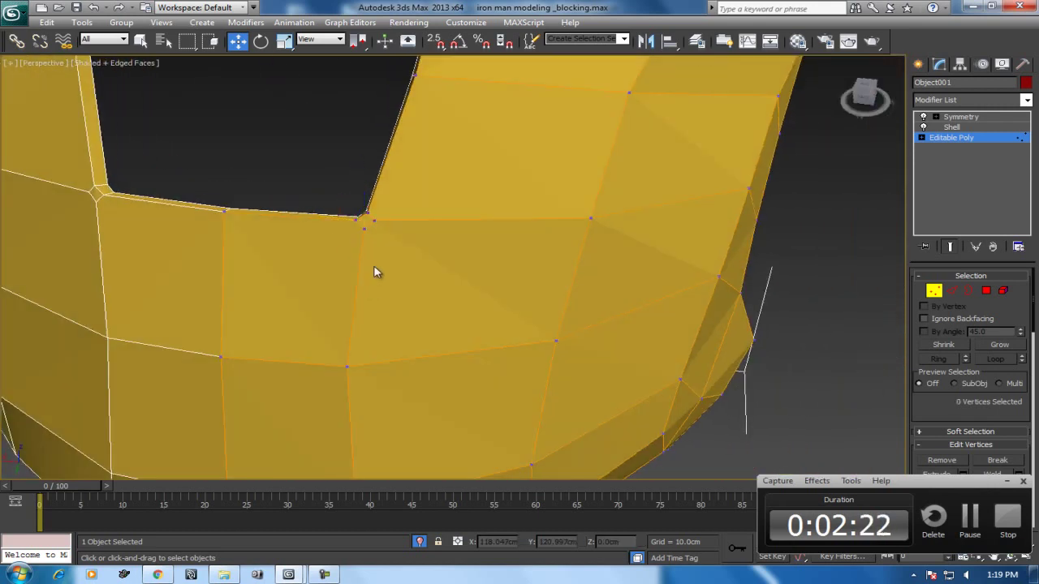
pyautogui.scroll(2, 380, 231)
pyautogui.rightClick(422, 259)
pyautogui.press('Escape')
# Cut a new edge from the chamfered corner vertex to the opening's edge, then return to the Shell level
pyautogui.press('q')
pyautogui.click(294, 189)
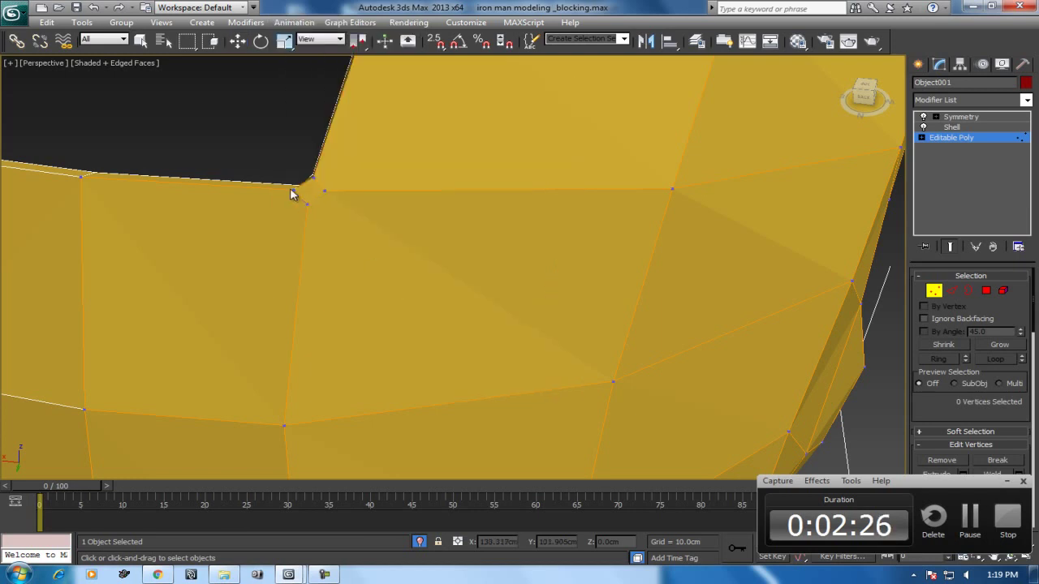
pyautogui.click(313, 178)
pyautogui.keyDown('alt'); pyautogui.moveTo(380, 222); pyautogui.dragTo(411, 181, button='middle'); pyautogui.keyUp('alt')
pyautogui.scroll(-5, 389, 211)
pyautogui.moveTo(371, 241)
pyautogui.keyDown('alt'); pyautogui.mouseDown(button='middle')
pyautogui.moveTo(306, 225)
pyautogui.moveTo(401, 236)
pyautogui.mouseUp(button='middle'); pyautogui.keyUp('alt')
pyautogui.click(951, 128)
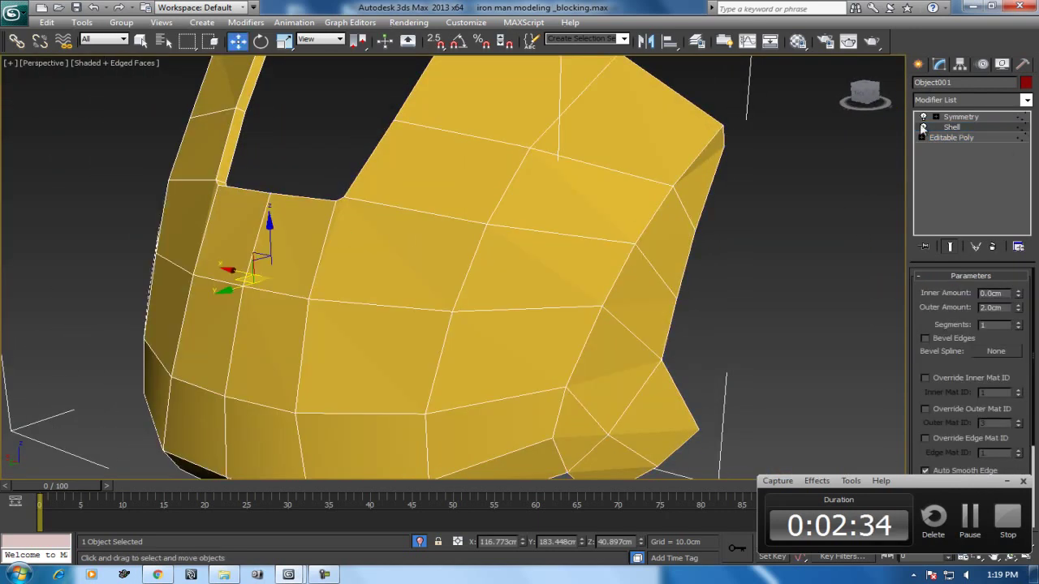
pyautogui.click(948, 106)
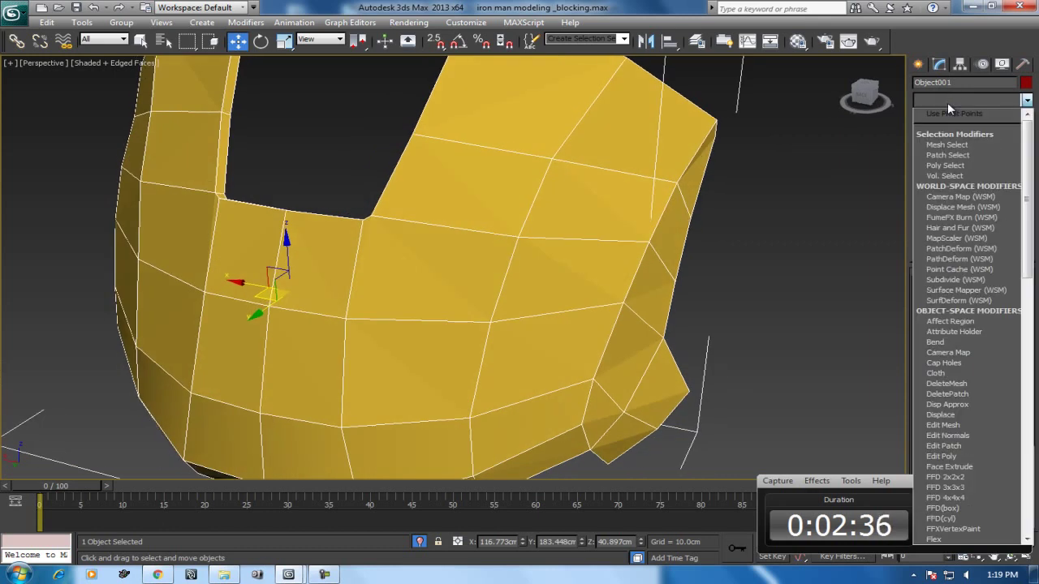
# Insert an Edit Poly modifier between Symmetry and Shell
pyautogui.press('e')
pyautogui.click(963, 146)
pyautogui.keyDown('alt'); pyautogui.moveTo(487, 259); pyautogui.dragTo(403, 258, button='middle'); pyautogui.keyUp('alt')
pyautogui.scroll(2, 403, 258)
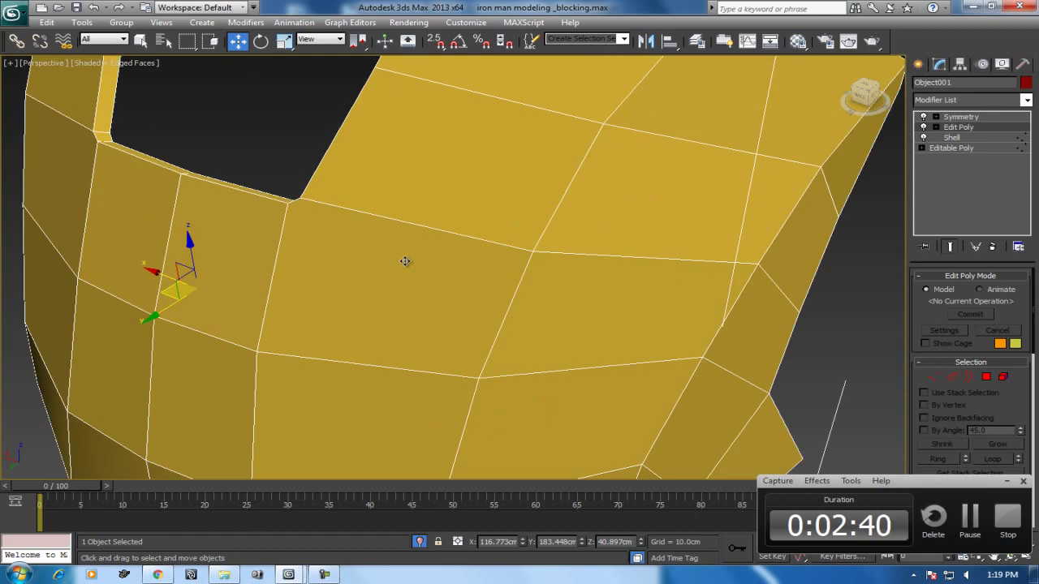
pyautogui.scroll(2, 389, 290)
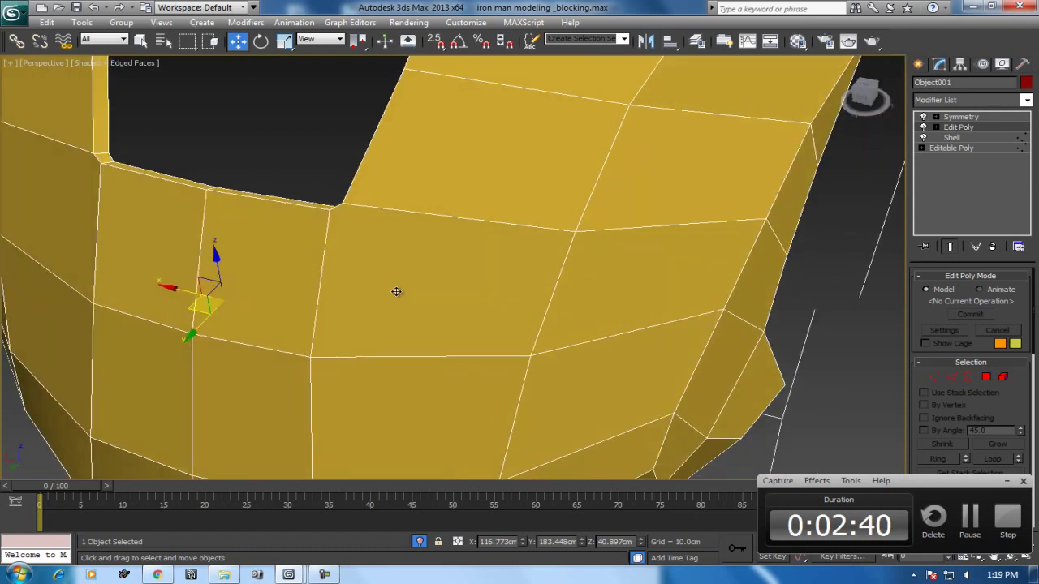
# Select the edge loop under the opening plus the corner edge and connect them
pyautogui.click(954, 378)
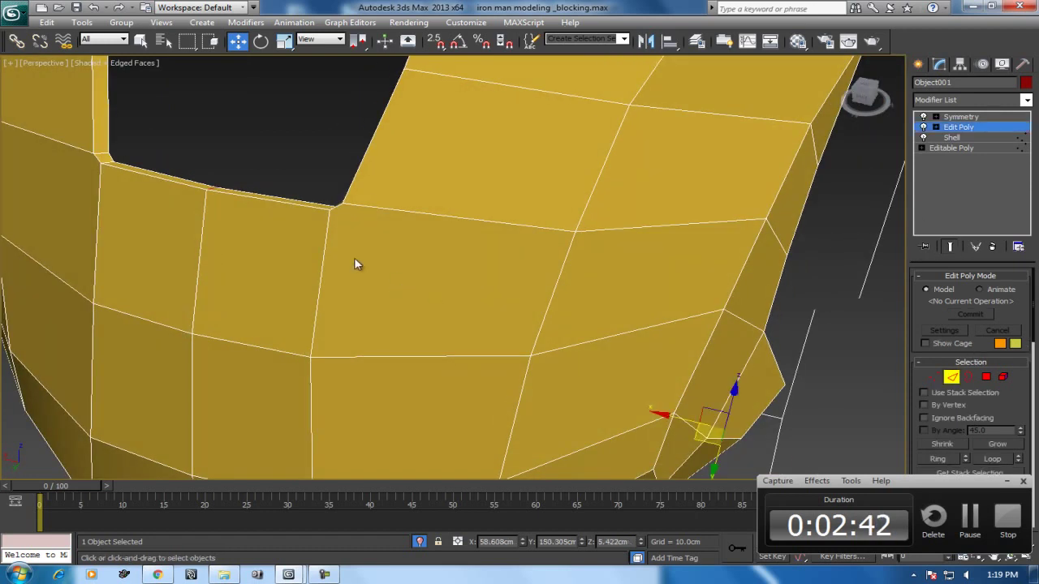
pyautogui.click(422, 216)
pyautogui.hotkey('alt', 'l')
pyautogui.scroll(-3, 455, 276)
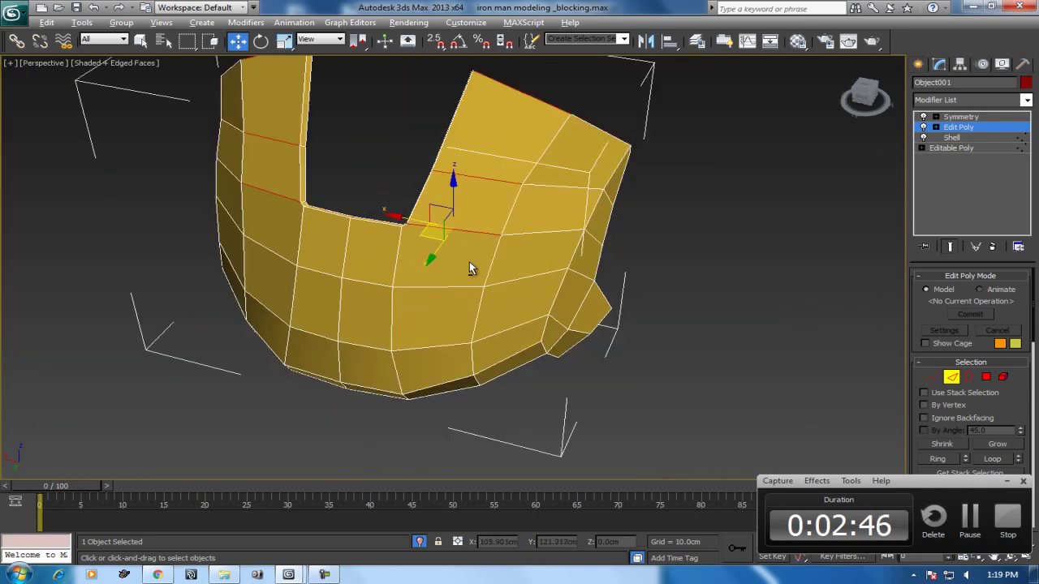
pyautogui.keyDown('alt'); pyautogui.moveTo(473, 268); pyautogui.dragTo(516, 275, button='middle'); pyautogui.keyUp('alt')
pyautogui.scroll(3, 516, 275)
pyautogui.scroll(2, 452, 268)
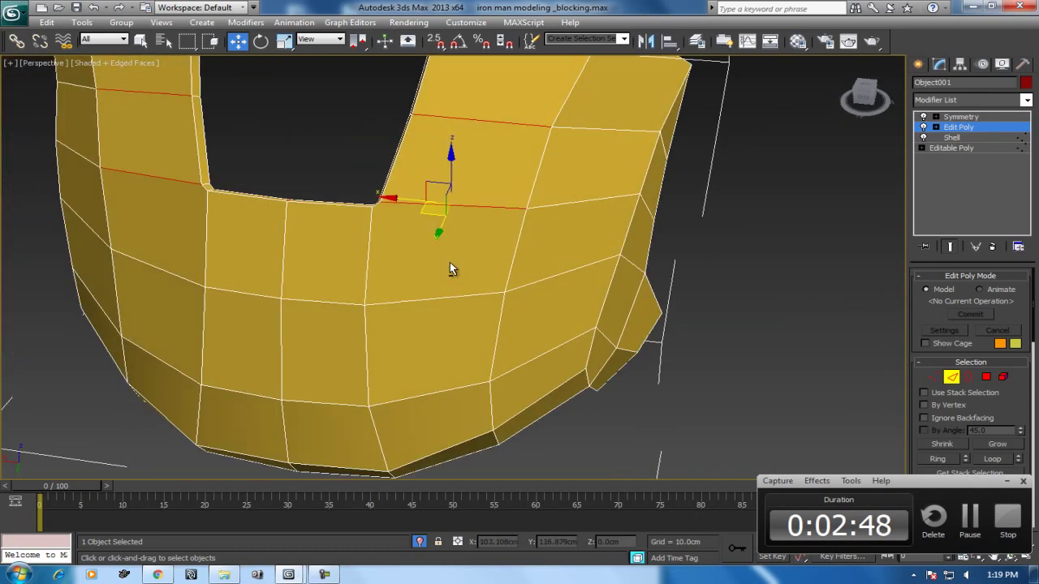
pyautogui.scroll(2, 408, 239)
pyautogui.keyDown('alt'); pyautogui.moveTo(366, 225); pyautogui.dragTo(400, 239, button='middle'); pyautogui.keyUp('alt')
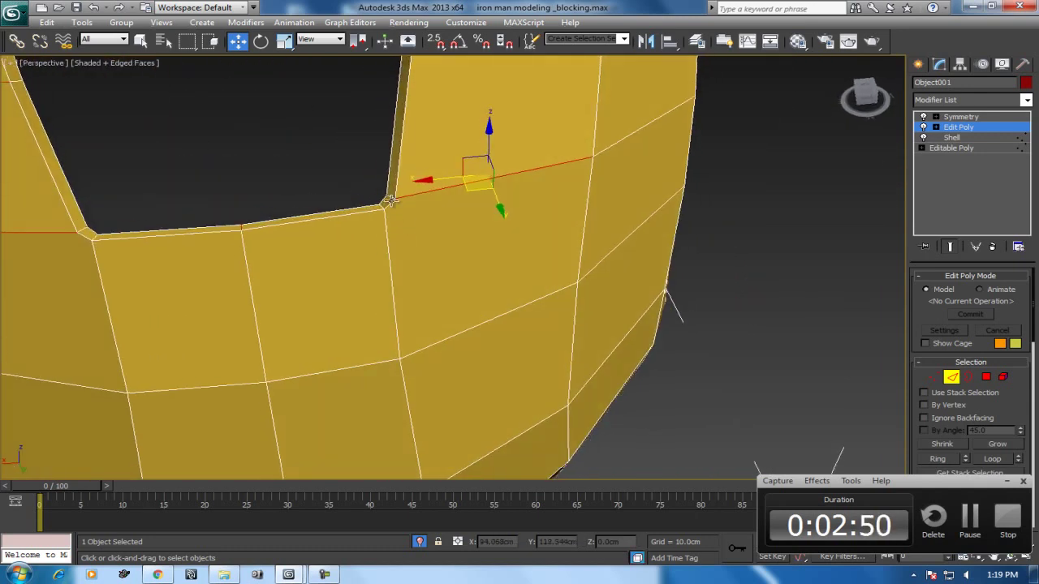
pyautogui.click(388, 204)
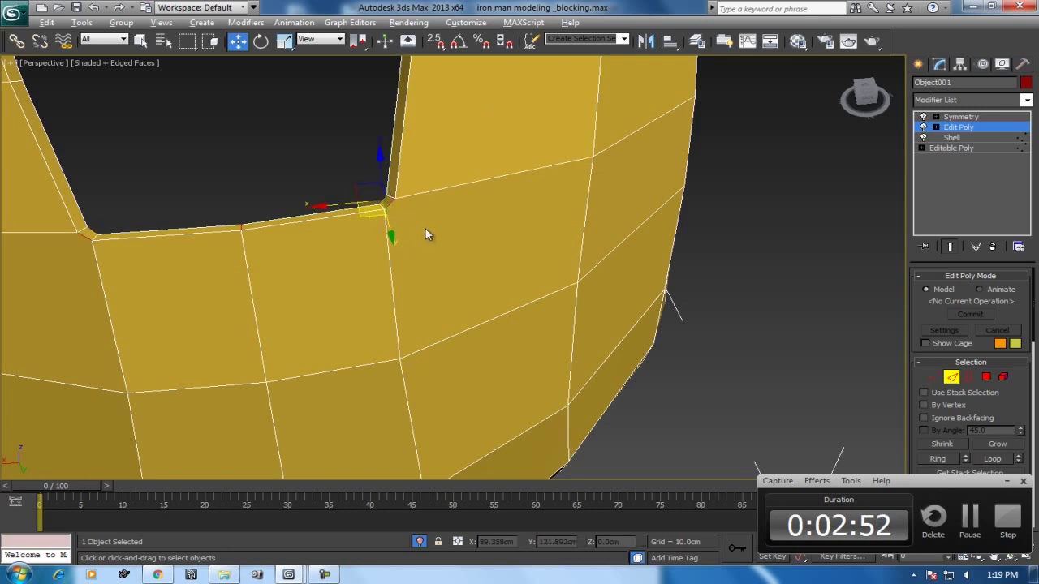
pyautogui.rightClick(420, 226)
pyautogui.click(403, 271)
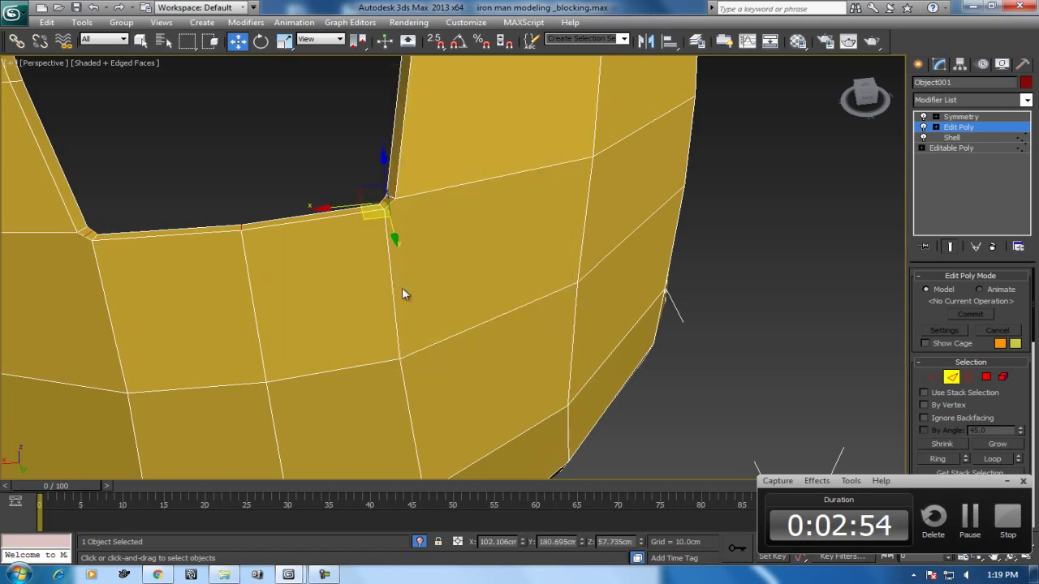
# Switch between four-view and maximized perspective to review the bevelled corner
pyautogui.scroll(2, 404, 276)
pyautogui.keyDown('alt'); pyautogui.moveTo(404, 268); pyautogui.dragTo(396, 242, button='middle'); pyautogui.keyUp('alt')
pyautogui.scroll(-3, 442, 260)
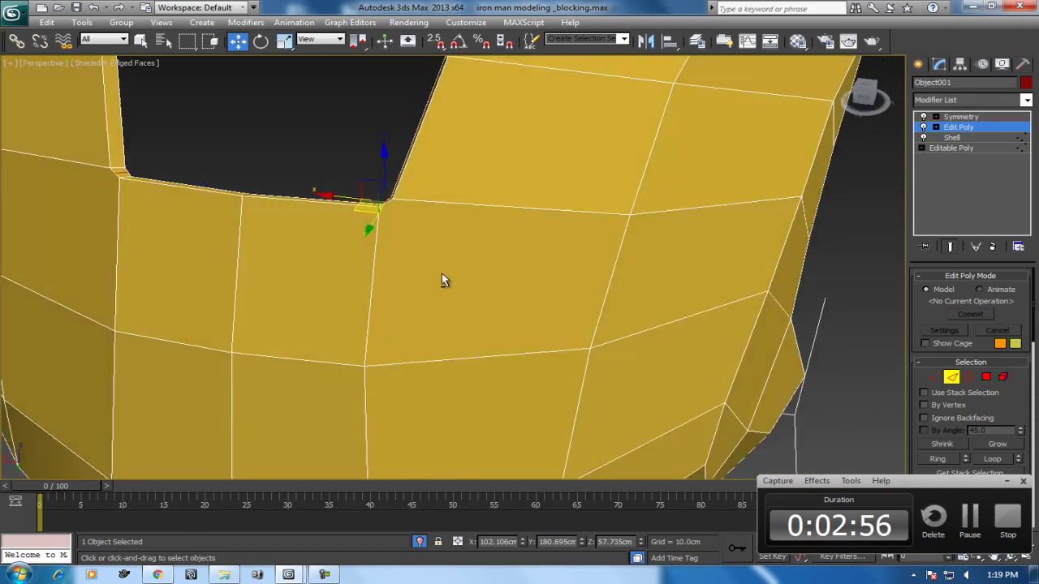
pyautogui.keyDown('alt'); pyautogui.moveTo(467, 335); pyautogui.dragTo(445, 310, button='middle'); pyautogui.keyUp('alt')
pyautogui.hotkey('alt', 'w')
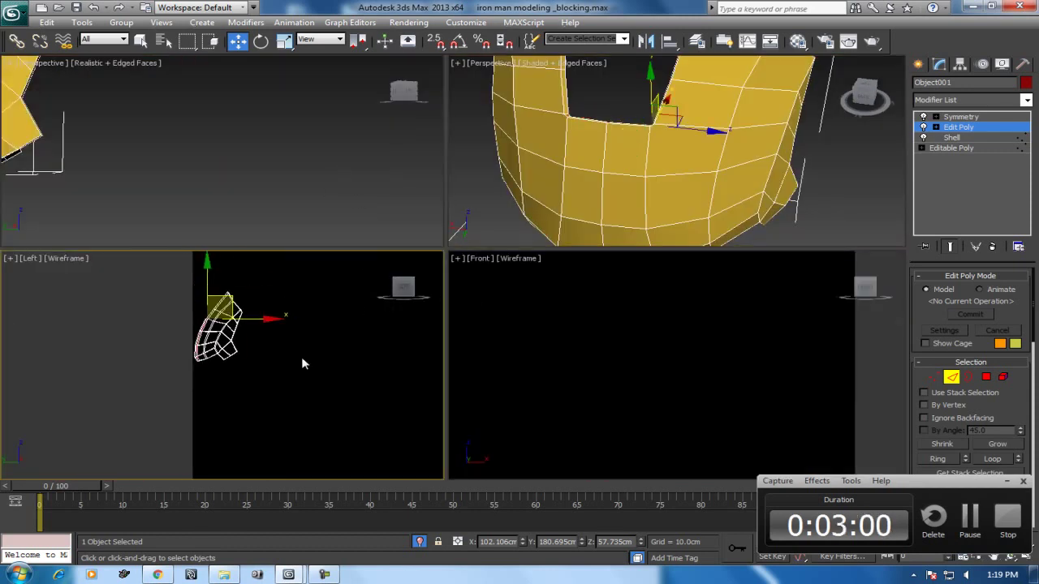
pyautogui.moveTo(701, 145); pyautogui.dragTo(689, 173, button='middle')
pyautogui.hotkey('alt', 'w')
pyautogui.moveTo(493, 267); pyautogui.dragTo(493, 299, button='middle')
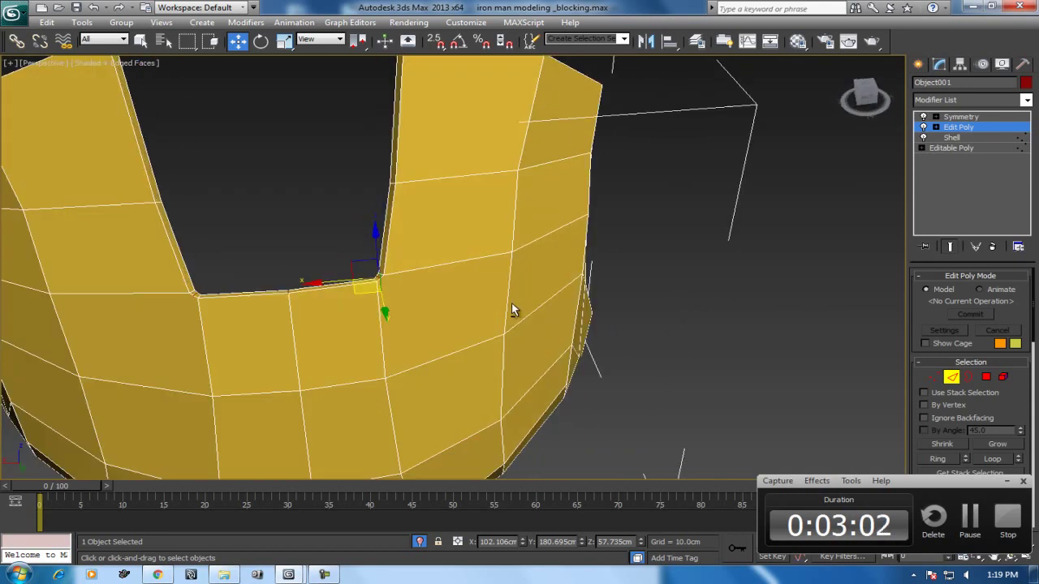
pyautogui.scroll(3, 511, 303)
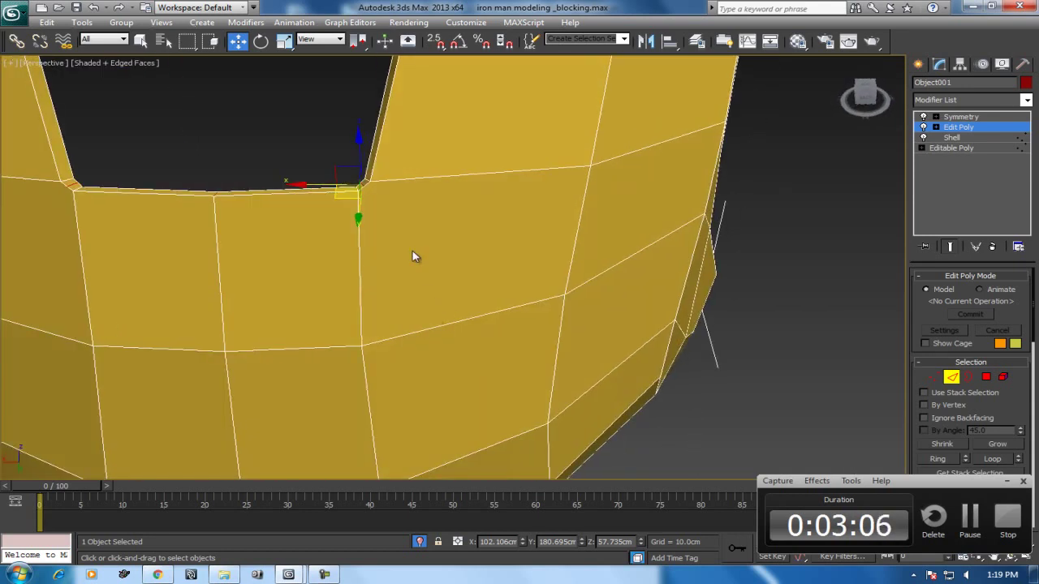
pyautogui.moveTo(563, 309)
pyautogui.keyDown('alt'); pyautogui.mouseDown(button='middle')
pyautogui.moveTo(443, 255)
pyautogui.moveTo(466, 323)
pyautogui.mouseUp(button='middle'); pyautogui.keyUp('alt')
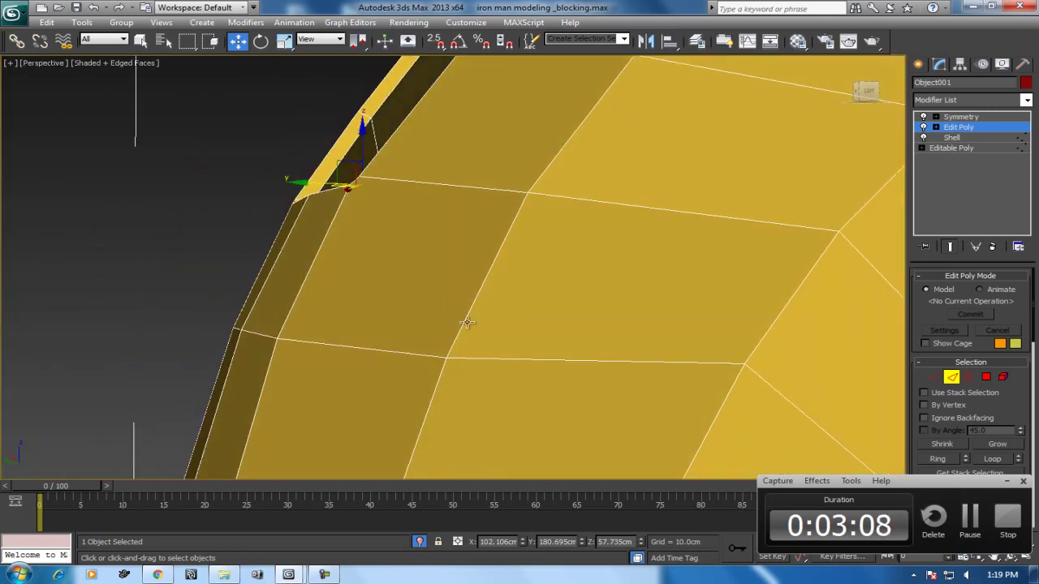
# Zoom extents on the faceplate in the Front view and switch to Edge mode with nothing selected
pyautogui.click(933, 376)
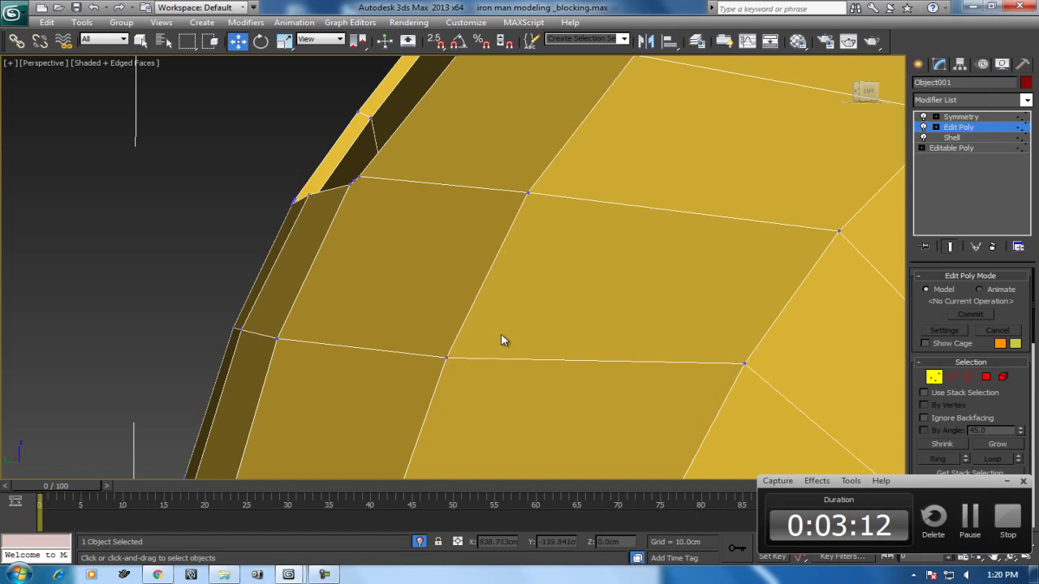
pyautogui.moveTo(499, 341)
pyautogui.keyDown('alt'); pyautogui.mouseDown(button='middle')
pyautogui.moveTo(510, 292)
pyautogui.moveTo(471, 291)
pyautogui.moveTo(441, 257)
pyautogui.mouseUp(button='middle'); pyautogui.keyUp('alt')
pyautogui.press('f')
pyautogui.press('z')
pyautogui.scroll(5, 522, 195)
pyautogui.scroll(2, 463, 303)
pyautogui.scroll(2, 441, 257)
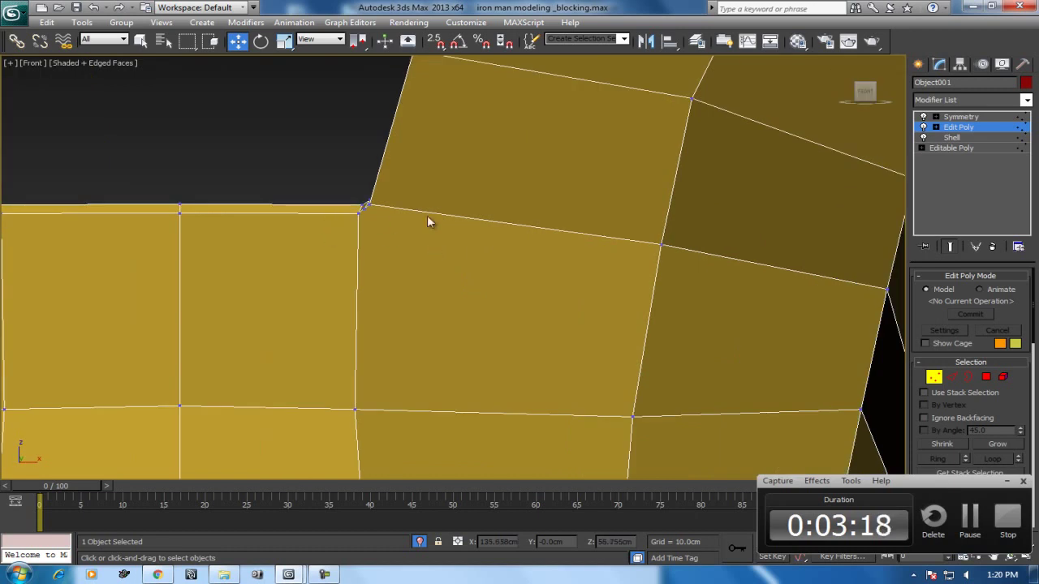
pyautogui.scroll(-4, 427, 215)
pyautogui.click(957, 377)
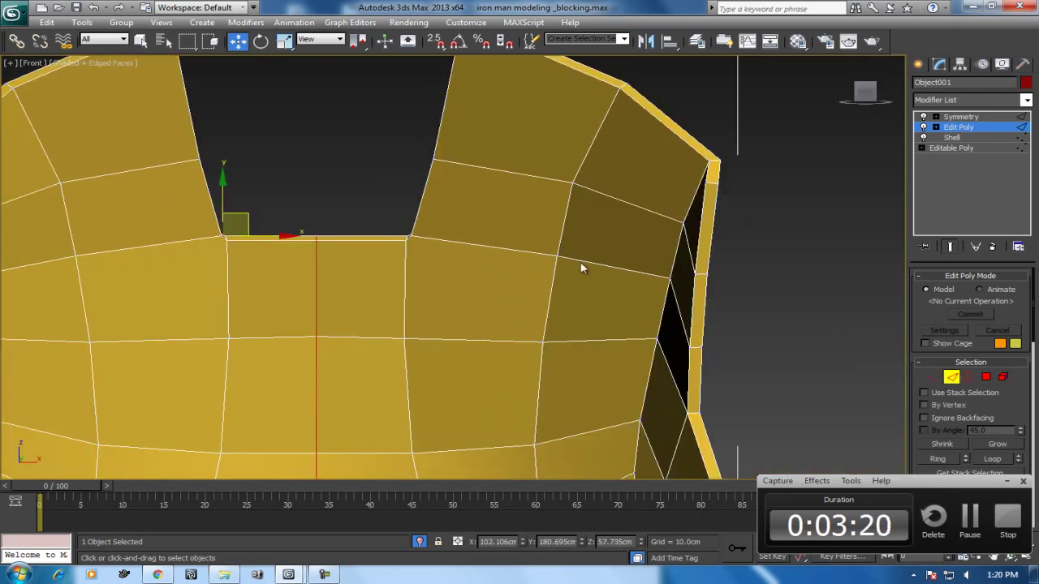
pyautogui.click(484, 252)
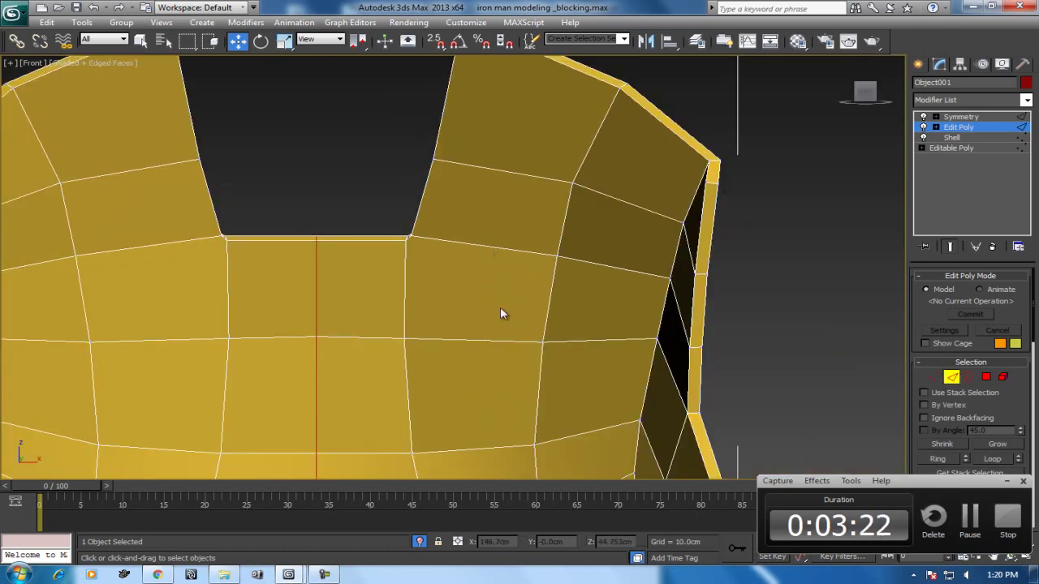
# Select a horizontal edge across the faceplate and expand it to a full ring
pyautogui.press('z')
pyautogui.click(302, 299)
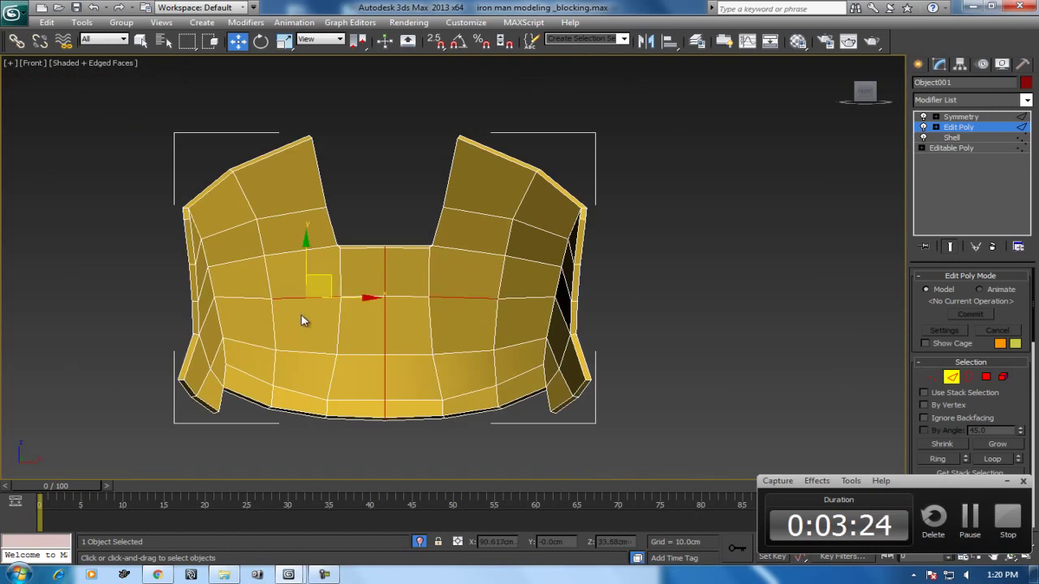
pyautogui.press('p')
pyautogui.keyDown('alt'); pyautogui.moveTo(355, 324); pyautogui.dragTo(639, 325, button='middle'); pyautogui.keyUp('alt')
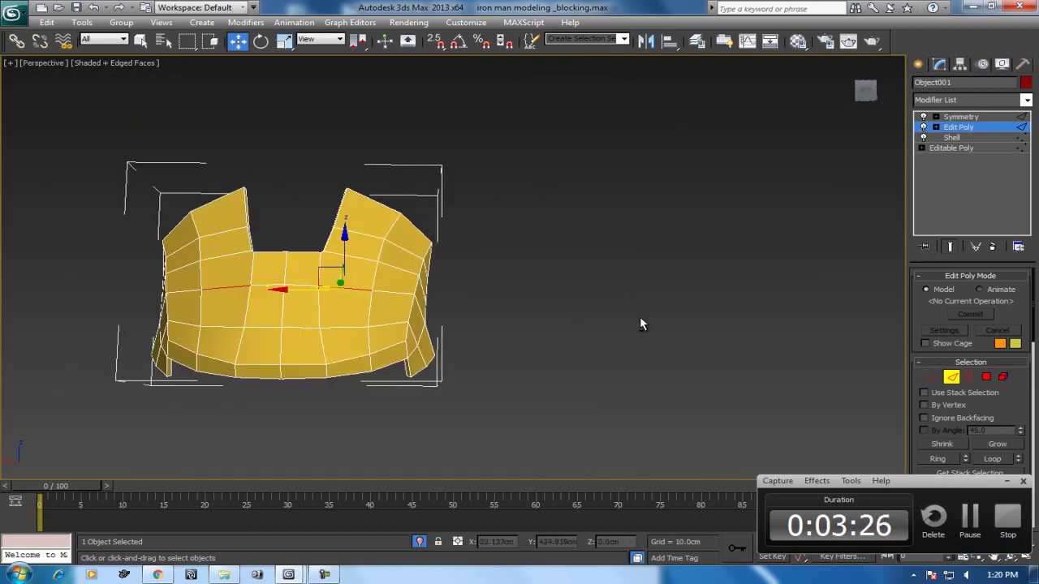
pyautogui.scroll(2, 451, 311)
pyautogui.keyDown('alt'); pyautogui.moveTo(451, 311); pyautogui.dragTo(447, 363, button='middle'); pyautogui.keyUp('alt')
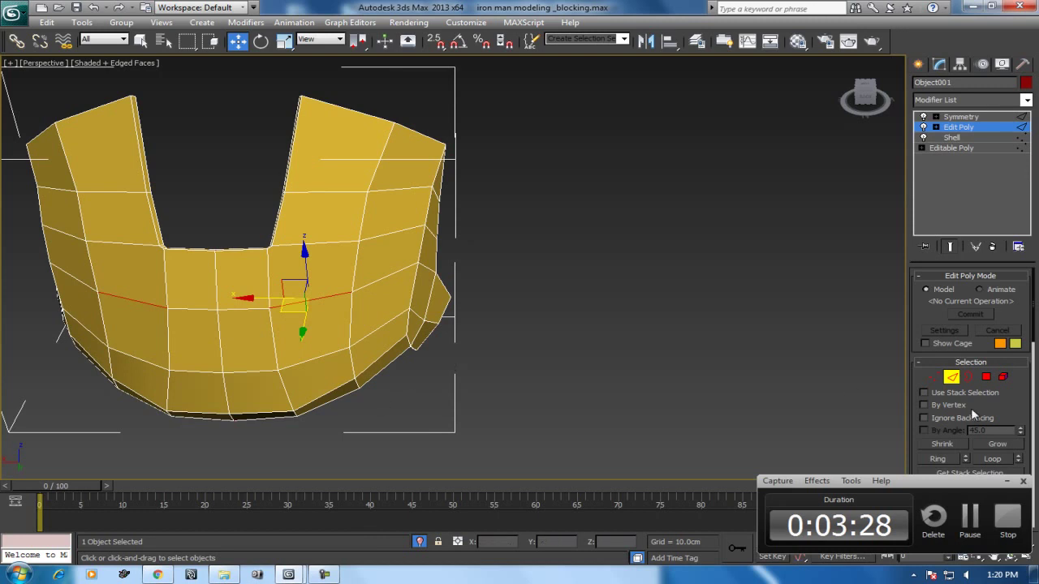
pyautogui.click(939, 460)
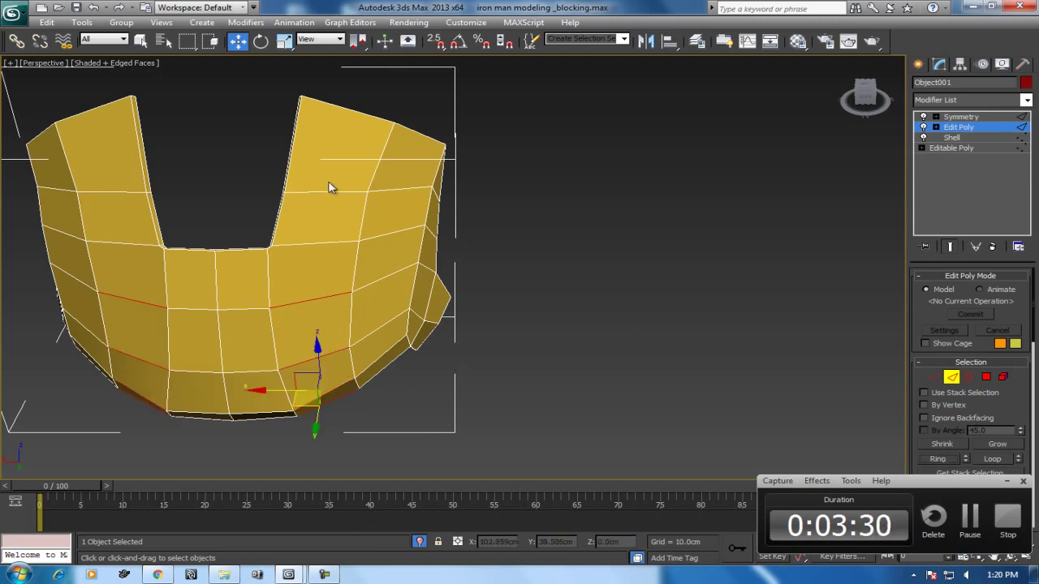
# Connect the edge ring to insert a new vertical edge loop down the cheek
pyautogui.moveTo(517, 251)
pyautogui.keyDown('alt'); pyautogui.mouseDown(button='middle')
pyautogui.moveTo(604, 183)
pyautogui.moveTo(630, 204)
pyautogui.moveTo(371, 227)
pyautogui.moveTo(298, 223)
pyautogui.mouseUp(button='middle'); pyautogui.keyUp('alt')
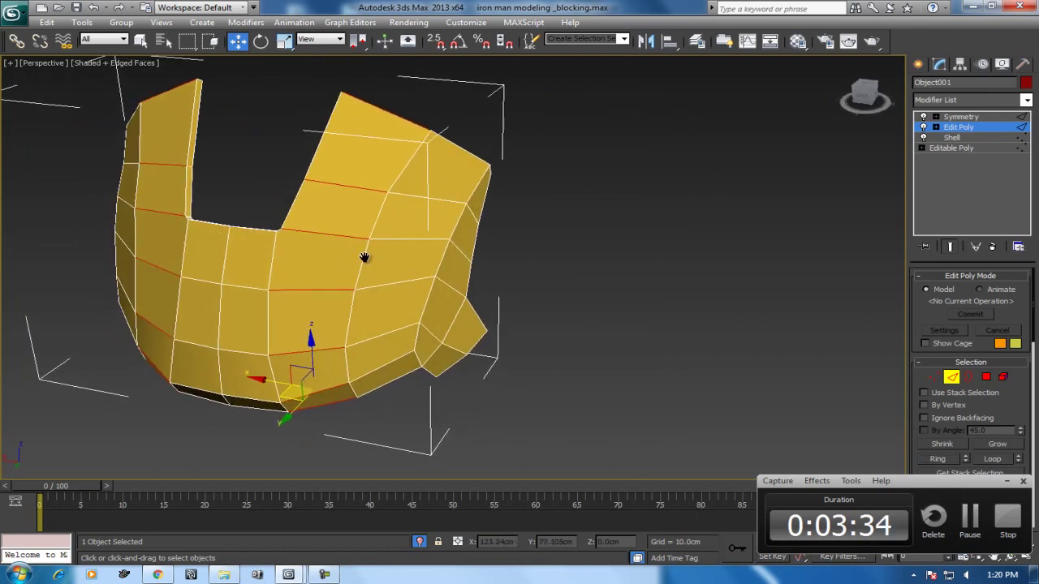
pyautogui.rightClick(298, 223)
pyautogui.click(142, 256)
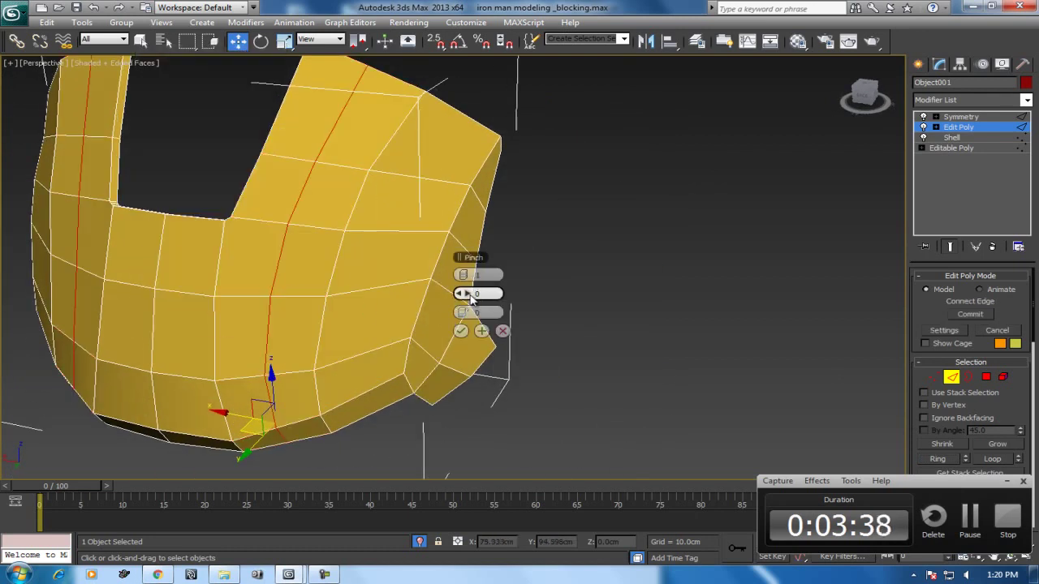
pyautogui.click(460, 330)
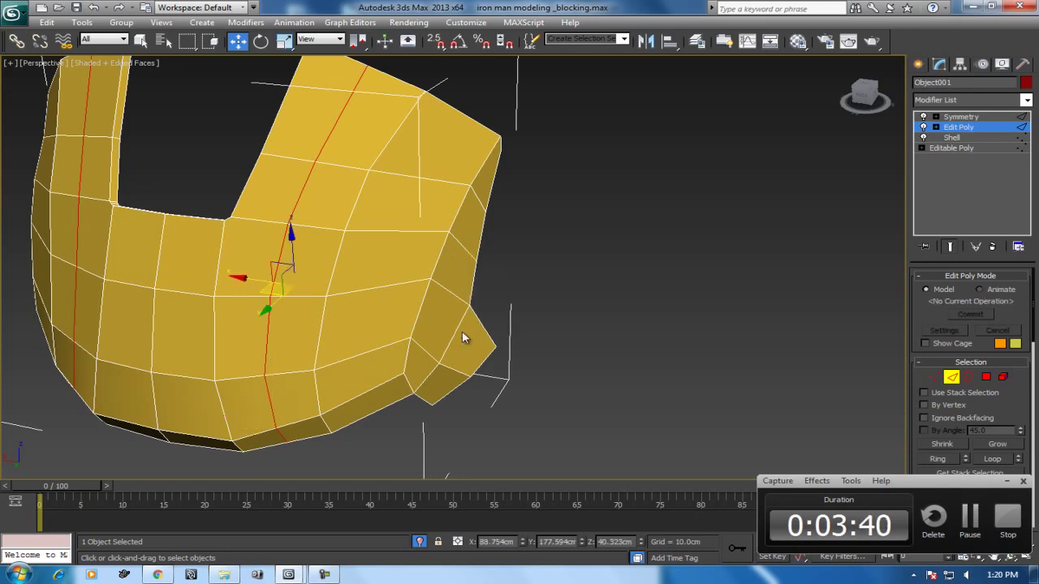
# Nudge the new edge loop slightly in the Left viewport
pyautogui.hotkey('alt', 'w')
pyautogui.scroll(2, 325, 332)
pyautogui.scroll(2, 320, 357)
pyautogui.scroll(2, 308, 353)
pyautogui.scroll(2, 292, 353)
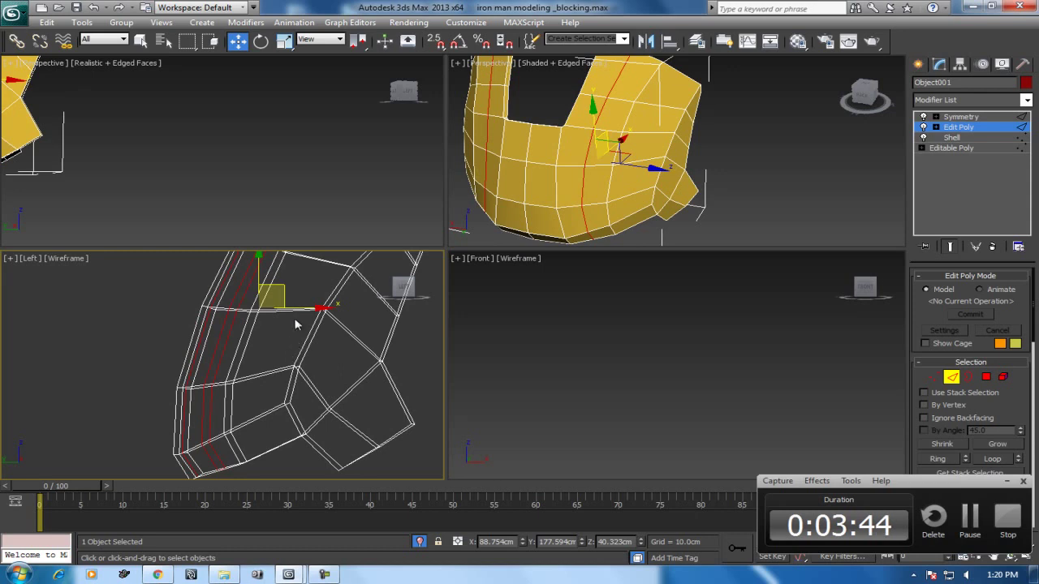
pyautogui.moveTo(281, 290); pyautogui.dragTo(278, 288)
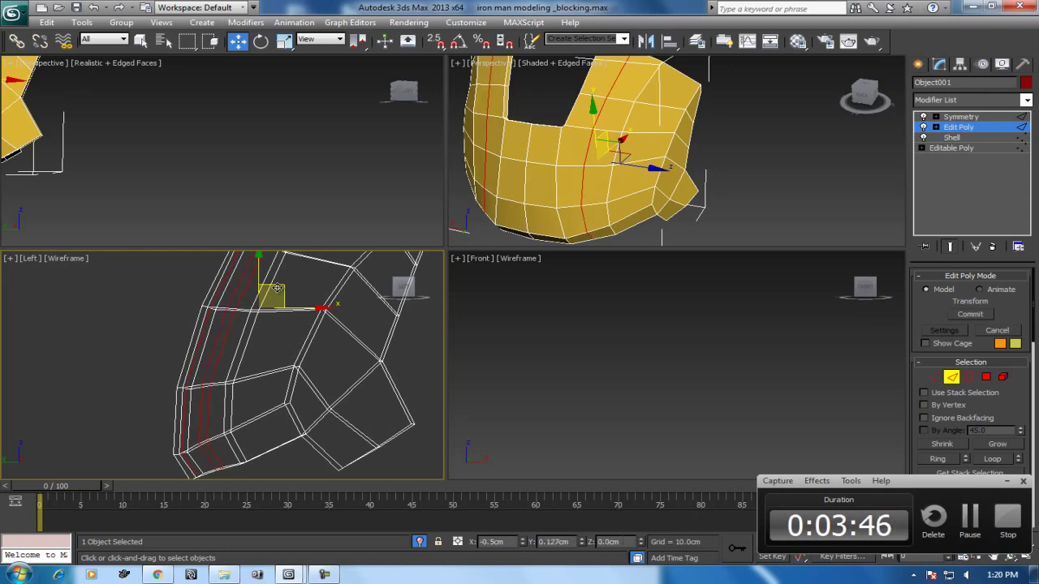
pyautogui.rightClick(692, 327)
# Maximize the viewport and frame the faceplate in a realistically shaded perspective view
pyautogui.hotkey('alt', 'w')
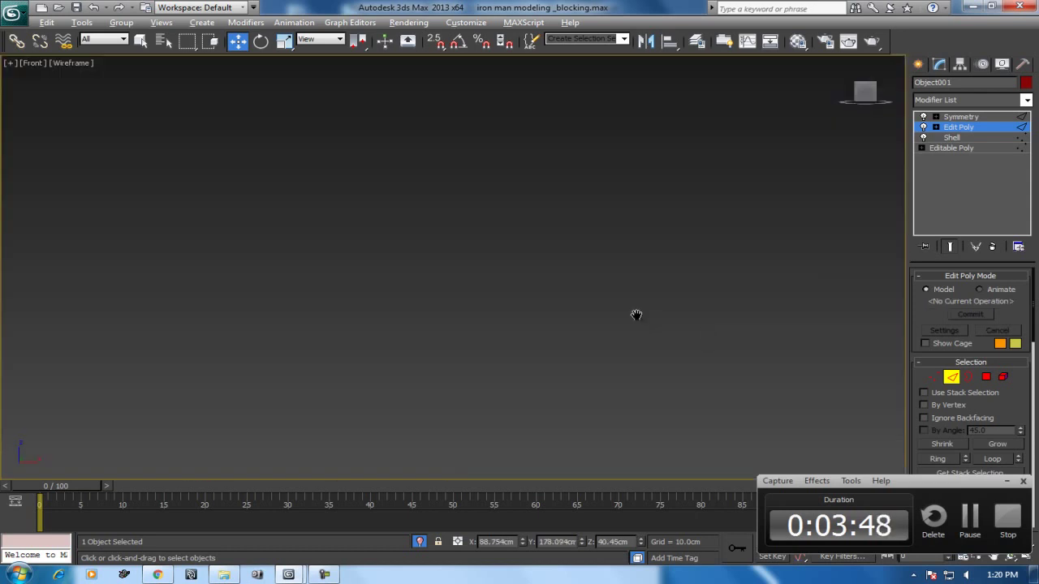
pyautogui.press('z')
pyautogui.moveTo(650, 315)
pyautogui.keyDown('alt'); pyautogui.mouseDown(button='middle')
pyautogui.moveTo(530, 290)
pyautogui.moveTo(321, 290)
pyautogui.mouseUp(button='middle'); pyautogui.keyUp('alt')
pyautogui.press('p')
pyautogui.scroll(3, 381, 279)
pyautogui.press('F3')
pyautogui.moveTo(494, 280)
pyautogui.keyDown('alt'); pyautogui.mouseDown(button='middle')
pyautogui.moveTo(479, 278)
pyautogui.moveTo(444, 325)
pyautogui.mouseUp(button='middle'); pyautogui.keyUp('alt')
pyautogui.scroll(4, 458, 286)
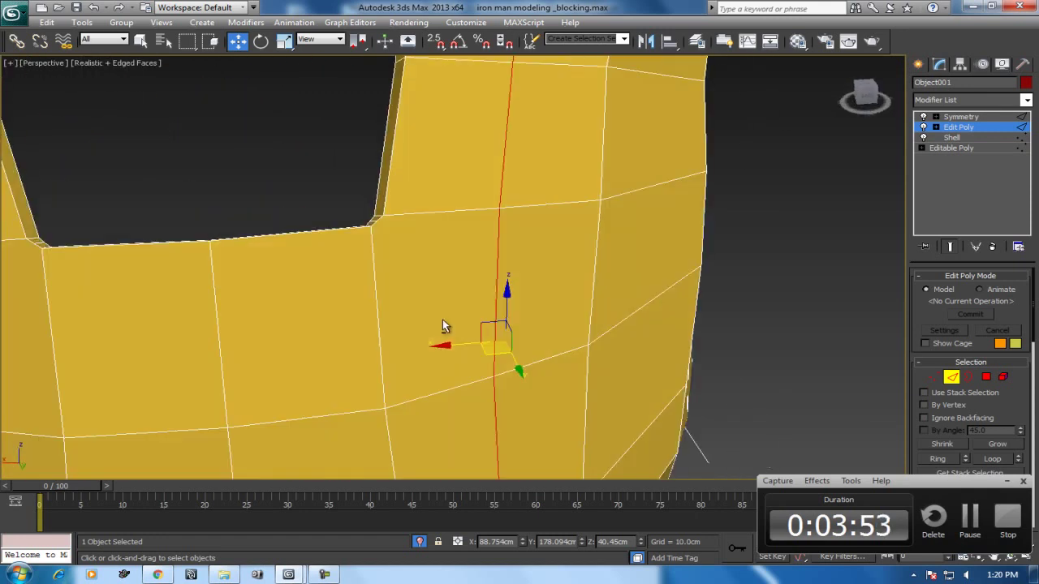
# Select the jaw notch's two inner corner vertices plus the vertices below them
pyautogui.click(933, 378)
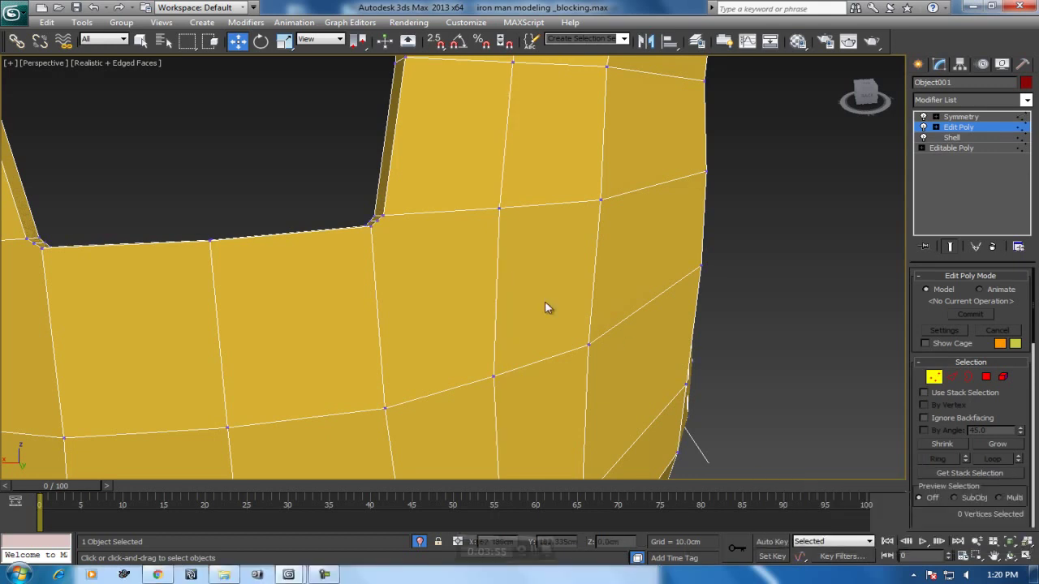
pyautogui.click(375, 221)
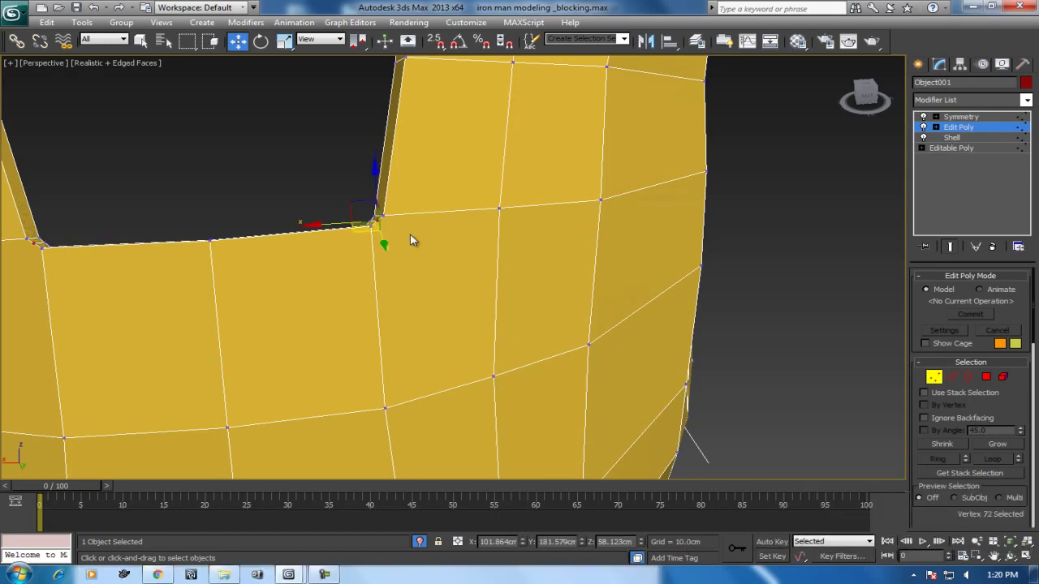
pyautogui.moveTo(380, 234)
pyautogui.keyDown('alt'); pyautogui.mouseDown(button='middle')
pyautogui.moveTo(563, 243)
pyautogui.moveTo(443, 262)
pyautogui.mouseUp(button='middle'); pyautogui.keyUp('alt')
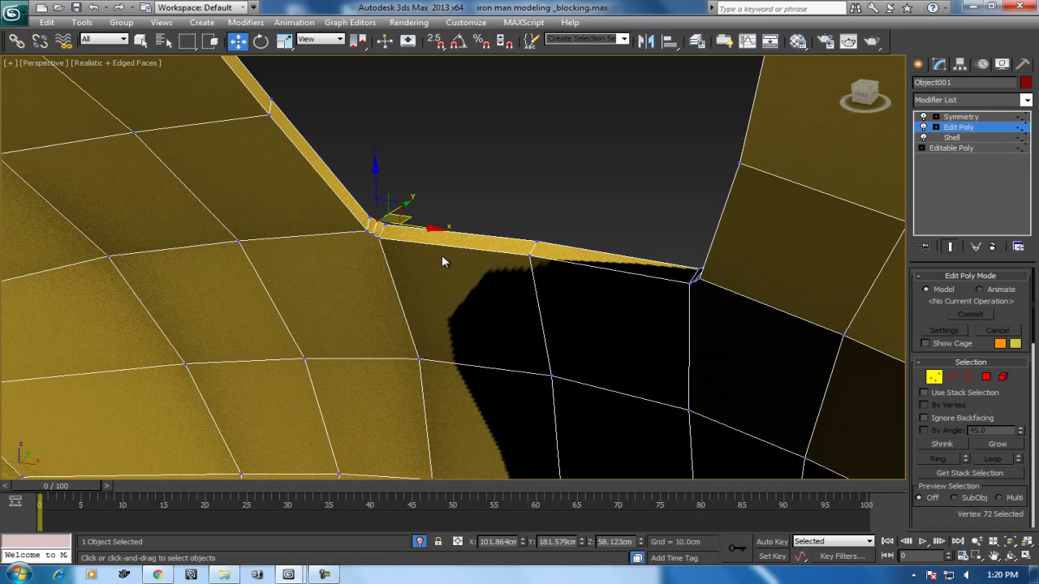
pyautogui.keyDown('ctrl'); pyautogui.click(374, 233); pyautogui.keyUp('ctrl')
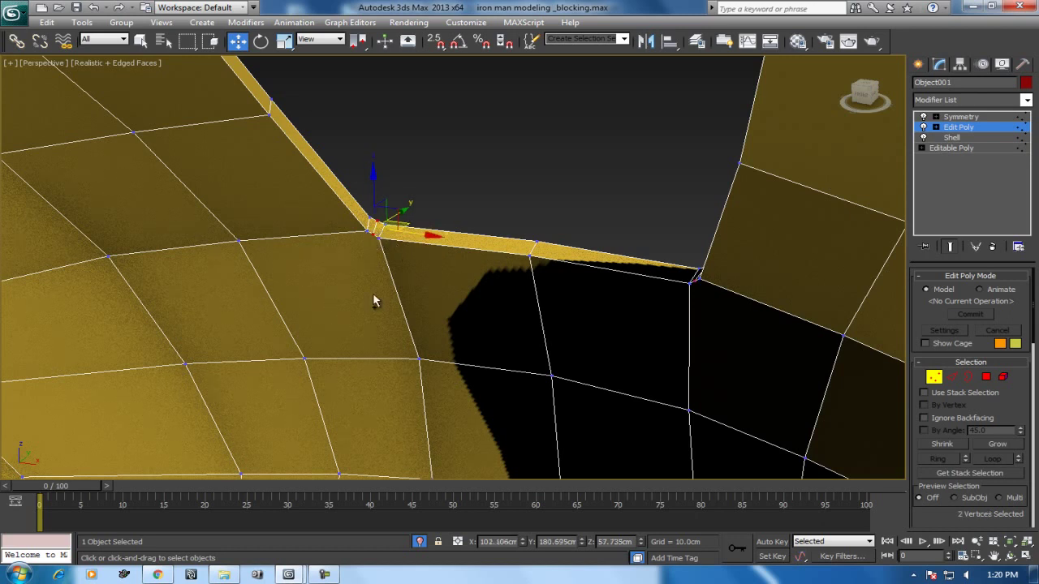
pyautogui.moveTo(336, 357)
pyautogui.keyDown('alt'); pyautogui.mouseDown(button='middle')
pyautogui.moveTo(315, 306)
pyautogui.moveTo(203, 287)
pyautogui.moveTo(408, 339)
pyautogui.mouseUp(button='middle'); pyautogui.keyUp('alt')
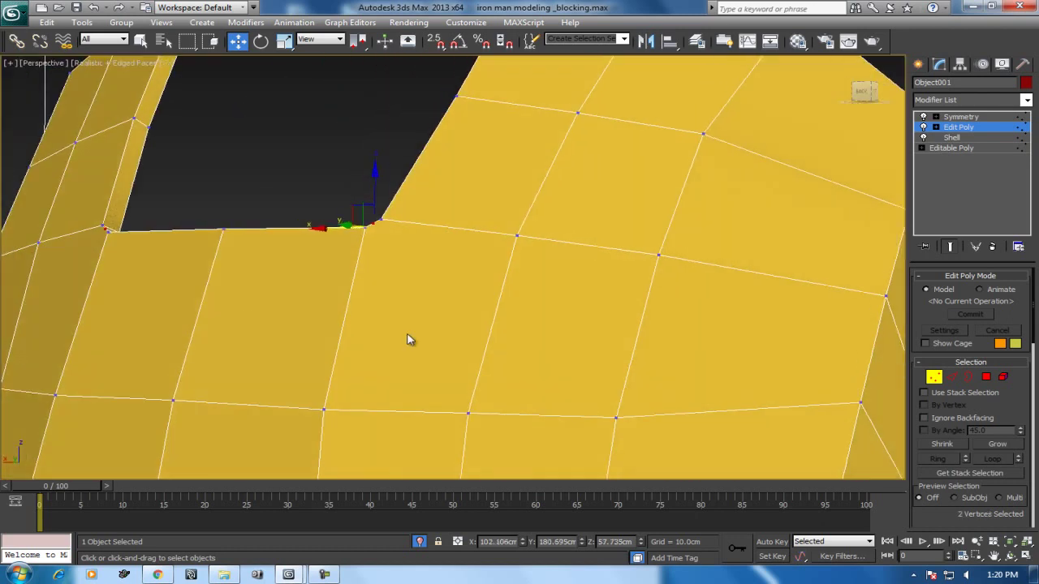
pyautogui.keyDown('ctrl'); pyautogui.click(467, 413); pyautogui.keyUp('ctrl')
pyautogui.moveTo(445, 441)
pyautogui.keyDown('alt'); pyautogui.mouseDown(button='middle')
pyautogui.moveTo(464, 289)
pyautogui.moveTo(638, 257)
pyautogui.moveTo(628, 262)
pyautogui.mouseUp(button='middle'); pyautogui.keyUp('alt')
# Connect the selected vertices with diagonal edges and verify them in the Front view
pyautogui.rightClick(528, 271)
pyautogui.click(466, 316)
pyautogui.moveTo(503, 314)
pyautogui.keyDown('alt'); pyautogui.mouseDown(button='middle')
pyautogui.moveTo(459, 290)
pyautogui.moveTo(357, 297)
pyautogui.mouseUp(button='middle'); pyautogui.keyUp('alt')
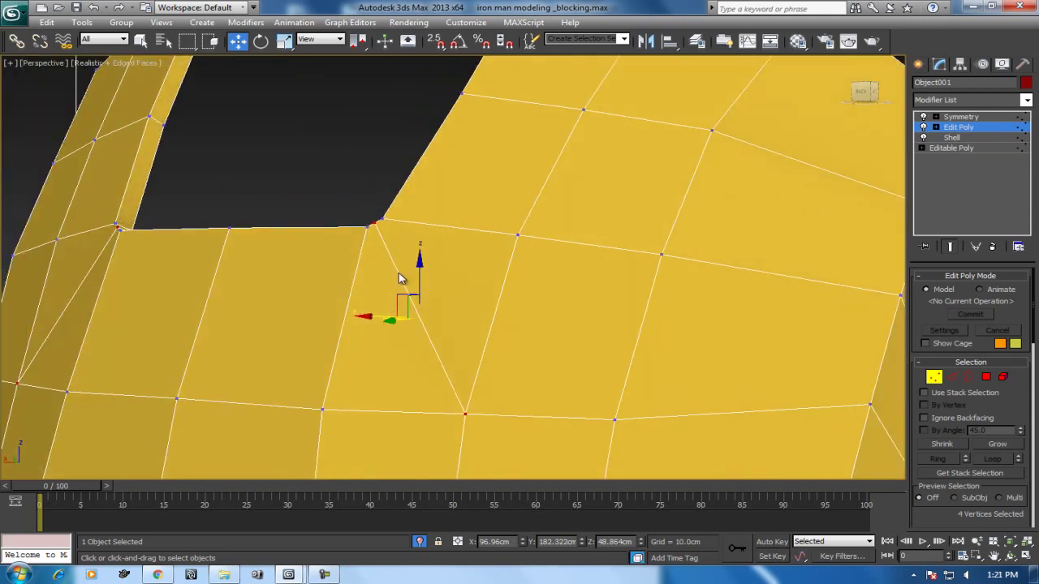
pyautogui.press('t')
pyautogui.press('f')
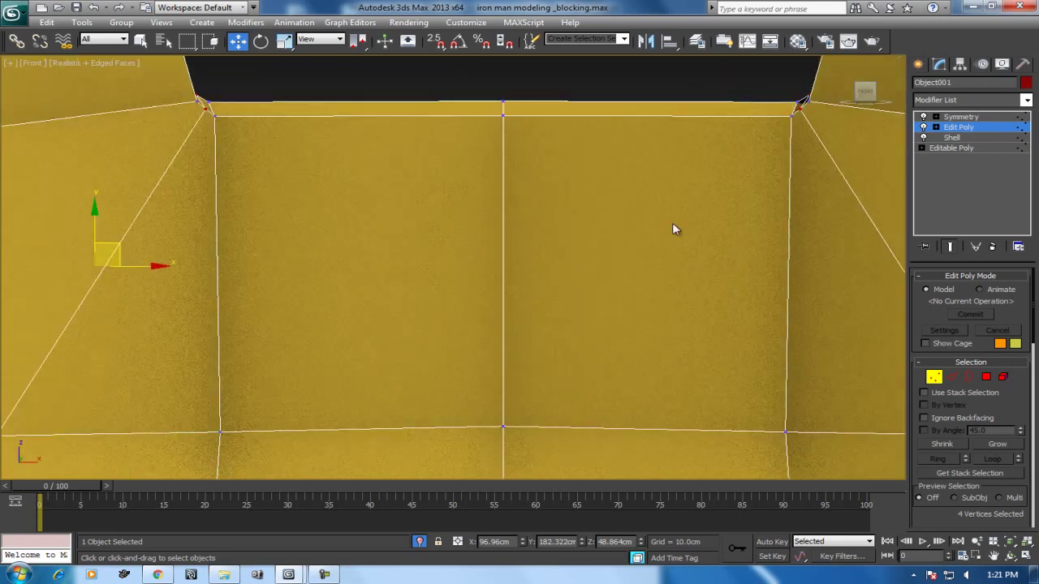
pyautogui.moveTo(416, 215); pyautogui.dragTo(453, 275, button='middle')
pyautogui.scroll(-2, 646, 268)
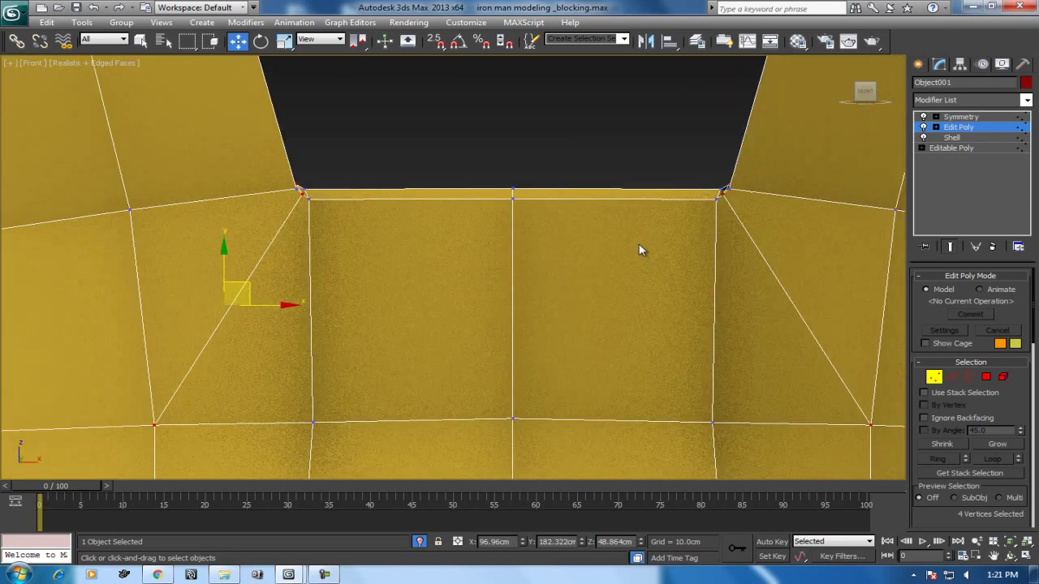
pyautogui.press('p')
pyautogui.moveTo(617, 236)
pyautogui.keyDown('alt'); pyautogui.mouseDown(button='middle')
pyautogui.moveTo(593, 271)
pyautogui.moveTo(529, 290)
pyautogui.moveTo(642, 322)
pyautogui.moveTo(563, 273)
pyautogui.mouseUp(button='middle'); pyautogui.keyUp('alt')
pyautogui.rightClick(561, 268)
# Add TurboSmooth at 1 iteration, preview it, then disable it and return to Edit Poly
pyautogui.click(528, 253)
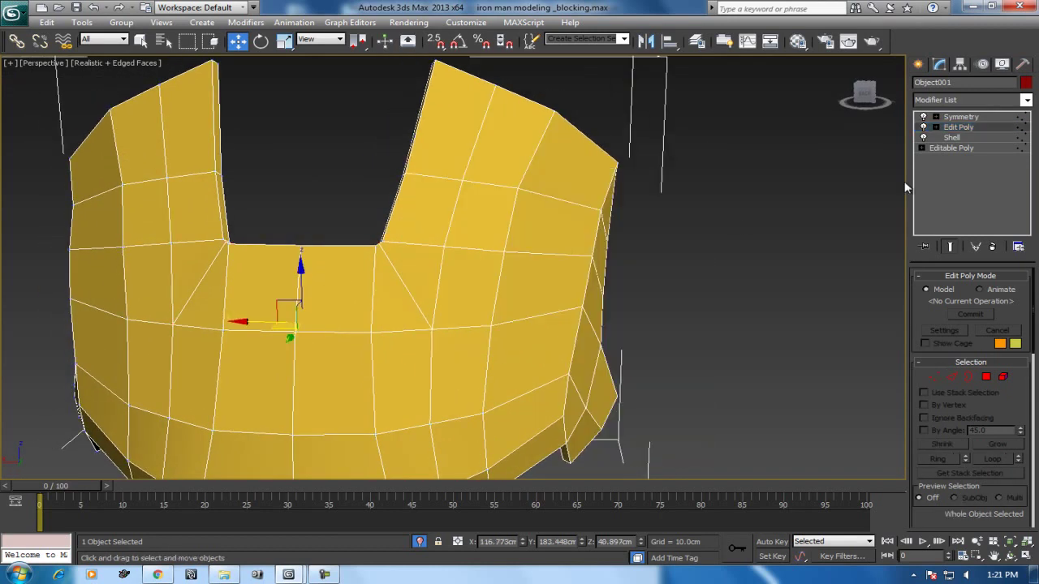
pyautogui.click(971, 101)
pyautogui.press('t')
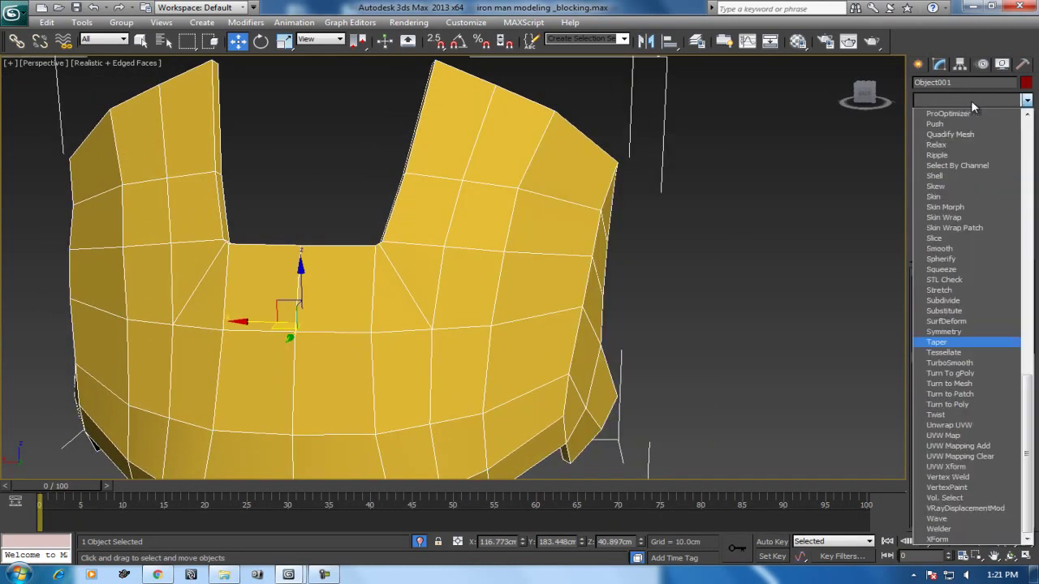
pyautogui.click(949, 363)
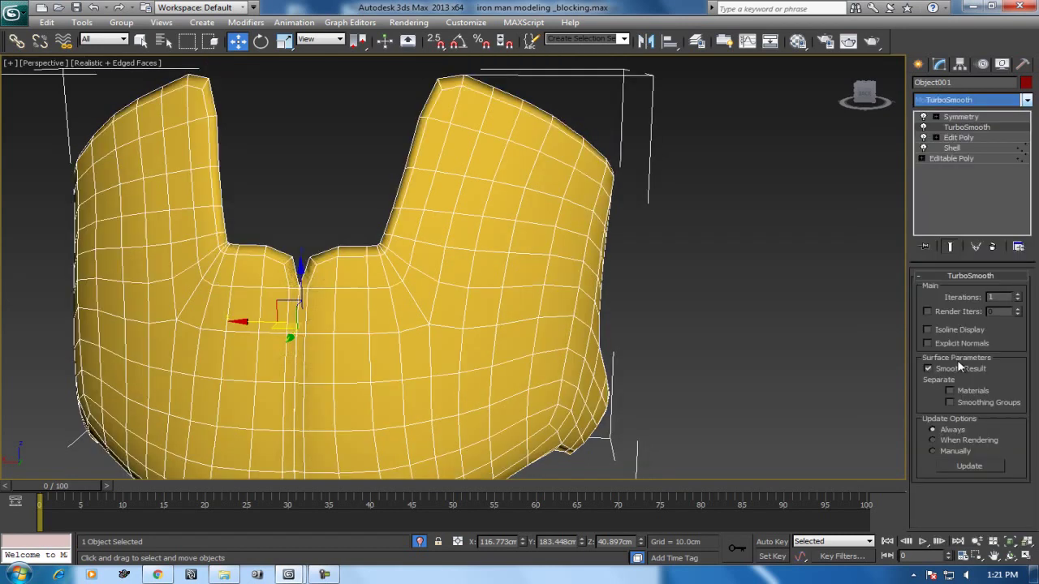
pyautogui.keyDown('alt'); pyautogui.moveTo(608, 288); pyautogui.dragTo(457, 301, button='middle'); pyautogui.keyUp('alt')
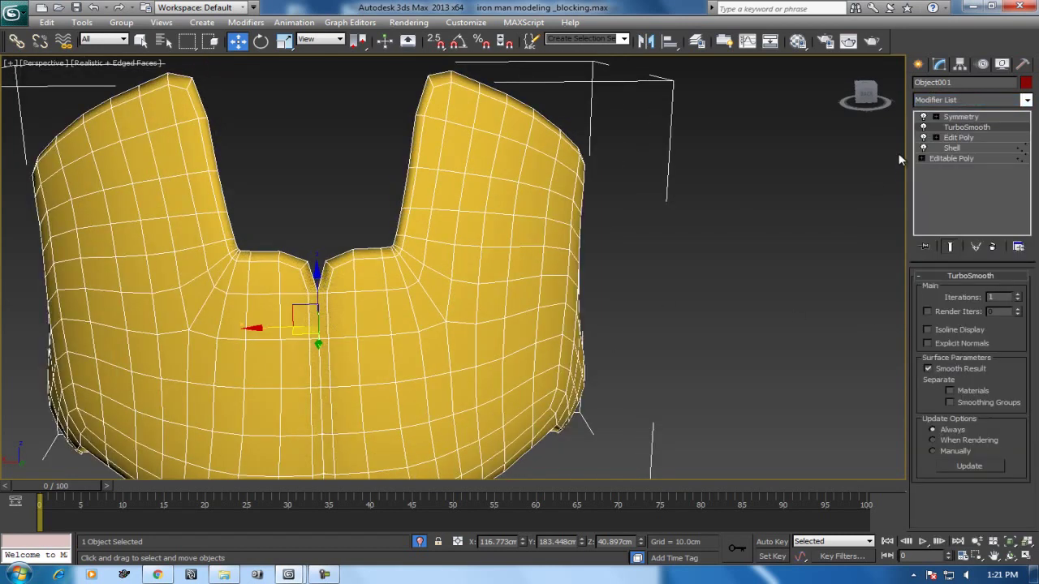
pyautogui.click(923, 127)
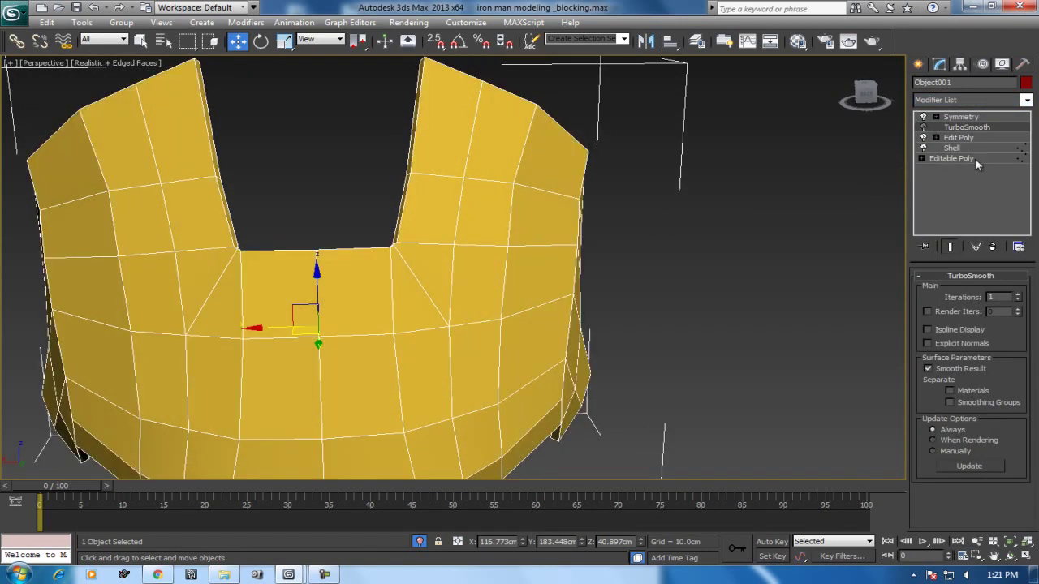
pyautogui.click(955, 138)
# Turn Symmetry off and switch to Polygon level on the half mesh
pyautogui.click(923, 117)
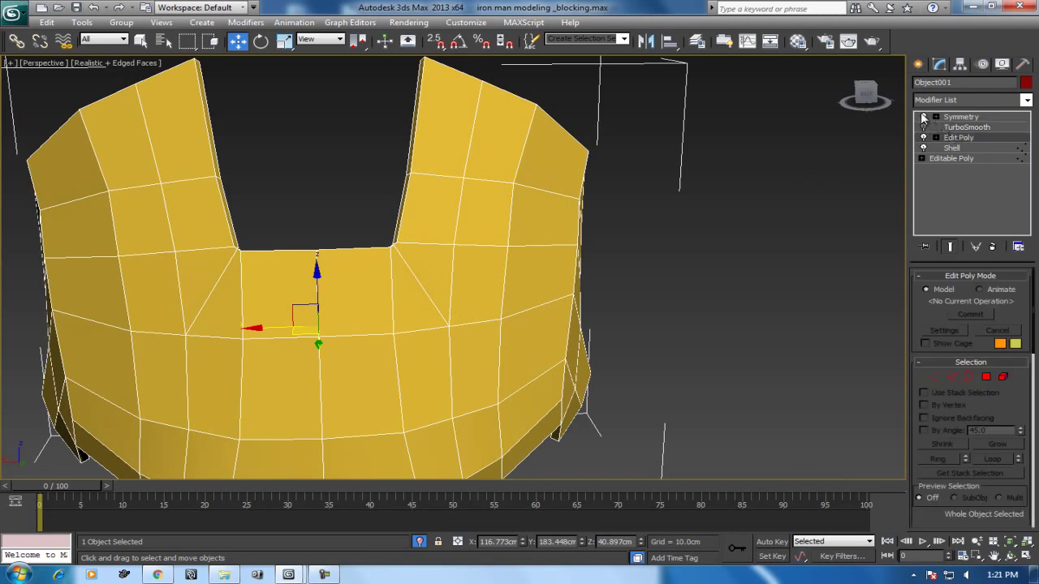
pyautogui.keyDown('alt'); pyautogui.moveTo(543, 235); pyautogui.dragTo(612, 216, button='middle'); pyautogui.keyUp('alt')
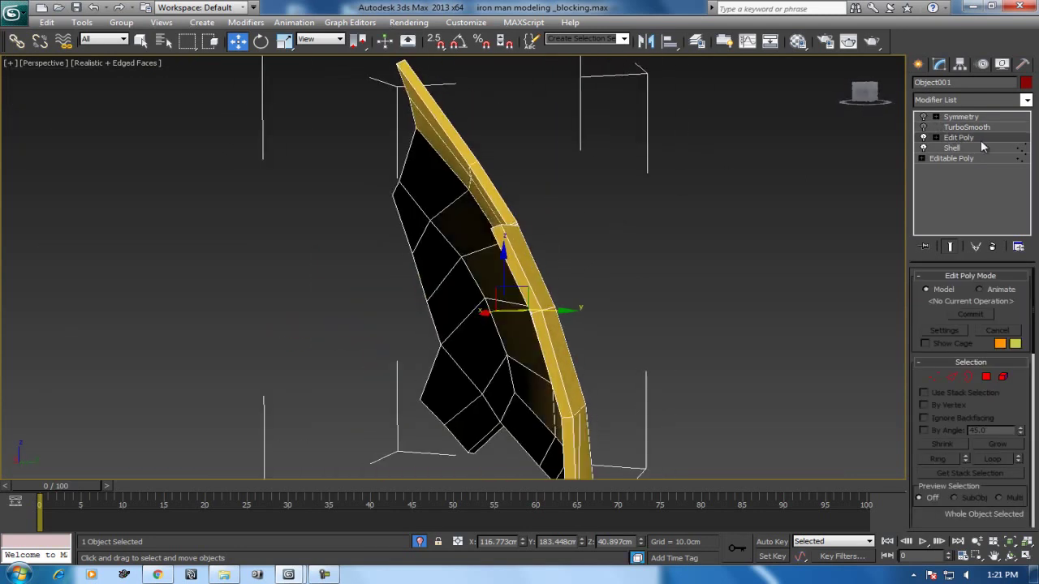
pyautogui.click(986, 377)
pyautogui.moveTo(568, 365)
pyautogui.keyDown('alt'); pyautogui.mouseDown(button='middle')
pyautogui.moveTo(470, 364)
pyautogui.moveTo(425, 213)
pyautogui.moveTo(495, 248)
pyautogui.mouseUp(button='middle'); pyautogui.keyUp('alt')
# Select four rim polygons, clear the selection, then move Symmetry below TurboSmooth in the stack
pyautogui.click(483, 236)
pyautogui.keyDown('ctrl'); pyautogui.click(514, 345); pyautogui.keyUp('ctrl')
pyautogui.keyDown('ctrl'); pyautogui.click(531, 422); pyautogui.keyUp('ctrl')
pyautogui.keyDown('alt'); pyautogui.moveTo(628, 392); pyautogui.dragTo(675, 229, button='middle'); pyautogui.keyUp('alt')
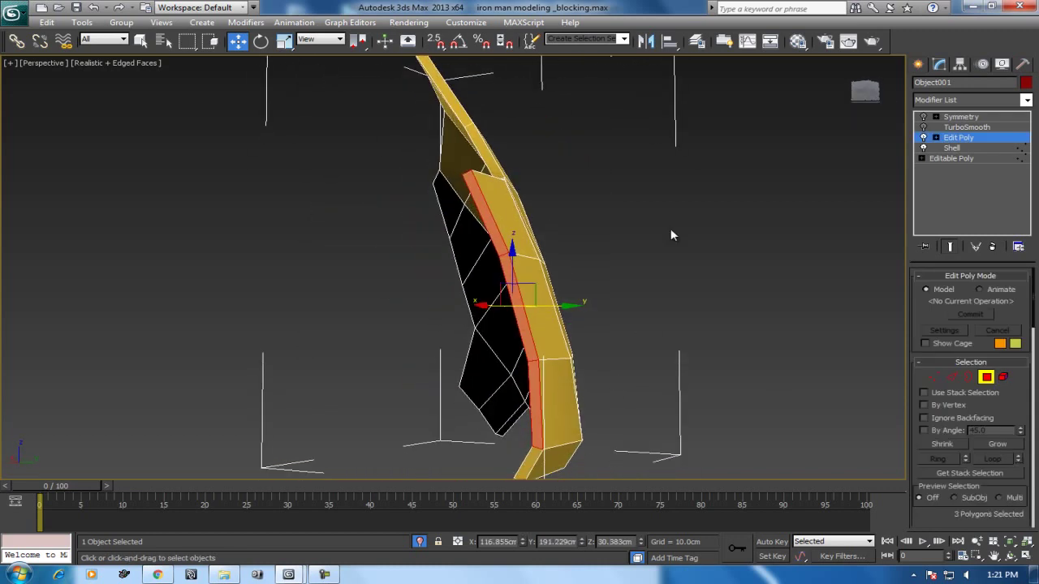
pyautogui.keyDown('ctrl'); pyautogui.click(534, 461); pyautogui.keyUp('ctrl')
pyautogui.keyDown('alt'); pyautogui.moveTo(695, 389); pyautogui.dragTo(579, 252, button='middle'); pyautogui.keyUp('alt')
pyautogui.click(581, 257)
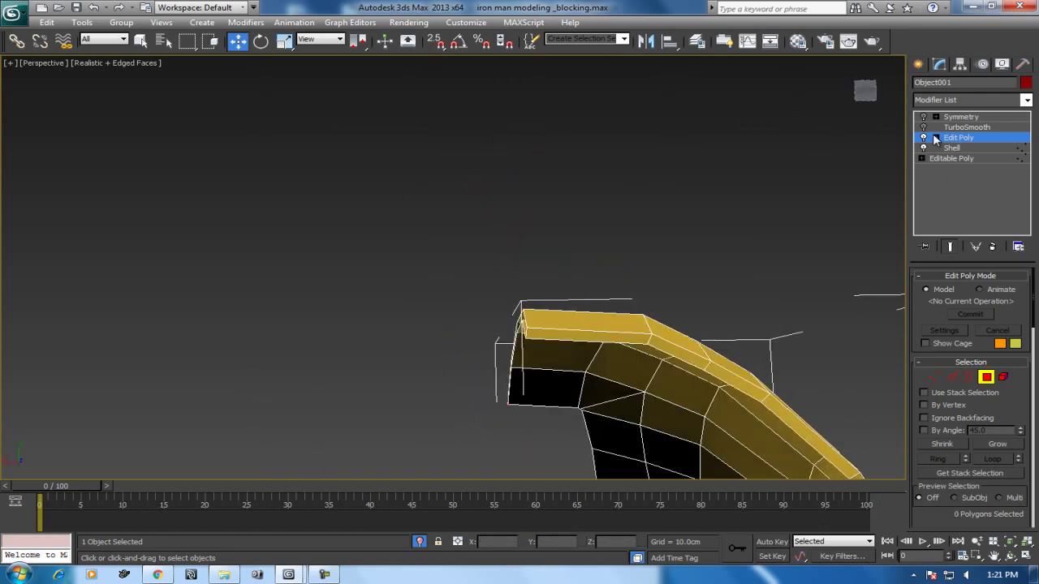
pyautogui.moveTo(960, 118); pyautogui.dragTo(960, 130)
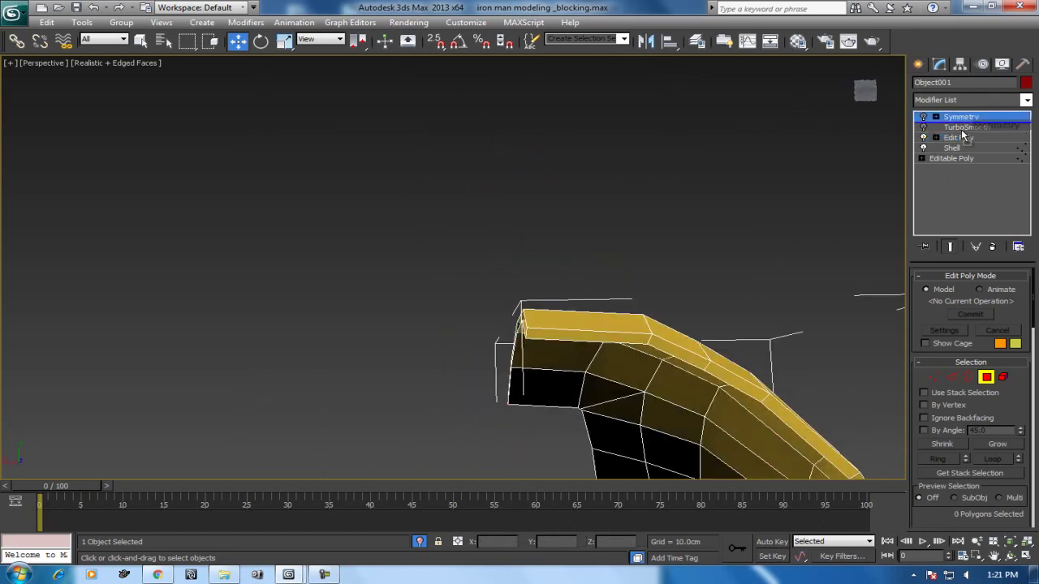
# Inspect the mirrored faceplate with TurboSmooth on and edged faces hidden, then restore the edged low-poly view
pyautogui.click(958, 128)
pyautogui.click(924, 117)
pyautogui.moveTo(543, 259)
pyautogui.keyDown('alt'); pyautogui.mouseDown(button='middle')
pyautogui.moveTo(538, 366)
pyautogui.moveTo(593, 383)
pyautogui.moveTo(573, 365)
pyautogui.moveTo(661, 341)
pyautogui.moveTo(558, 302)
pyautogui.moveTo(556, 398)
pyautogui.mouseUp(button='middle'); pyautogui.keyUp('alt')
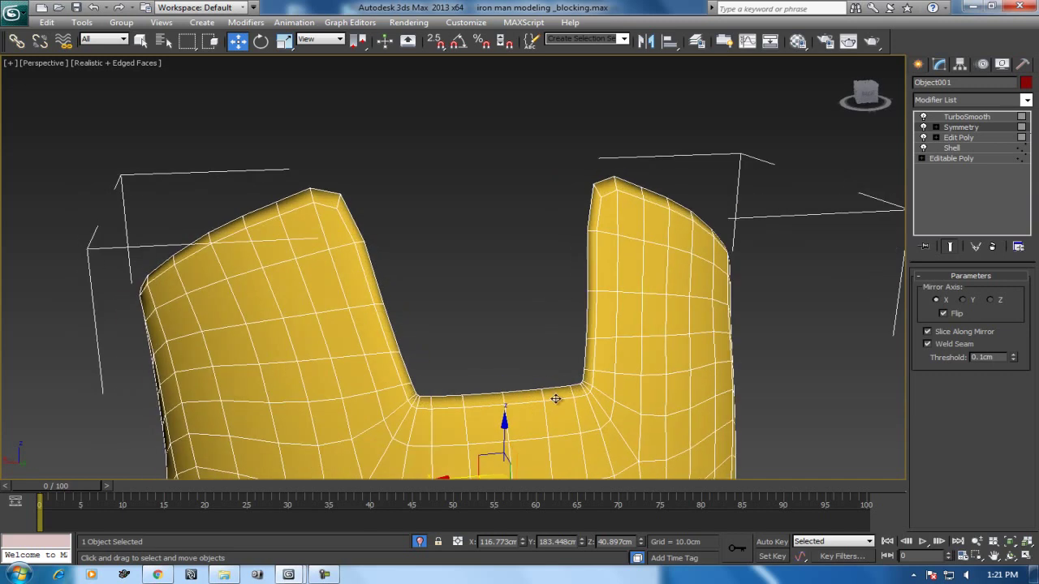
pyautogui.press('F4')
pyautogui.moveTo(640, 376)
pyautogui.keyDown('alt'); pyautogui.mouseDown(button='middle')
pyautogui.moveTo(587, 285)
pyautogui.moveTo(532, 302)
pyautogui.mouseUp(button='middle'); pyautogui.keyUp('alt')
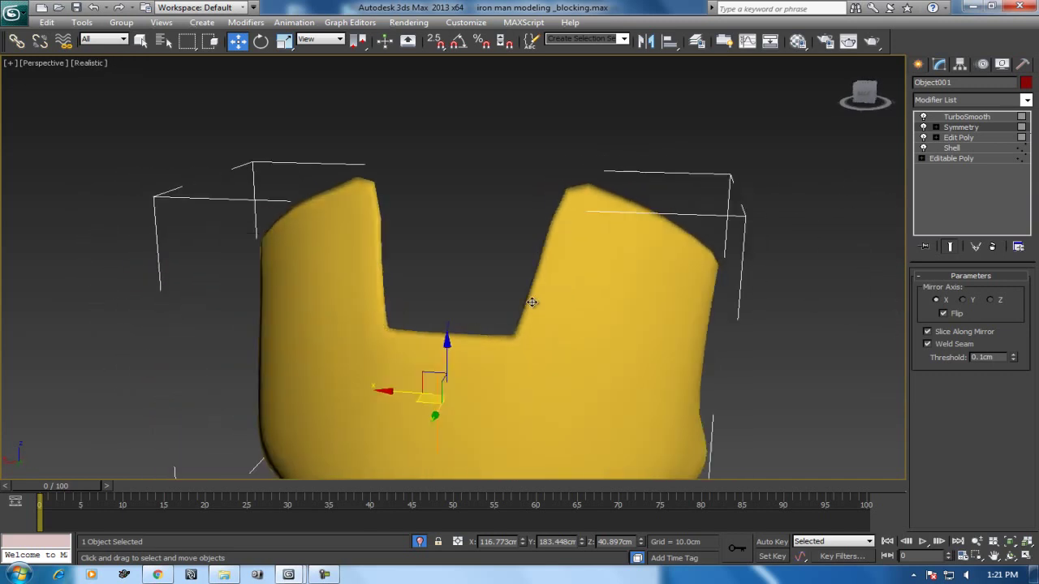
pyautogui.click(924, 117)
pyautogui.press('F4')
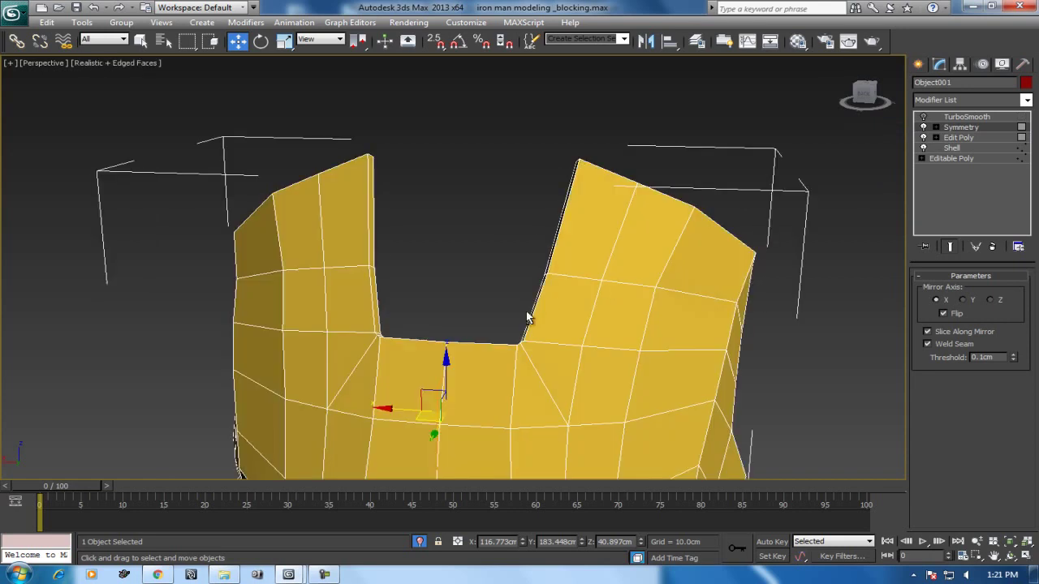
# At Edit Poly's Edge level, ring-select the edges crossing the jaw opening's rim
pyautogui.keyDown('alt'); pyautogui.moveTo(545, 306); pyautogui.dragTo(673, 371, button='middle'); pyautogui.keyUp('alt')
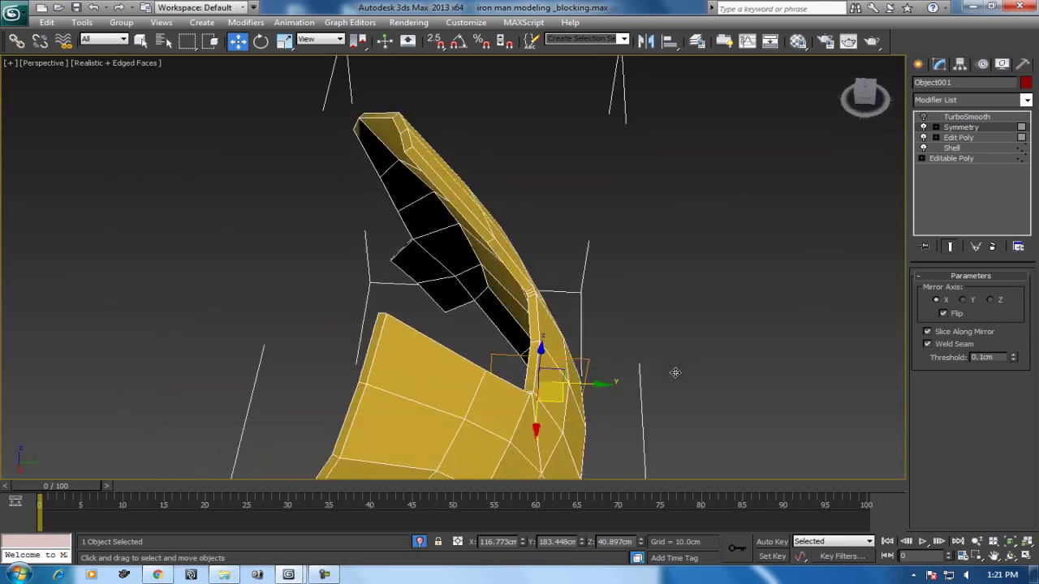
pyautogui.click(957, 138)
pyautogui.click(951, 377)
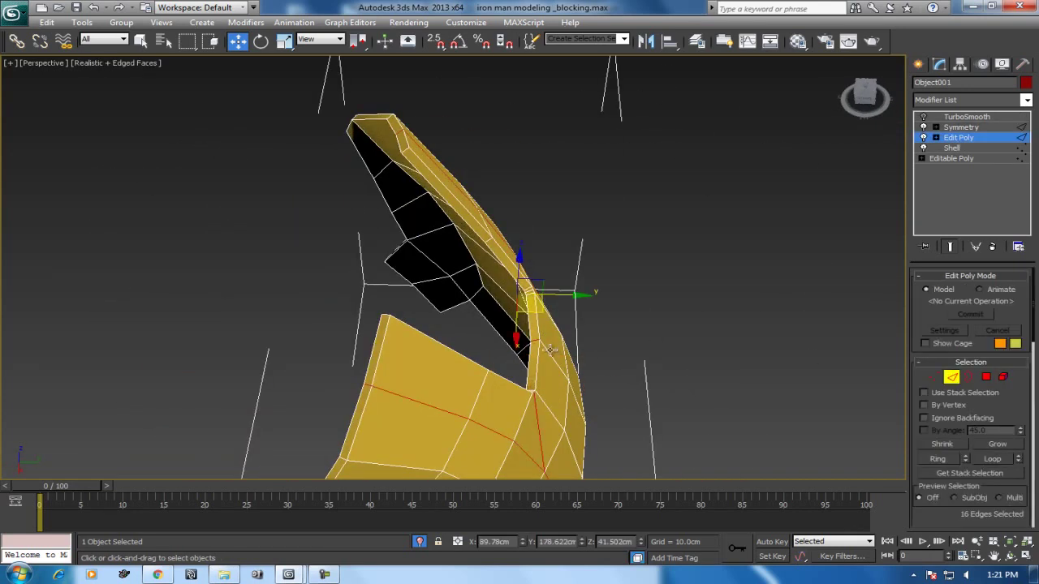
pyautogui.keyDown('alt'); pyautogui.moveTo(556, 350); pyautogui.dragTo(546, 322, button='middle'); pyautogui.keyUp('alt')
pyautogui.click(492, 236)
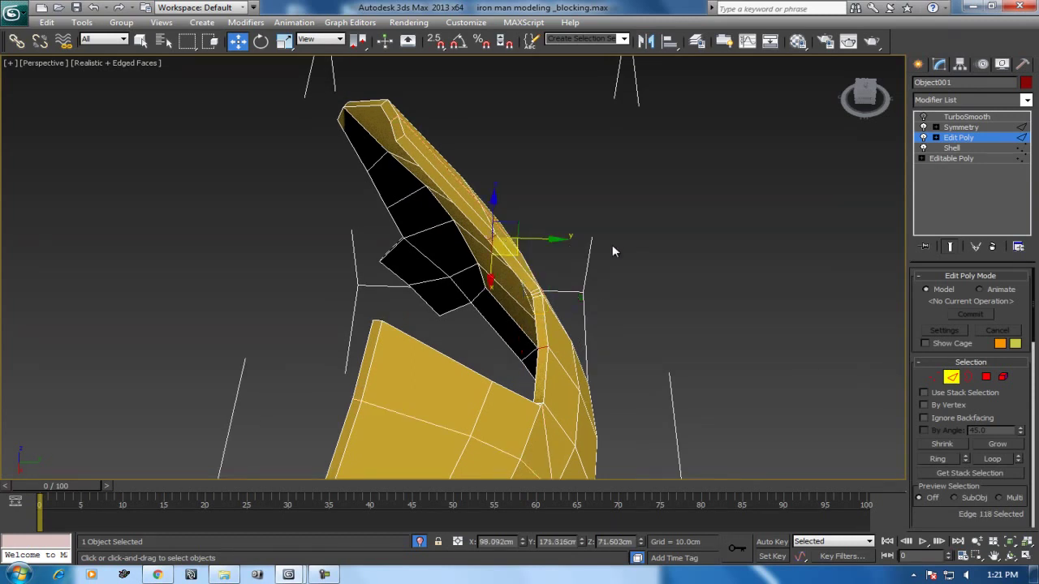
pyautogui.scroll(4, 612, 245)
pyautogui.scroll(-3, 636, 387)
pyautogui.click(948, 458)
# Connect the ringed edges with 2 segments, slide reset to 0, and commit
pyautogui.rightClick(596, 247)
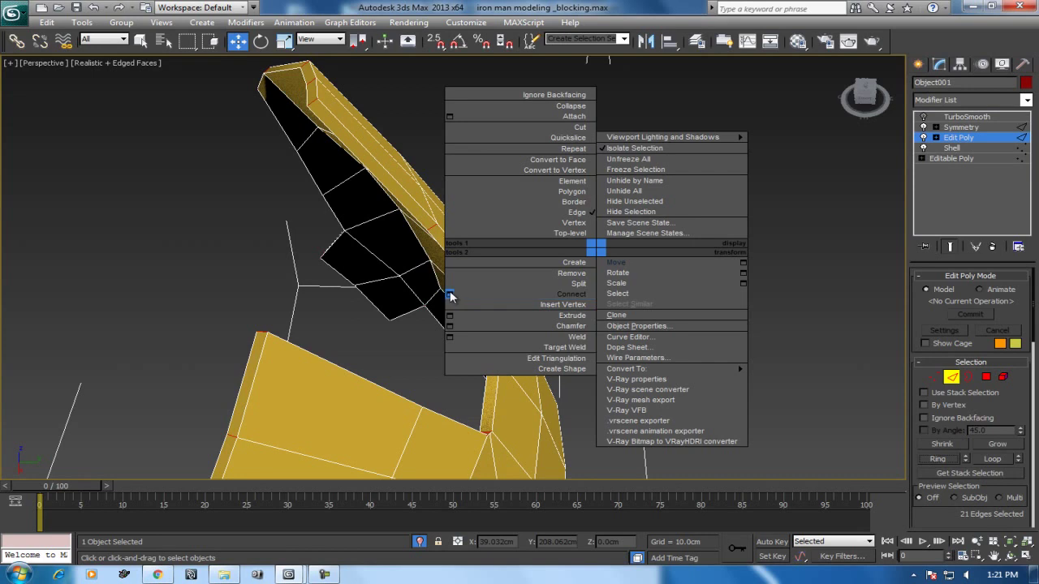
pyautogui.click(450, 295)
pyautogui.click(471, 275)
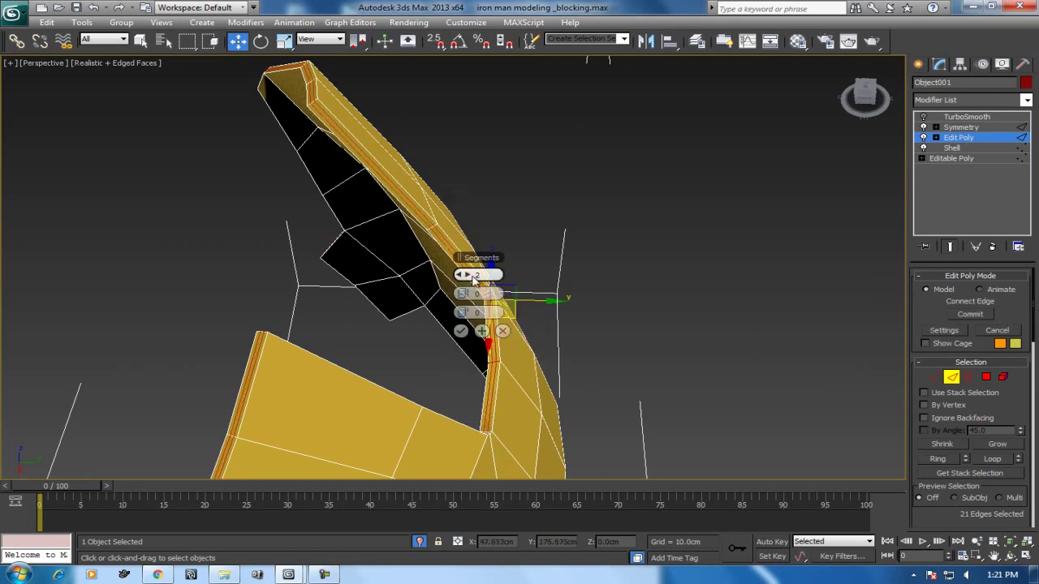
pyautogui.moveTo(467, 312); pyautogui.dragTo(578, 264)
pyautogui.rightClick(468, 313)
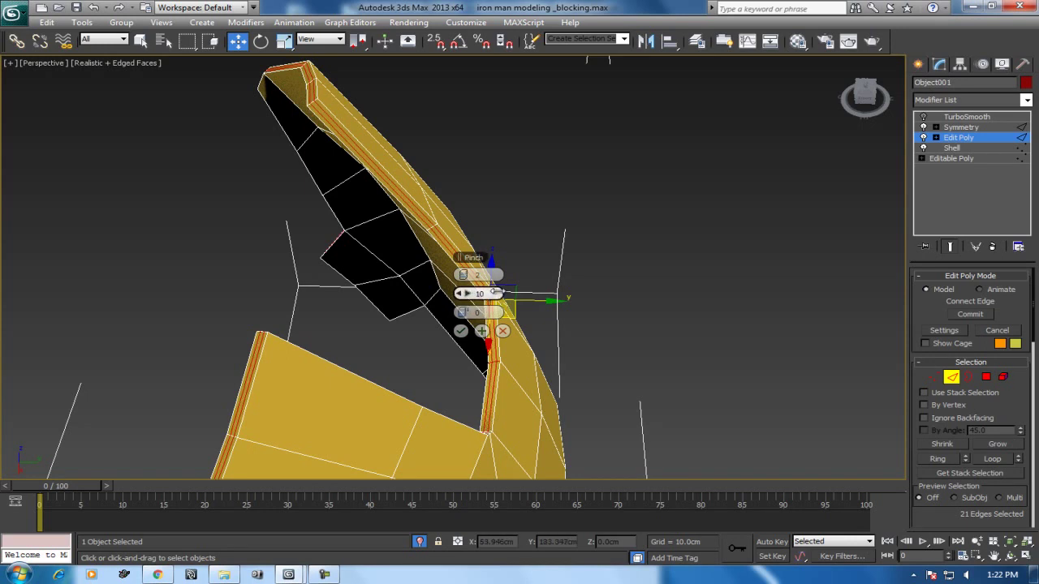
pyautogui.click(460, 331)
pyautogui.moveTo(464, 335)
pyautogui.keyDown('alt'); pyautogui.mouseDown(button='middle')
pyautogui.moveTo(388, 279)
pyautogui.moveTo(415, 280)
pyautogui.mouseUp(button='middle'); pyautogui.keyUp('alt')
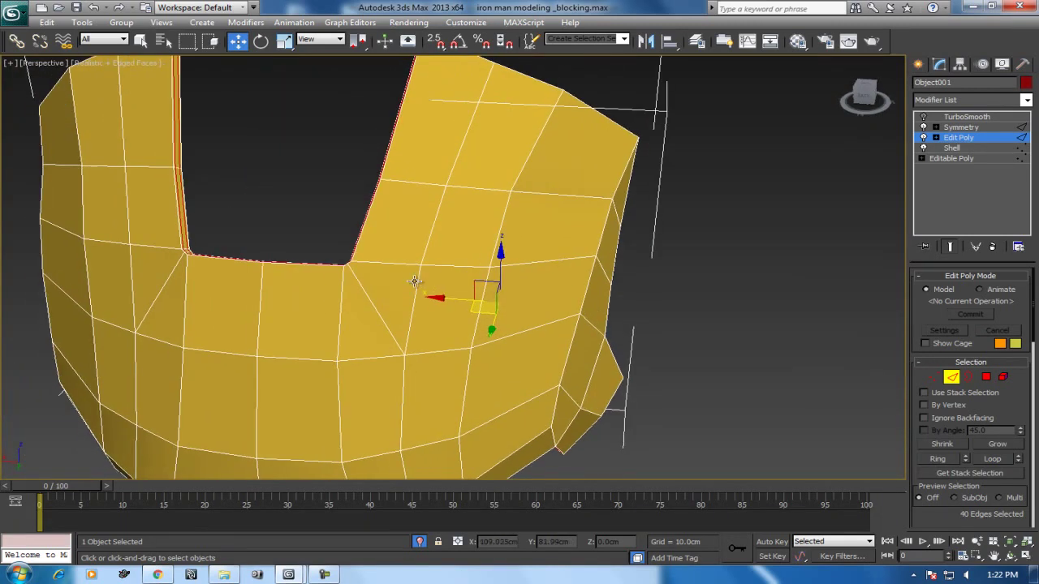
# Ring-select edges just below the opening and connect them with one loop slid toward the rim
pyautogui.click(339, 299)
pyautogui.hotkey('alt', 'r')
pyautogui.moveTo(461, 218); pyautogui.dragTo(458, 329, button='middle')
pyautogui.rightClick(433, 260)
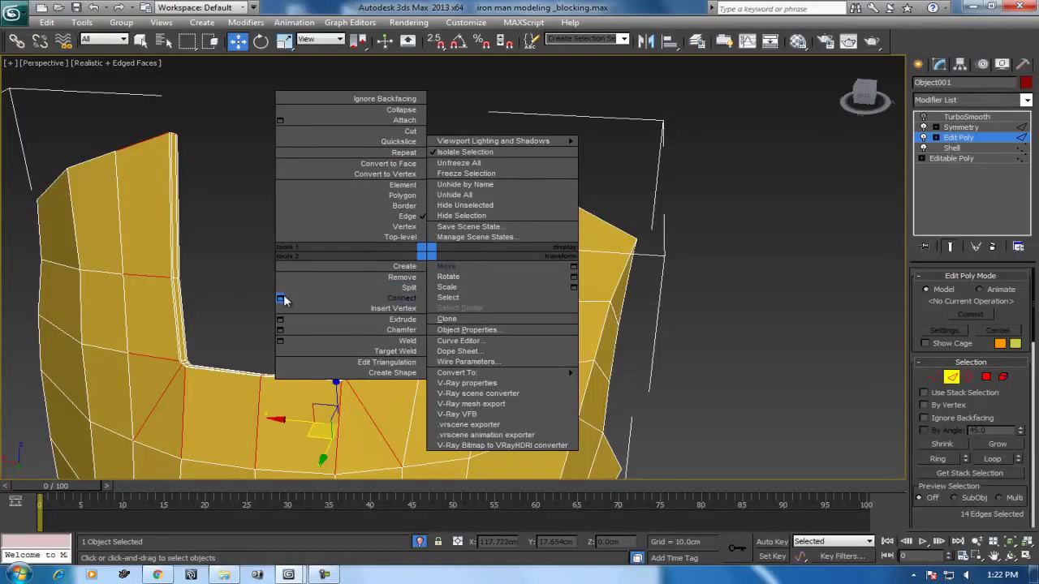
pyautogui.click(283, 294)
pyautogui.moveTo(467, 275); pyautogui.dragTo(469, 284)
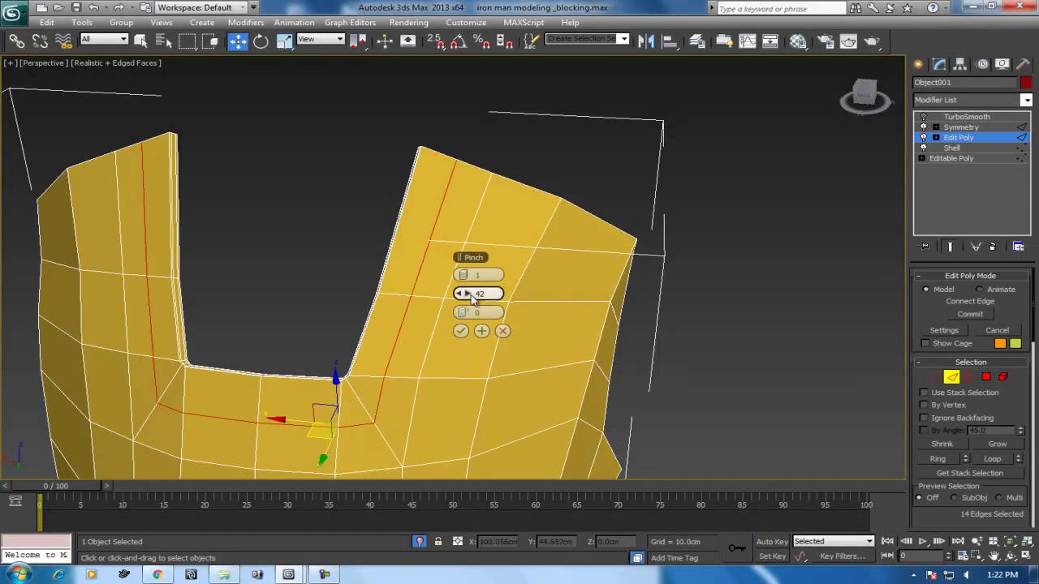
pyautogui.rightClick(474, 297)
pyautogui.moveTo(470, 312)
pyautogui.mouseDown()
pyautogui.moveTo(688, 273)
pyautogui.moveTo(771, 272)
pyautogui.mouseUp()
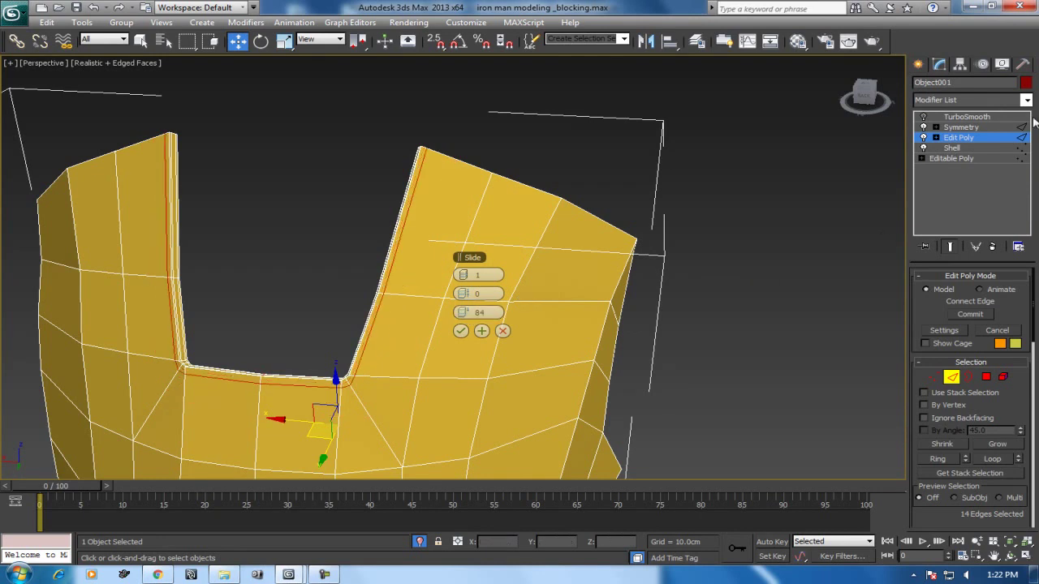
pyautogui.click(923, 116)
# Re-enable TurboSmooth and view the smoothed faceplate without edge lines
pyautogui.click(460, 330)
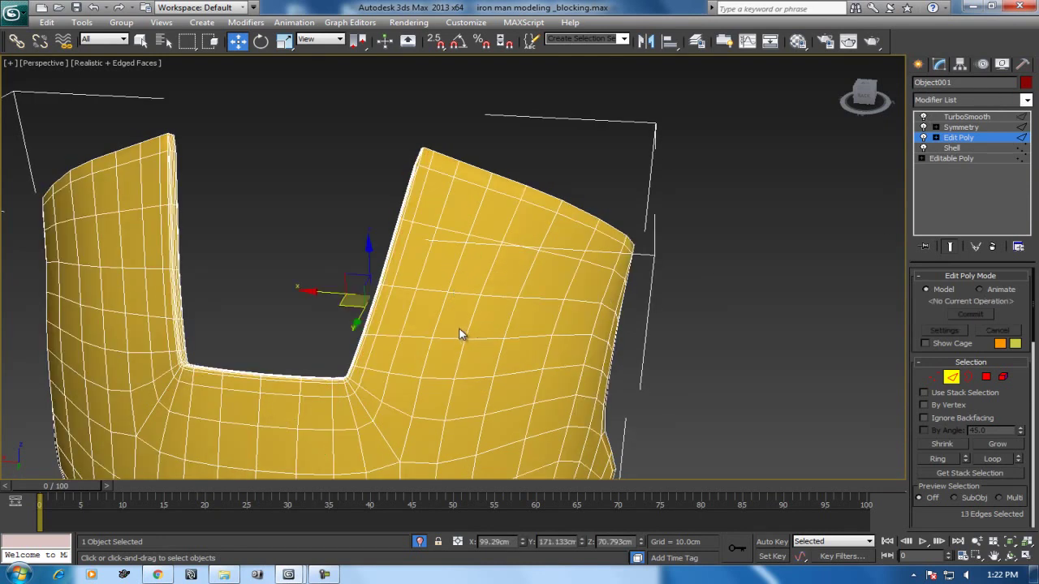
pyautogui.moveTo(463, 336); pyautogui.dragTo(454, 272, button='middle')
pyautogui.press('F4')
pyautogui.press('F3')
pyautogui.press('F3')
pyautogui.moveTo(533, 331)
pyautogui.keyDown('alt'); pyautogui.mouseDown(button='middle')
pyautogui.moveTo(490, 264)
pyautogui.moveTo(447, 274)
pyautogui.moveTo(447, 357)
pyautogui.moveTo(465, 330)
pyautogui.moveTo(311, 394)
pyautogui.moveTo(387, 376)
pyautogui.mouseUp(button='middle'); pyautogui.keyUp('alt')
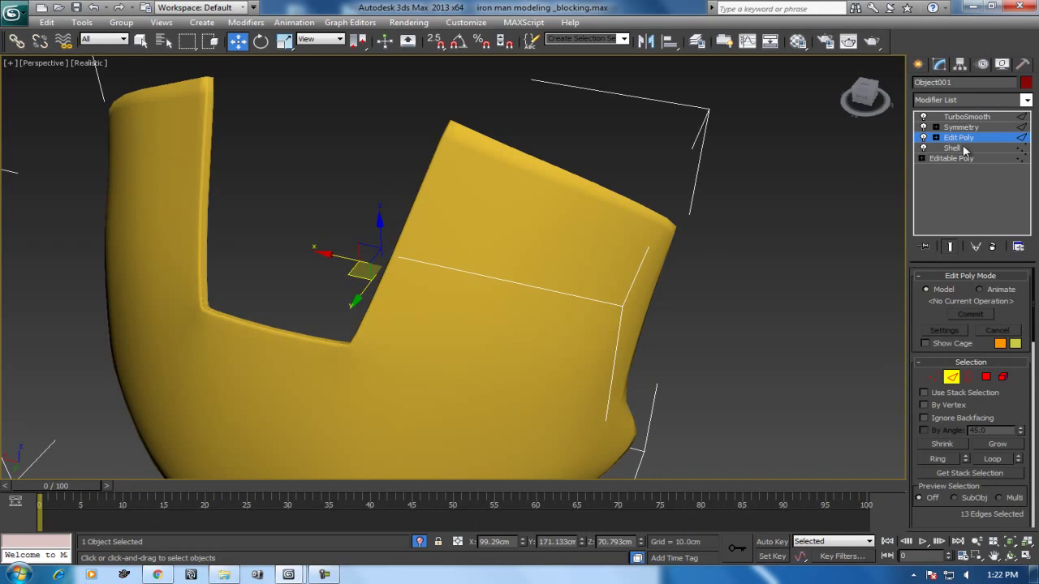
# Disable TurboSmooth, show edges, and select two vertices near the opening's corner in Left view
pyautogui.click(923, 117)
pyautogui.keyDown('alt'); pyautogui.moveTo(520, 301); pyautogui.dragTo(562, 250, button='middle'); pyautogui.keyUp('alt')
pyautogui.press('F4')
pyautogui.click(934, 377)
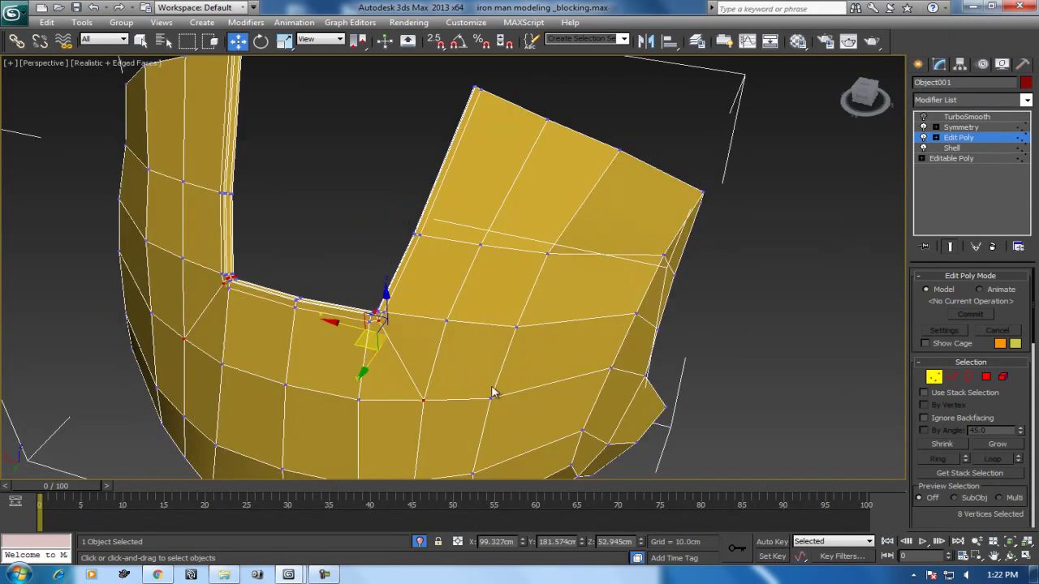
pyautogui.moveTo(413, 422); pyautogui.dragTo(447, 380)
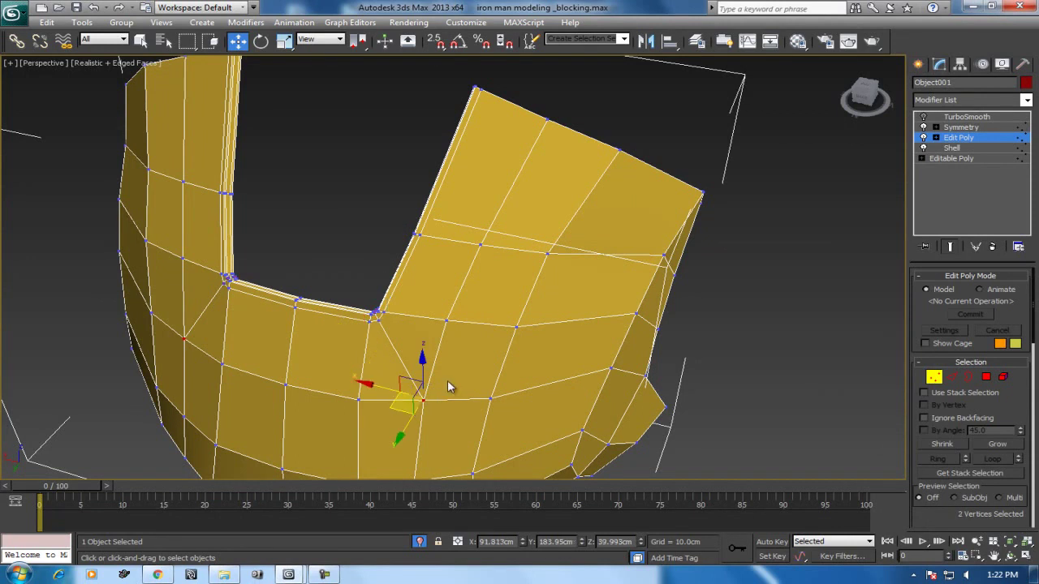
pyautogui.press('l')
pyautogui.press('z')
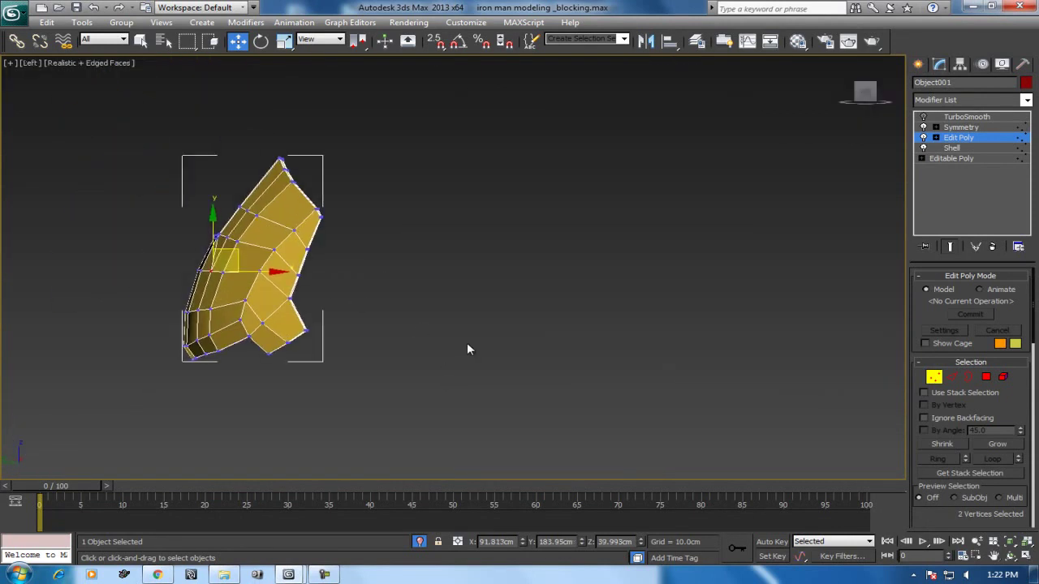
pyautogui.press('z')
pyautogui.scroll(-2, 410, 323)
pyautogui.scroll(-2, 449, 235)
pyautogui.scroll(-2, 456, 413)
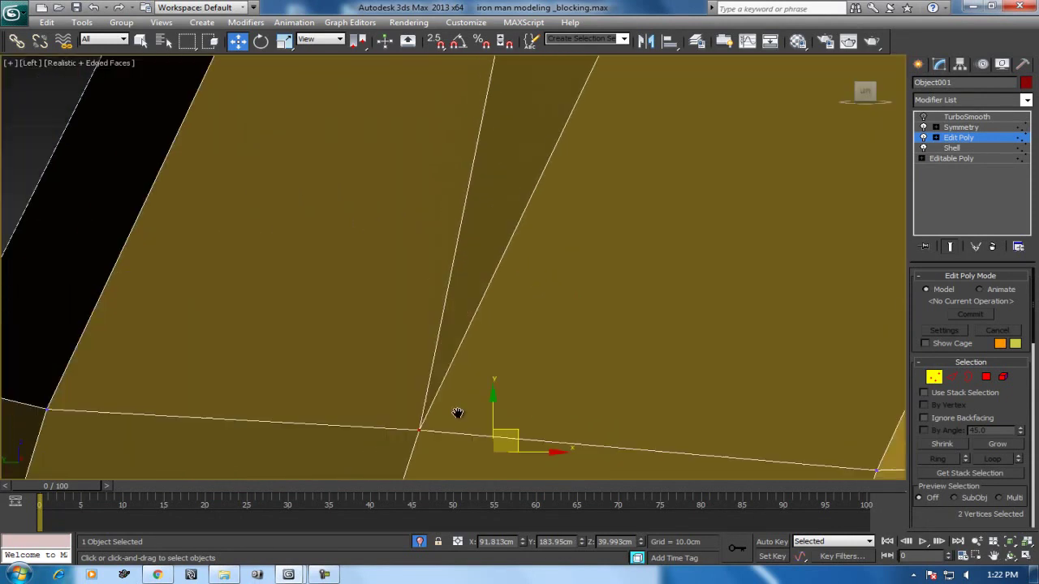
pyautogui.scroll(-1, 460, 348)
pyautogui.moveTo(486, 315); pyautogui.dragTo(429, 452, button='middle')
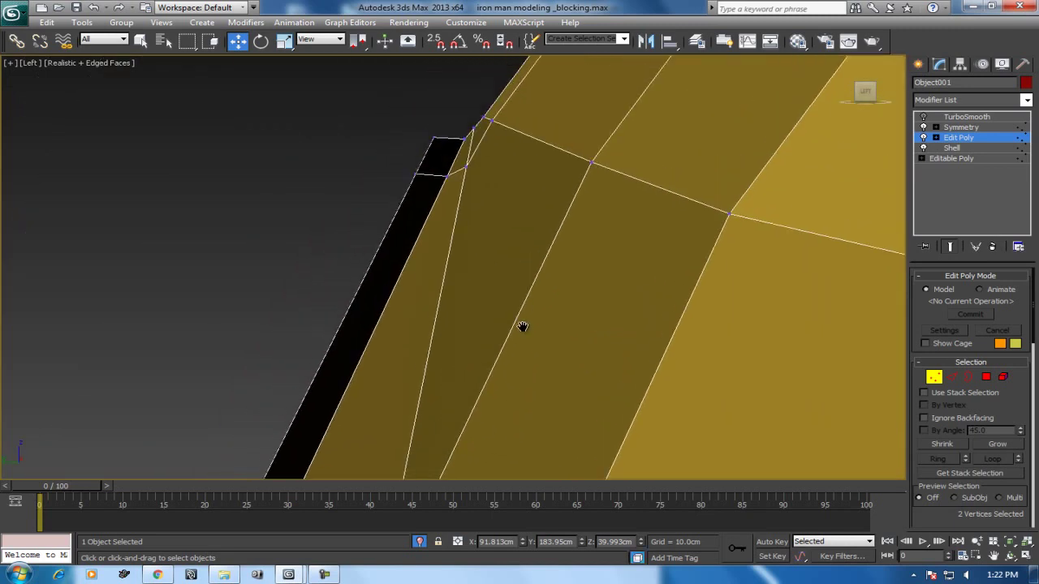
# Select the rim corner vertex and nudge it up slightly in perspective
pyautogui.moveTo(489, 163); pyautogui.dragTo(467, 190)
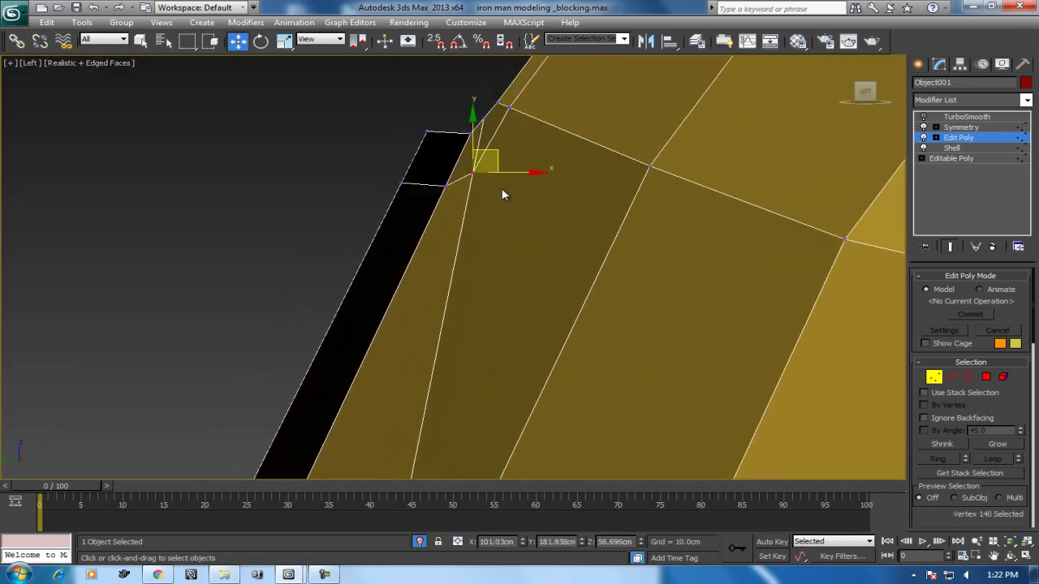
pyautogui.press('p')
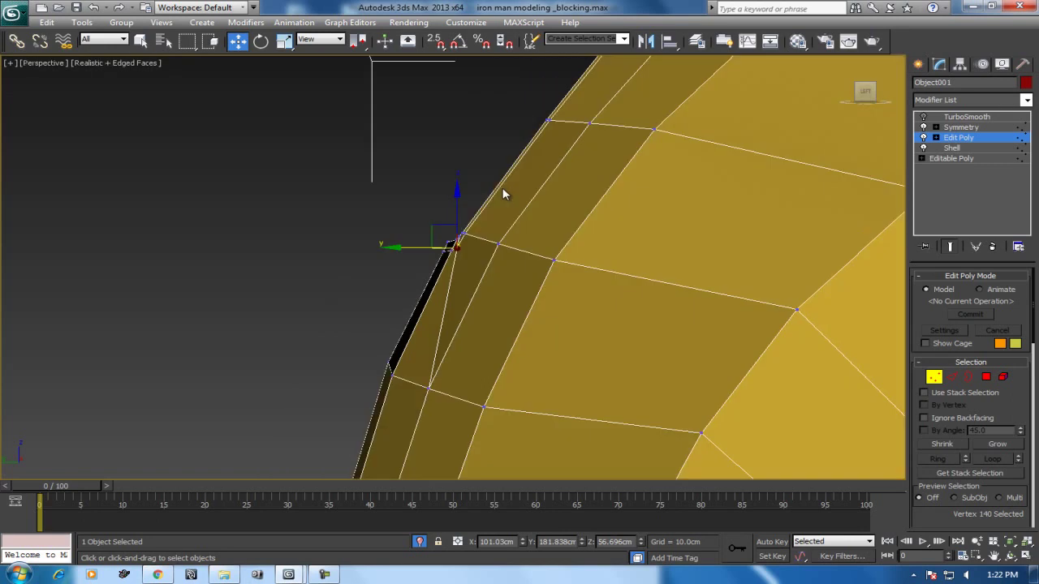
pyautogui.moveTo(552, 271)
pyautogui.keyDown('alt'); pyautogui.mouseDown(button='middle')
pyautogui.moveTo(663, 322)
pyautogui.moveTo(888, 341)
pyautogui.mouseUp(button='middle'); pyautogui.keyUp('alt')
pyautogui.press('z')
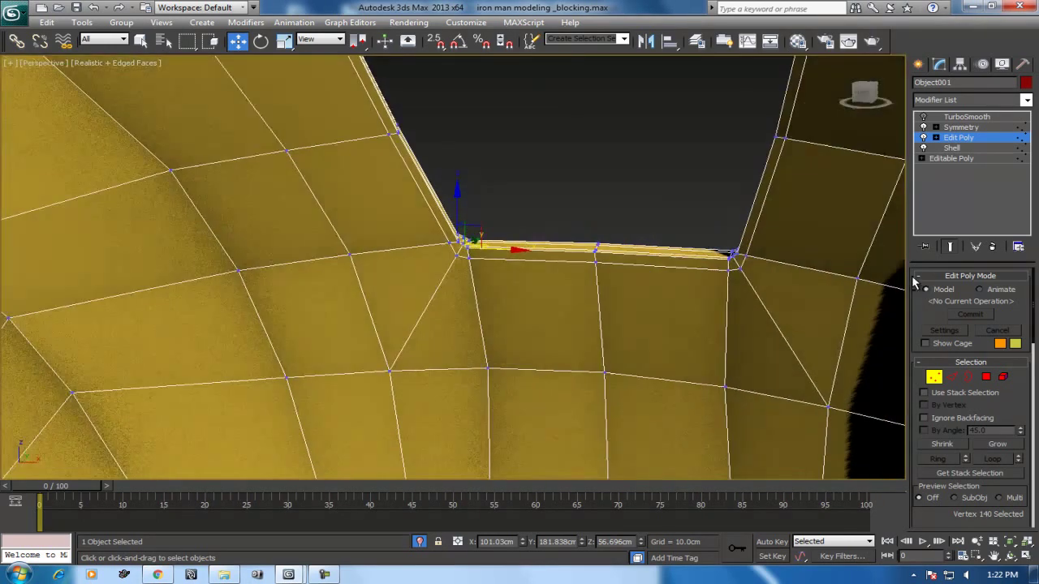
pyautogui.moveTo(453, 254)
pyautogui.keyDown('alt'); pyautogui.mouseDown(button='middle')
pyautogui.moveTo(420, 259)
pyautogui.moveTo(361, 312)
pyautogui.moveTo(482, 298)
pyautogui.moveTo(509, 314)
pyautogui.mouseUp(button='middle'); pyautogui.keyUp('alt')
pyautogui.click(484, 297)
pyautogui.moveTo(484, 297); pyautogui.dragTo(483, 293)
# In Left view, move the rim corner vertex sideways to tidy the corner
pyautogui.press('l')
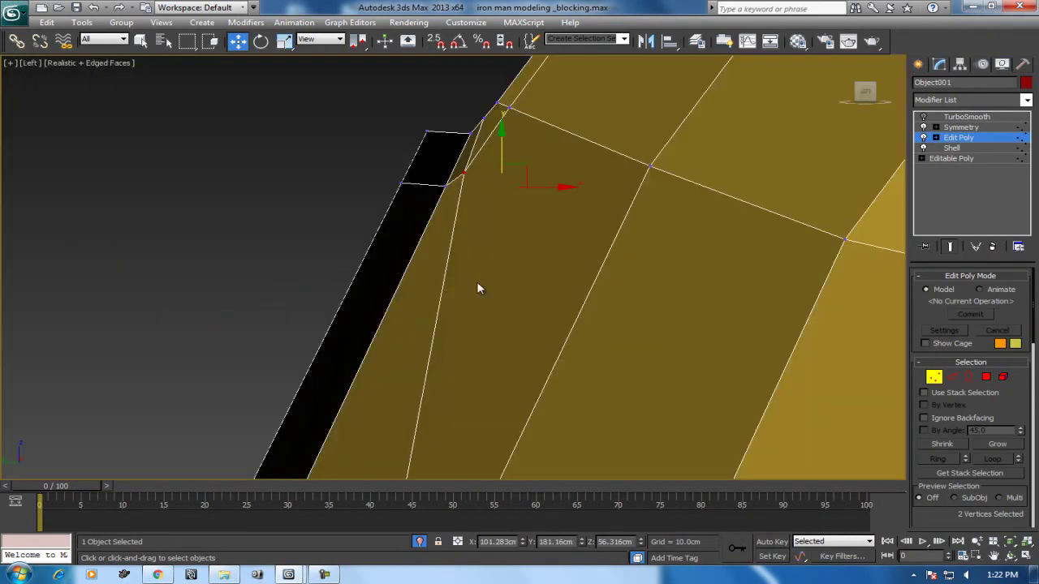
pyautogui.press('z')
pyautogui.moveTo(447, 252); pyautogui.dragTo(666, 325, button='middle')
pyautogui.scroll(-4, 656, 301)
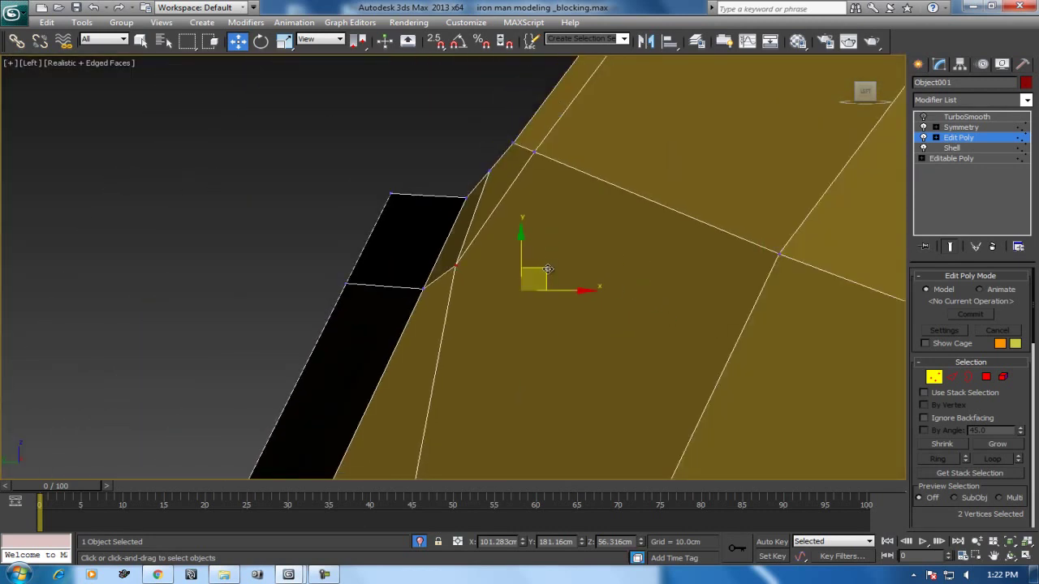
pyautogui.moveTo(545, 268); pyautogui.dragTo(548, 269)
pyautogui.scroll(3, 528, 267)
pyautogui.moveTo(598, 181); pyautogui.dragTo(571, 247, button='middle')
pyautogui.scroll(-2, 566, 339)
# Nudge the vertex at the edge junction slightly up and left, then review in perspective
pyautogui.click(457, 390)
pyautogui.moveTo(479, 375); pyautogui.dragTo(476, 370)
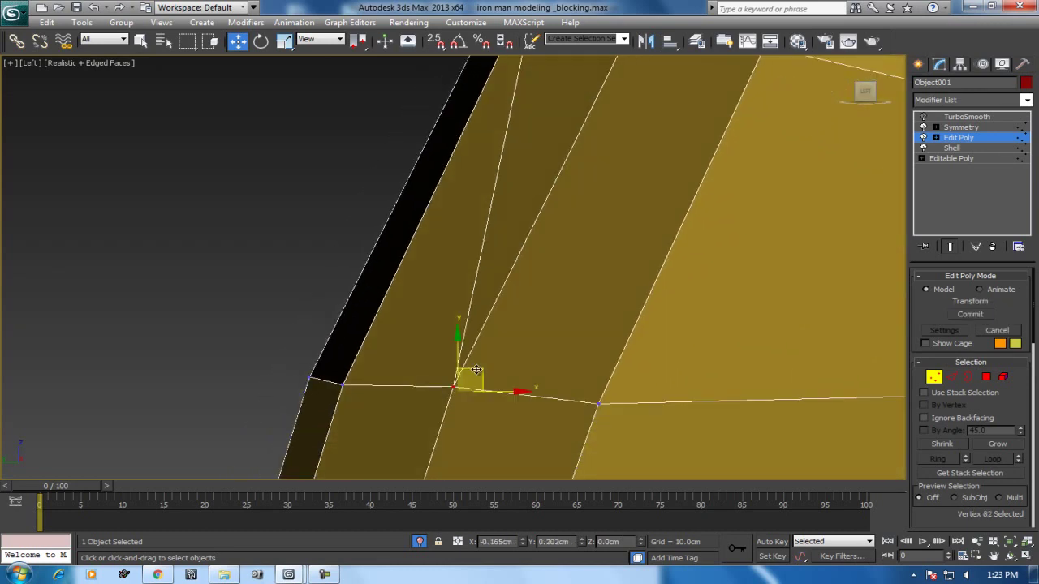
pyautogui.scroll(-5, 528, 293)
pyautogui.scroll(5, 572, 243)
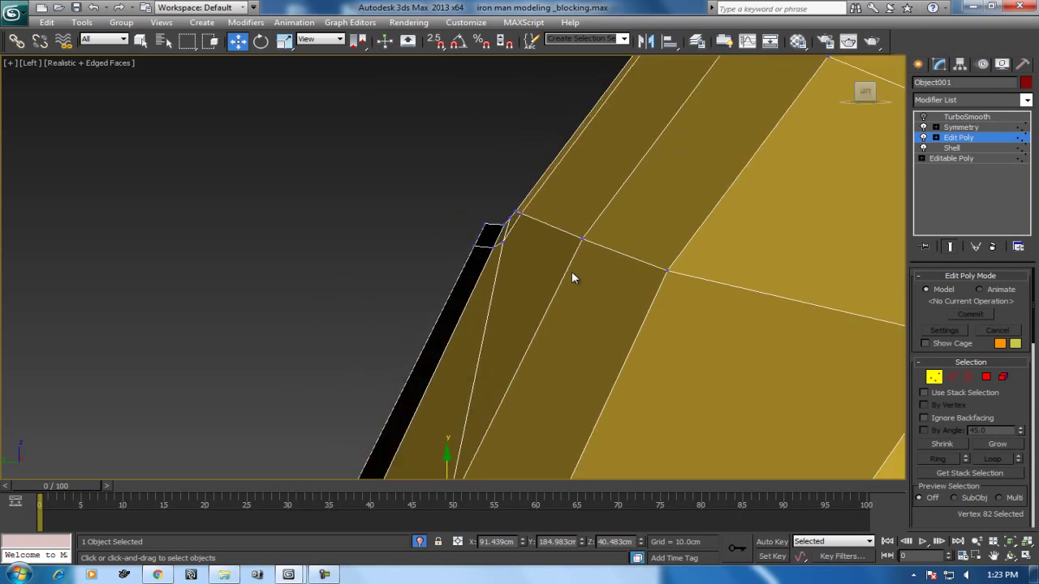
pyautogui.scroll(2, 527, 251)
pyautogui.scroll(1, 544, 235)
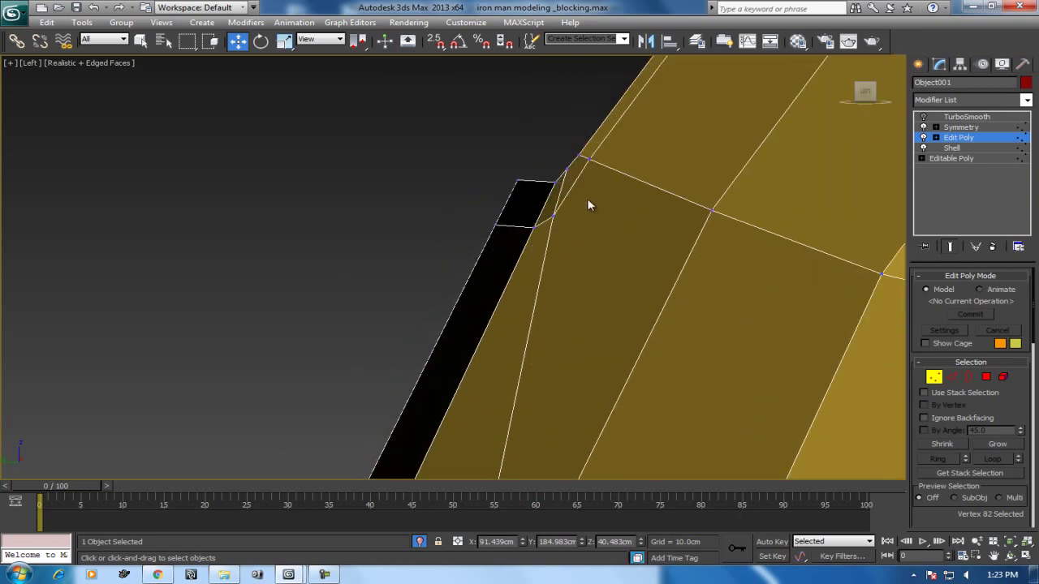
pyautogui.press('p')
pyautogui.scroll(-3, 579, 225)
pyautogui.scroll(-5, 523, 285)
pyautogui.moveTo(507, 309)
pyautogui.keyDown('alt'); pyautogui.mouseDown(button='middle')
pyautogui.moveTo(559, 301)
pyautogui.moveTo(647, 251)
pyautogui.moveTo(513, 314)
pyautogui.moveTo(522, 285)
pyautogui.moveTo(592, 281)
pyautogui.moveTo(568, 268)
pyautogui.mouseUp(button='middle'); pyautogui.keyUp('alt')
pyautogui.scroll(5, 538, 206)
pyautogui.scroll(2, 592, 327)
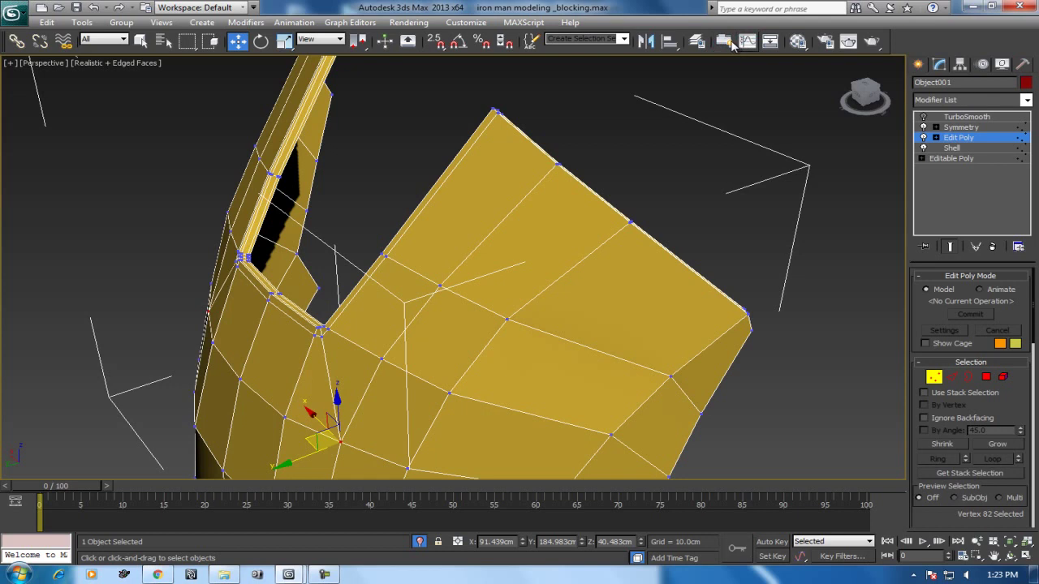
# Show the Graphite Modeling Tools ribbon at Edge level and browse its Freeform tab
pyautogui.click(730, 42)
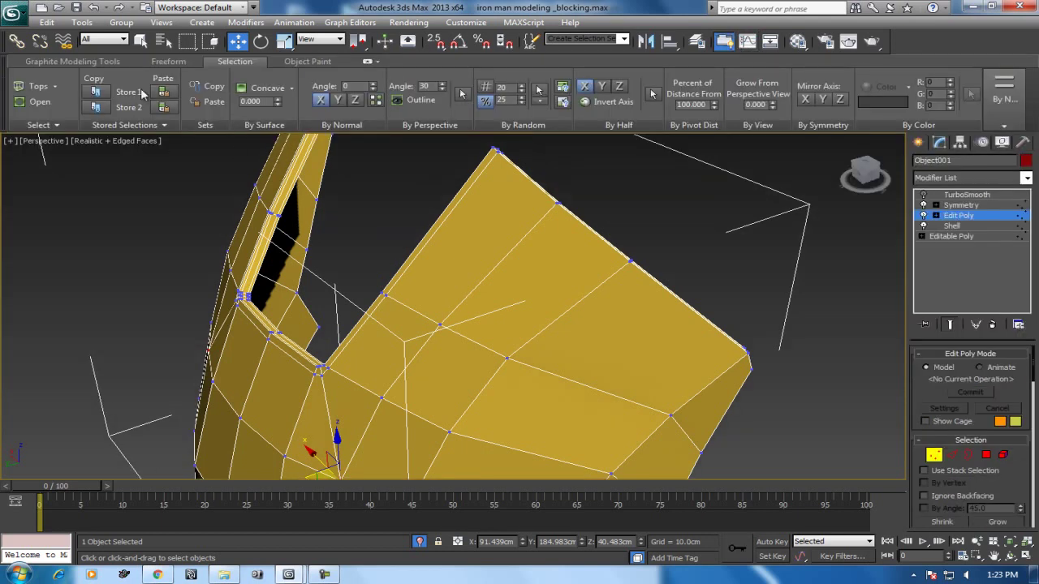
pyautogui.press('2')
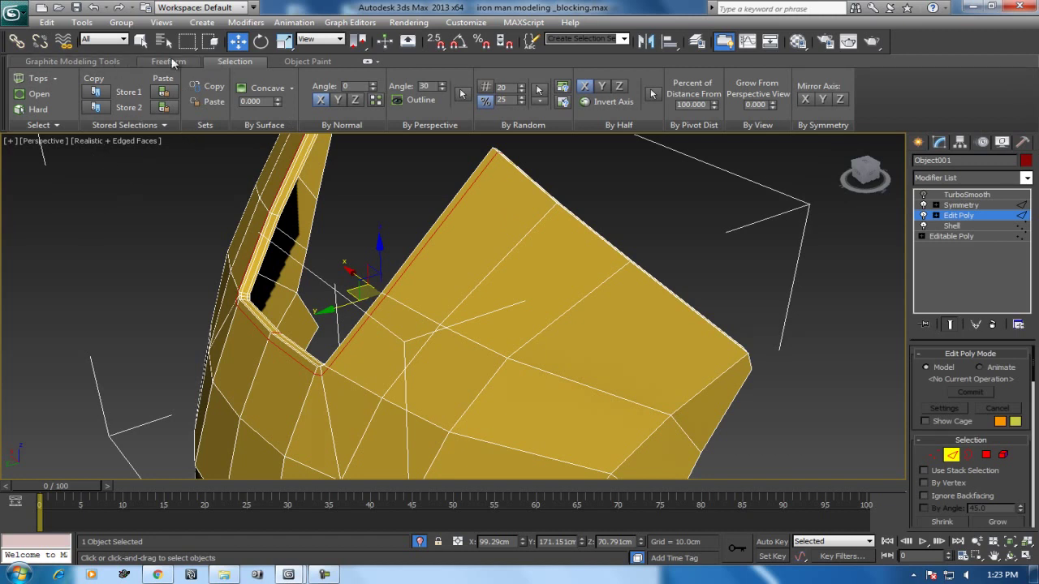
pyautogui.click(87, 61)
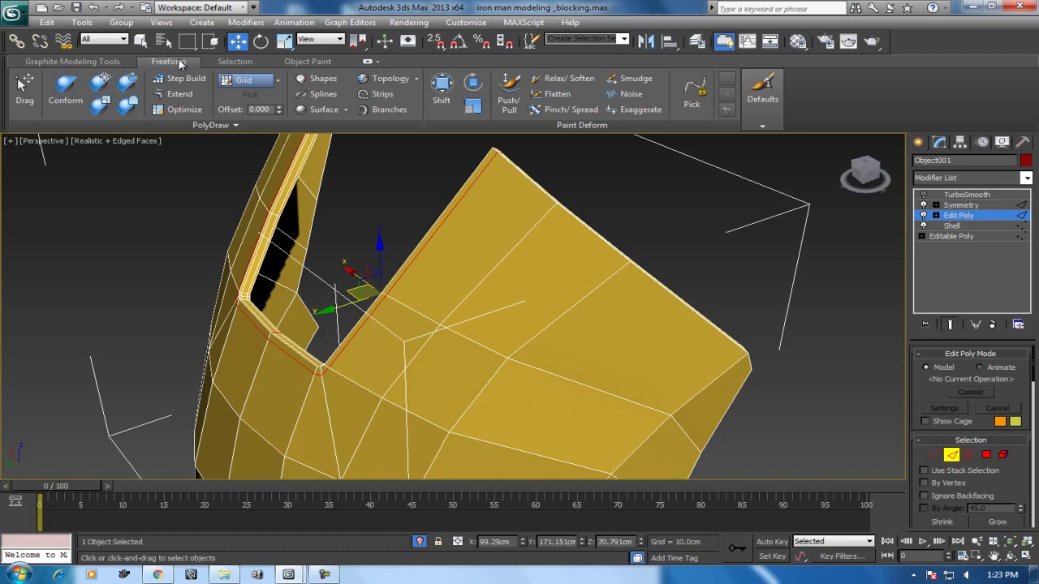
pyautogui.click(91, 62)
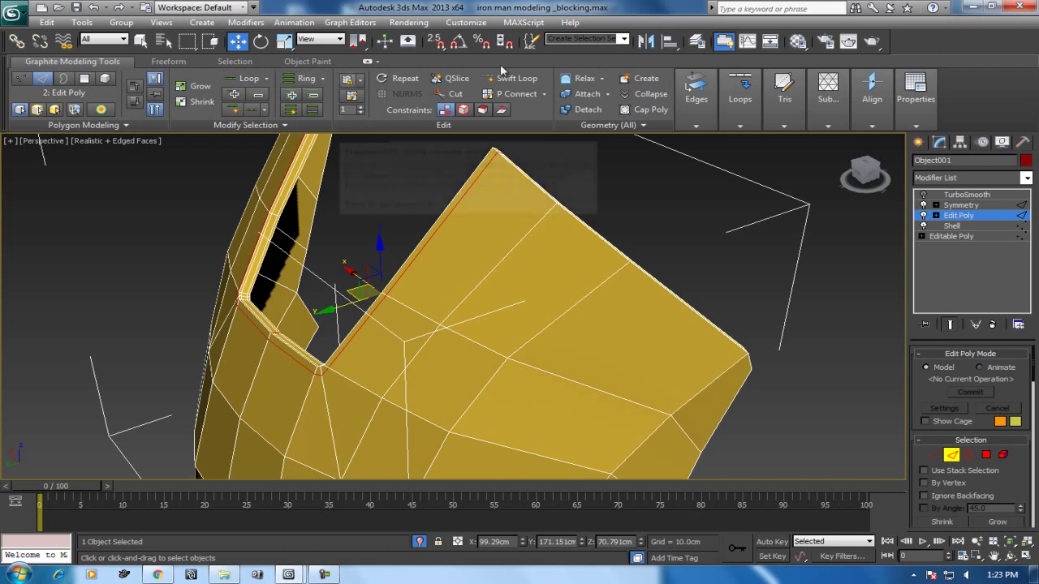
# Activate Swift Loop, look over the whole helmet, then exit back to Move
pyautogui.click(520, 78)
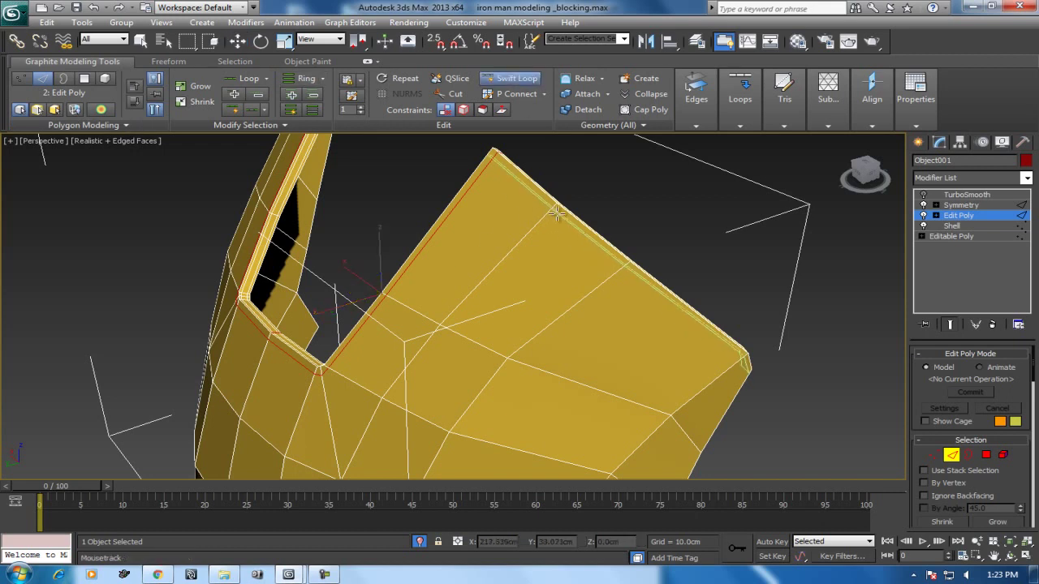
pyautogui.scroll(-2, 556, 212)
pyautogui.moveTo(560, 215)
pyautogui.keyDown('alt'); pyautogui.mouseDown(button='middle')
pyautogui.moveTo(641, 244)
pyautogui.moveTo(591, 234)
pyautogui.mouseUp(button='middle'); pyautogui.keyUp('alt')
pyautogui.scroll(-2, 661, 255)
pyautogui.moveTo(545, 273)
pyautogui.keyDown('alt'); pyautogui.mouseDown(button='middle')
pyautogui.moveTo(549, 246)
pyautogui.moveTo(528, 274)
pyautogui.mouseUp(button='middle'); pyautogui.keyUp('alt')
pyautogui.press('w')
pyautogui.moveTo(521, 308)
pyautogui.keyDown('alt'); pyautogui.mouseDown(button='middle')
pyautogui.moveTo(533, 288)
pyautogui.moveTo(575, 285)
pyautogui.mouseUp(button='middle'); pyautogui.keyUp('alt')
pyautogui.scroll(2, 577, 292)
# Select the faceplate rim edge loop and Connect it with 2 segments
pyautogui.press('l')
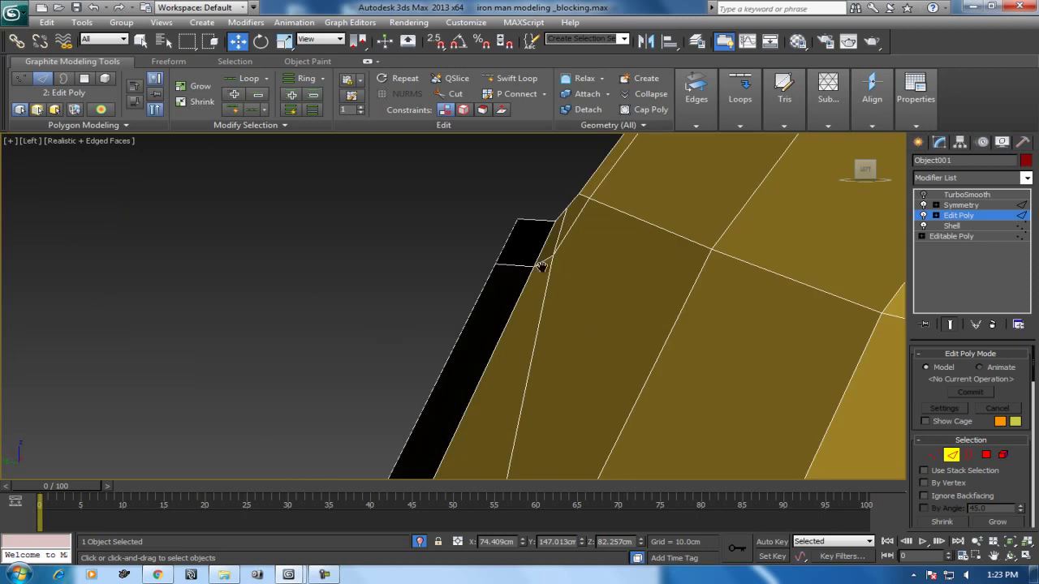
pyautogui.scroll(-5, 534, 272)
pyautogui.scroll(1, 534, 272)
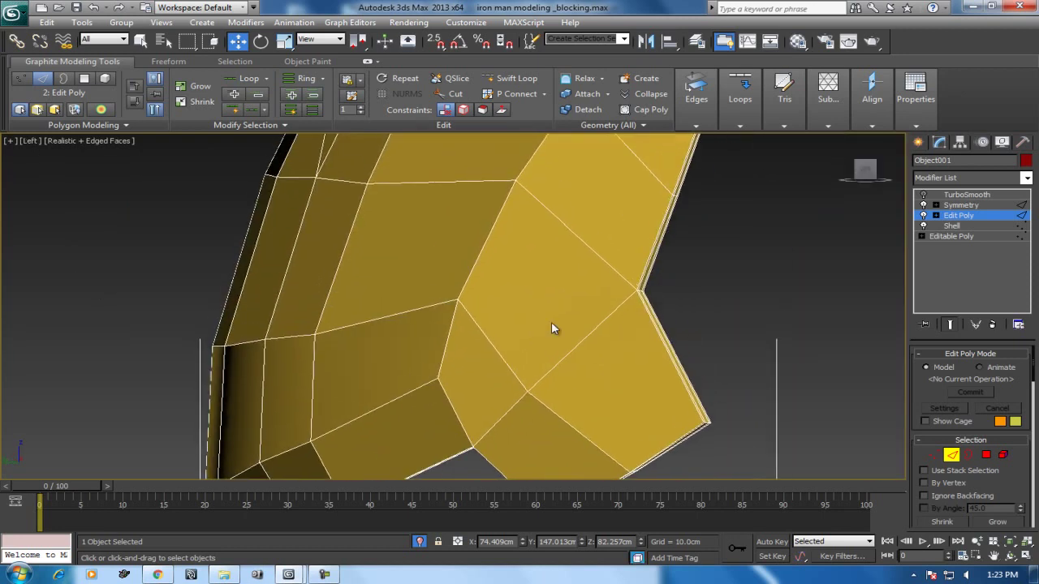
pyautogui.scroll(2, 595, 300)
pyautogui.scroll(1, 596, 301)
pyautogui.moveTo(702, 315)
pyautogui.mouseDown(button='middle')
pyautogui.moveTo(602, 332)
pyautogui.moveTo(544, 328)
pyautogui.mouseUp(button='middle')
pyautogui.press('p')
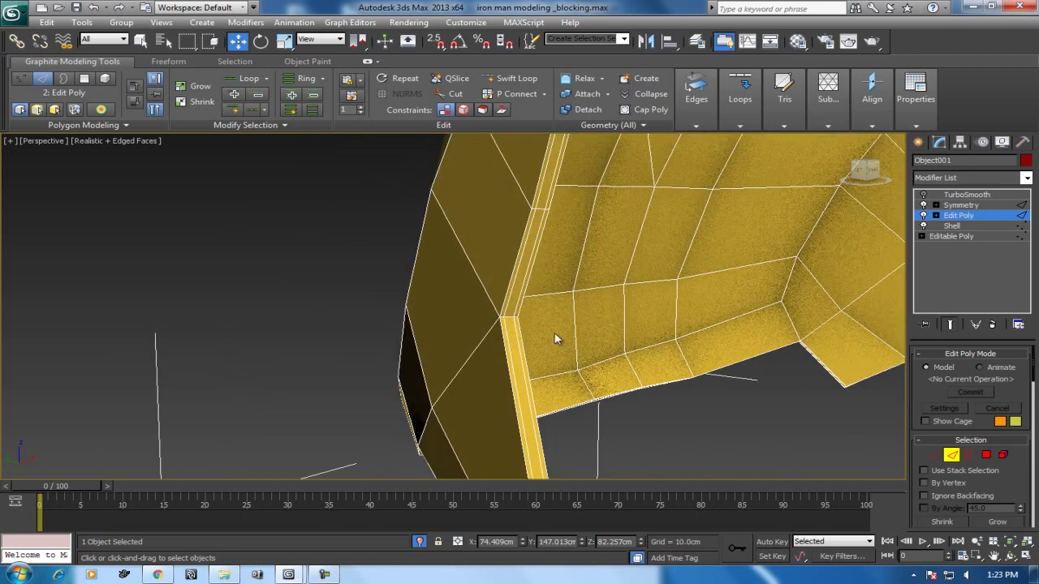
pyautogui.click(510, 317)
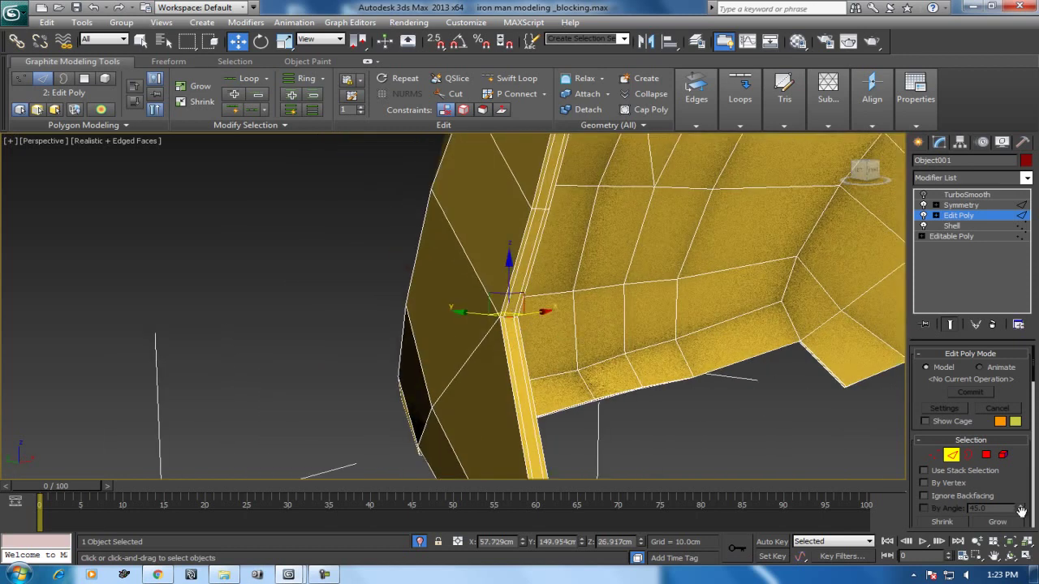
pyautogui.moveTo(1024, 453); pyautogui.dragTo(988, 351)
pyautogui.click(991, 393)
pyautogui.moveTo(726, 329)
pyautogui.keyDown('alt'); pyautogui.mouseDown(button='middle')
pyautogui.moveTo(586, 332)
pyautogui.moveTo(809, 278)
pyautogui.moveTo(663, 326)
pyautogui.mouseUp(button='middle'); pyautogui.keyUp('alt')
pyautogui.rightClick(663, 325)
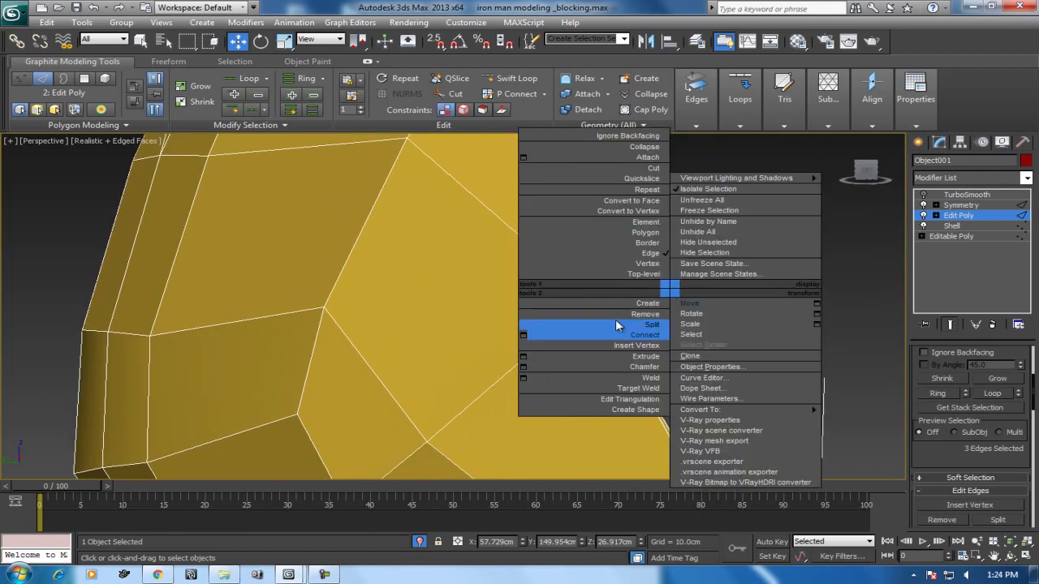
pyautogui.click(523, 367)
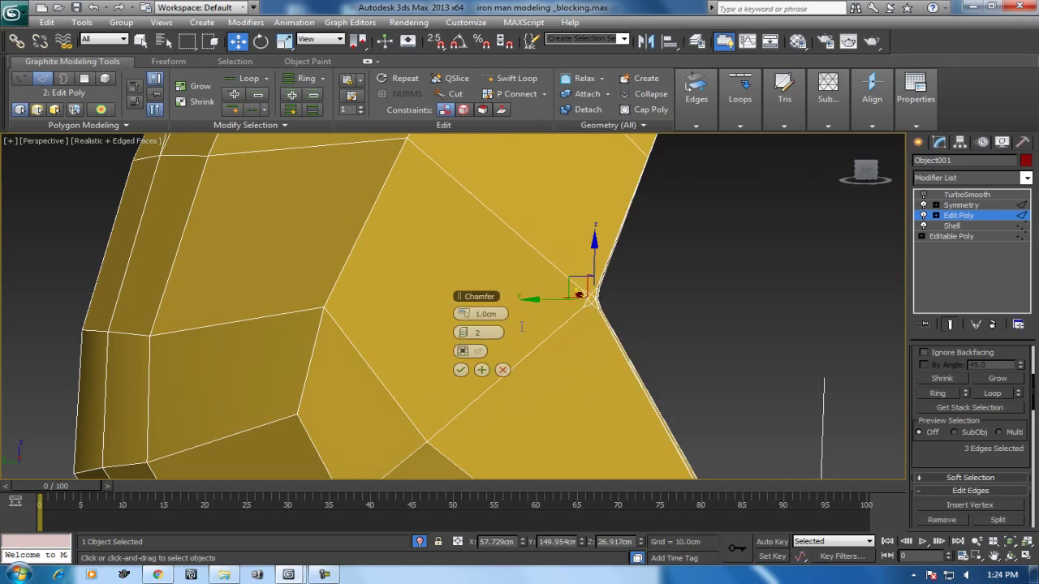
pyautogui.click(460, 369)
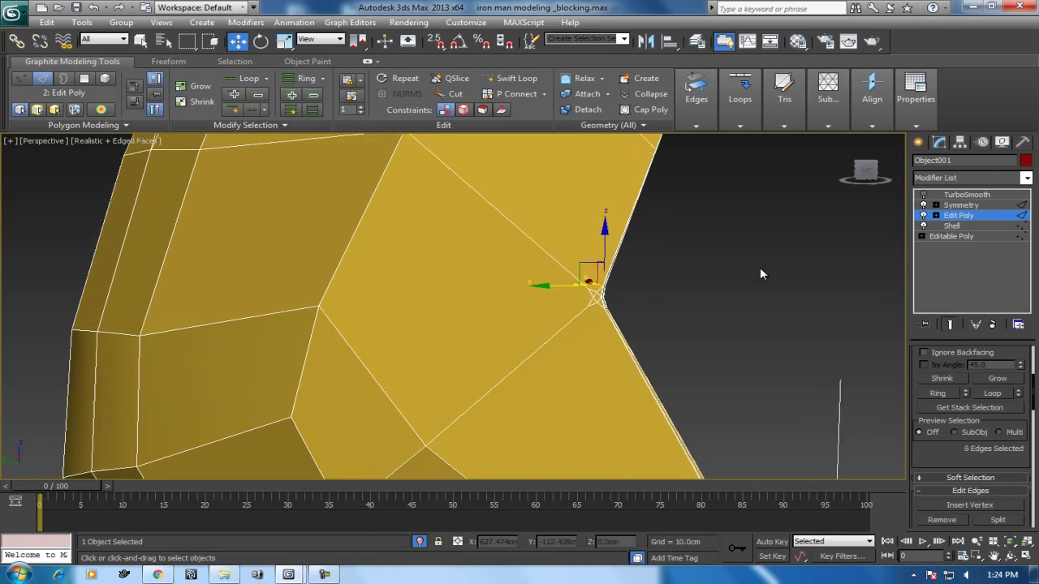
# Connect two vertices at the rim corner with a new edge
pyautogui.press('1')
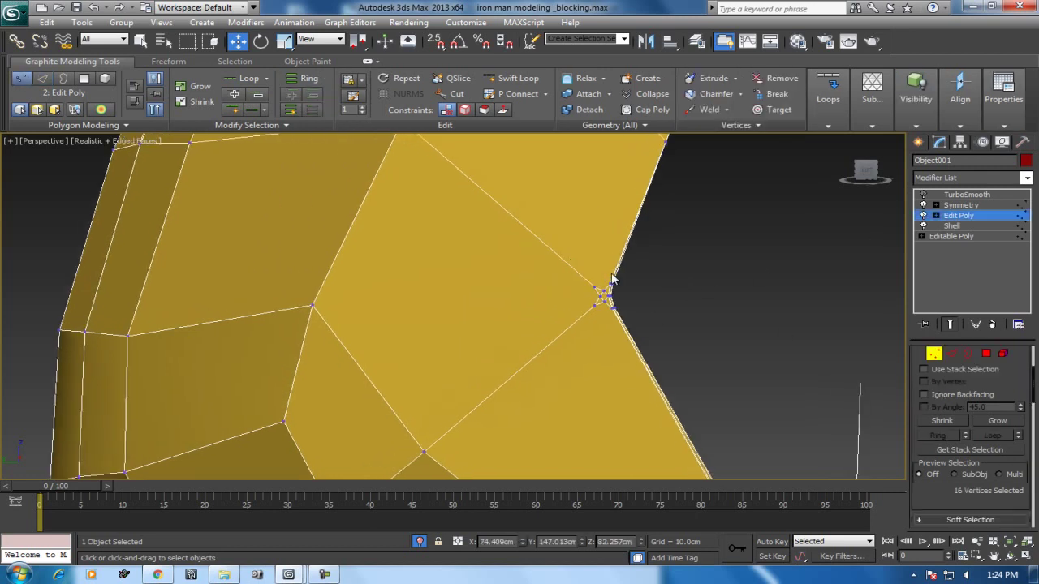
pyautogui.click(602, 287)
pyautogui.keyDown('ctrl'); pyautogui.click(312, 307); pyautogui.keyUp('ctrl')
pyautogui.rightClick(313, 303)
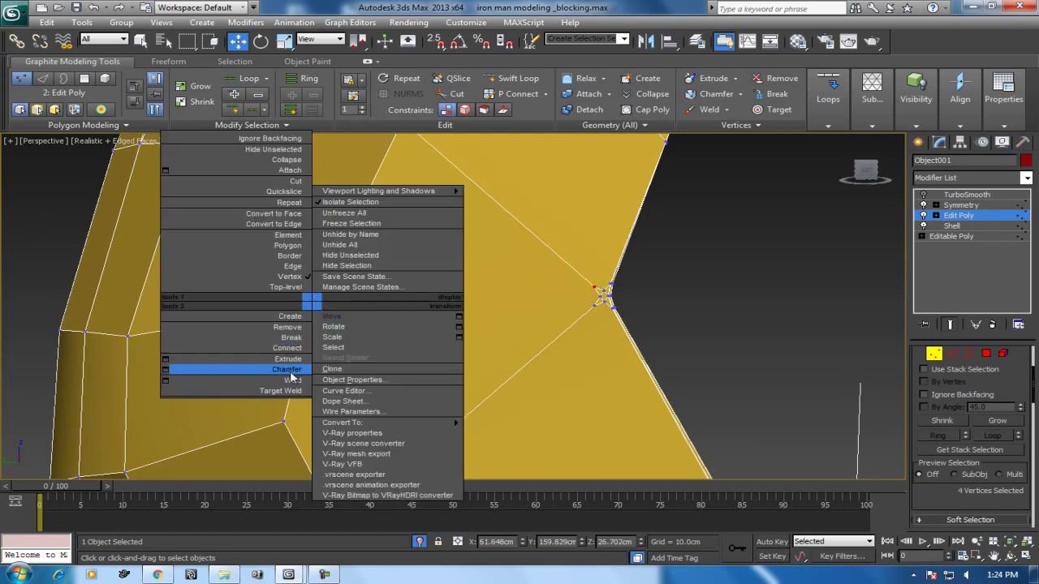
pyautogui.click(296, 347)
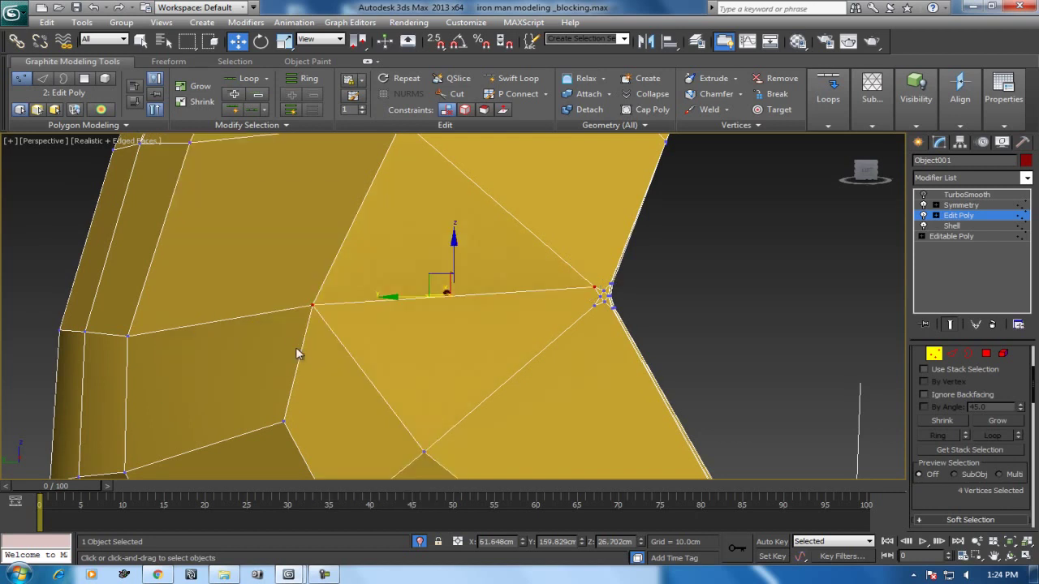
pyautogui.click(589, 318)
pyautogui.moveTo(600, 325); pyautogui.dragTo(580, 301)
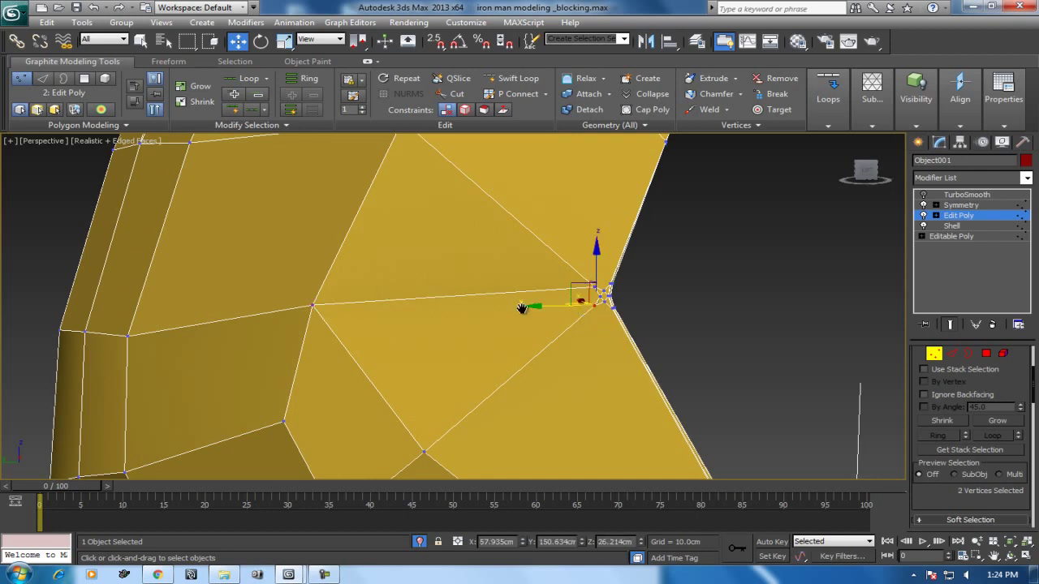
# Remove the diagonal edge below the new corner edge
pyautogui.click(951, 354)
pyautogui.click(385, 398)
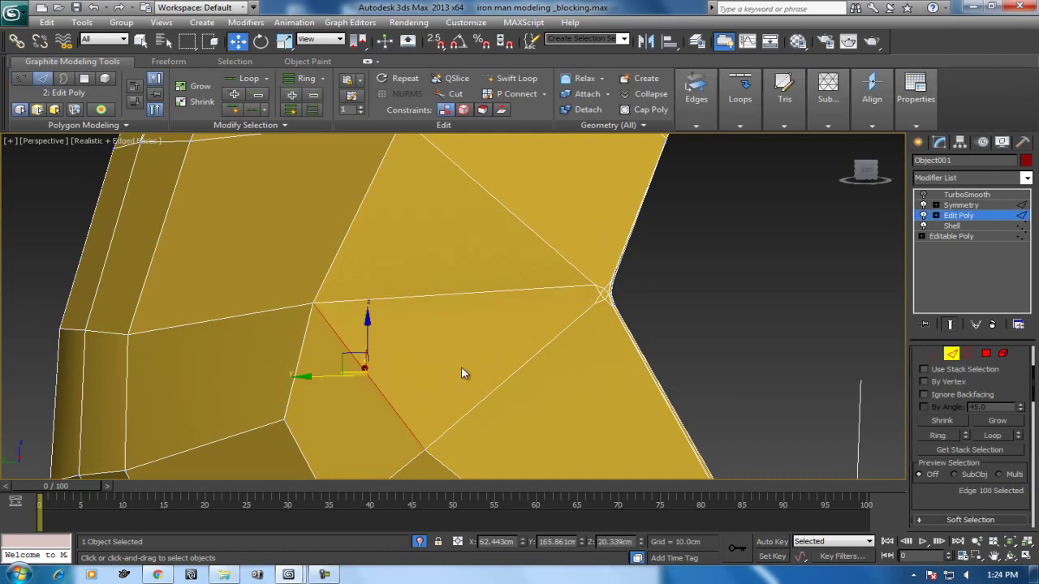
pyautogui.rightClick(484, 312)
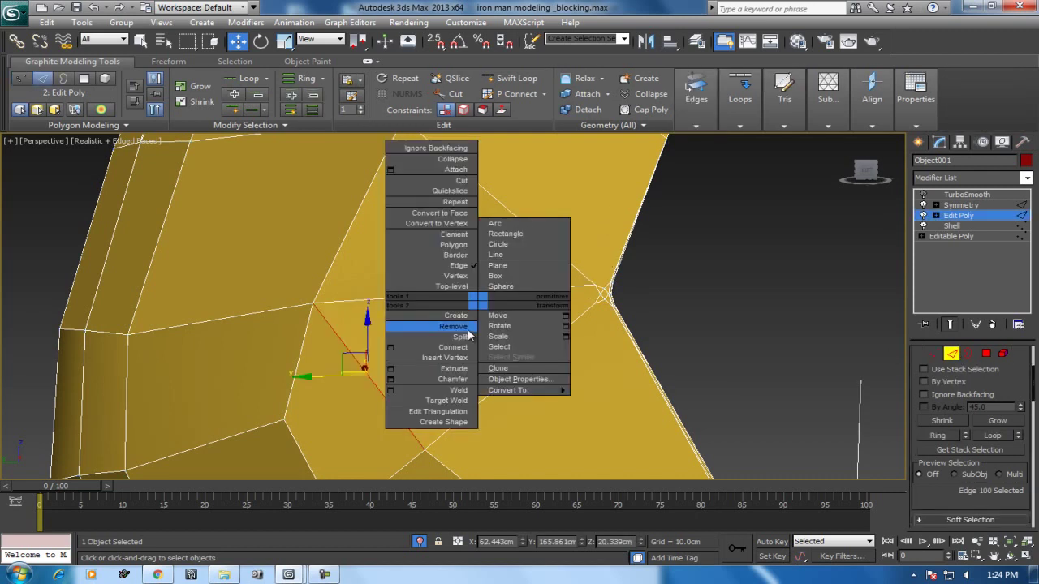
pyautogui.click(453, 326)
pyautogui.hotkey('ctrl', 'z')
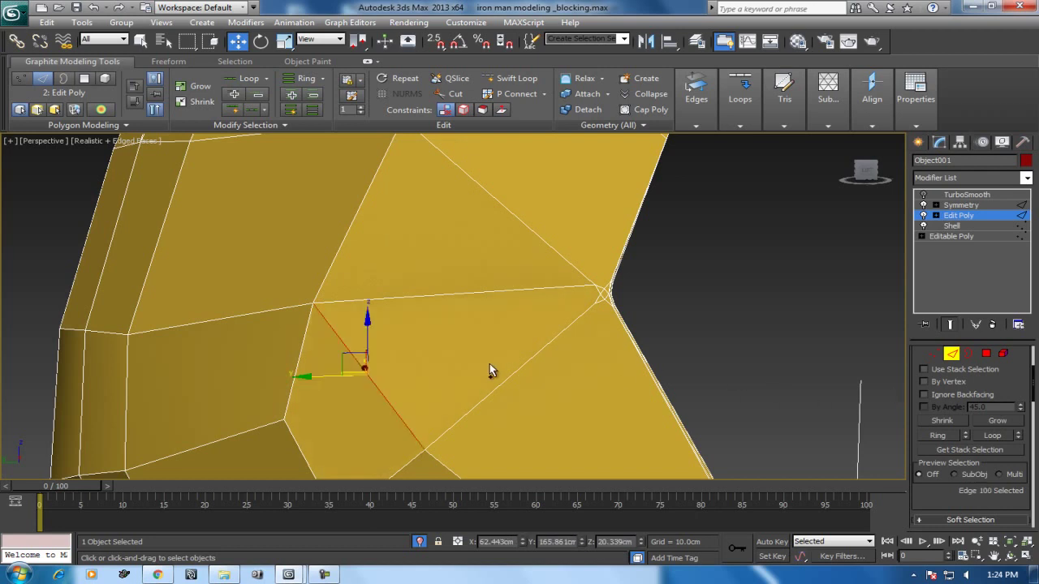
pyautogui.rightClick(406, 349)
pyautogui.click(400, 371)
# Connect the lower-left vertex into the corner with another new edge
pyautogui.click(950, 357)
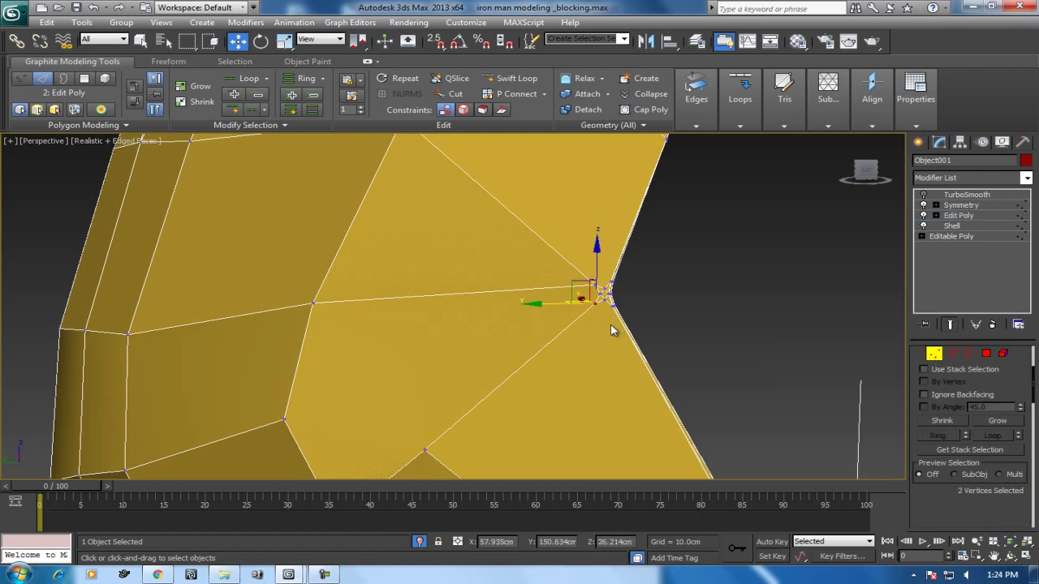
pyautogui.keyDown('ctrl'); pyautogui.click(305, 406); pyautogui.keyUp('ctrl')
pyautogui.rightClick(324, 376)
pyautogui.click(477, 359)
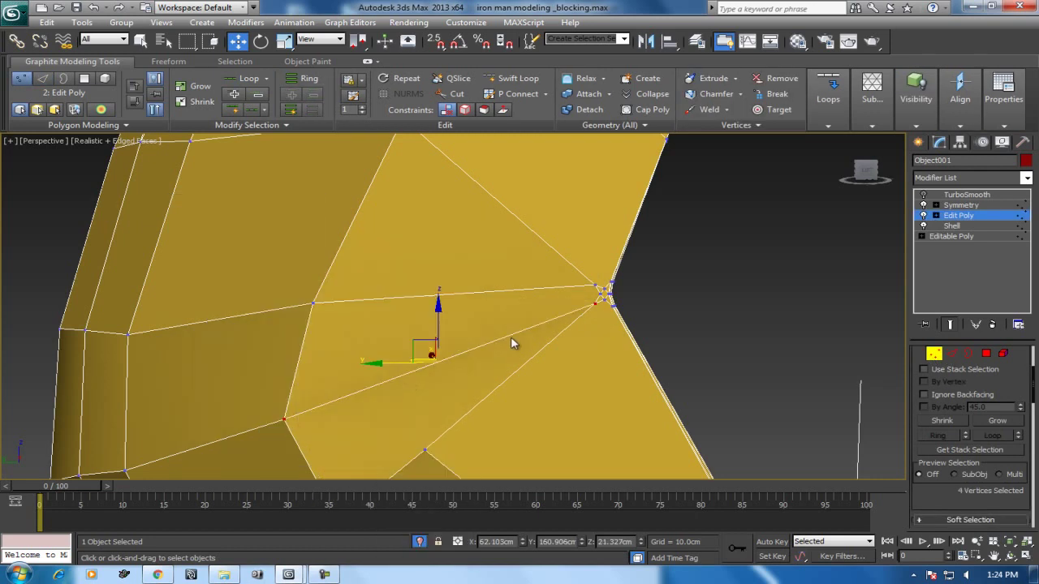
pyautogui.moveTo(649, 324)
pyautogui.keyDown('alt'); pyautogui.mouseDown(button='middle')
pyautogui.moveTo(436, 331)
pyautogui.moveTo(621, 327)
pyautogui.moveTo(433, 273)
pyautogui.moveTo(494, 281)
pyautogui.moveTo(277, 247)
pyautogui.moveTo(570, 301)
pyautogui.mouseUp(button='middle'); pyautogui.keyUp('alt')
# In the side view, connect two vertex pairs at the inner rim corner
pyautogui.press('l')
pyautogui.scroll(2, 570, 301)
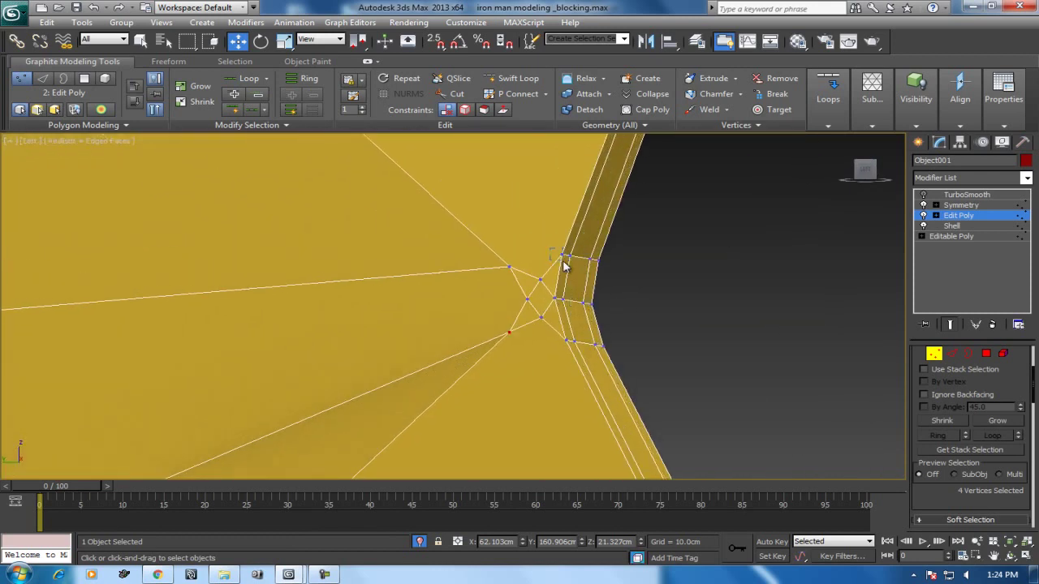
pyautogui.click(564, 259)
pyautogui.keyDown('ctrl'); pyautogui.click(508, 268); pyautogui.keyUp('ctrl')
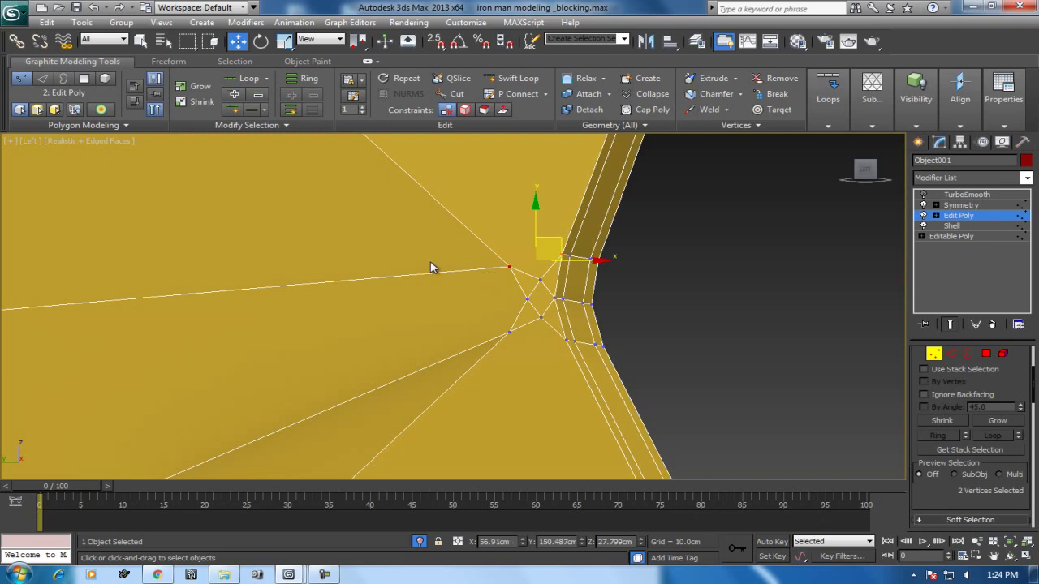
pyautogui.rightClick(430, 268)
pyautogui.click(416, 305)
pyautogui.click(567, 344)
pyautogui.keyDown('ctrl'); pyautogui.click(507, 334); pyautogui.keyUp('ctrl')
pyautogui.rightClick(443, 316)
pyautogui.click(422, 360)
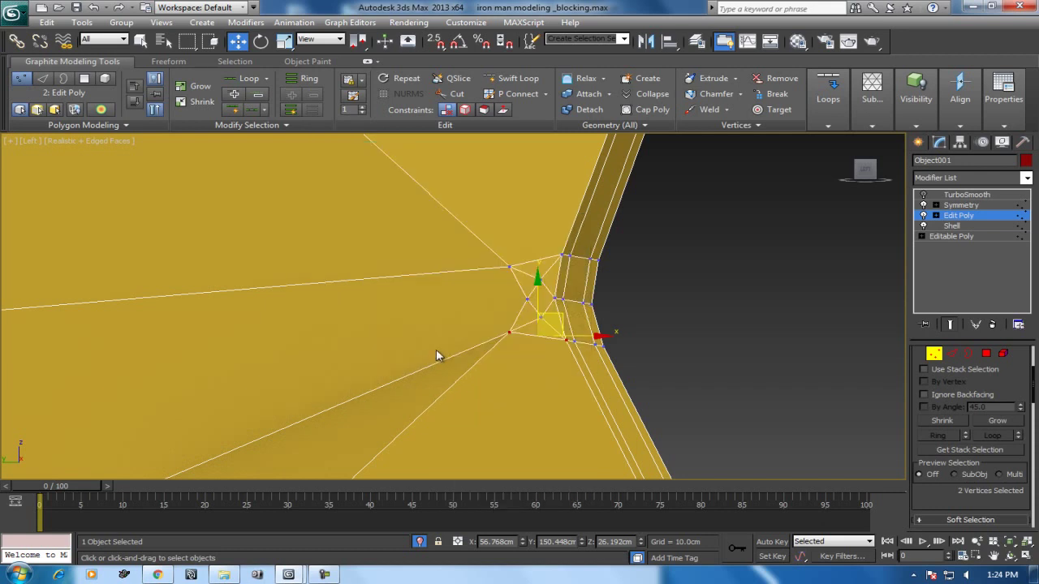
# Remove five stray corner edges, then the short vertical edge beside them
pyautogui.click(955, 355)
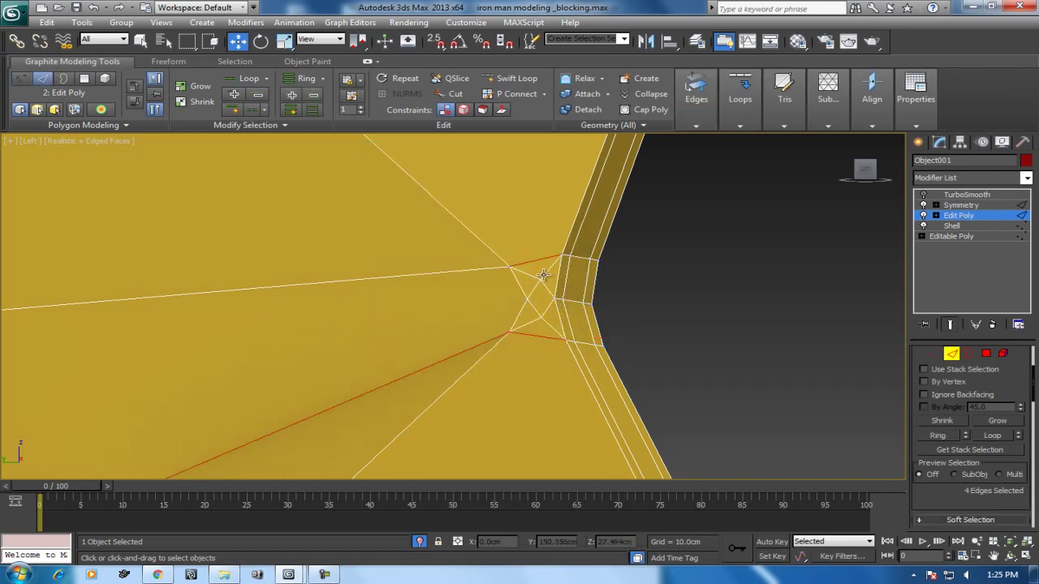
pyautogui.click(545, 274)
pyautogui.keyDown('ctrl'); pyautogui.click(531, 276); pyautogui.keyUp('ctrl')
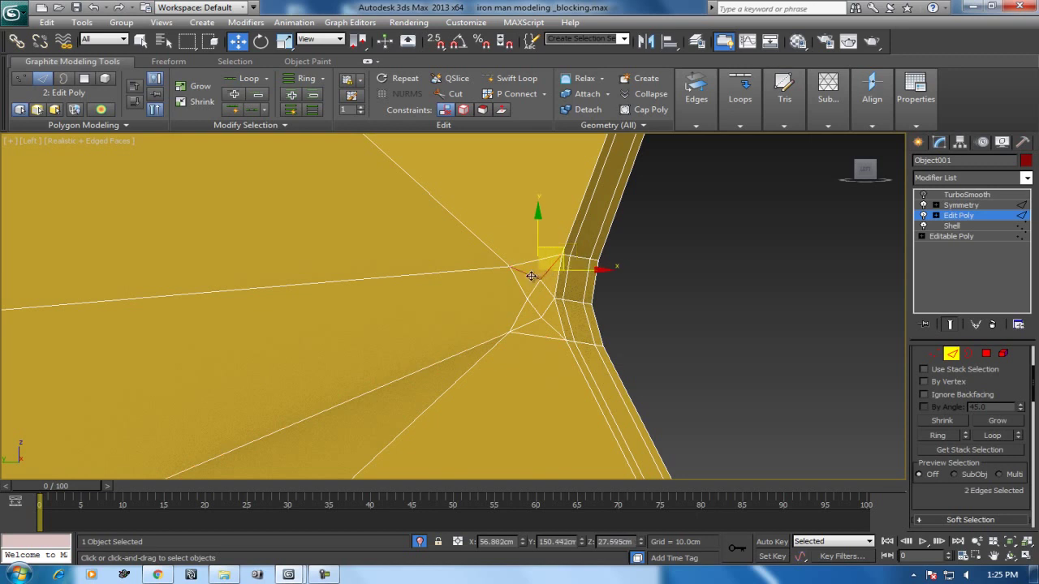
pyautogui.keyDown('ctrl'); pyautogui.click(544, 288); pyautogui.keyUp('ctrl')
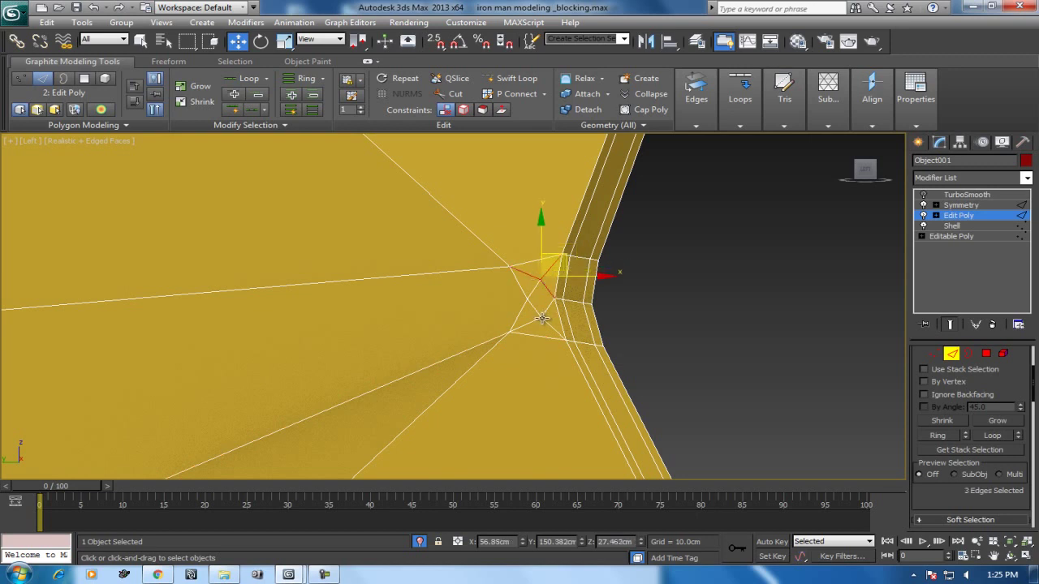
pyautogui.keyDown('ctrl'); pyautogui.click(538, 315); pyautogui.keyUp('ctrl')
pyautogui.keyDown('ctrl'); pyautogui.click(543, 325); pyautogui.keyUp('ctrl')
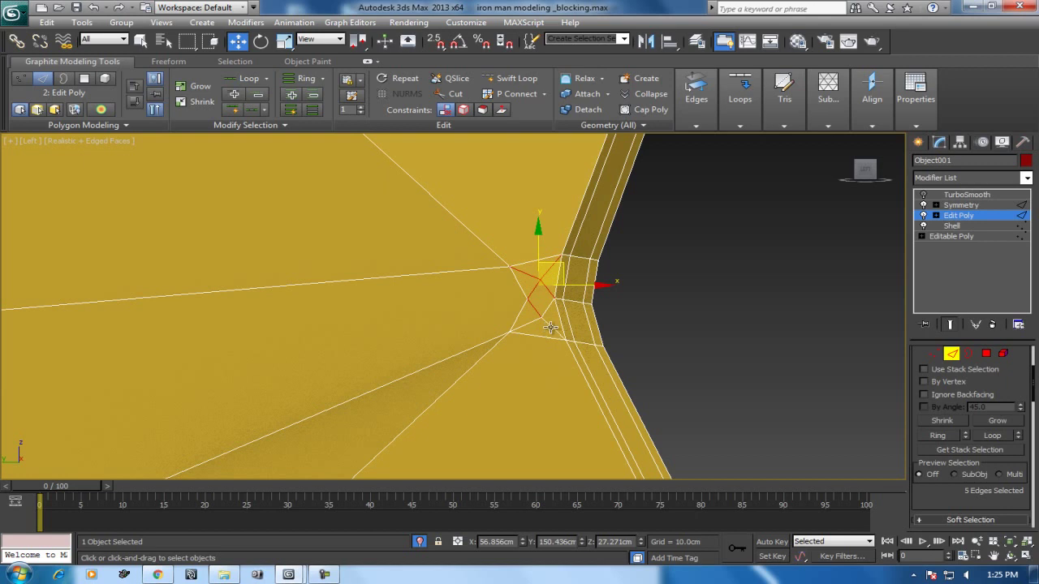
pyautogui.rightClick(516, 315)
pyautogui.click(491, 337)
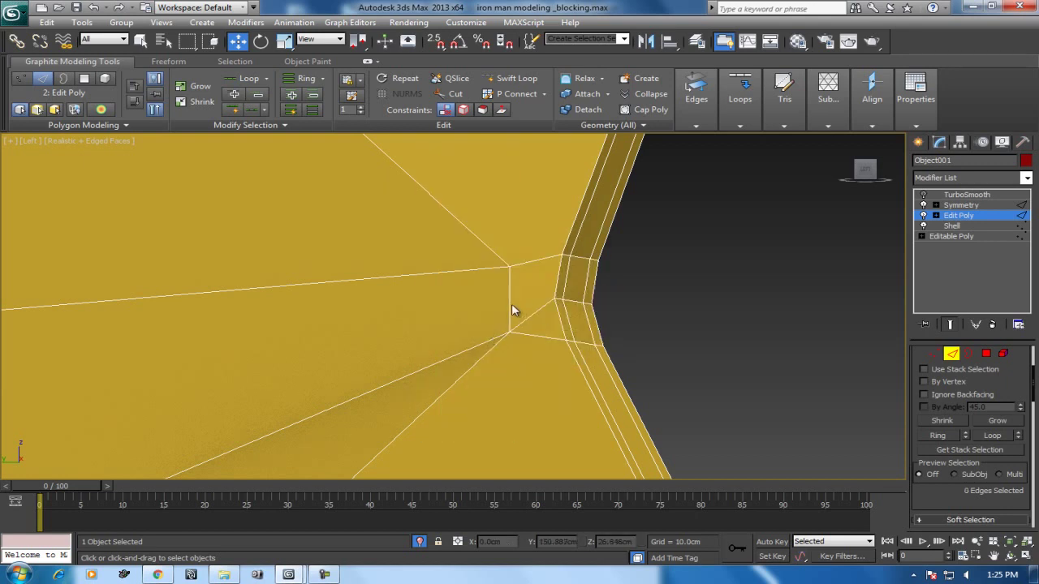
pyautogui.click(517, 308)
pyautogui.rightClick(528, 282)
pyautogui.click(509, 300)
# Remove the short edge at the rim corner
pyautogui.scroll(-2, 560, 308)
pyautogui.moveTo(568, 284); pyautogui.dragTo(656, 278, button='middle')
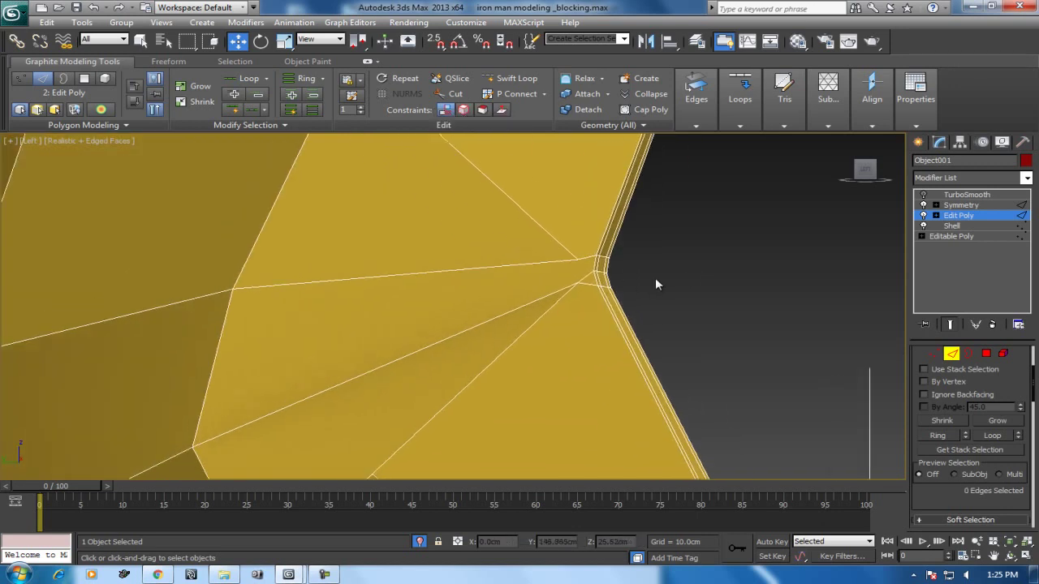
pyautogui.scroll(-2, 646, 286)
pyautogui.click(649, 262)
pyautogui.rightClick(580, 262)
pyautogui.click(535, 280)
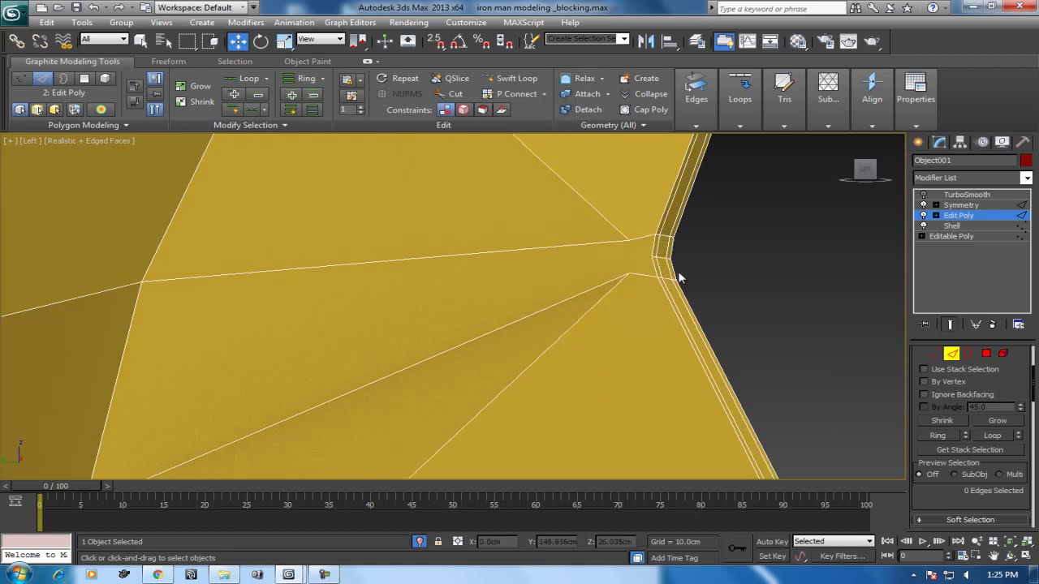
# Zoom out over the jaw side, then orbit the perspective view to check the faceplate front
pyautogui.scroll(-1, 568, 294)
pyautogui.moveTo(569, 294)
pyautogui.mouseDown(button='middle')
pyautogui.moveTo(505, 253)
pyautogui.moveTo(512, 348)
pyautogui.moveTo(607, 239)
pyautogui.mouseUp(button='middle')
pyautogui.scroll(-1, 524, 314)
pyautogui.scroll(-2, 527, 327)
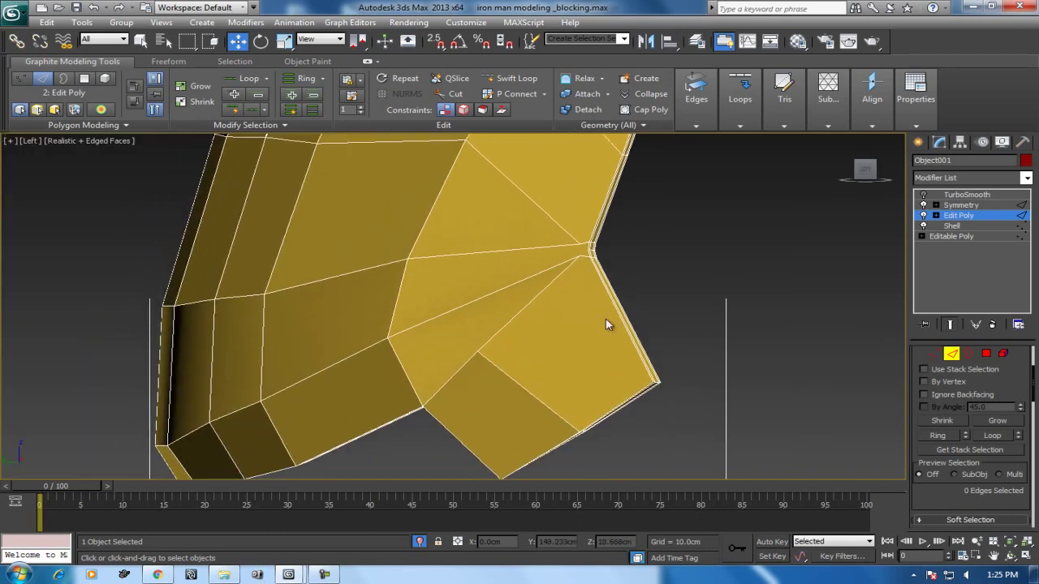
pyautogui.scroll(3, 604, 322)
pyautogui.scroll(-1, 588, 328)
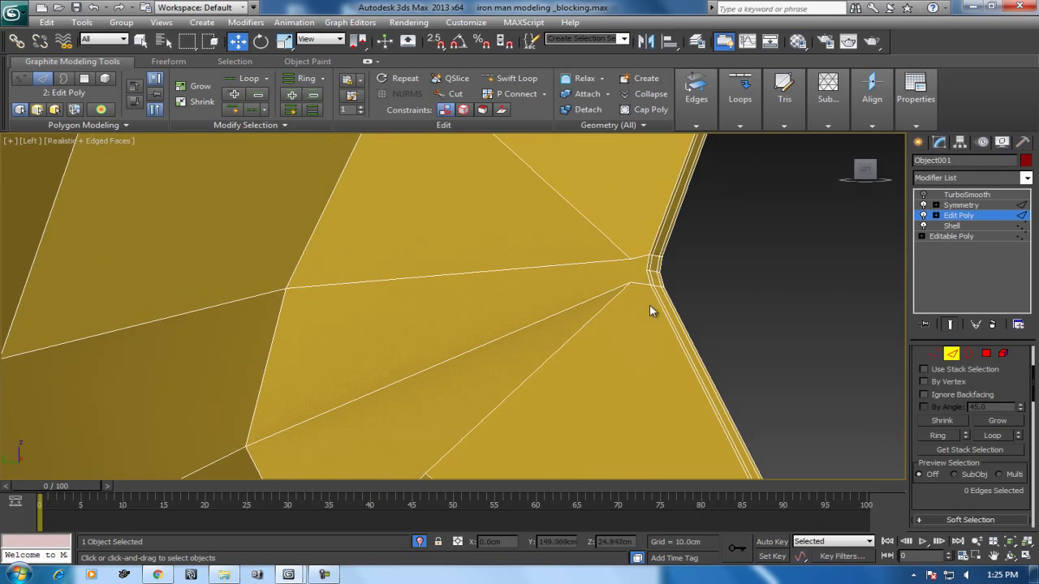
pyautogui.press('p')
pyautogui.keyDown('alt'); pyautogui.moveTo(639, 300); pyautogui.dragTo(430, 294, button='middle'); pyautogui.keyUp('alt')
pyautogui.moveTo(313, 304)
pyautogui.keyDown('alt'); pyautogui.mouseDown(button='middle')
pyautogui.moveTo(434, 311)
pyautogui.moveTo(364, 313)
pyautogui.moveTo(538, 343)
pyautogui.mouseUp(button='middle'); pyautogui.keyUp('alt')
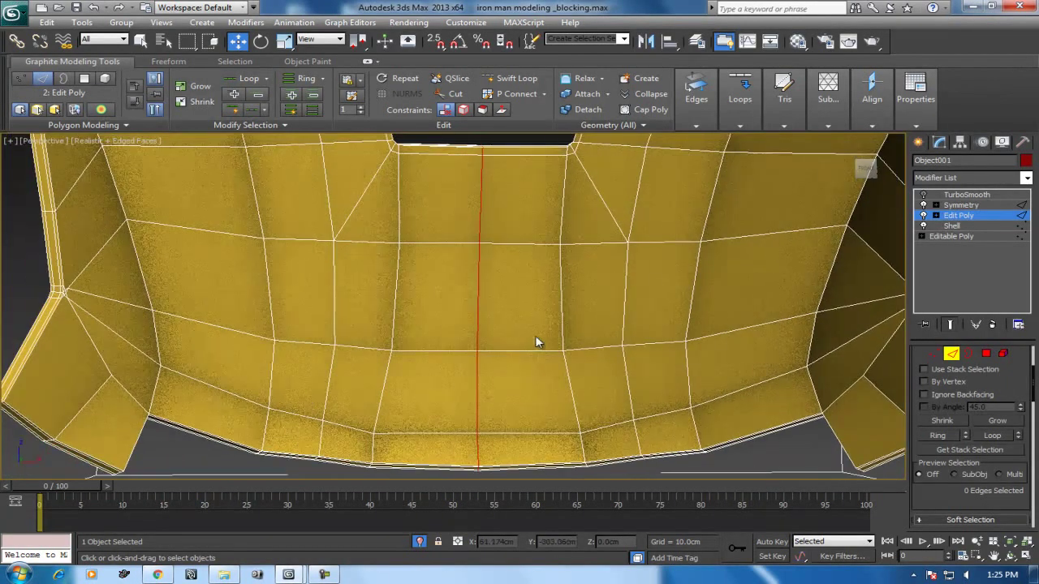
# Switch the viewport to plain shaded and toggle the Shell modifier off and on to inspect the corner
pyautogui.click(91, 142)
pyautogui.click(106, 167)
pyautogui.moveTo(182, 294)
pyautogui.keyDown('alt'); pyautogui.mouseDown(button='middle')
pyautogui.moveTo(185, 317)
pyautogui.moveTo(181, 259)
pyautogui.mouseUp(button='middle'); pyautogui.keyUp('alt')
pyautogui.doubleClick(150, 315)
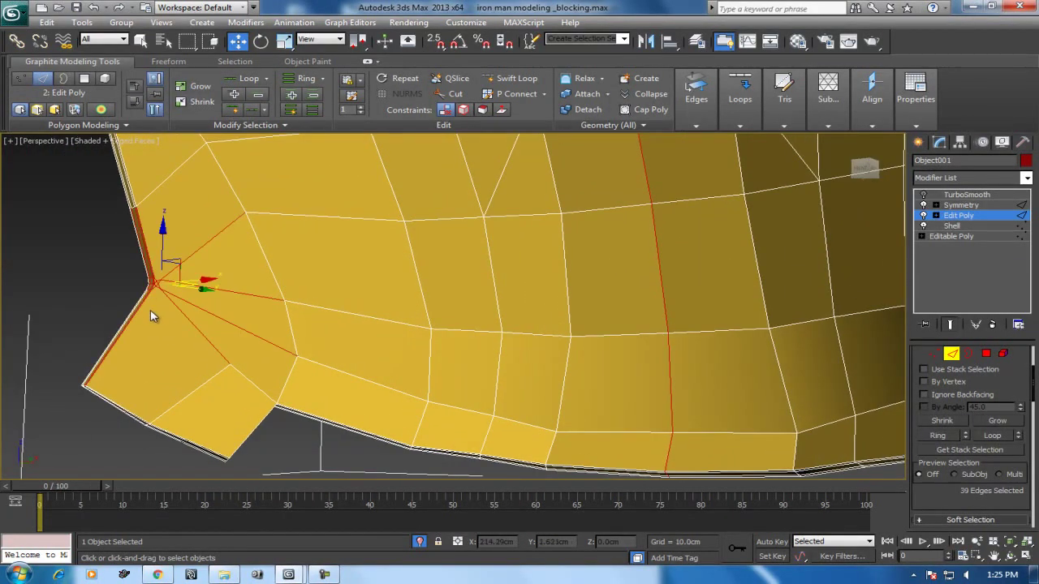
pyautogui.moveTo(166, 301)
pyautogui.keyDown('alt'); pyautogui.mouseDown(button='middle')
pyautogui.moveTo(232, 285)
pyautogui.moveTo(471, 284)
pyautogui.mouseUp(button='middle'); pyautogui.keyUp('alt')
pyautogui.scroll(2, 471, 285)
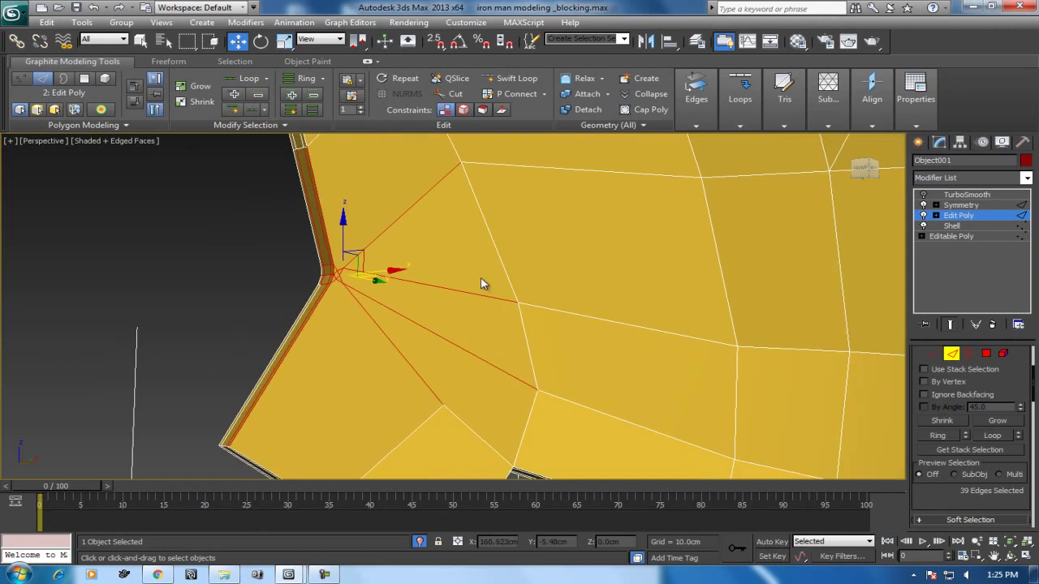
pyautogui.scroll(3, 485, 284)
pyautogui.scroll(1, 362, 317)
pyautogui.scroll(-1, 325, 357)
pyautogui.click(324, 357)
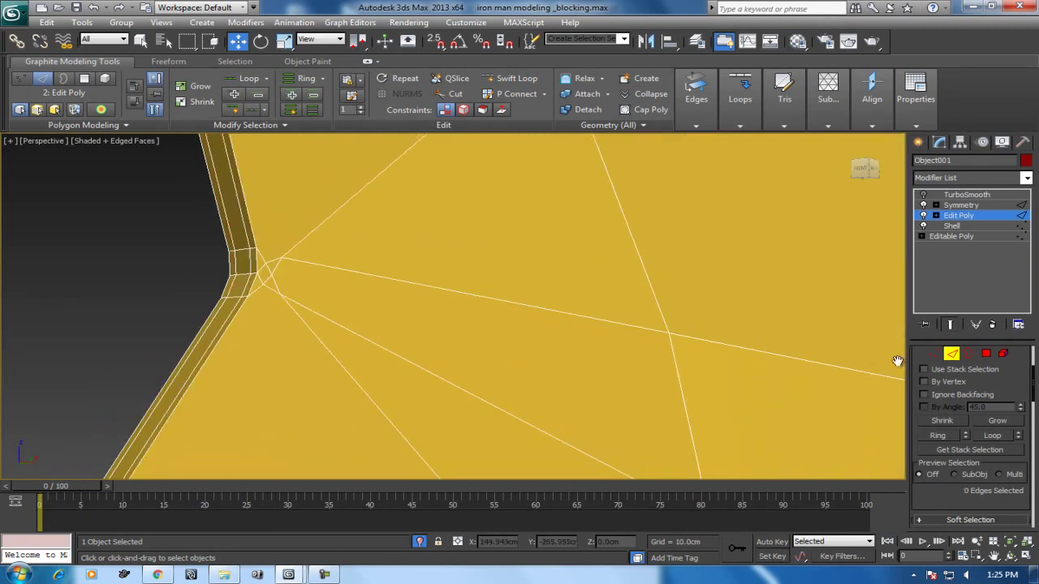
pyautogui.click(923, 226)
pyautogui.click(924, 231)
# Select and inspect vertices around the rim corner without applying a command
pyautogui.click(933, 354)
pyautogui.moveTo(301, 267); pyautogui.dragTo(273, 251)
pyautogui.click(258, 248)
pyautogui.rightClick(269, 310)
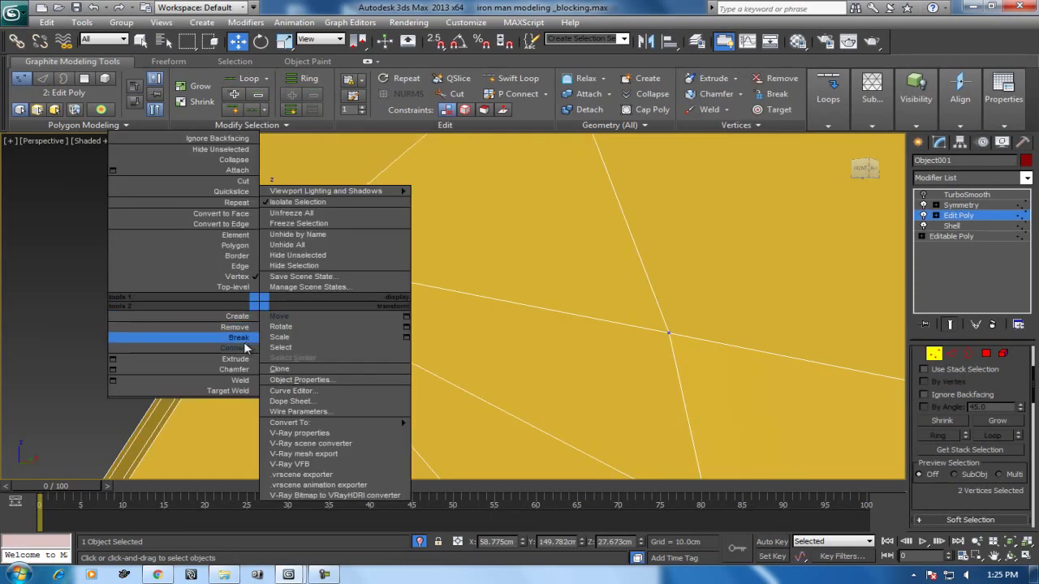
pyautogui.click(236, 355)
pyautogui.click(280, 294)
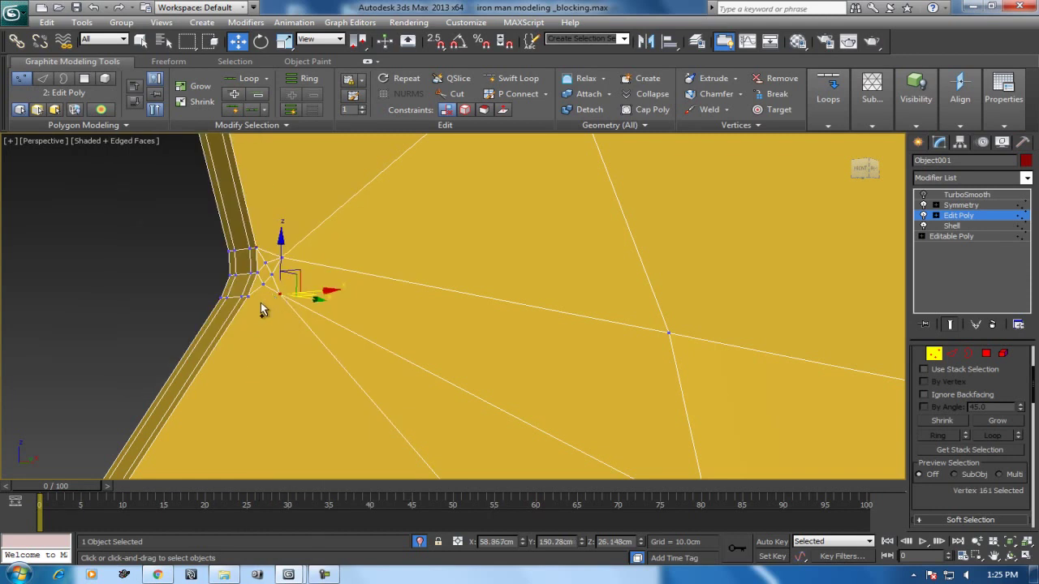
pyautogui.click(256, 297)
pyautogui.rightClick(262, 305)
pyautogui.click(280, 339)
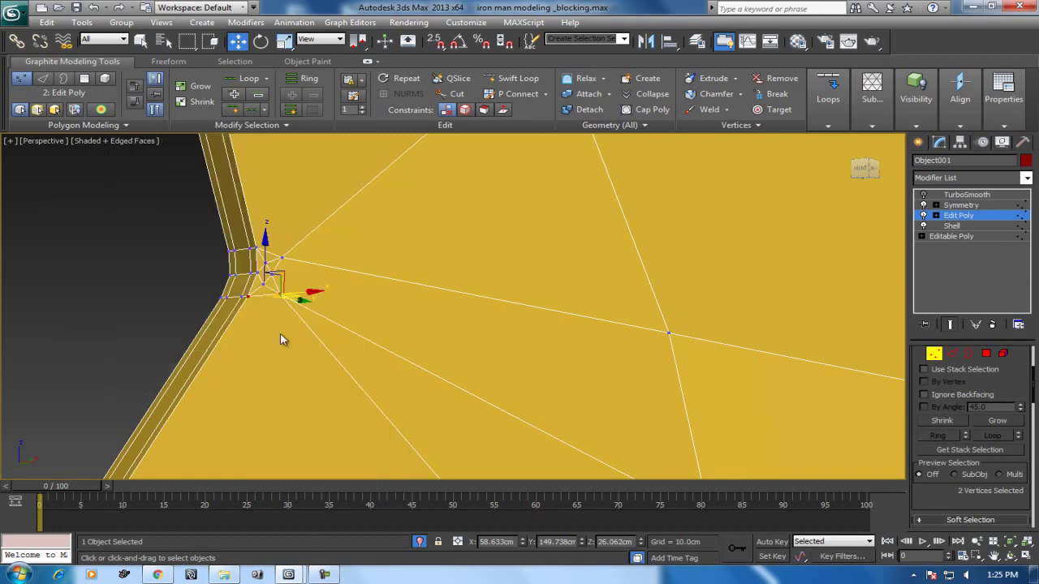
# Remove the four crowded corner edges and then the short leftover edge
pyautogui.click(953, 355)
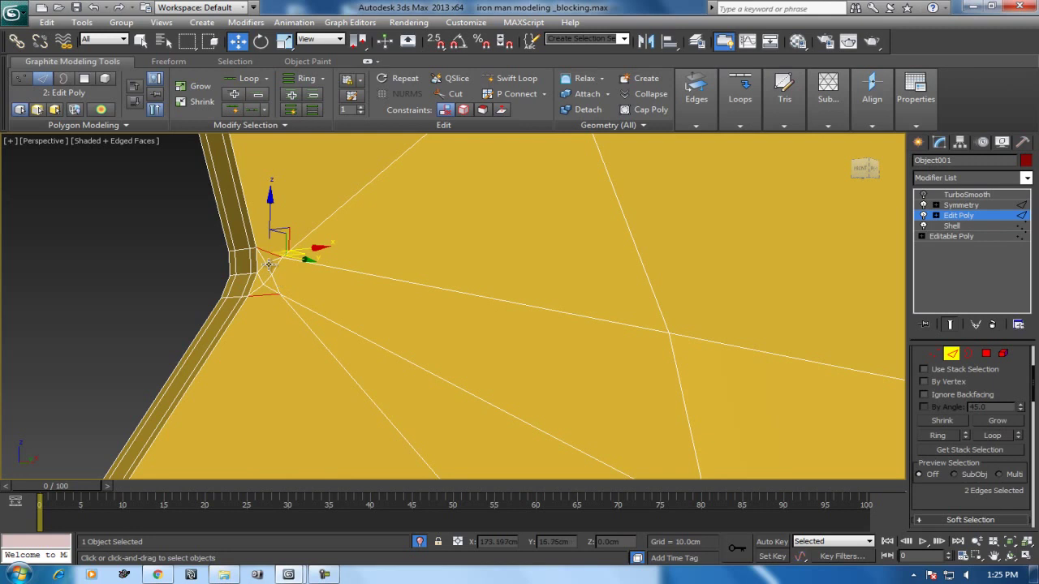
pyautogui.click(265, 280)
pyautogui.keyDown('ctrl'); pyautogui.click(260, 268); pyautogui.keyUp('ctrl')
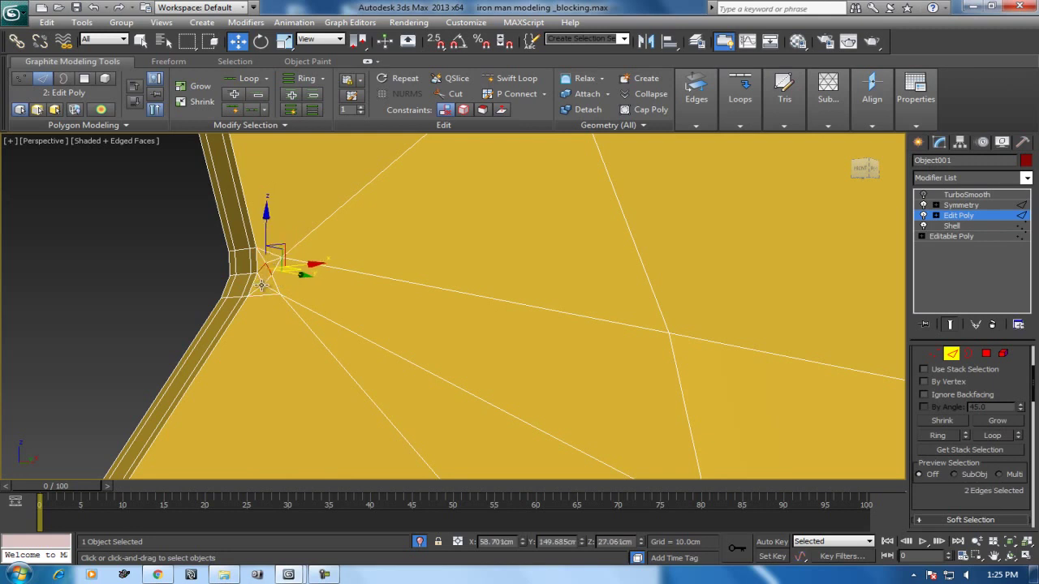
pyautogui.keyDown('ctrl'); pyautogui.click(263, 280); pyautogui.keyUp('ctrl')
pyautogui.keyDown('ctrl'); pyautogui.click(267, 280); pyautogui.keyUp('ctrl')
pyautogui.rightClick(322, 264)
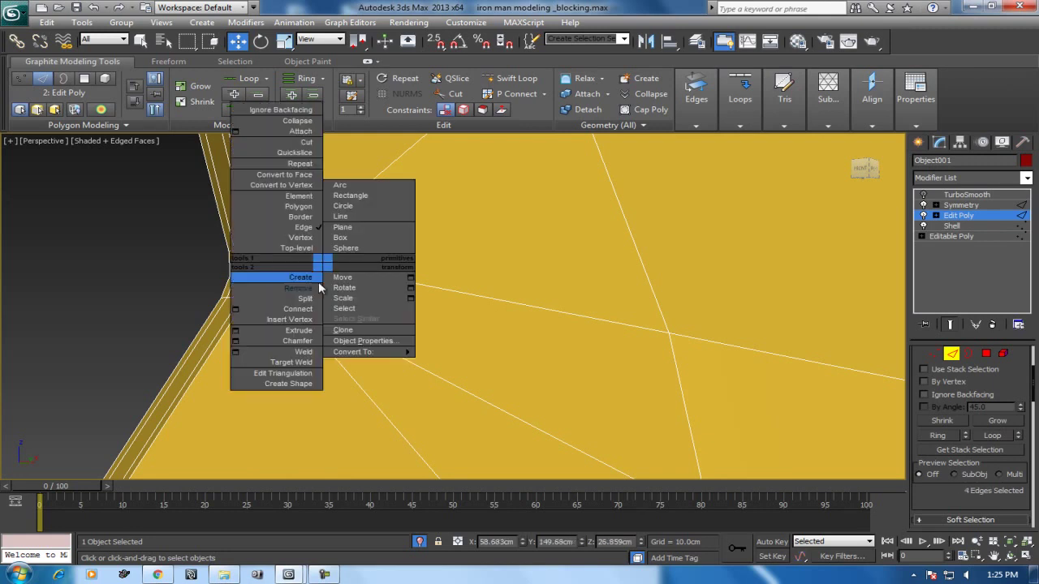
pyautogui.click(305, 289)
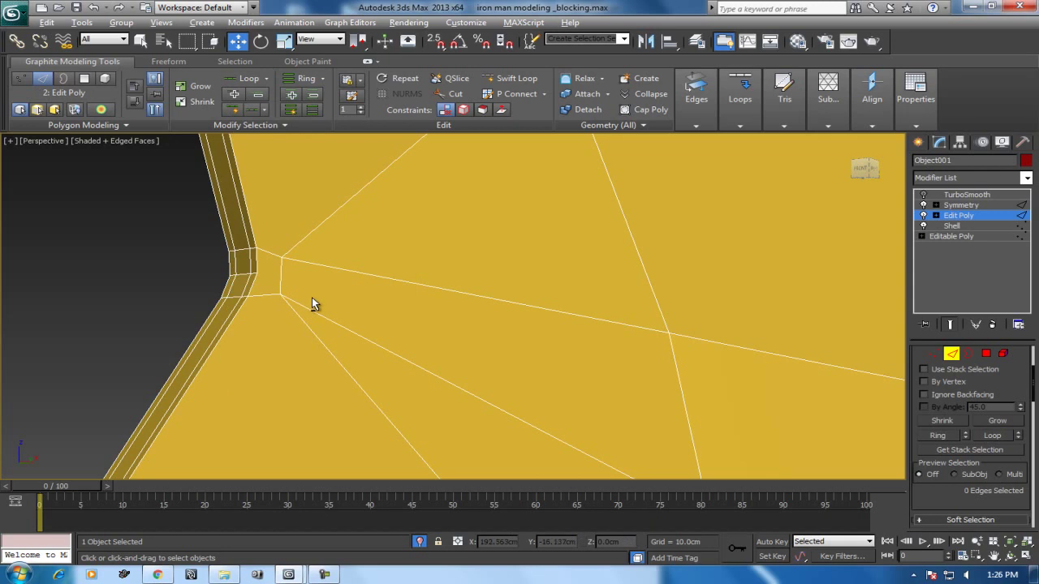
pyautogui.moveTo(312, 297); pyautogui.dragTo(303, 298, button='middle')
pyautogui.click(320, 285)
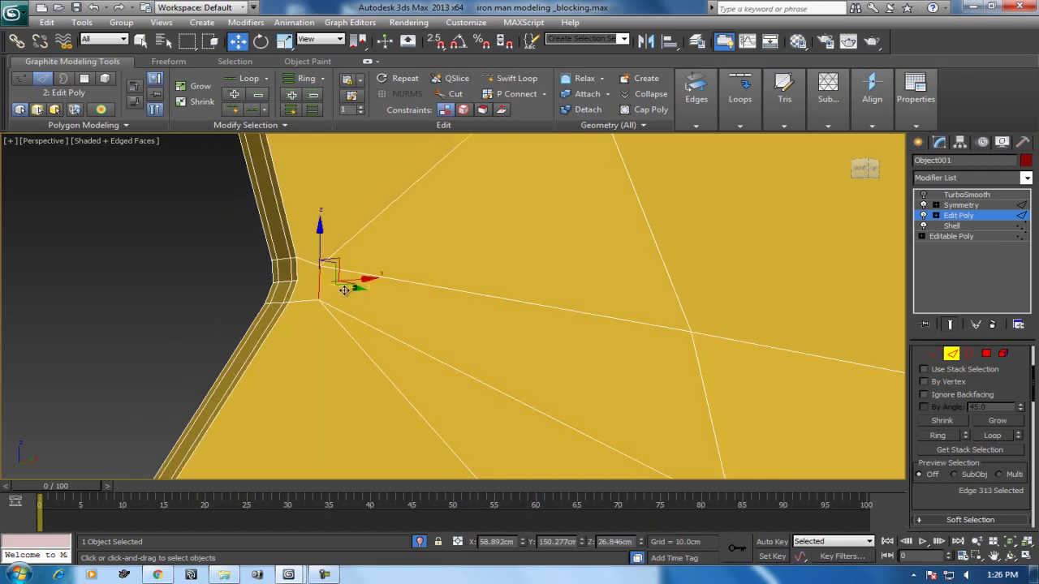
pyautogui.rightClick(387, 281)
pyautogui.click(370, 309)
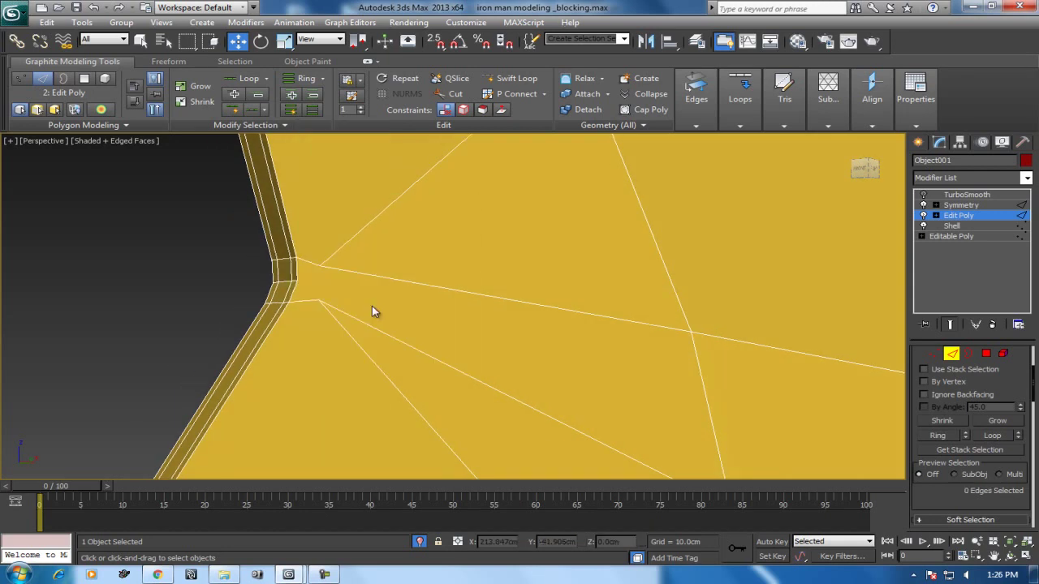
# In the Left view, remove the diagonal edge on the faceplate side
pyautogui.press('l')
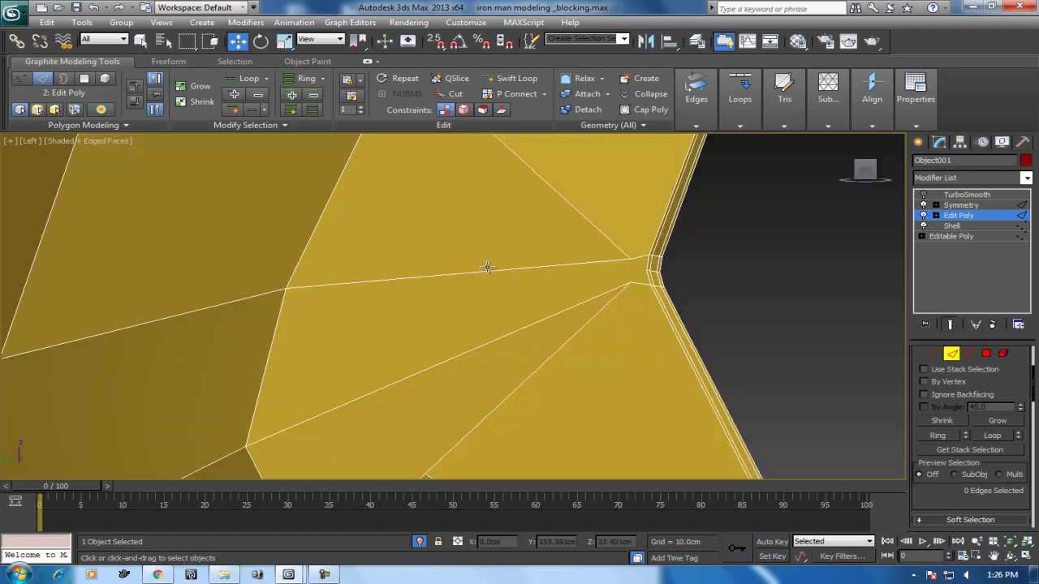
pyautogui.scroll(-2, 682, 315)
pyautogui.scroll(-3, 566, 308)
pyautogui.scroll(2, 601, 297)
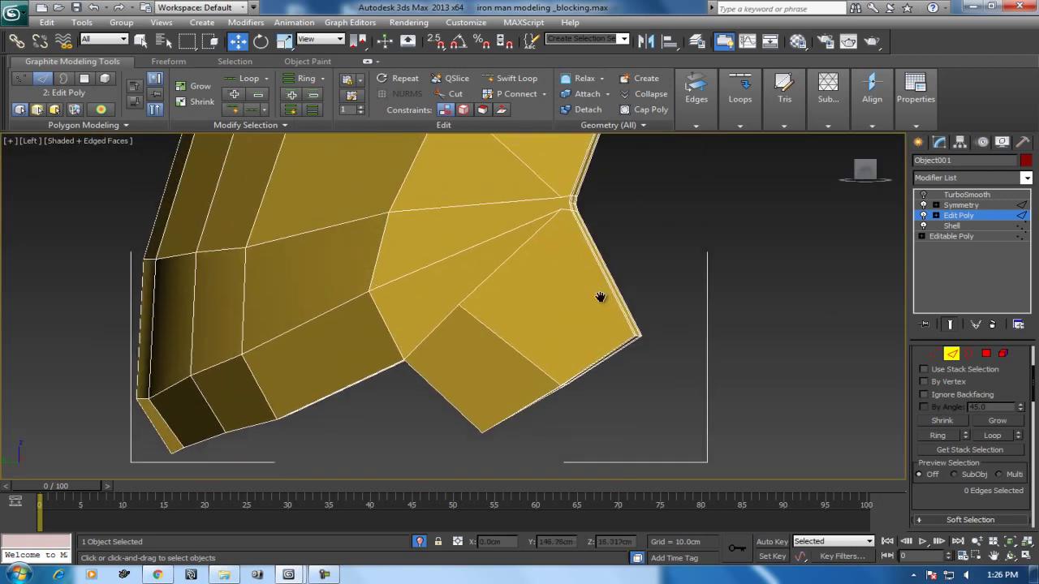
pyautogui.scroll(2, 635, 352)
pyautogui.moveTo(595, 313); pyautogui.dragTo(583, 412, button='middle')
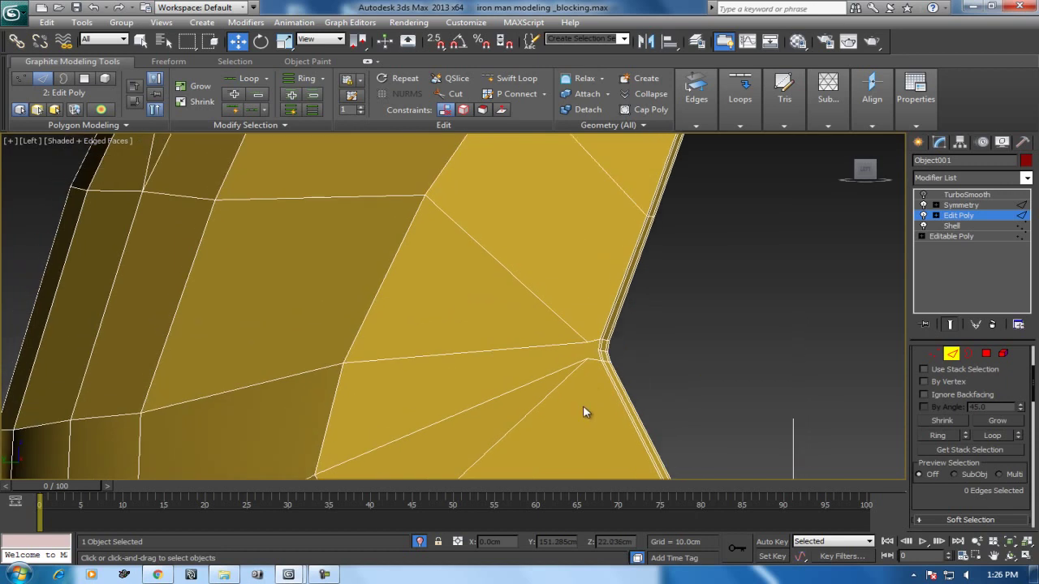
pyautogui.moveTo(586, 358)
pyautogui.mouseDown(button='middle')
pyautogui.moveTo(593, 377)
pyautogui.moveTo(577, 375)
pyautogui.mouseUp(button='middle')
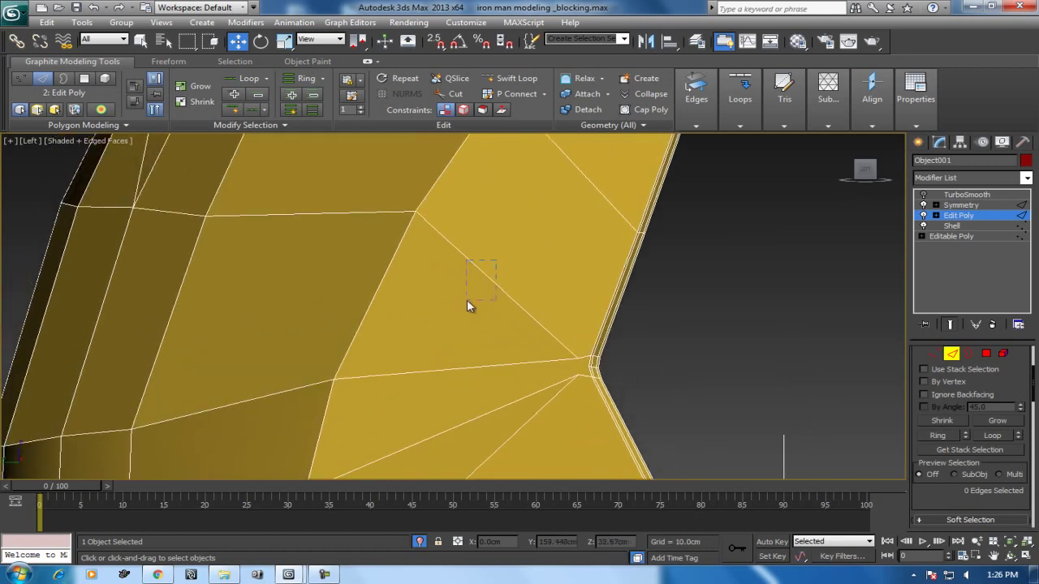
pyautogui.moveTo(495, 262); pyautogui.dragTo(469, 305)
pyautogui.moveTo(532, 305); pyautogui.dragTo(487, 304, button='middle')
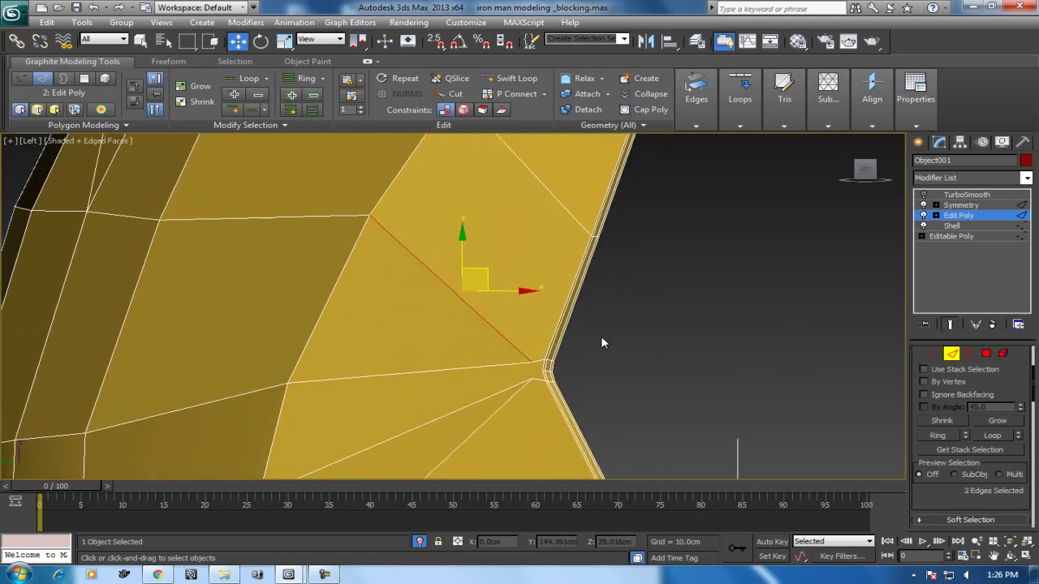
pyautogui.rightClick(575, 287)
pyautogui.click(550, 328)
pyautogui.rightClick(528, 235)
pyautogui.click(514, 262)
# Connect the rim's parallel border edges with one new edge slid to 84
pyautogui.moveTo(595, 289); pyautogui.dragTo(485, 303)
pyautogui.rightClick(493, 276)
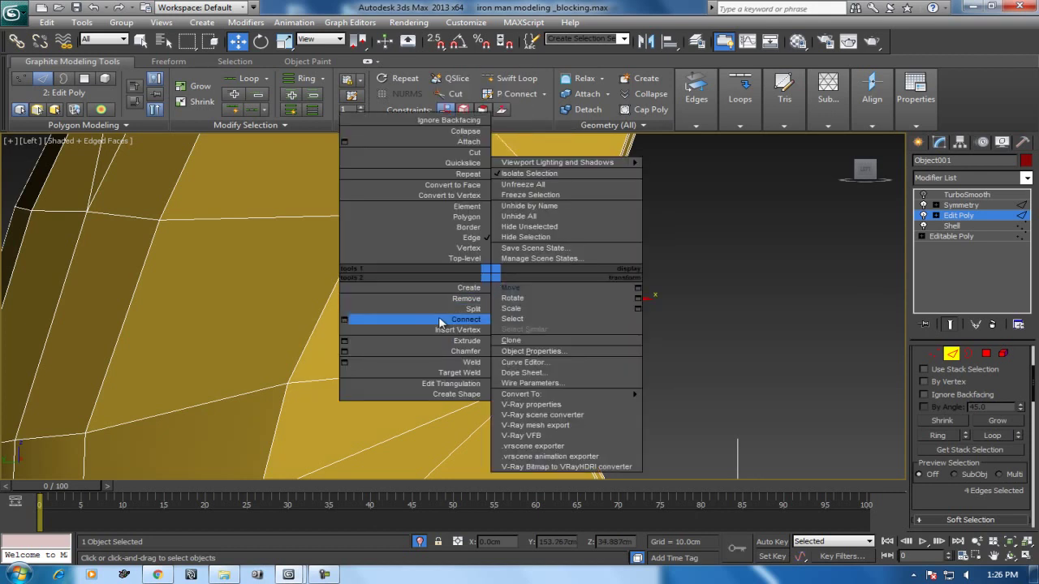
pyautogui.click(391, 320)
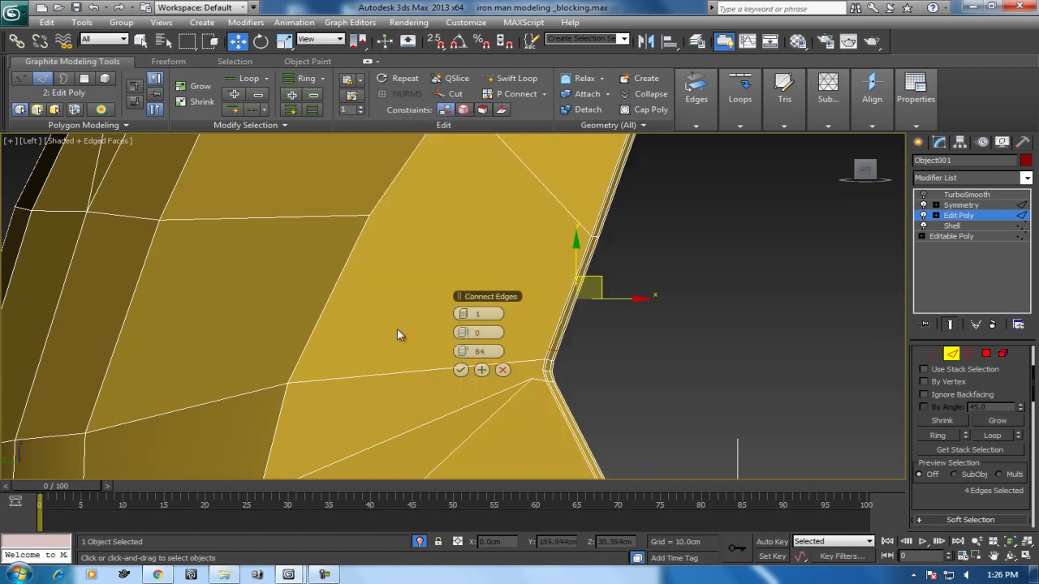
pyautogui.click(460, 370)
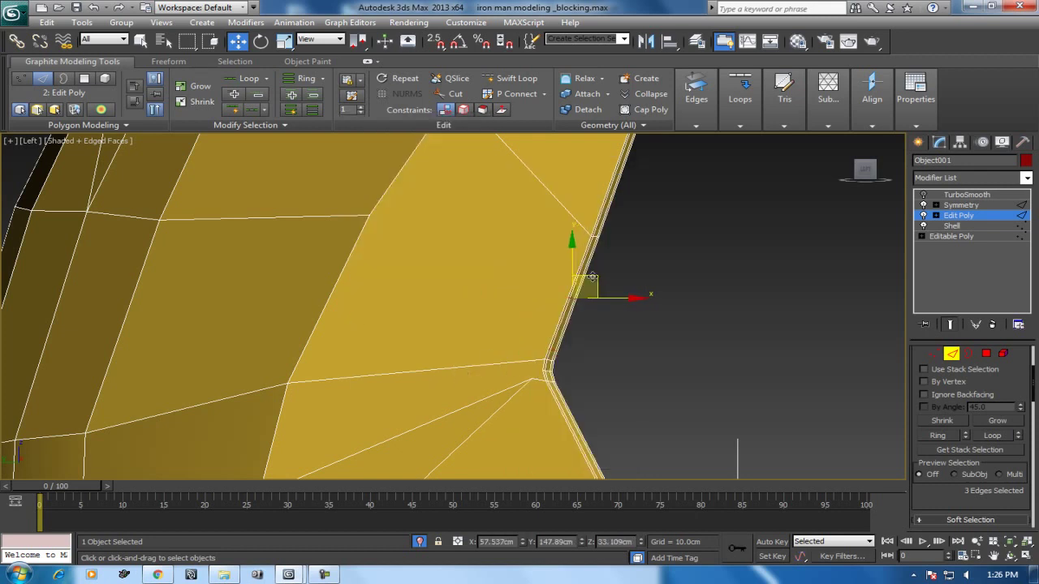
pyautogui.scroll(2, 670, 288)
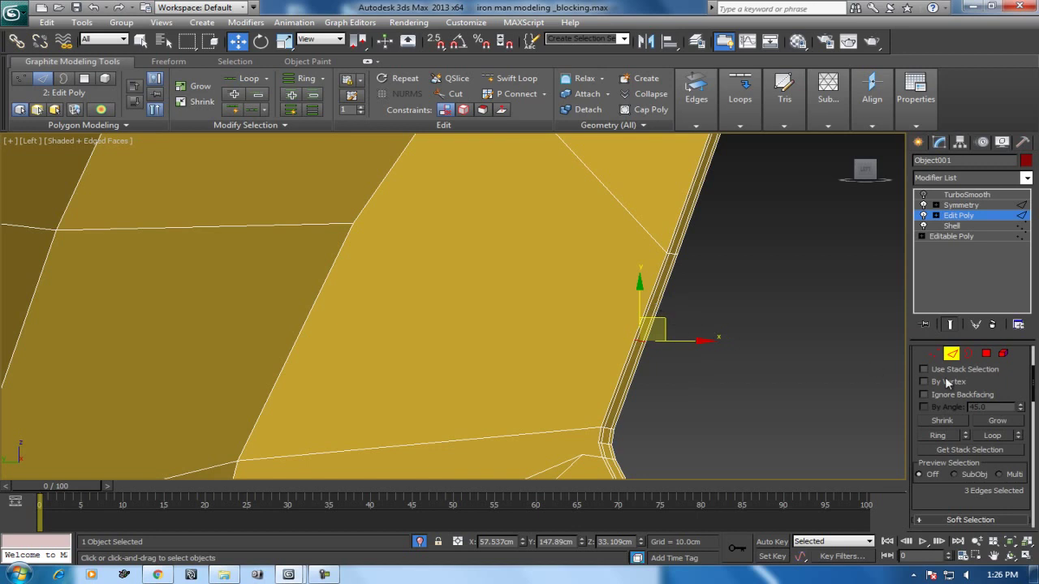
# Connect the selected vertices so the new rim edge joins into the face
pyautogui.click(933, 353)
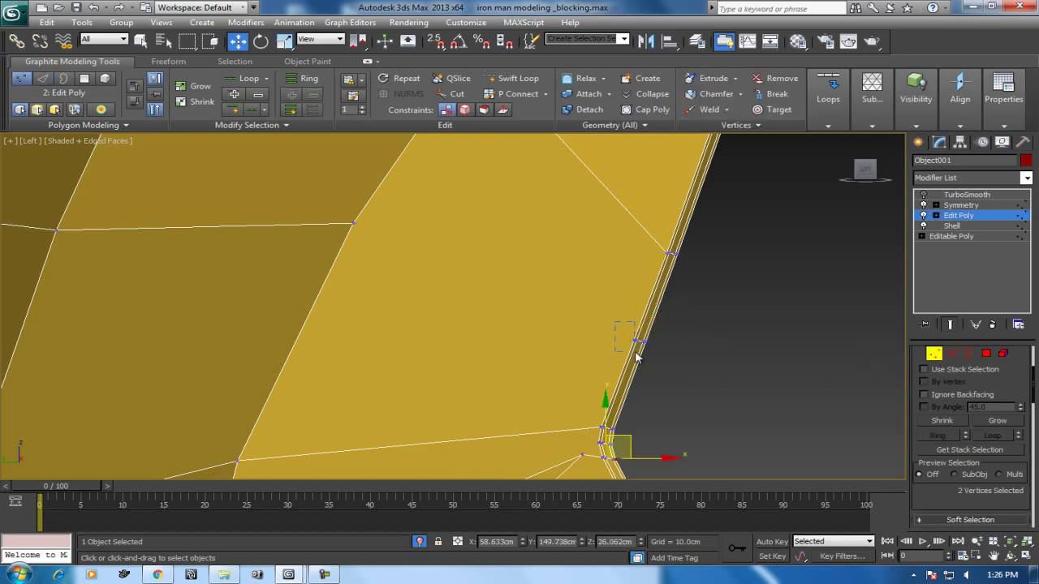
pyautogui.keyDown('ctrl'); pyautogui.moveTo(614, 323); pyautogui.dragTo(637, 357); pyautogui.keyUp('ctrl')
pyautogui.rightClick(331, 258)
pyautogui.click(321, 305)
pyautogui.scroll(3, 536, 181)
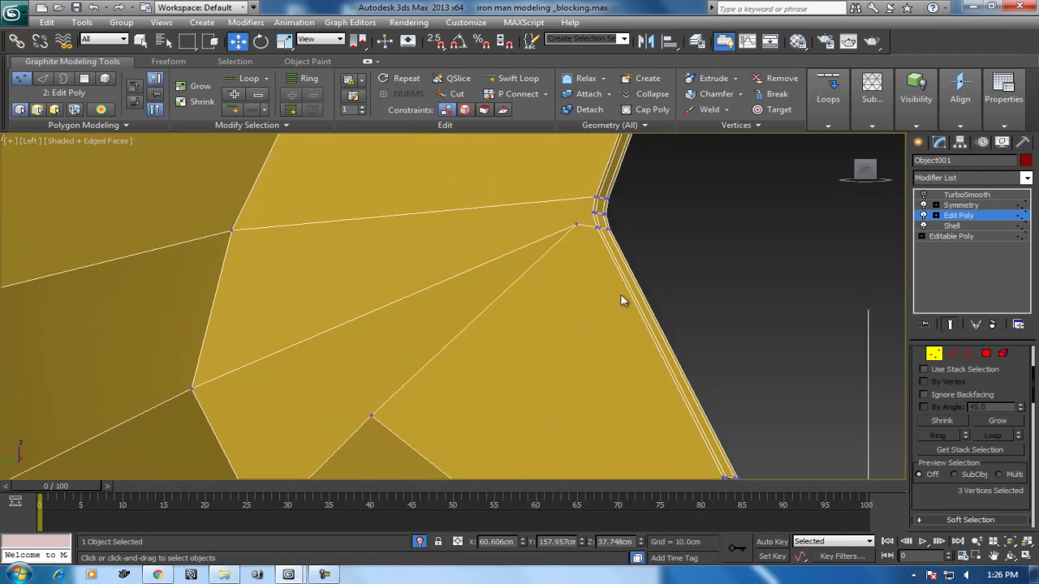
# Cut across the four lower rim edges with Connect, pinch 2 and slide -23
pyautogui.press('2')
pyautogui.moveTo(673, 286); pyautogui.dragTo(680, 221, button='middle')
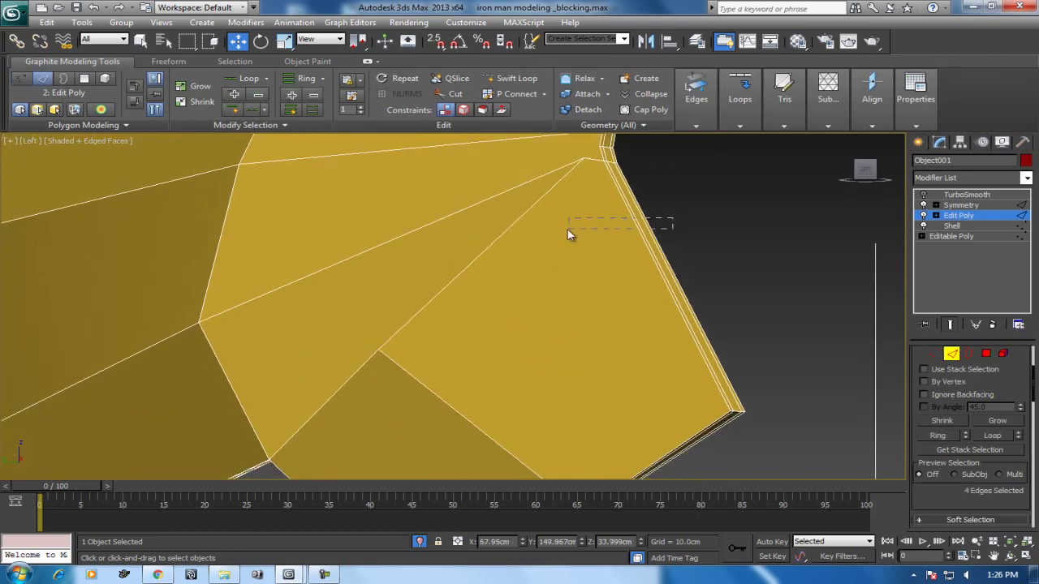
pyautogui.moveTo(672, 219); pyautogui.dragTo(568, 233)
pyautogui.moveTo(615, 241)
pyautogui.mouseDown(button='middle')
pyautogui.moveTo(577, 263)
pyautogui.moveTo(590, 270)
pyautogui.mouseUp(button='middle')
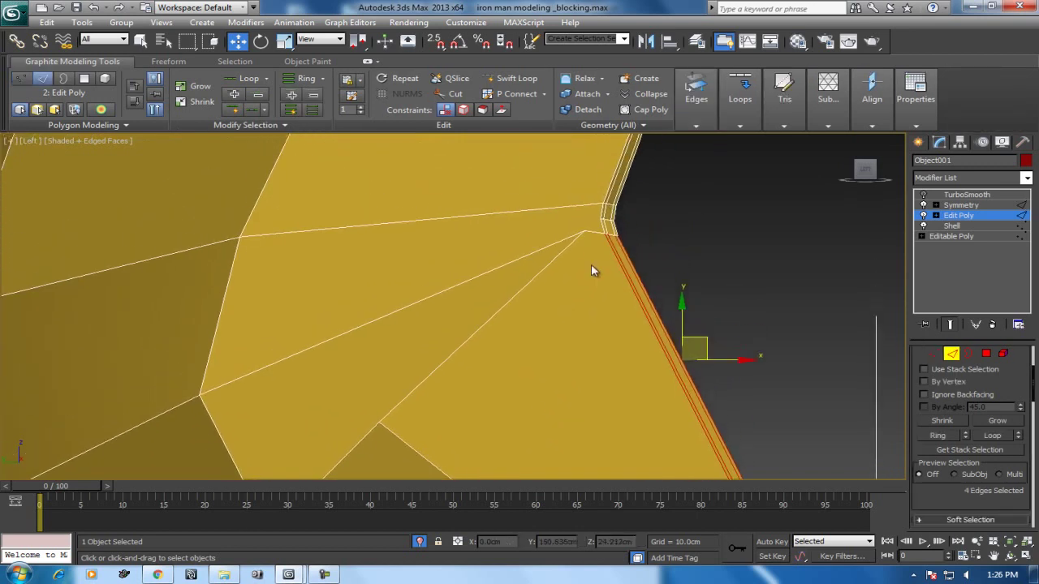
pyautogui.click(512, 297)
pyautogui.moveTo(538, 290)
pyautogui.mouseDown(button='middle')
pyautogui.moveTo(576, 222)
pyautogui.moveTo(552, 331)
pyautogui.mouseUp(button='middle')
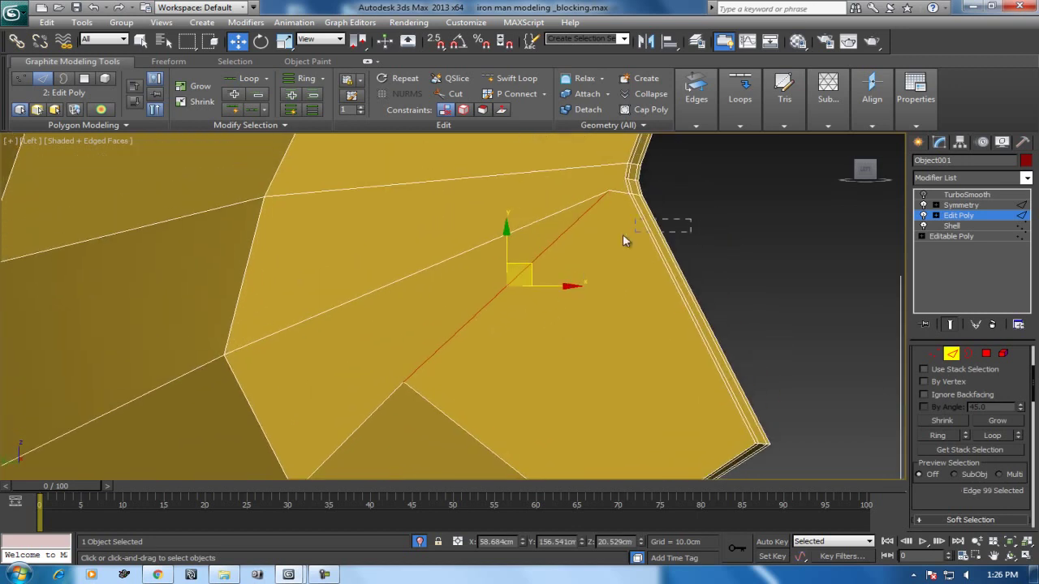
pyautogui.moveTo(622, 234); pyautogui.dragTo(596, 279)
pyautogui.rightClick(581, 295)
pyautogui.click(445, 313)
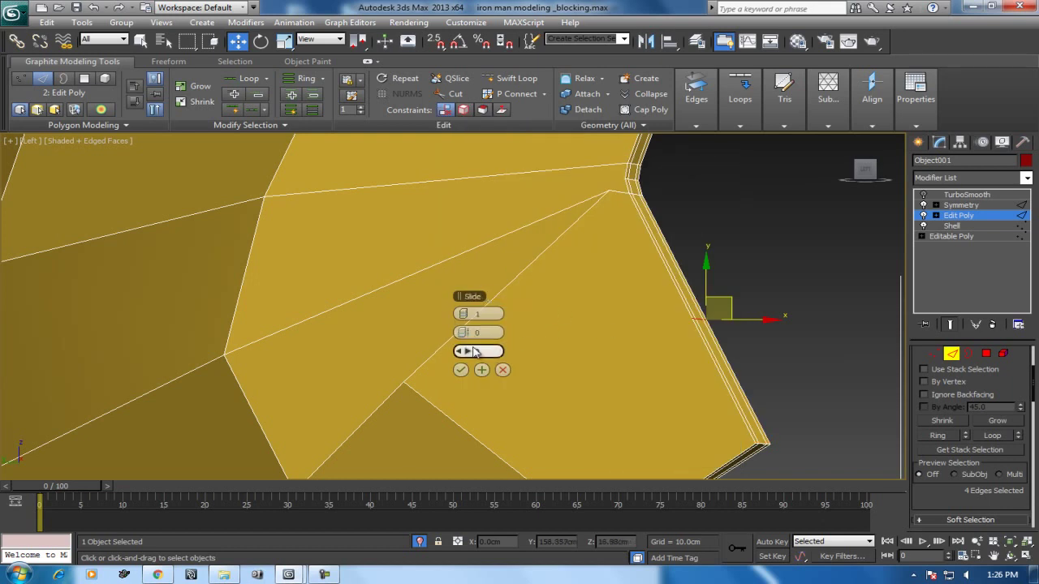
pyautogui.moveTo(580, 302)
pyautogui.mouseDown(button='middle')
pyautogui.moveTo(655, 198)
pyautogui.moveTo(573, 307)
pyautogui.mouseUp(button='middle')
pyautogui.moveTo(477, 333); pyautogui.dragTo(511, 347)
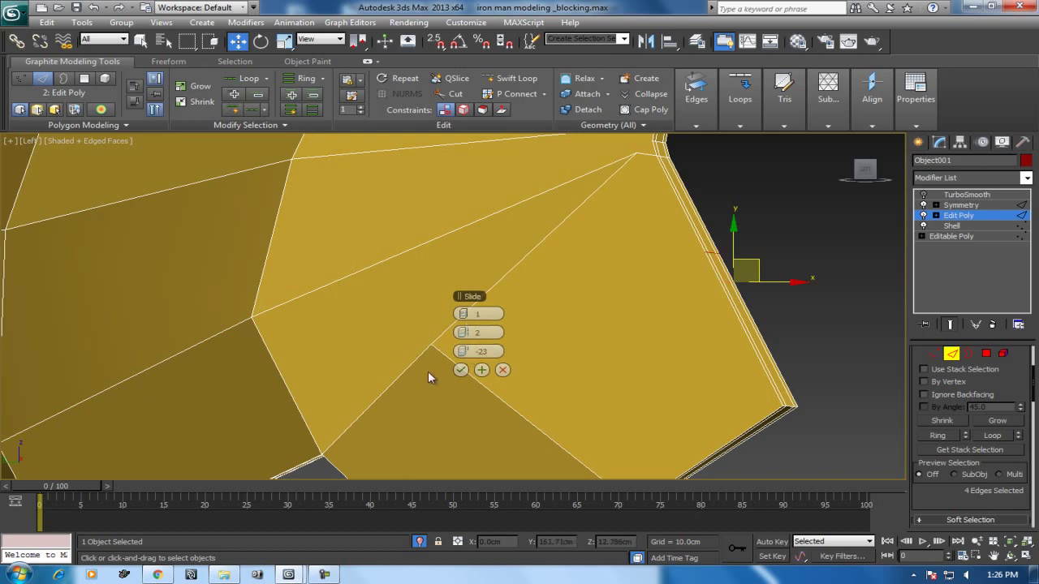
pyautogui.click(460, 370)
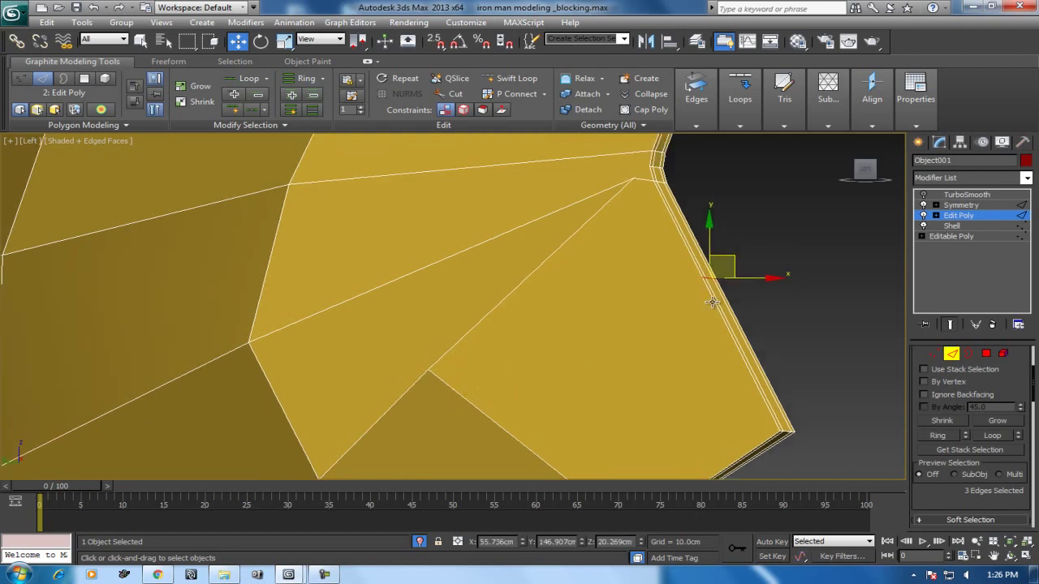
# Join the new rim-cut vertex to an inner faceplate vertex with an edge
pyautogui.press('1')
pyautogui.click(703, 280)
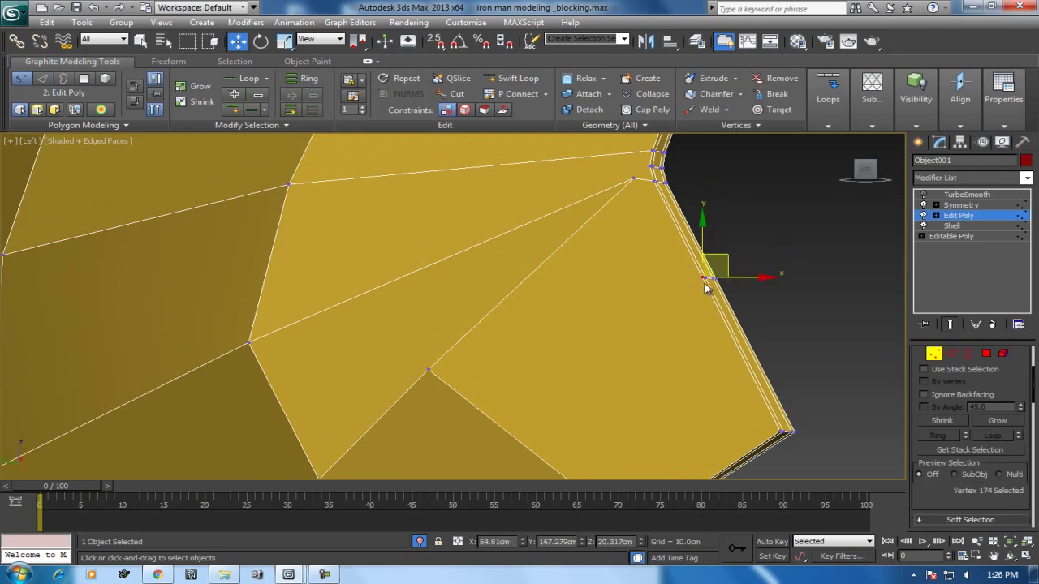
pyautogui.keyDown('ctrl'); pyautogui.click(427, 370); pyautogui.keyUp('ctrl')
pyautogui.rightClick(401, 366)
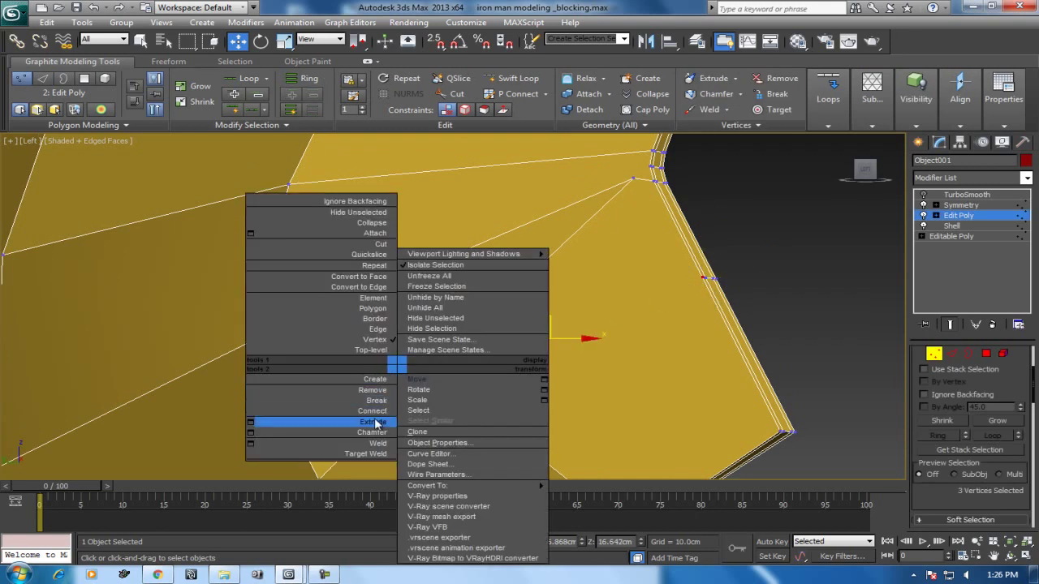
pyautogui.click(375, 417)
# Remove the old diagonal edge inside the face
pyautogui.press('2')
pyautogui.moveTo(607, 252); pyautogui.dragTo(514, 281)
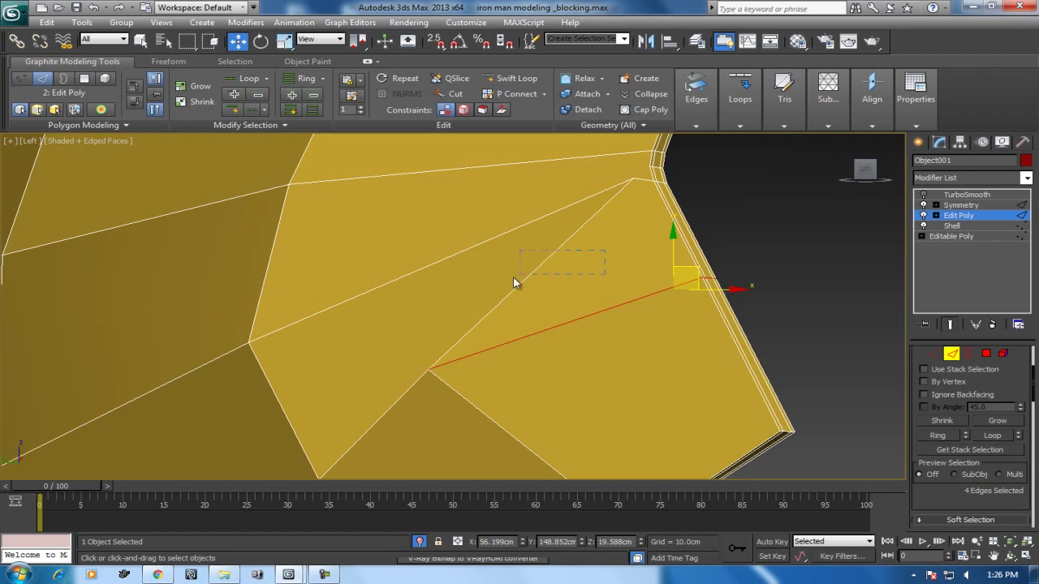
pyautogui.rightClick(484, 280)
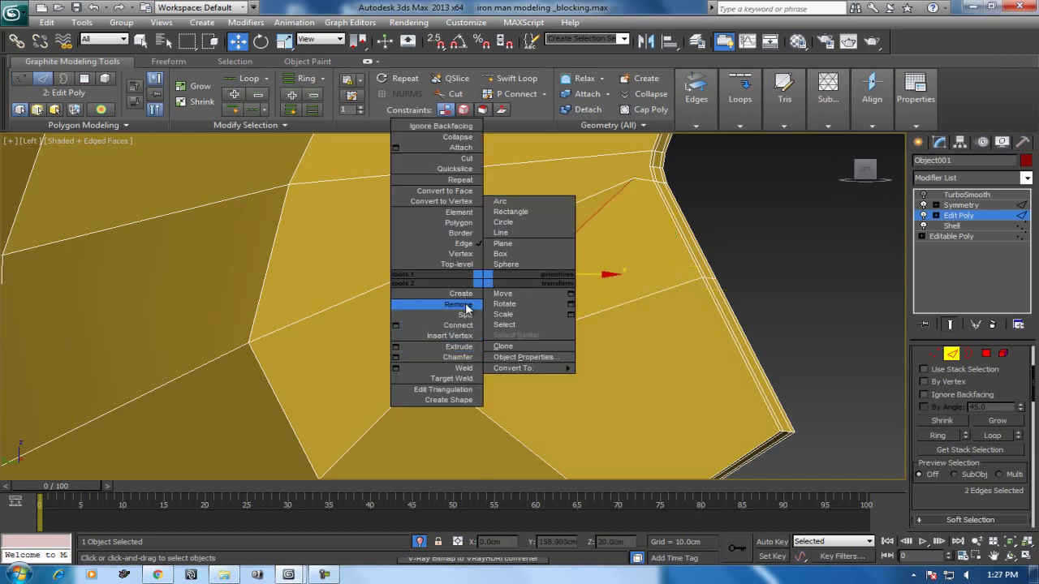
pyautogui.click(466, 305)
pyautogui.scroll(2, 501, 359)
pyautogui.moveTo(536, 269); pyautogui.dragTo(552, 330, button='middle')
# Nudge the vertex where the edges meet to even out the spacing
pyautogui.press('1')
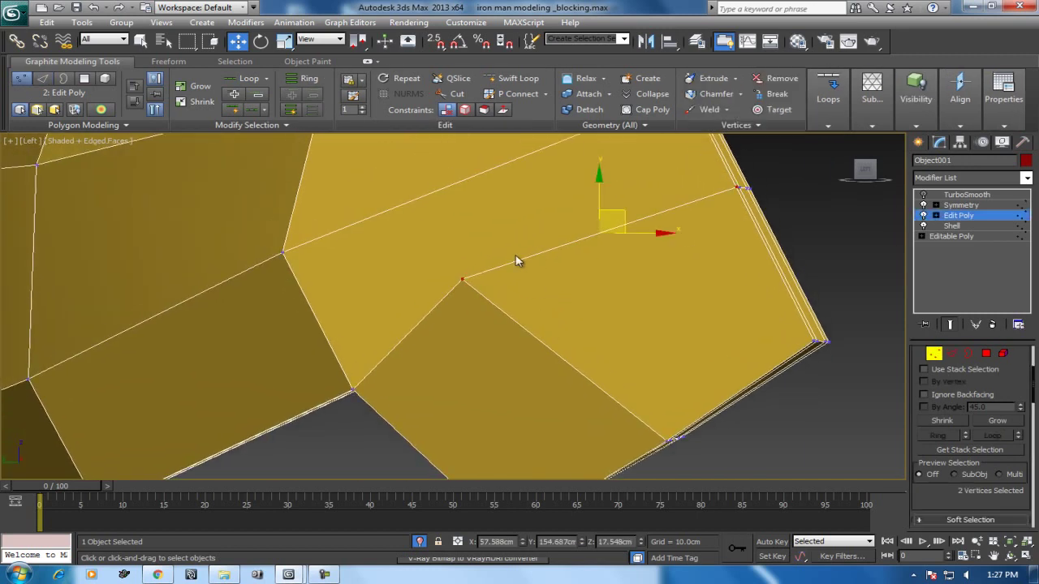
pyautogui.click(462, 280)
pyautogui.moveTo(487, 261)
pyautogui.mouseDown()
pyautogui.moveTo(563, 248)
pyautogui.moveTo(549, 249)
pyautogui.mouseUp()
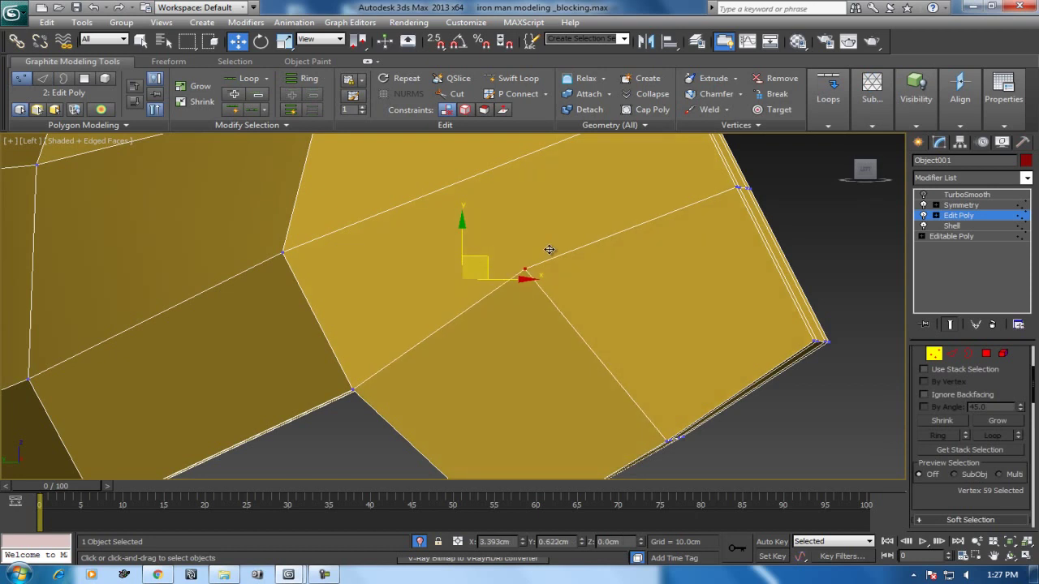
pyautogui.scroll(-3, 533, 363)
pyautogui.scroll(2, 533, 330)
# In perspective, ring-select a side-panel edge and connect it into a new edge loop
pyautogui.scroll(-2, 583, 313)
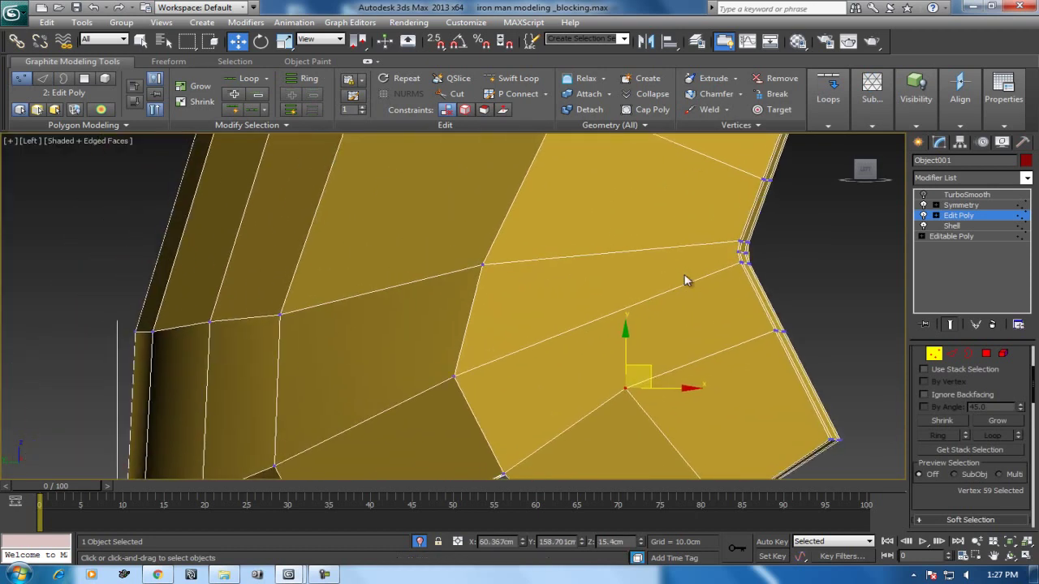
pyautogui.scroll(-3, 571, 297)
pyautogui.press('p')
pyautogui.moveTo(581, 296)
pyautogui.keyDown('alt'); pyautogui.mouseDown(button='middle')
pyautogui.moveTo(584, 285)
pyautogui.moveTo(443, 275)
pyautogui.moveTo(528, 295)
pyautogui.moveTo(528, 323)
pyautogui.moveTo(549, 268)
pyautogui.moveTo(535, 365)
pyautogui.mouseUp(button='middle'); pyautogui.keyUp('alt')
pyautogui.scroll(2, 529, 323)
pyautogui.scroll(2, 561, 271)
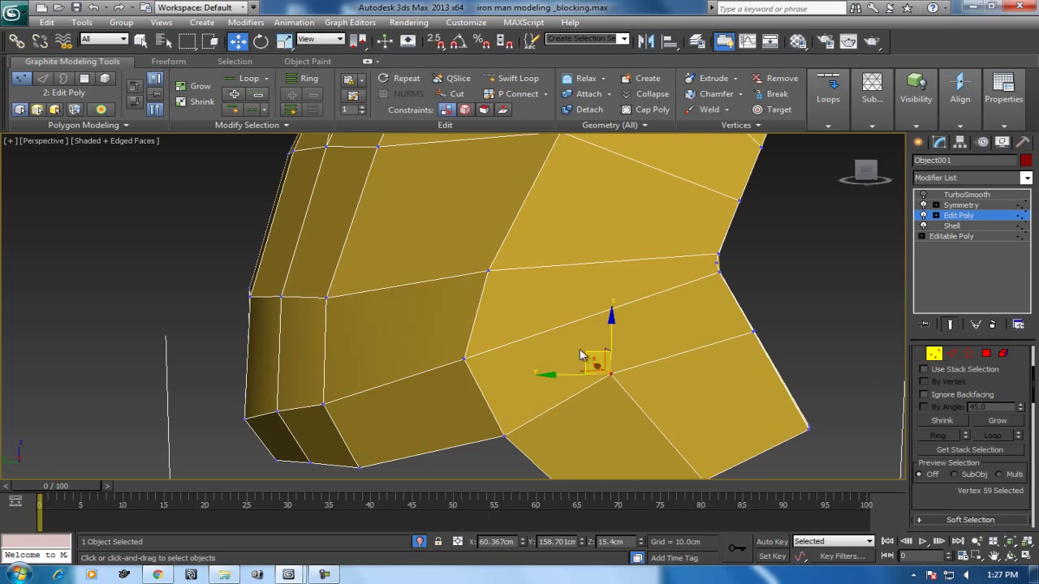
pyautogui.press('2')
pyautogui.click(477, 321)
pyautogui.hotkey('alt', 'r')
pyautogui.rightClick(492, 319)
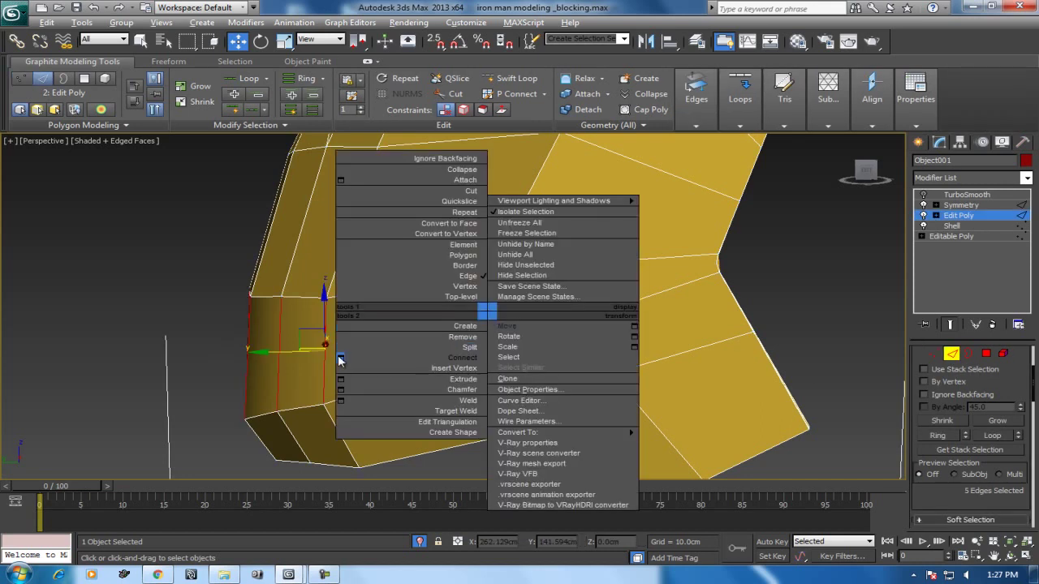
pyautogui.click(342, 358)
pyautogui.scroll(5, 541, 315)
pyautogui.moveTo(541, 308)
pyautogui.keyDown('alt'); pyautogui.mouseDown(button='middle')
pyautogui.moveTo(523, 315)
pyautogui.moveTo(573, 324)
pyautogui.mouseUp(button='middle'); pyautogui.keyUp('alt')
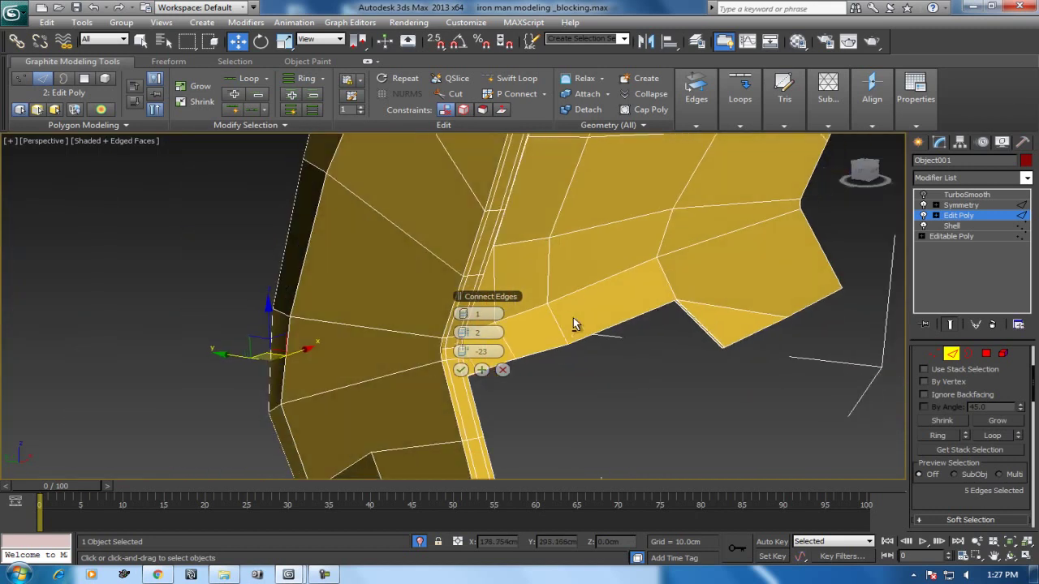
pyautogui.click(503, 369)
# In the left view, ring and connect two more side-panel edges, then shift the loop slightly left
pyautogui.keyDown('alt'); pyautogui.moveTo(503, 367); pyautogui.dragTo(629, 343, button='middle'); pyautogui.keyUp('alt')
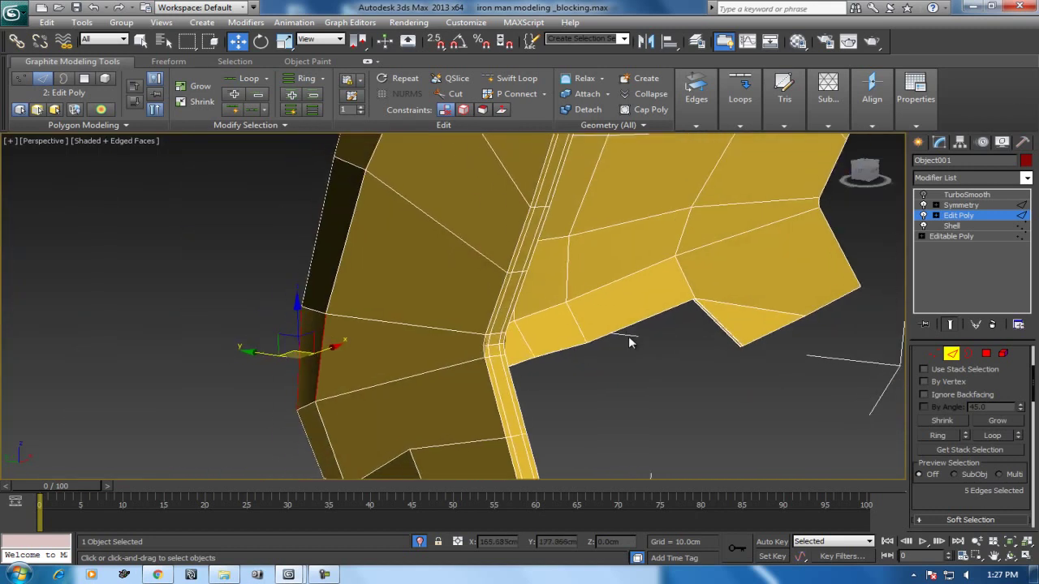
pyautogui.press('l')
pyautogui.moveTo(495, 300); pyautogui.dragTo(452, 313)
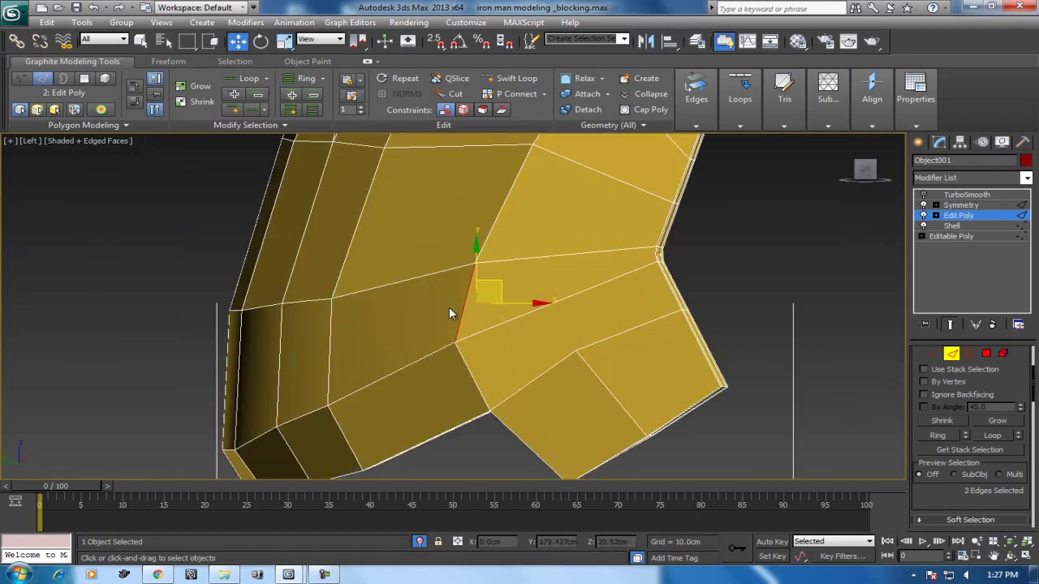
pyautogui.click(953, 438)
pyautogui.rightClick(416, 348)
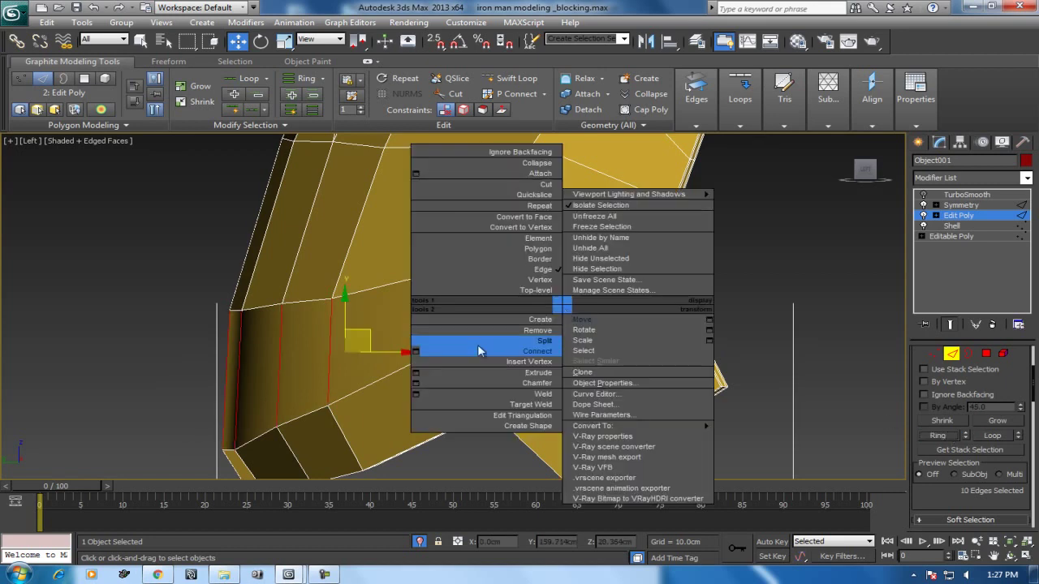
pyautogui.click(413, 350)
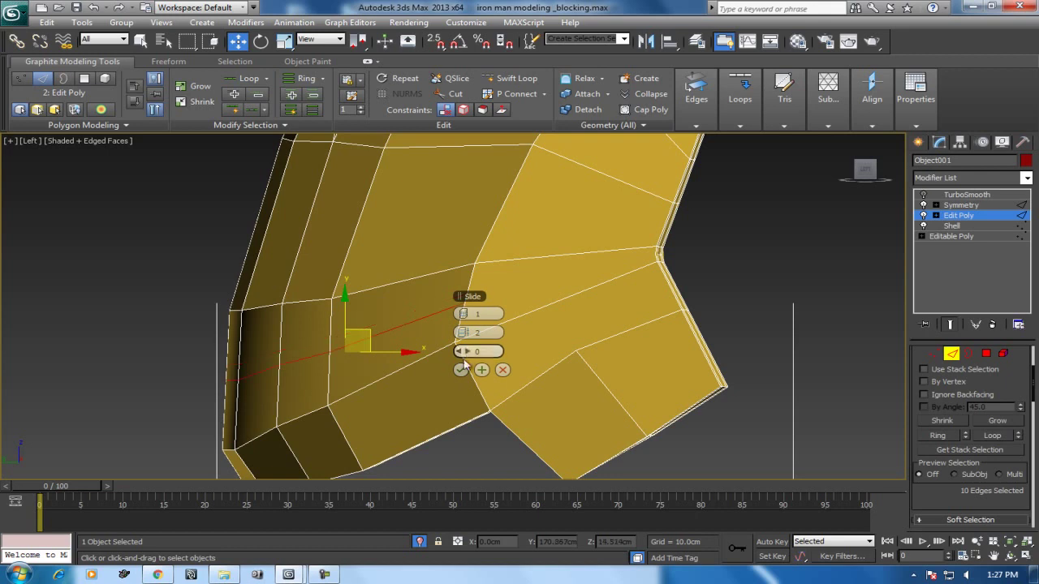
pyautogui.click(460, 371)
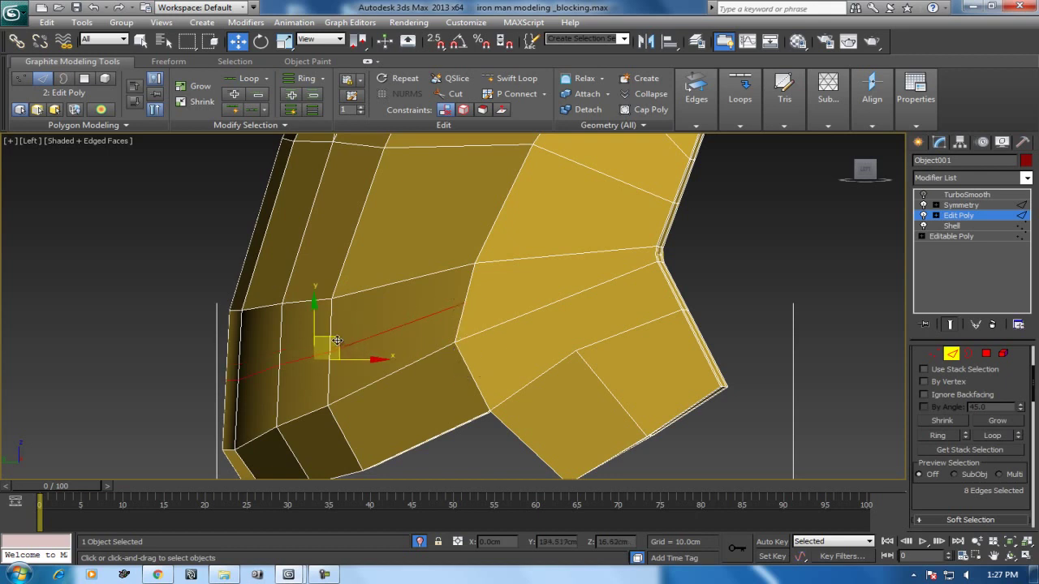
pyautogui.moveTo(337, 340); pyautogui.dragTo(333, 339)
pyautogui.press('1')
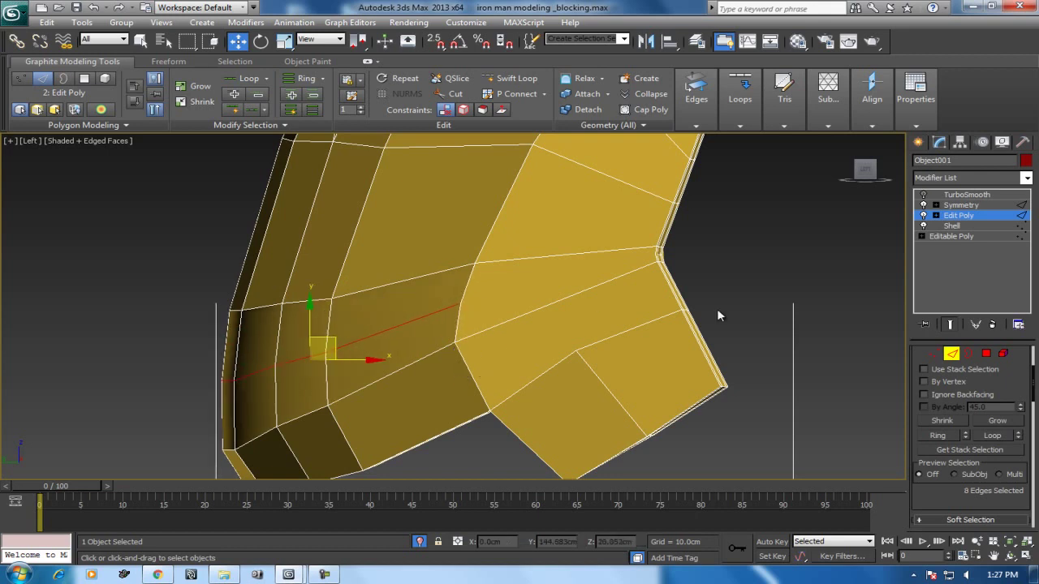
pyautogui.scroll(5, 626, 271)
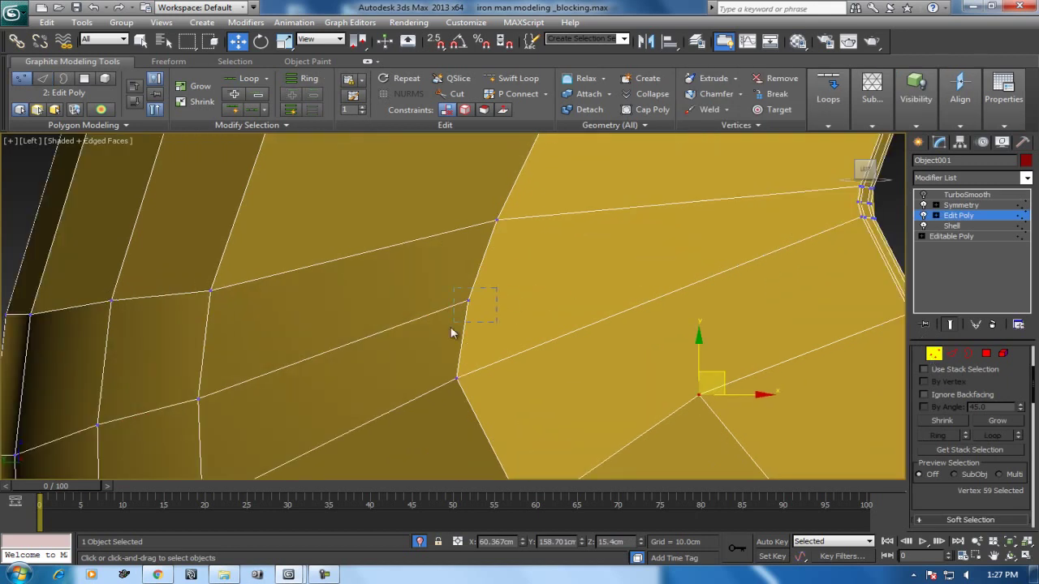
# Connect the selected angled-rim vertices with a new edge across the face
pyautogui.moveTo(452, 333); pyautogui.dragTo(604, 268, button='middle')
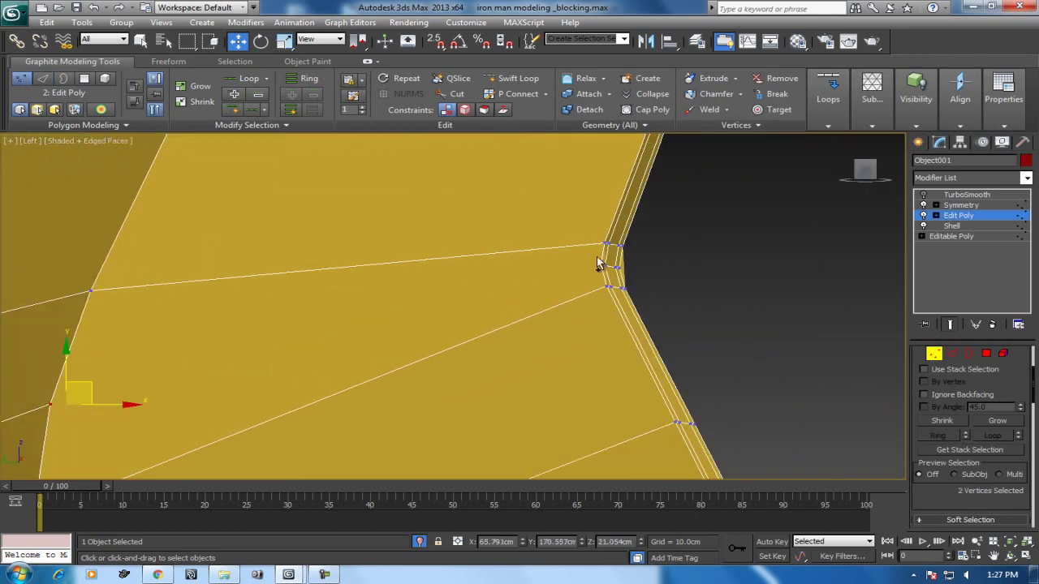
pyautogui.keyDown('ctrl'); pyautogui.click(601, 265); pyautogui.keyUp('ctrl')
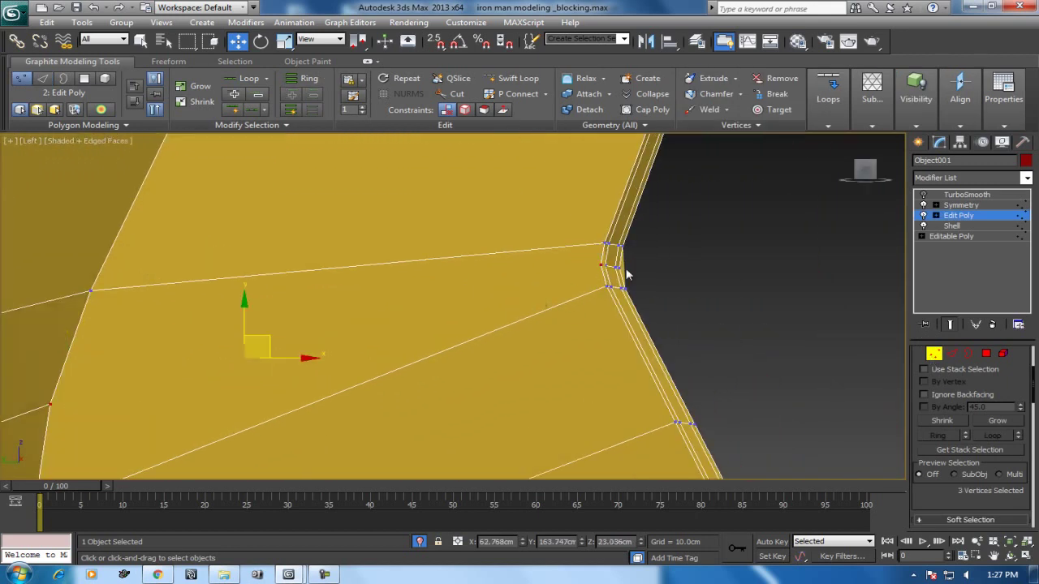
pyautogui.rightClick(456, 302)
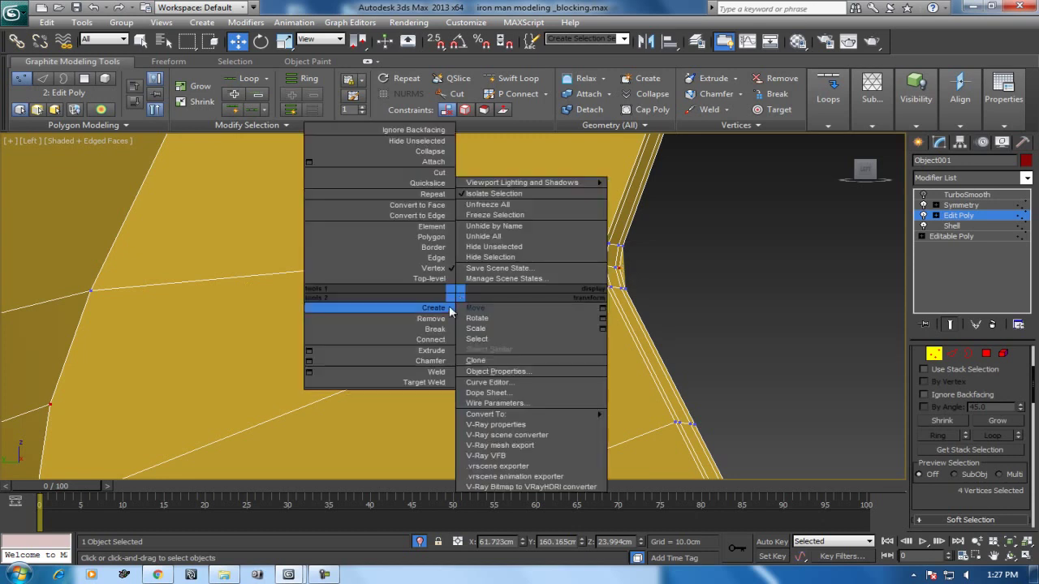
pyautogui.click(419, 339)
pyautogui.scroll(-5, 420, 339)
# Return to object level and frame the whole faceplate in perspective
pyautogui.rightClick(457, 297)
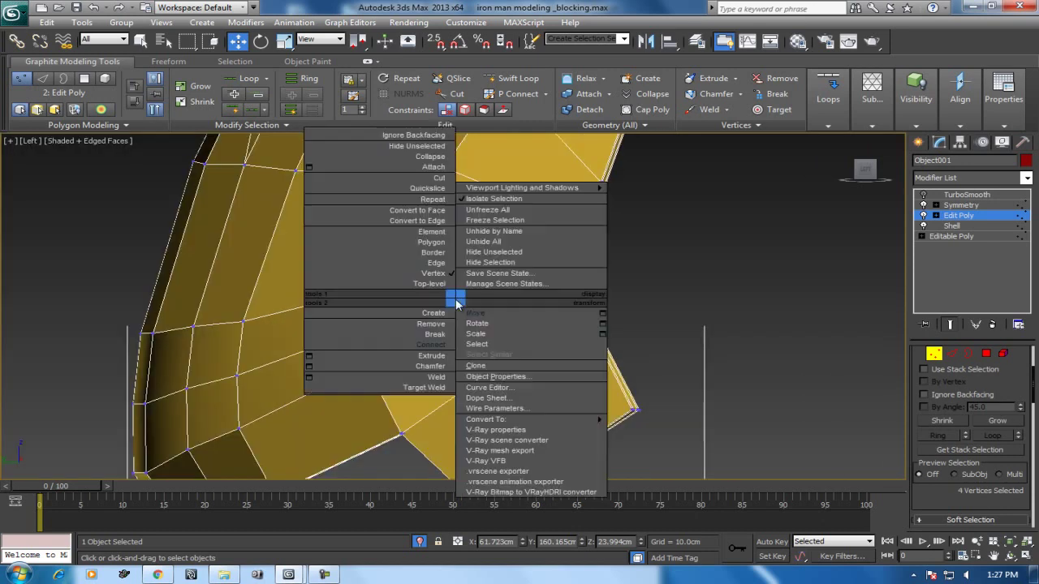
pyautogui.click(422, 284)
pyautogui.press('z')
pyautogui.press('p')
pyautogui.moveTo(494, 331)
pyautogui.keyDown('alt'); pyautogui.mouseDown(button='middle')
pyautogui.moveTo(598, 316)
pyautogui.moveTo(590, 417)
pyautogui.moveTo(696, 385)
pyautogui.moveTo(522, 376)
pyautogui.moveTo(557, 308)
pyautogui.moveTo(539, 322)
pyautogui.moveTo(544, 397)
pyautogui.mouseUp(button='middle'); pyautogui.keyUp('alt')
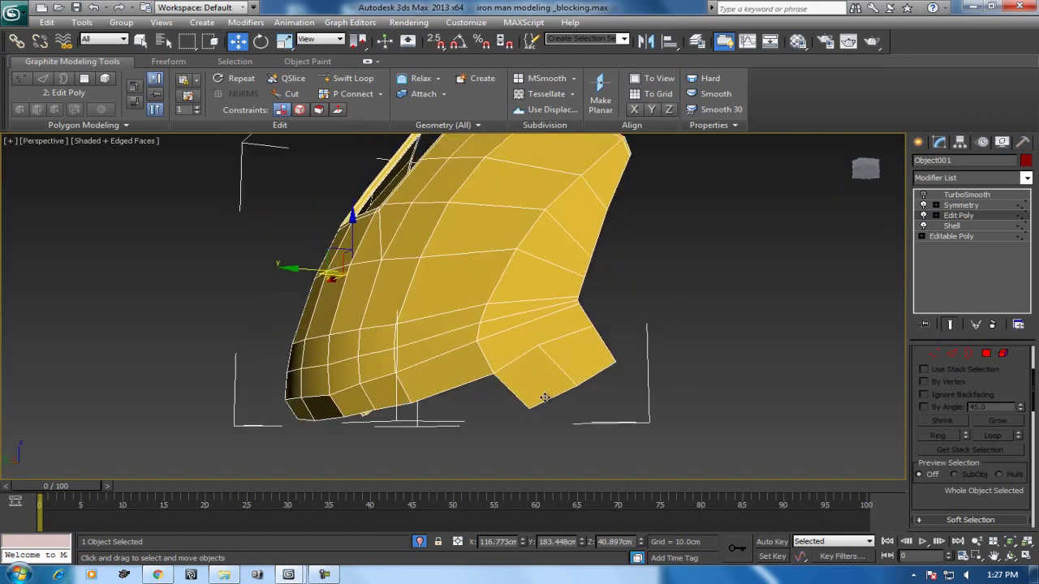
# Select the cheek edge loop and connect it with new edges
pyautogui.click(952, 354)
pyautogui.click(539, 320)
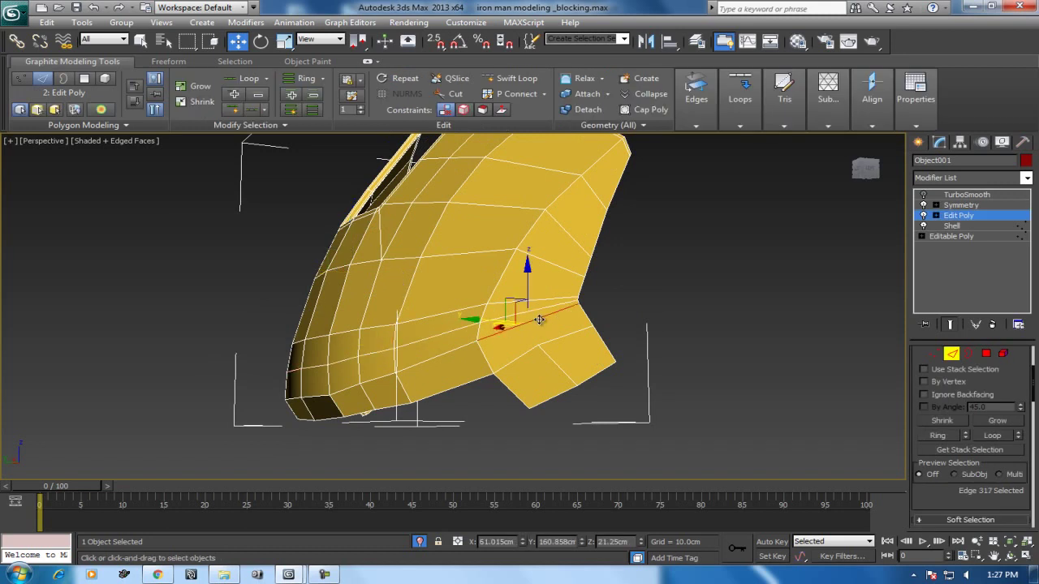
pyautogui.doubleClick(538, 319)
pyautogui.rightClick(539, 284)
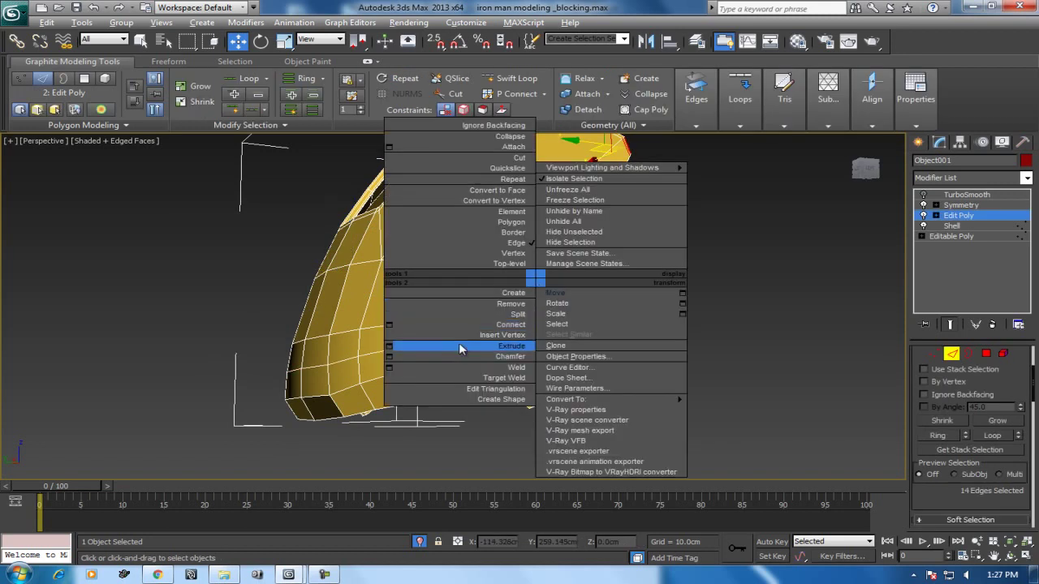
pyautogui.click(388, 325)
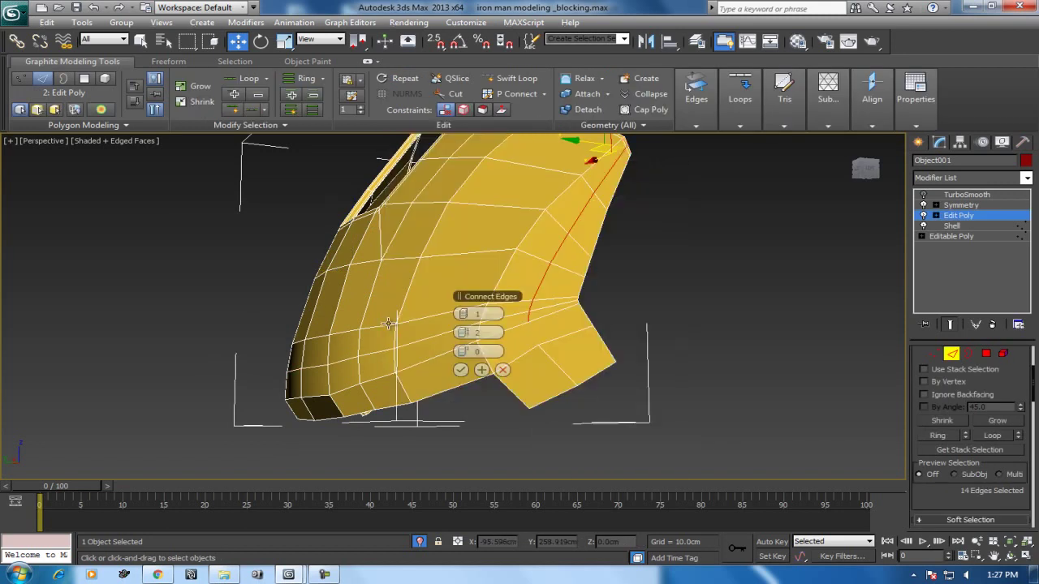
pyautogui.click(504, 371)
# Loop-select a run of lower-panel edges and remove them
pyautogui.click(573, 380)
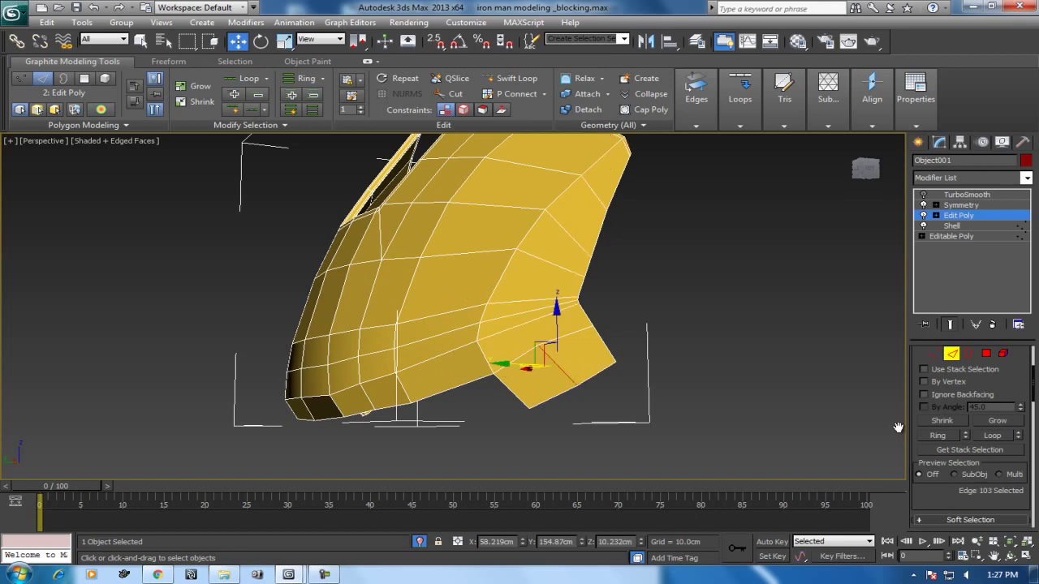
pyautogui.click(1014, 440)
pyautogui.rightClick(679, 322)
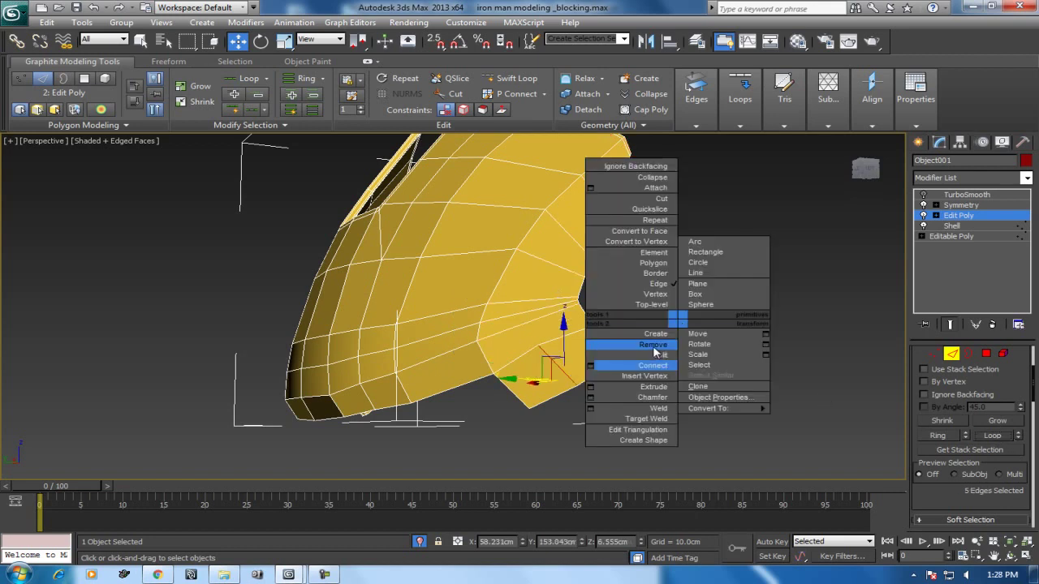
pyautogui.click(653, 346)
pyautogui.moveTo(641, 339)
pyautogui.keyDown('alt'); pyautogui.mouseDown(button='middle')
pyautogui.moveTo(469, 341)
pyautogui.moveTo(520, 343)
pyautogui.moveTo(534, 381)
pyautogui.moveTo(621, 371)
pyautogui.moveTo(587, 371)
pyautogui.moveTo(621, 340)
pyautogui.mouseUp(button='middle'); pyautogui.keyUp('alt')
# Ring a lower rim edge and connect it into a new 18-edge loop down the side
pyautogui.click(438, 404)
pyautogui.press('f')
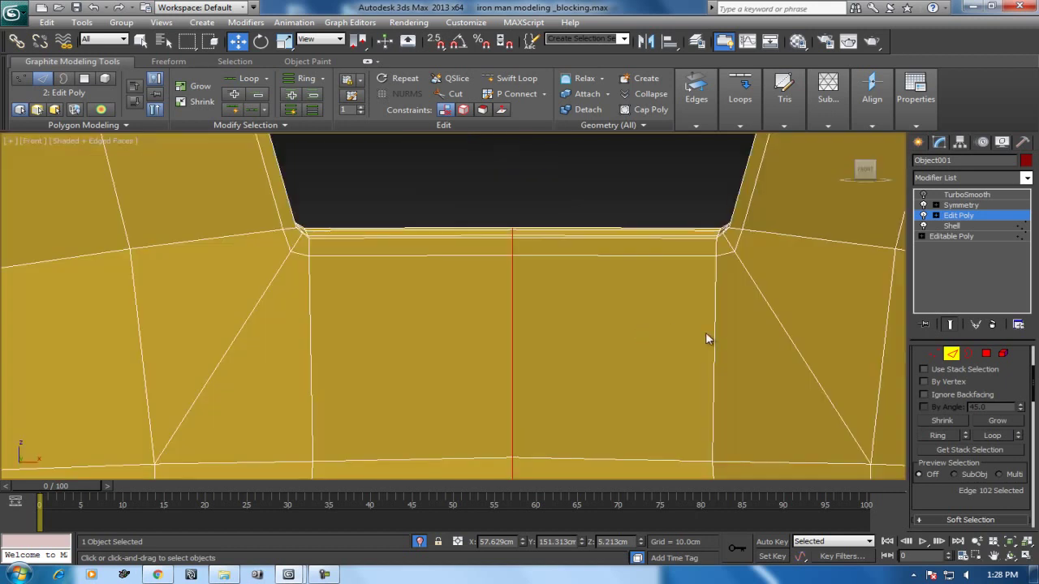
pyautogui.scroll(-5, 705, 332)
pyautogui.scroll(2, 677, 299)
pyautogui.press('p')
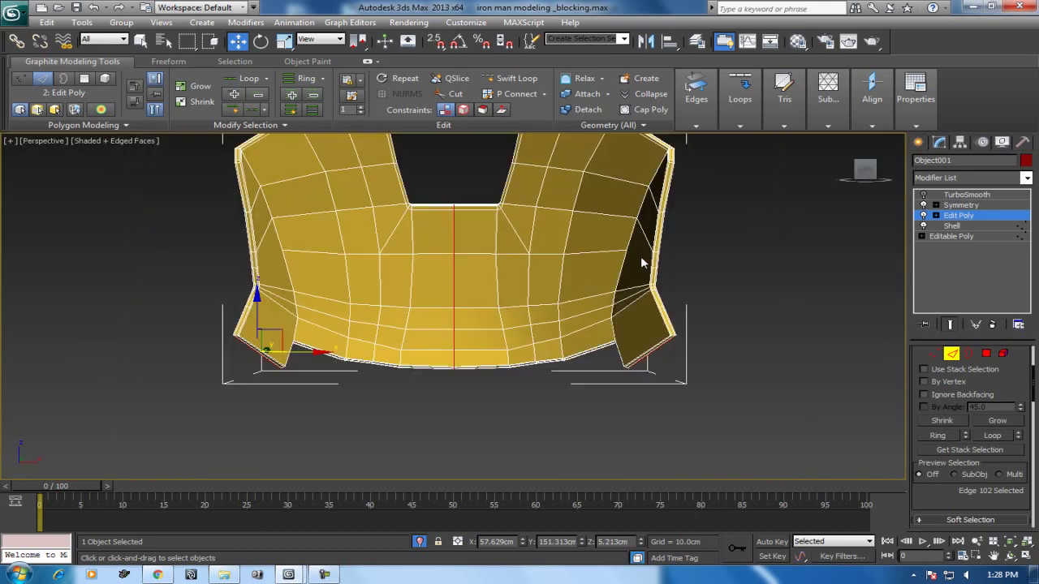
pyautogui.moveTo(570, 322)
pyautogui.keyDown('alt'); pyautogui.mouseDown(button='middle')
pyautogui.moveTo(742, 341)
pyautogui.moveTo(644, 335)
pyautogui.moveTo(685, 332)
pyautogui.mouseUp(button='middle'); pyautogui.keyUp('alt')
pyautogui.rightClick(559, 319)
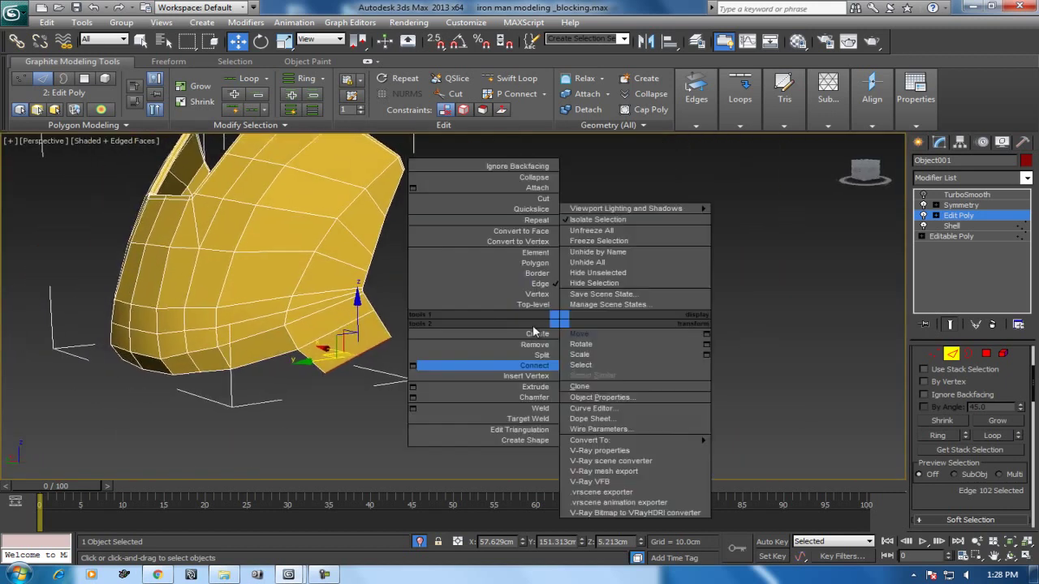
pyautogui.click(414, 366)
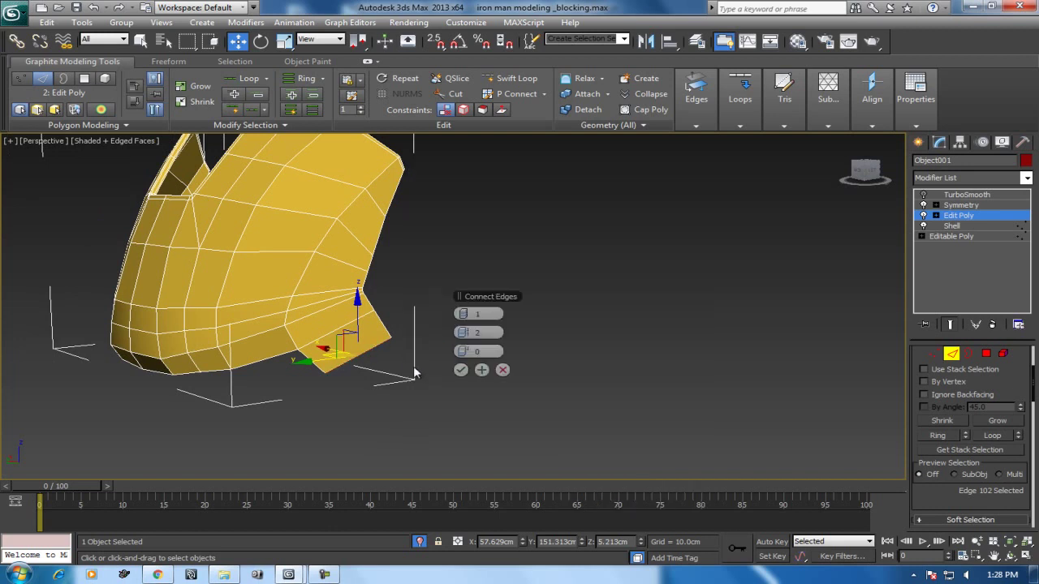
pyautogui.click(502, 370)
pyautogui.click(937, 436)
pyautogui.rightClick(402, 274)
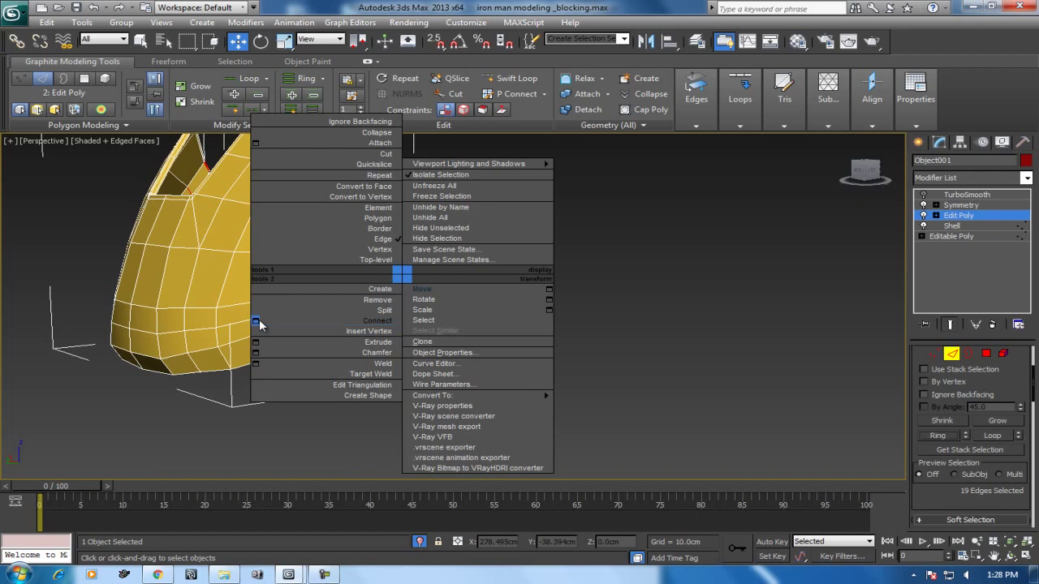
pyautogui.click(257, 322)
pyautogui.click(463, 367)
# Orbit around the faceplate and pick an edge on the bottom rim
pyautogui.moveTo(305, 321)
pyautogui.keyDown('alt'); pyautogui.mouseDown(button='middle')
pyautogui.moveTo(314, 306)
pyautogui.moveTo(320, 317)
pyautogui.moveTo(463, 317)
pyautogui.moveTo(371, 339)
pyautogui.moveTo(460, 338)
pyautogui.mouseUp(button='middle'); pyautogui.keyUp('alt')
pyautogui.scroll(3, 320, 317)
pyautogui.scroll(2, 457, 336)
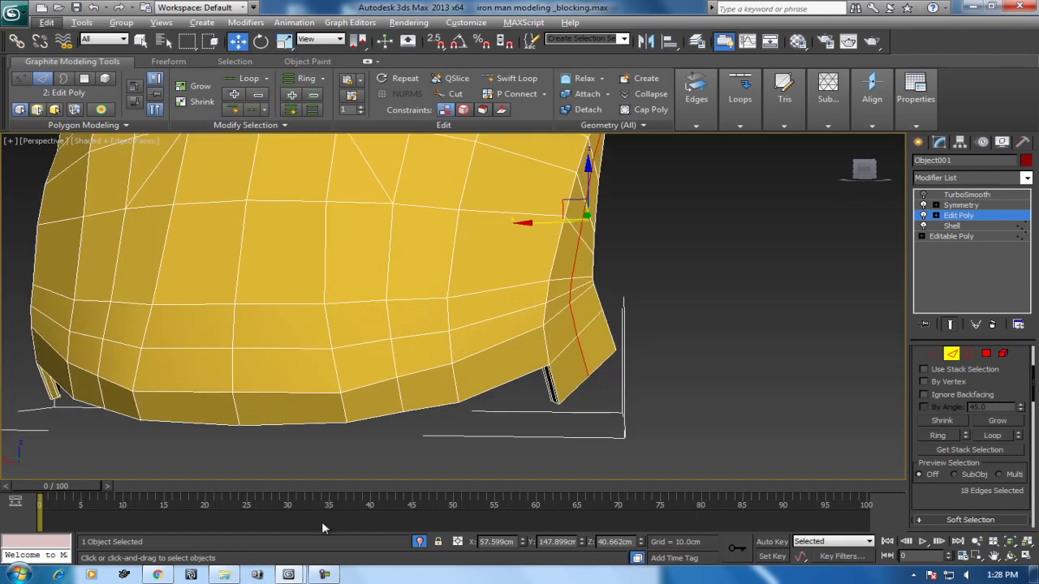
pyautogui.click(364, 388)
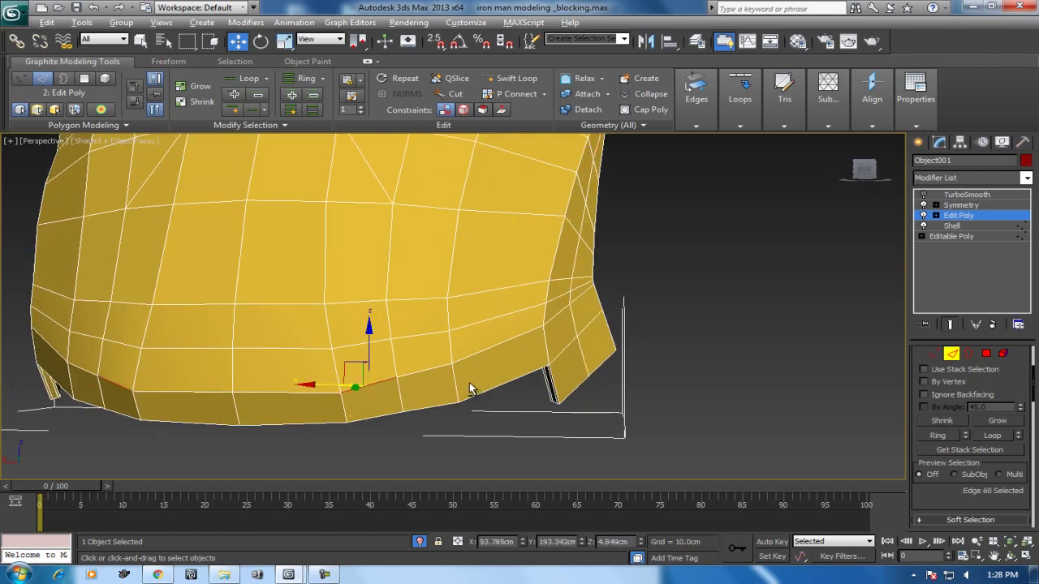
pyautogui.keyDown('alt'); pyautogui.moveTo(469, 382); pyautogui.dragTo(520, 380, button='middle'); pyautogui.keyUp('alt')
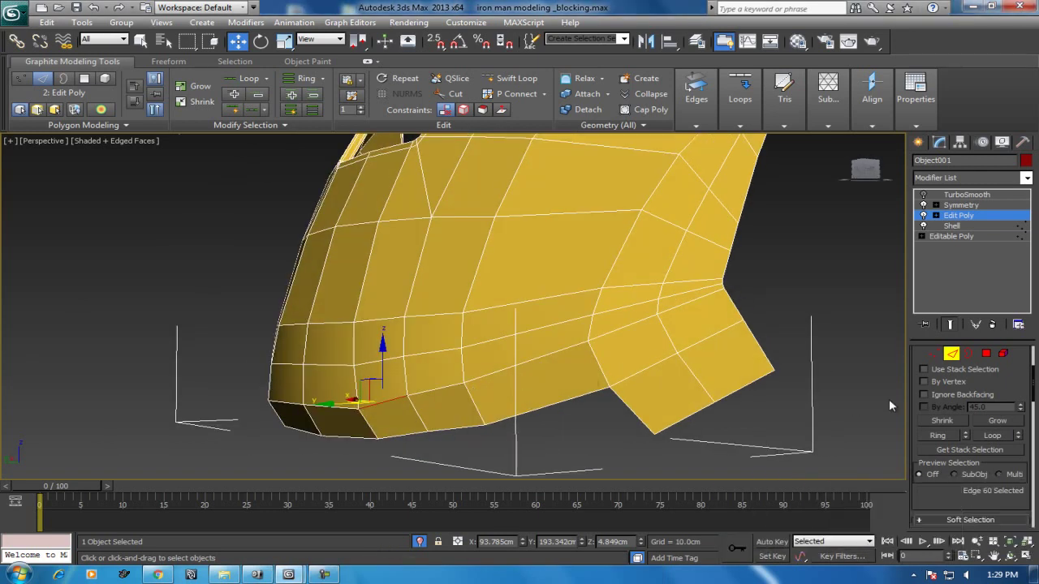
# Insert an edge loop across the side panel with the interactive loop tool
pyautogui.click(499, 84)
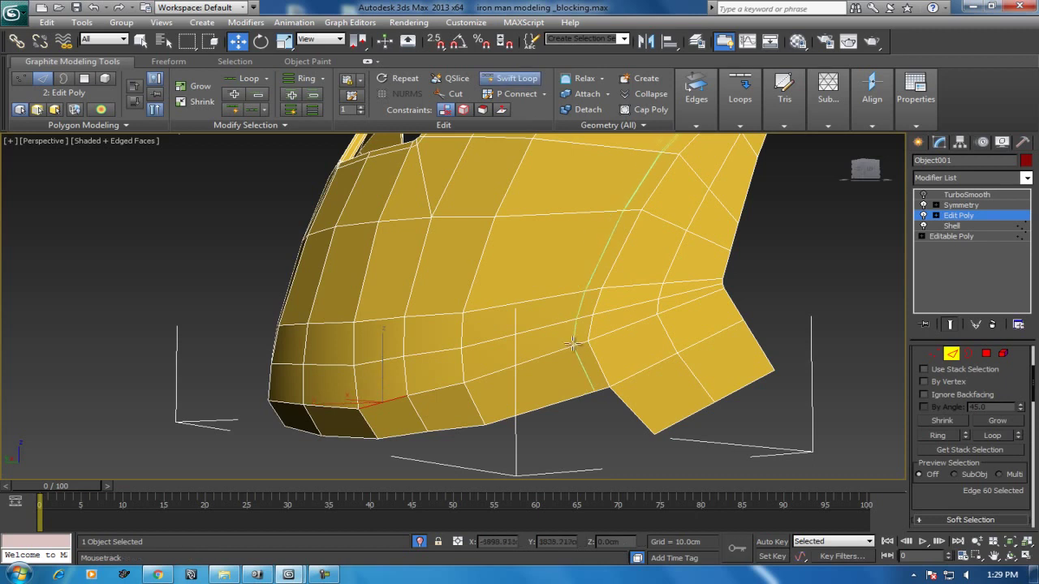
pyautogui.click(579, 343)
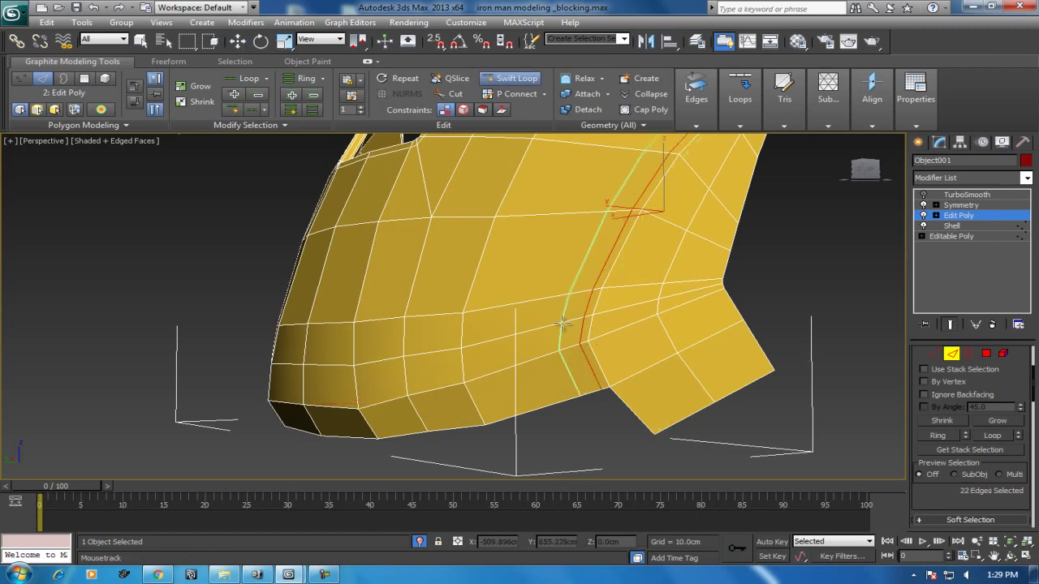
pyautogui.rightClick(599, 353)
# Connect a partial jaw edge ring and slide the new loop down toward the rim
pyautogui.click(584, 332)
pyautogui.hotkey('alt', 'r')
pyautogui.keyDown('alt'); pyautogui.moveTo(659, 347); pyautogui.dragTo(619, 359); pyautogui.keyUp('alt')
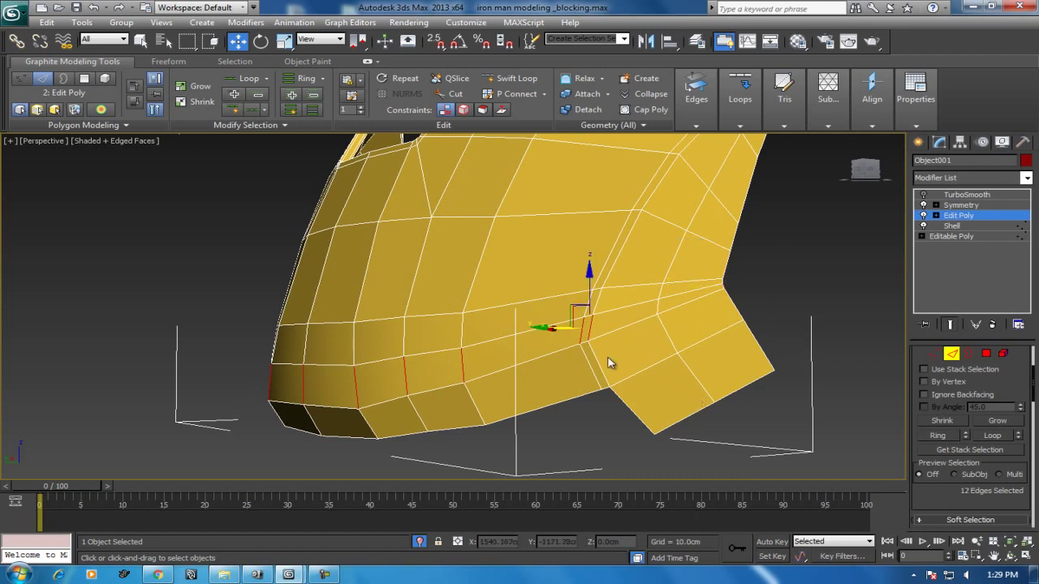
pyautogui.rightClick(617, 332)
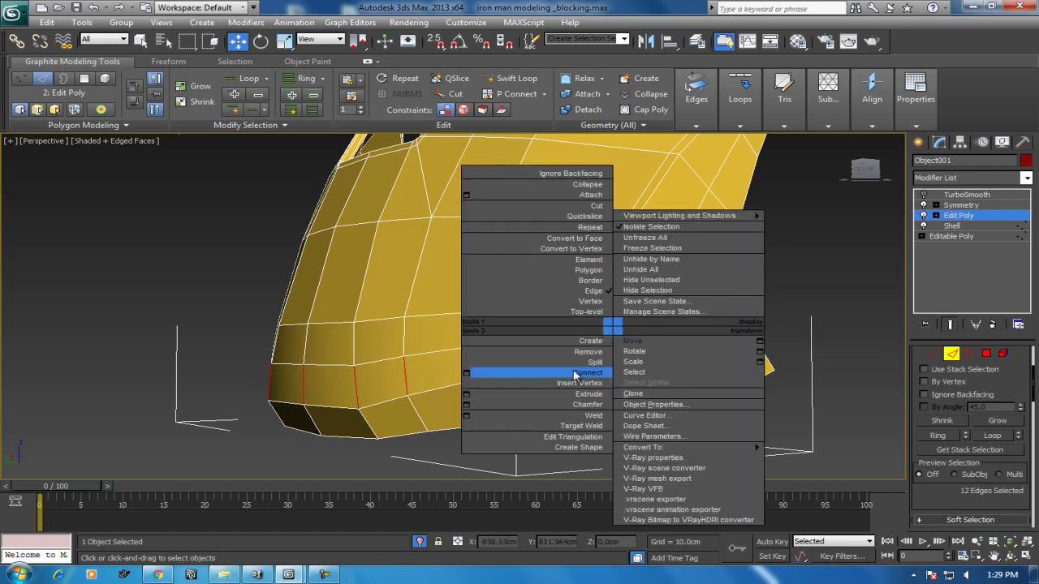
pyautogui.click(469, 378)
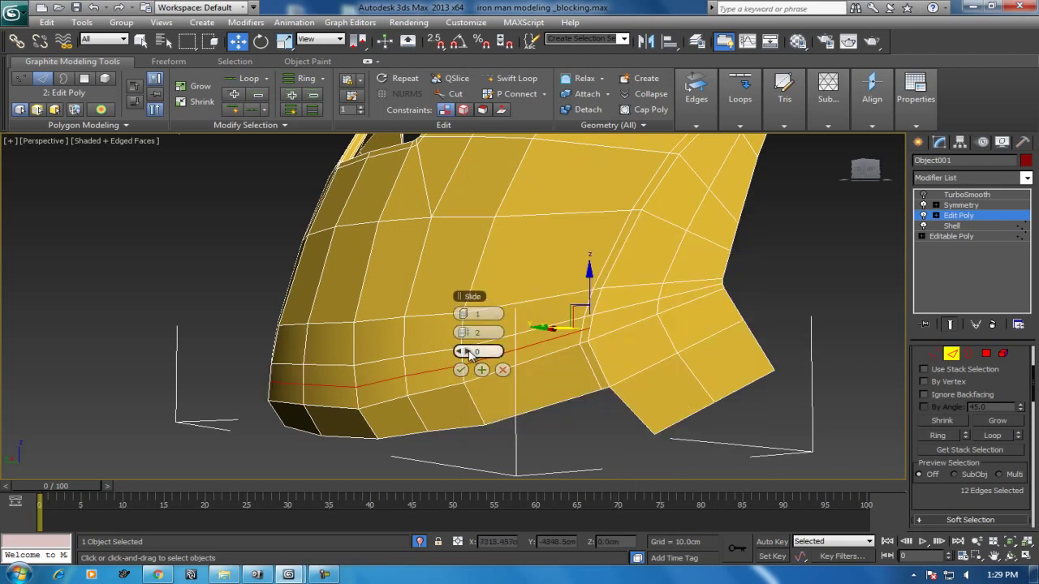
pyautogui.click(461, 329)
pyautogui.moveTo(468, 351)
pyautogui.mouseDown()
pyautogui.moveTo(333, 402)
pyautogui.moveTo(448, 354)
pyautogui.moveTo(399, 371)
pyautogui.mouseUp()
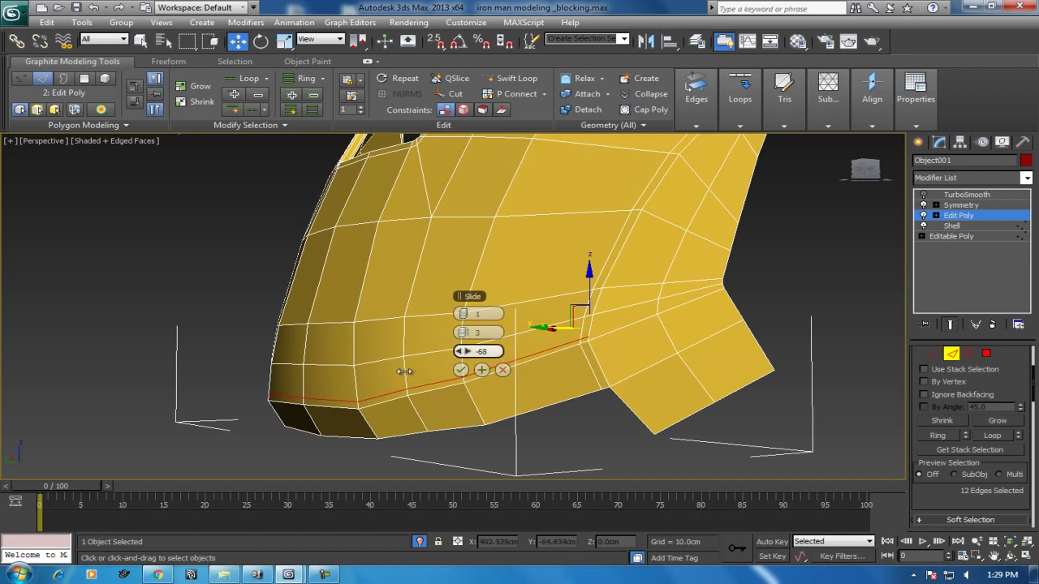
pyautogui.click(460, 370)
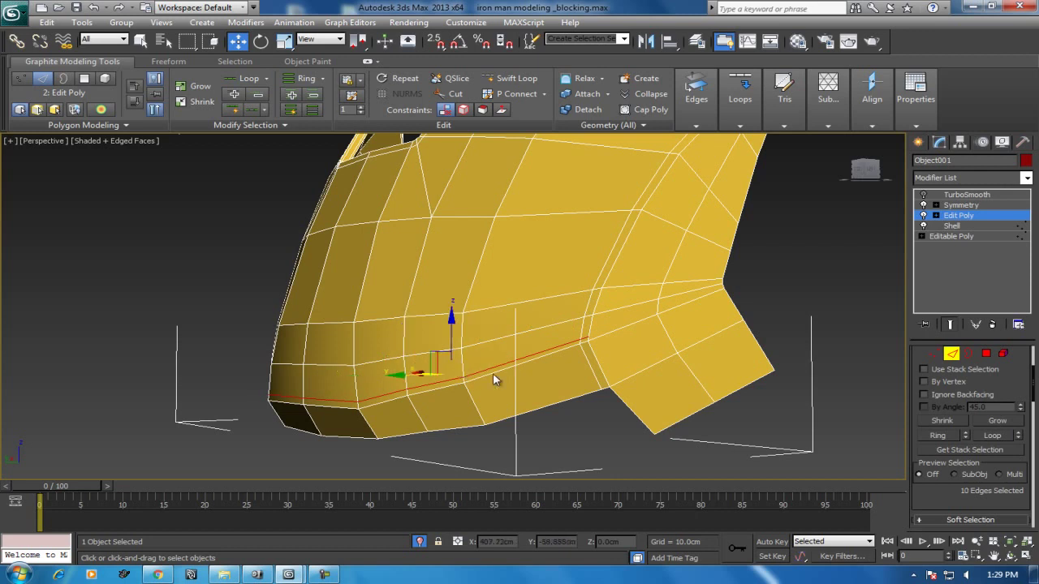
# Connect the edge ring beside the jaw notch with a negative slide, then select the notch corner vertex
pyautogui.click(619, 382)
pyautogui.hotkey('alt', 'r')
pyautogui.rightClick(615, 335)
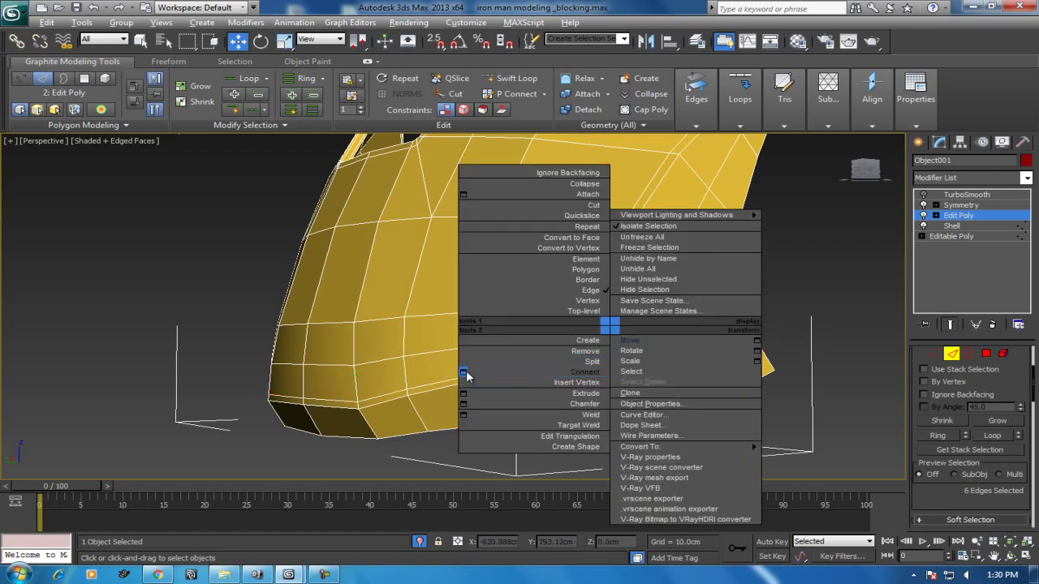
pyautogui.click(467, 371)
pyautogui.moveTo(465, 352); pyautogui.dragTo(423, 356)
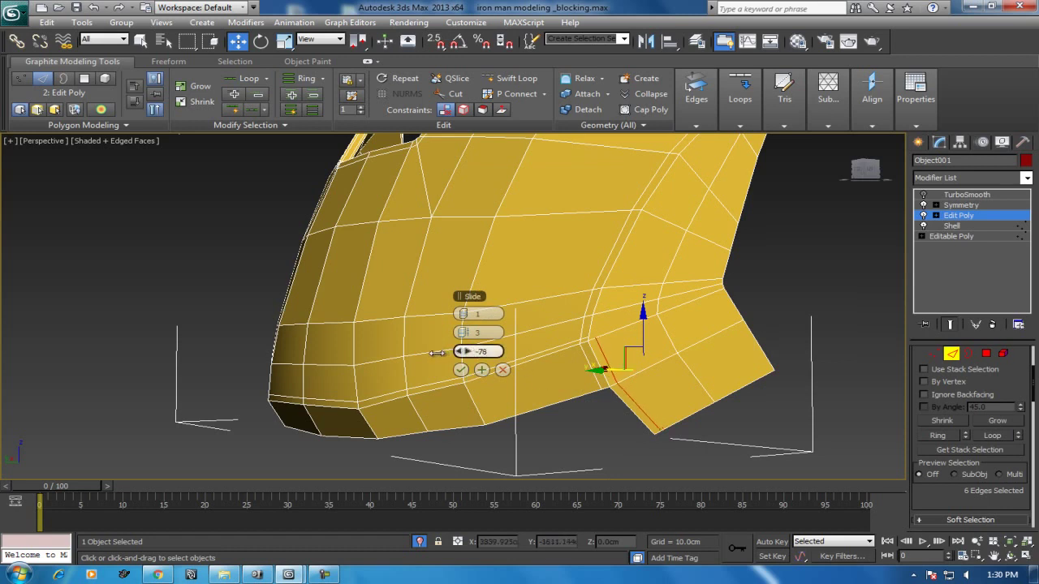
pyautogui.click(460, 370)
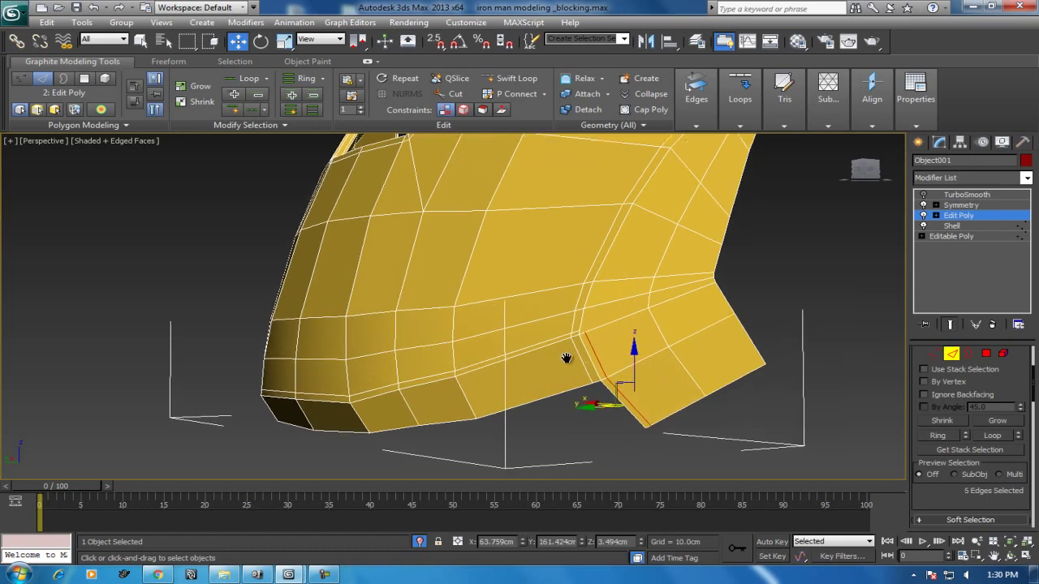
pyautogui.scroll(3, 568, 359)
pyautogui.scroll(2, 568, 359)
pyautogui.press('1')
pyautogui.click(571, 336)
# Try merging two nearby faceplate vertices, then undo the merge
pyautogui.keyDown('ctrl'); pyautogui.click(566, 335); pyautogui.keyUp('ctrl')
pyautogui.rightClick(507, 342)
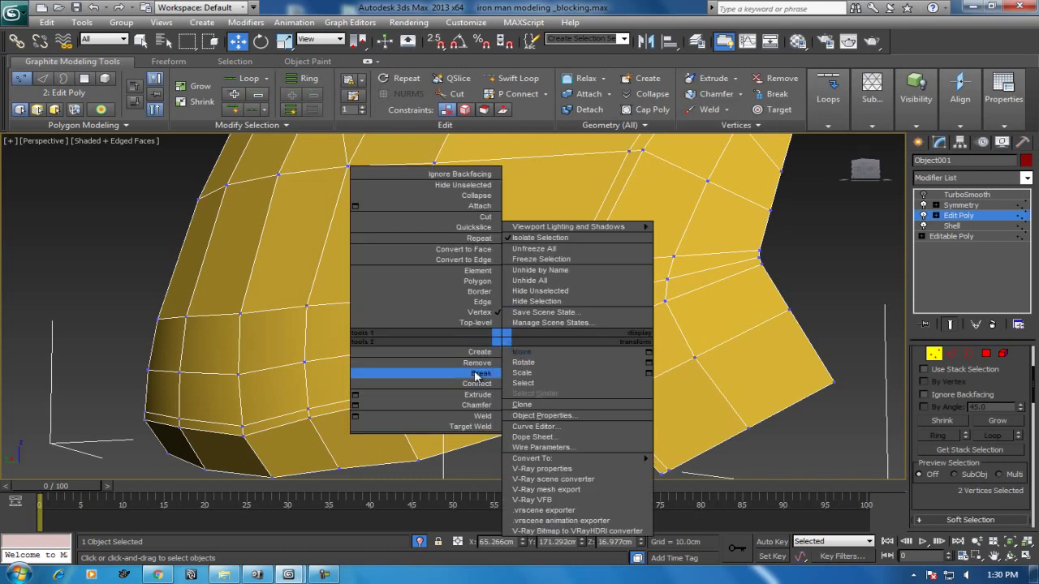
pyautogui.click(475, 388)
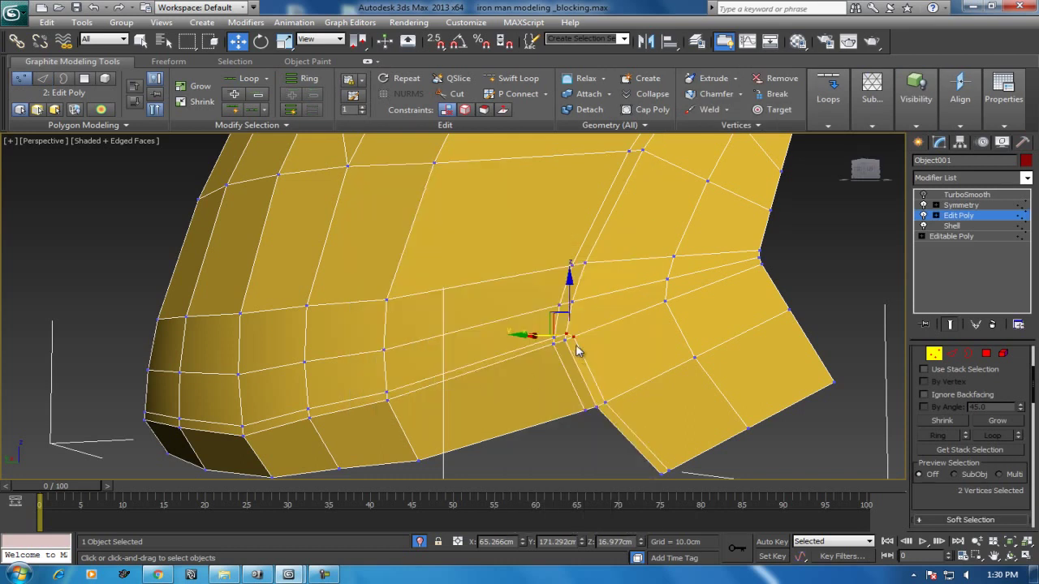
pyautogui.rightClick(594, 315)
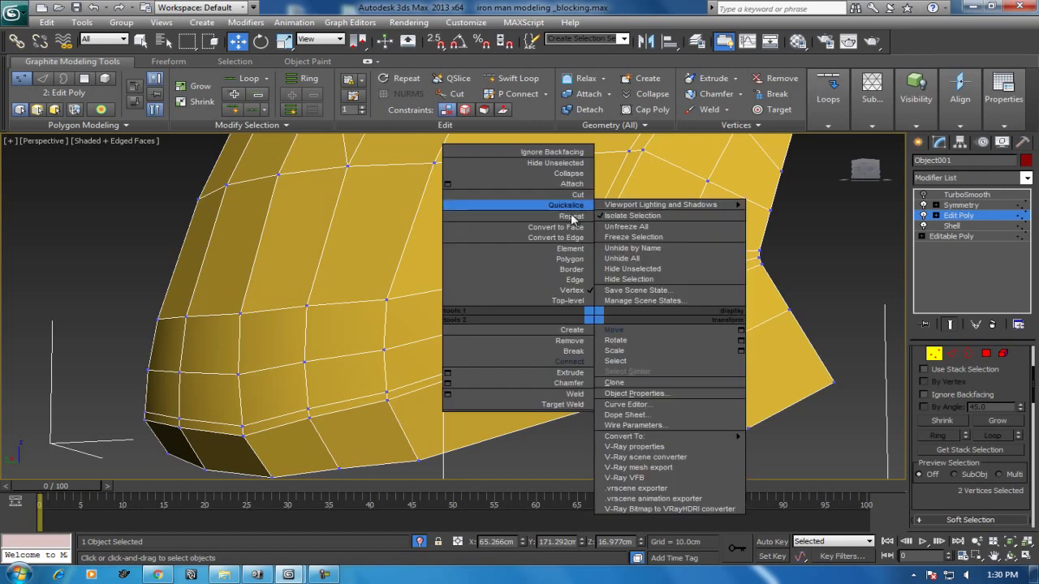
pyautogui.click(574, 175)
pyautogui.hotkey('ctrl', 'z')
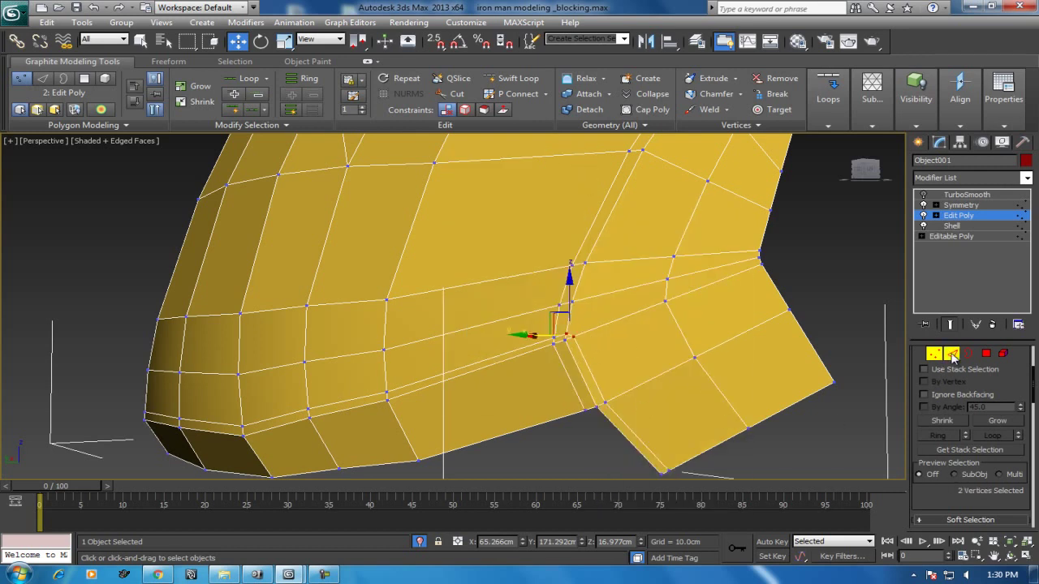
# In Edge mode, ring-select the edges across the faceplate's bottom rim band
pyautogui.click(952, 355)
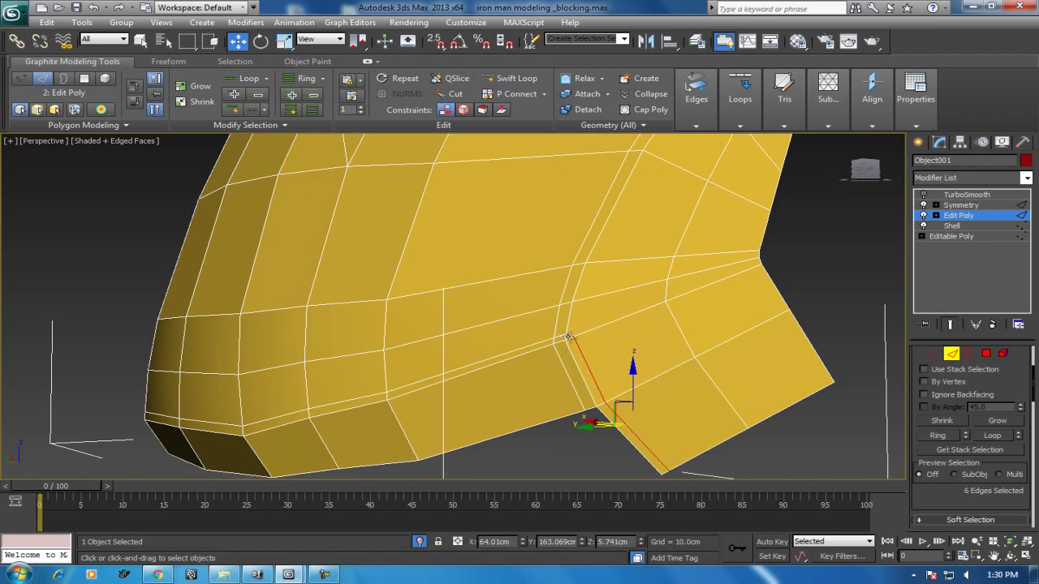
pyautogui.click(571, 335)
pyautogui.rightClick(579, 218)
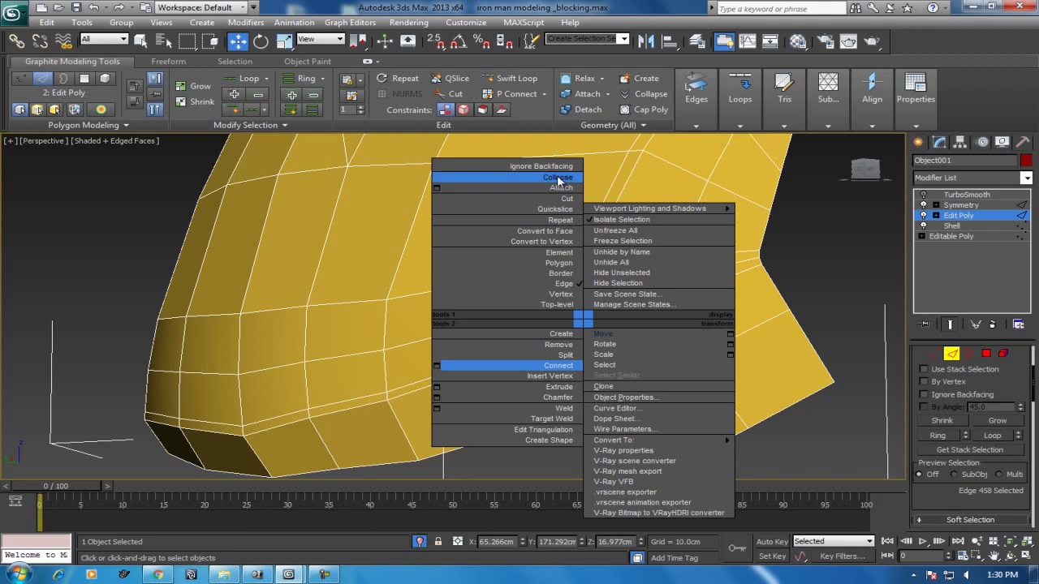
pyautogui.click(566, 206)
pyautogui.click(576, 360)
pyautogui.hotkey('alt', 'r')
pyautogui.keyDown('alt'); pyautogui.moveTo(673, 428); pyautogui.dragTo(666, 424); pyautogui.keyUp('alt')
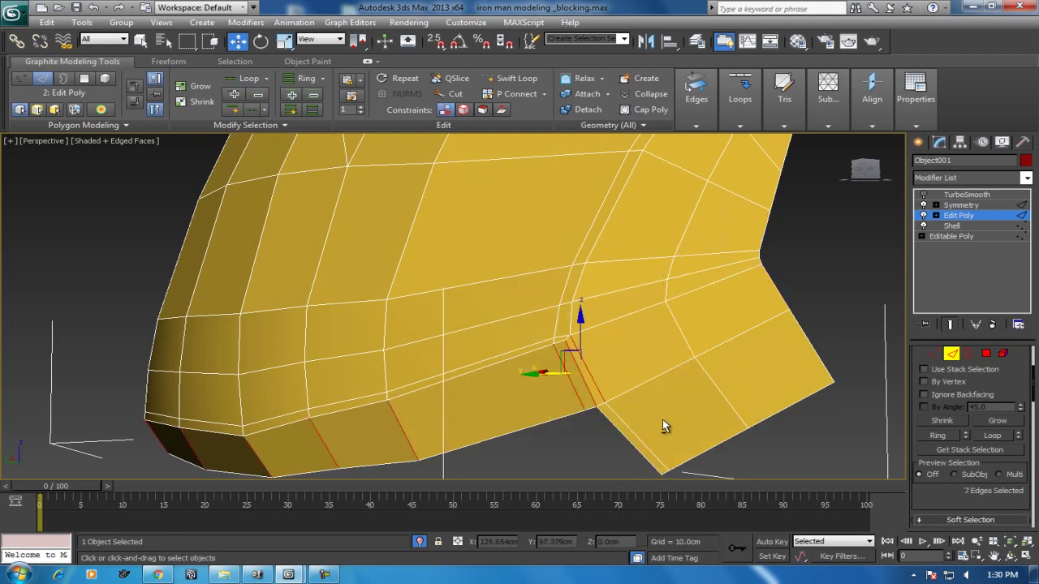
# Connect the rim edges with one segment, slid to 67 close to the bottom rim
pyautogui.rightClick(651, 300)
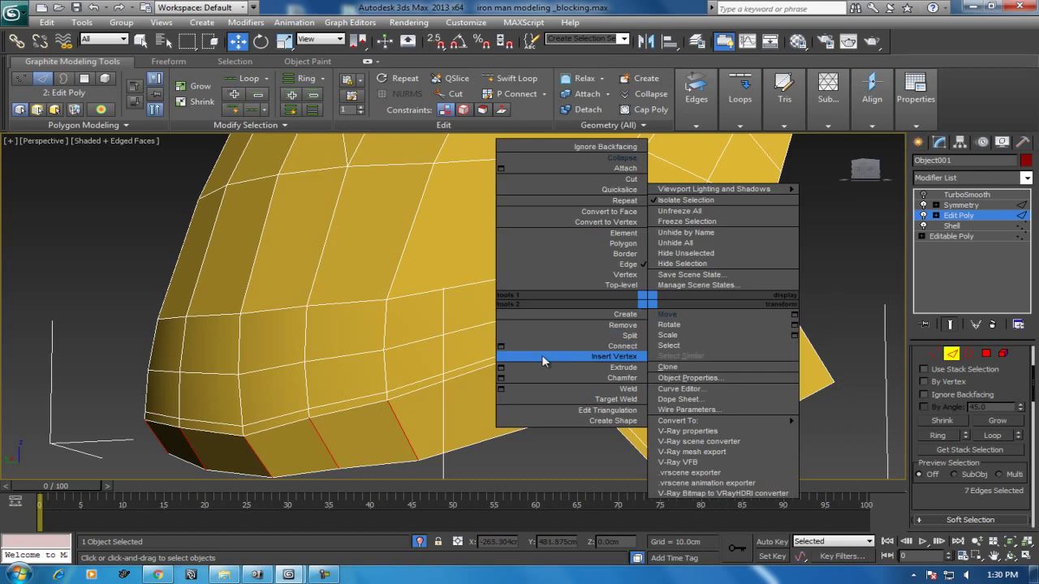
pyautogui.click(501, 348)
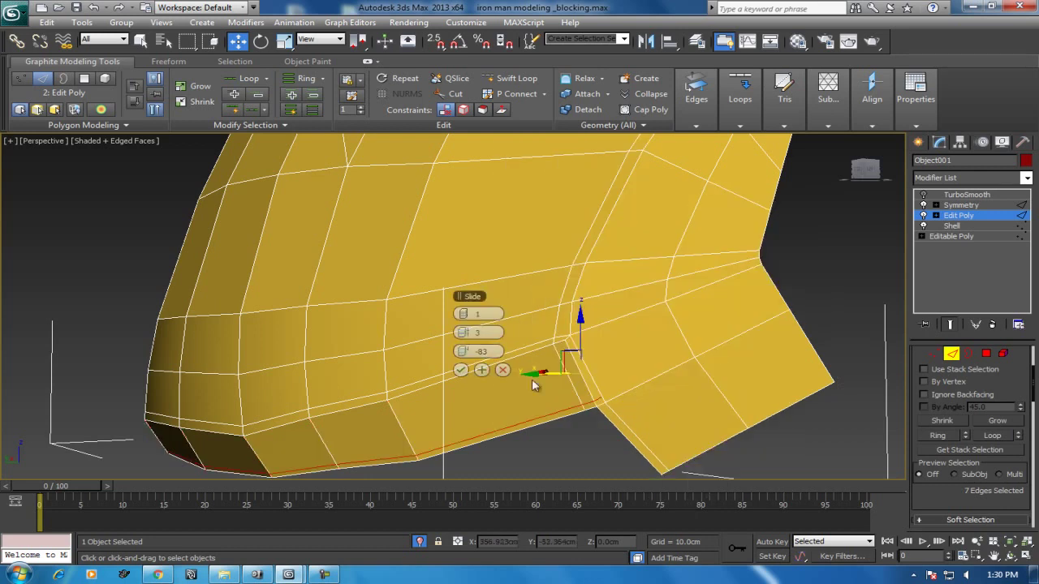
pyautogui.click(471, 319)
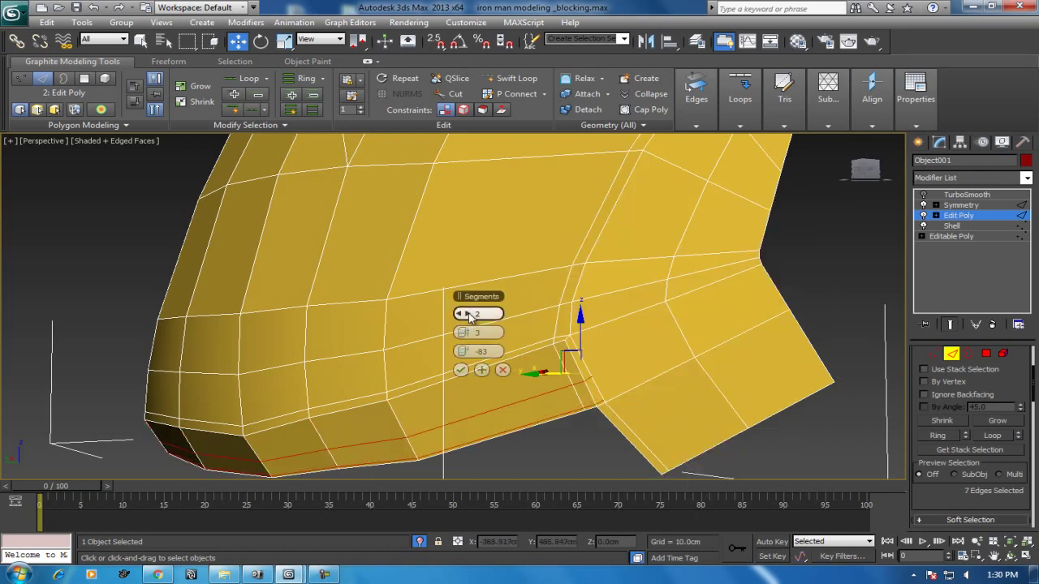
pyautogui.rightClick(470, 351)
pyautogui.moveTo(469, 334); pyautogui.dragTo(651, 277)
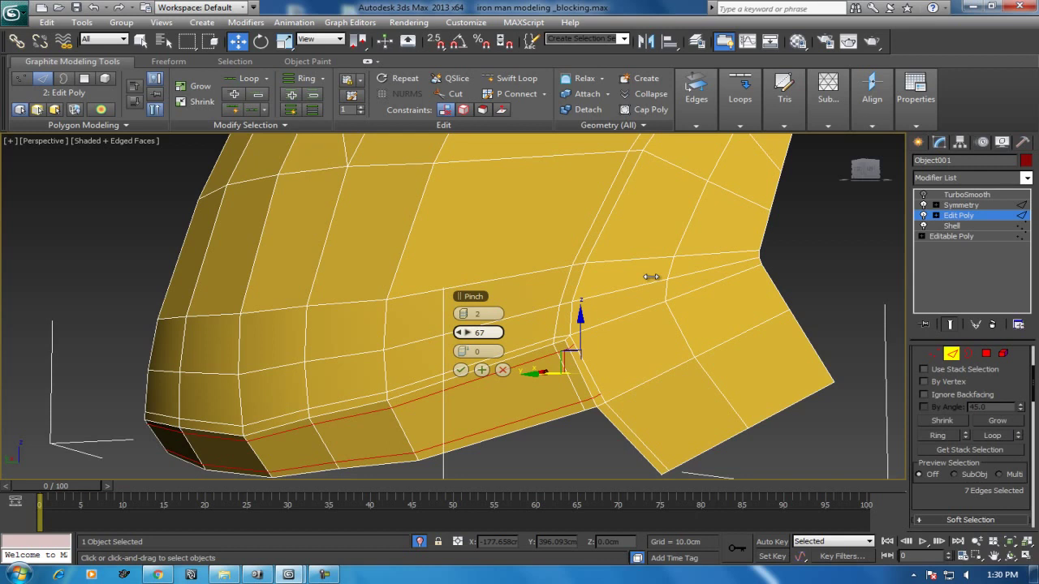
pyautogui.click(461, 313)
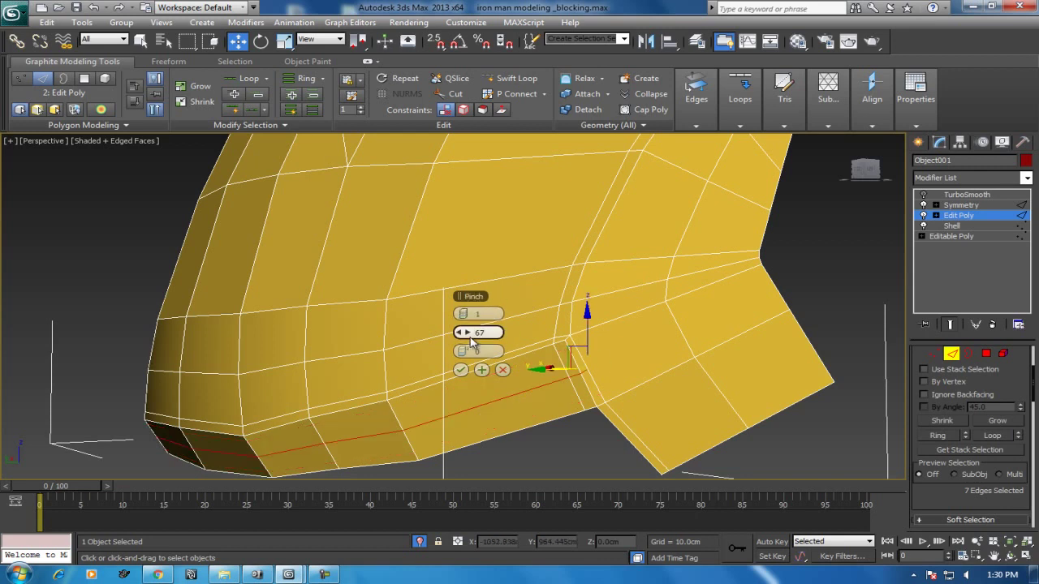
pyautogui.rightClick(468, 333)
pyautogui.moveTo(467, 351); pyautogui.dragTo(663, 315)
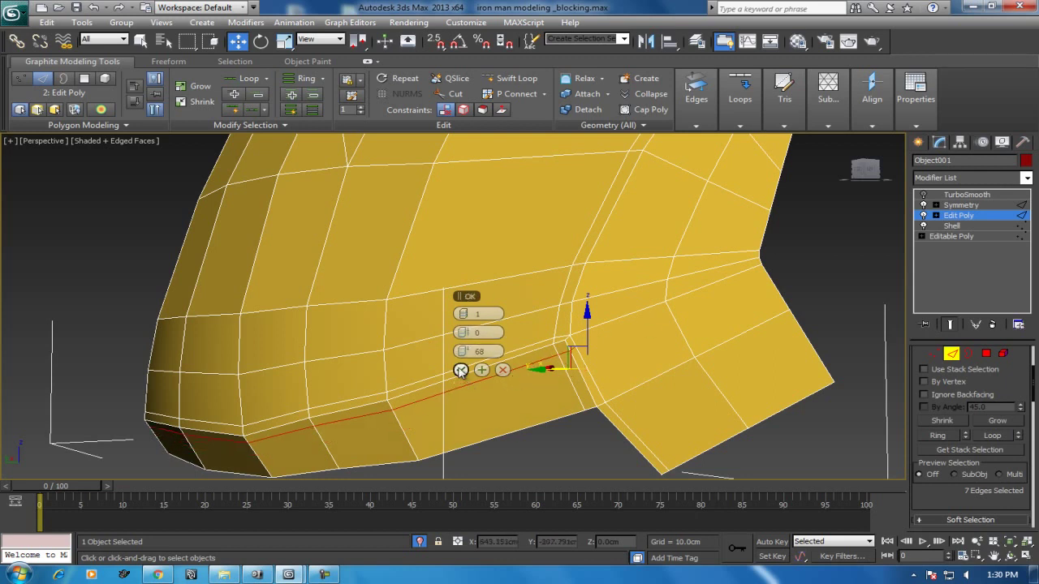
pyautogui.click(460, 369)
# Loop-select the seam above the jaw notch and connect it with slide -83
pyautogui.click(601, 325)
pyautogui.doubleClick(601, 324)
pyautogui.rightClick(596, 323)
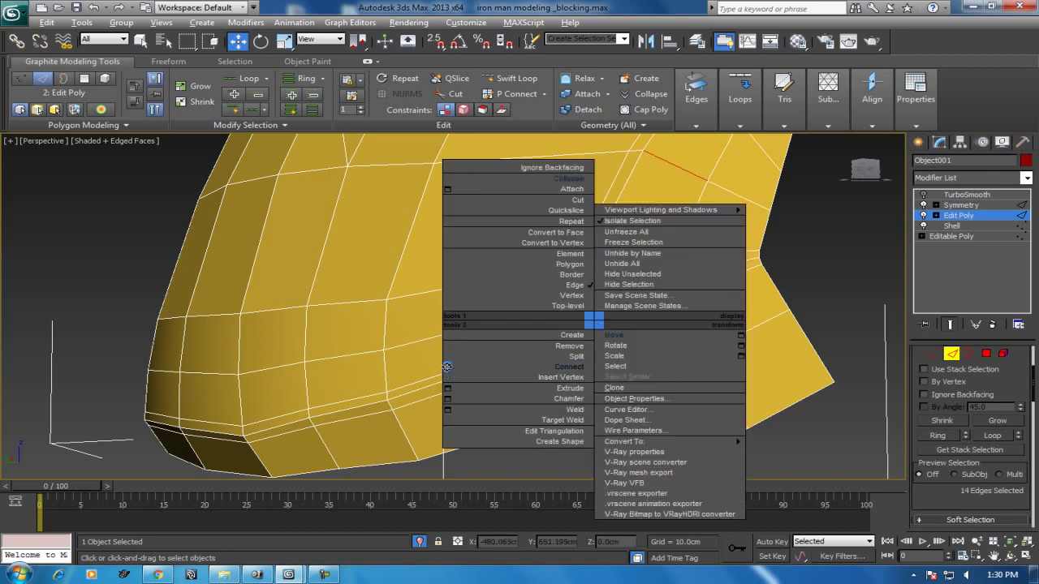
pyautogui.click(446, 367)
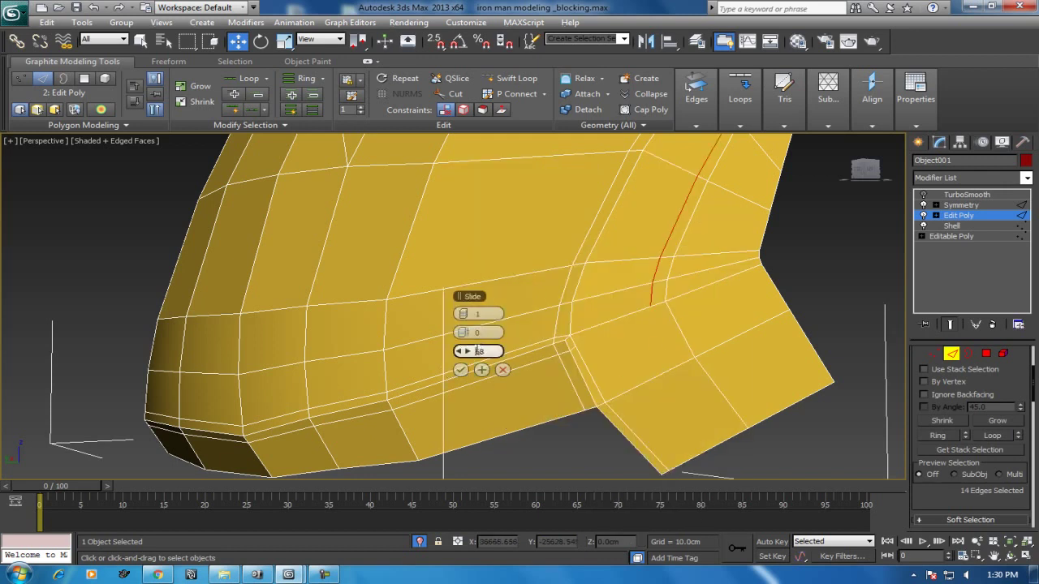
pyautogui.write('-')
pyautogui.moveTo(487, 351); pyautogui.dragTo(429, 348)
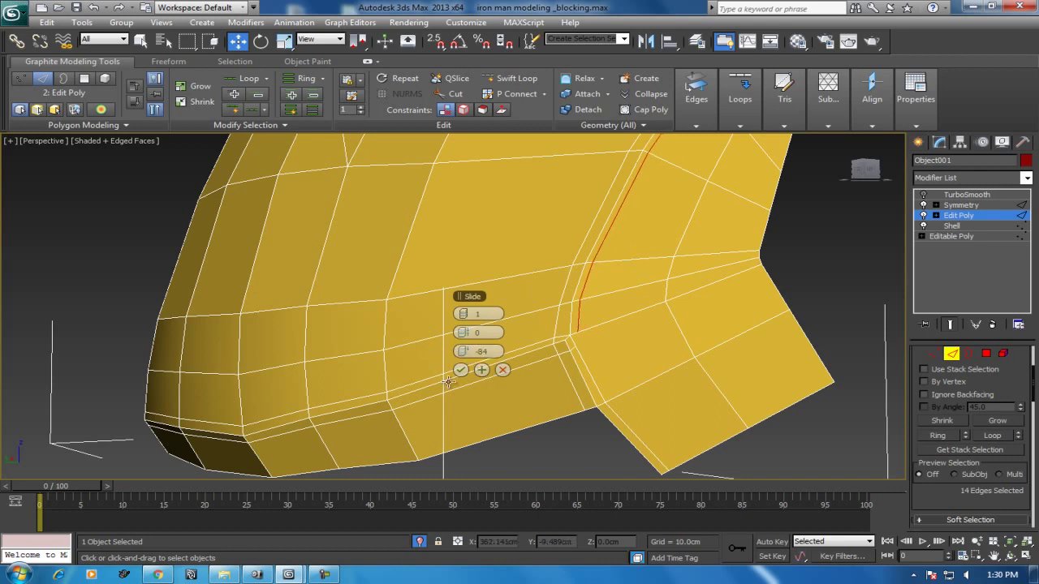
pyautogui.click(461, 369)
# Orbit and zoom in on the jaw notch corner, picking edges near it
pyautogui.click(934, 355)
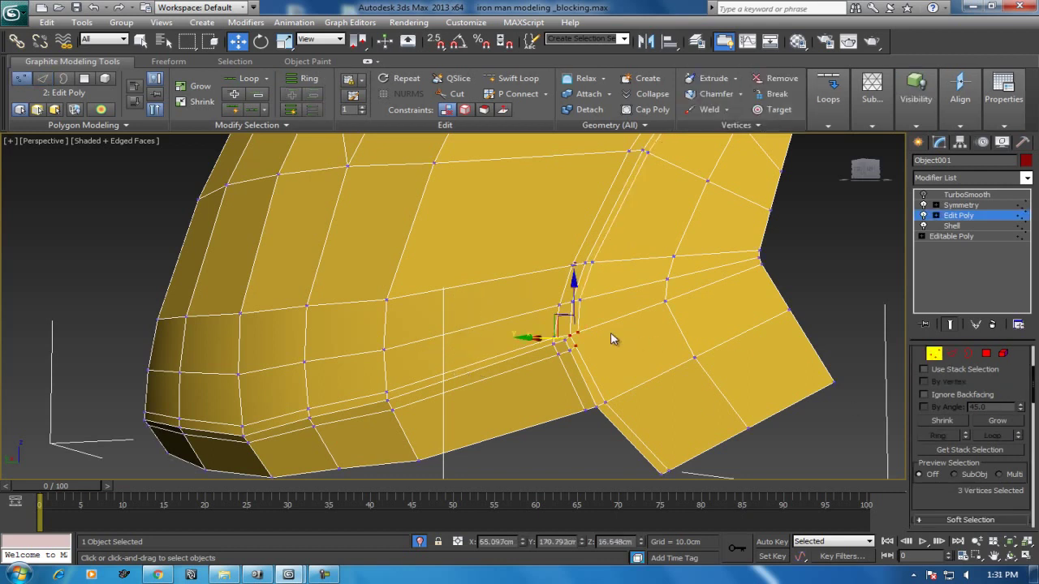
pyautogui.click(581, 336)
pyautogui.moveTo(600, 352)
pyautogui.keyDown('alt'); pyautogui.mouseDown(button='middle')
pyautogui.moveTo(382, 352)
pyautogui.moveTo(337, 365)
pyautogui.moveTo(510, 333)
pyautogui.moveTo(643, 287)
pyautogui.moveTo(639, 359)
pyautogui.moveTo(479, 350)
pyautogui.moveTo(819, 405)
pyautogui.mouseUp(button='middle'); pyautogui.keyUp('alt')
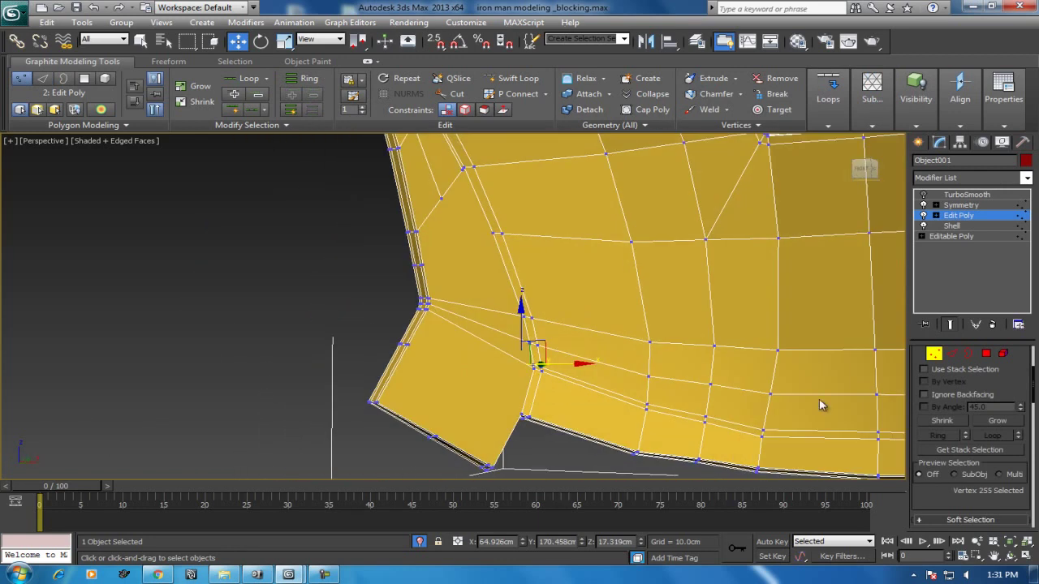
pyautogui.click(953, 355)
pyautogui.click(522, 336)
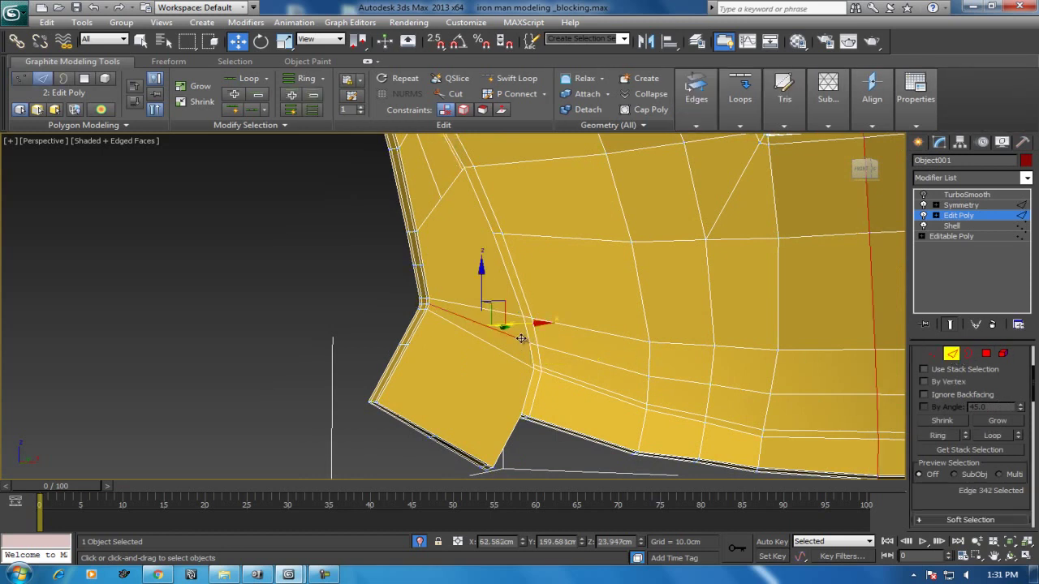
pyautogui.keyDown('ctrl'); pyautogui.click(520, 338); pyautogui.keyUp('ctrl')
pyautogui.keyDown('alt'); pyautogui.moveTo(515, 336); pyautogui.dragTo(512, 315, button='middle'); pyautogui.keyUp('alt')
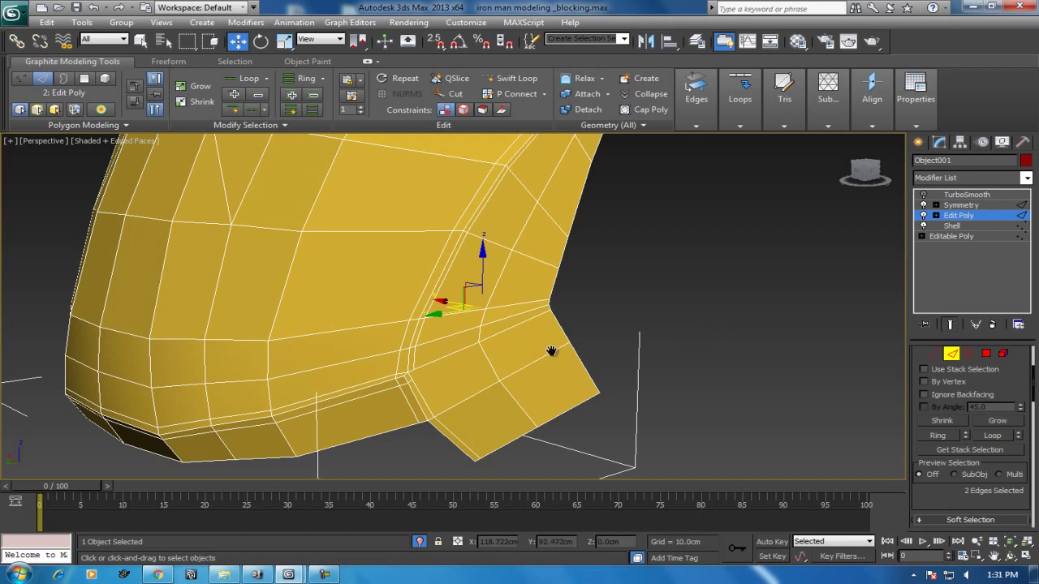
pyautogui.scroll(2, 549, 353)
pyautogui.moveTo(549, 352); pyautogui.dragTo(694, 333, button='middle')
pyautogui.keyDown('alt'); pyautogui.moveTo(576, 369); pyautogui.dragTo(539, 371, button='middle'); pyautogui.keyUp('alt')
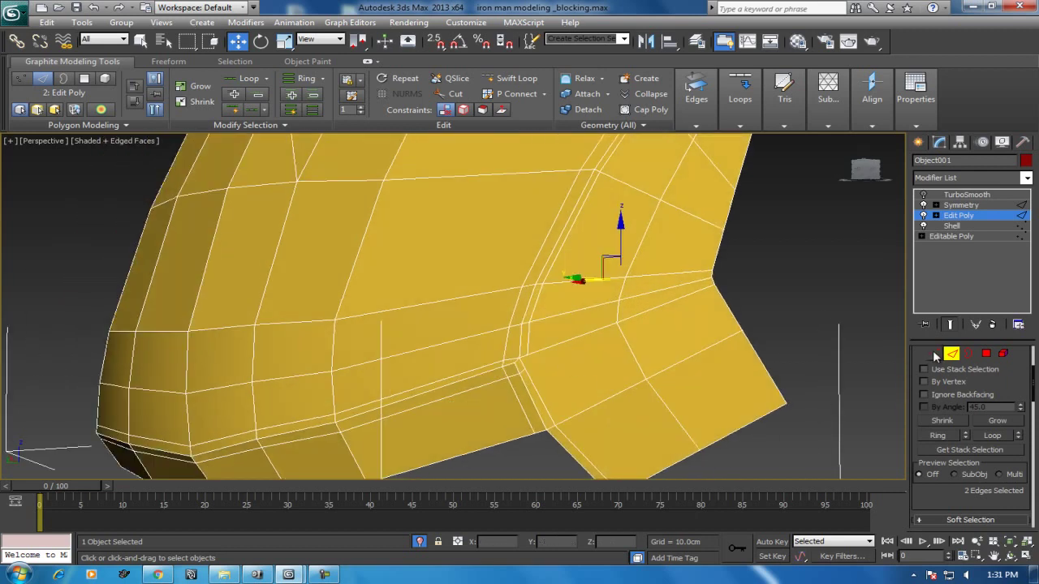
# Select the two vertices at the notch corner and collapse them into one
pyautogui.press('1')
pyautogui.keyDown('ctrl'); pyautogui.click(525, 368); pyautogui.keyUp('ctrl')
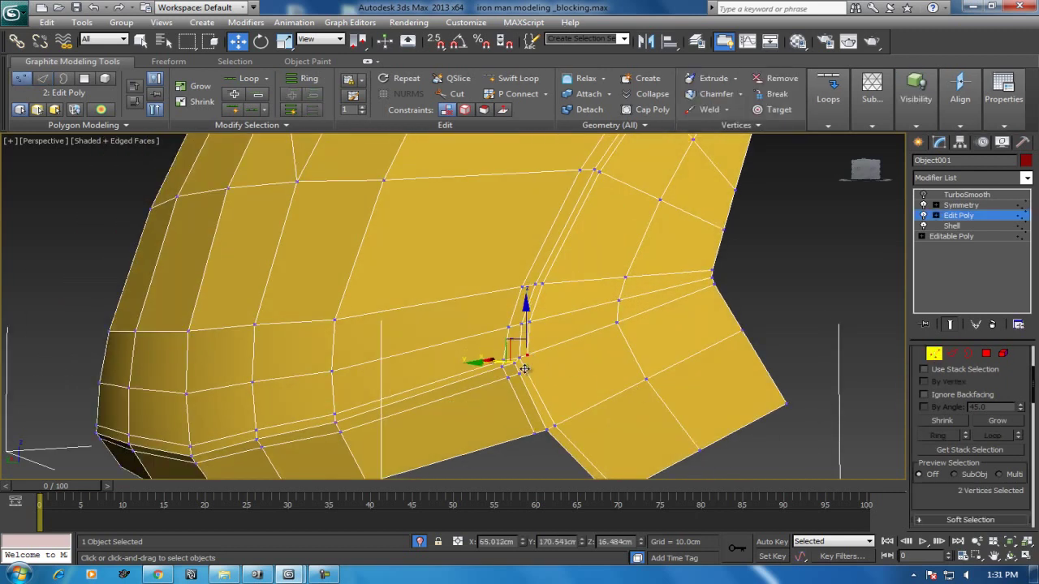
pyautogui.rightClick(566, 349)
pyautogui.click(539, 391)
pyautogui.keyDown('alt'); pyautogui.moveTo(552, 345); pyautogui.dragTo(568, 346, button='middle'); pyautogui.keyUp('alt')
pyautogui.rightClick(558, 357)
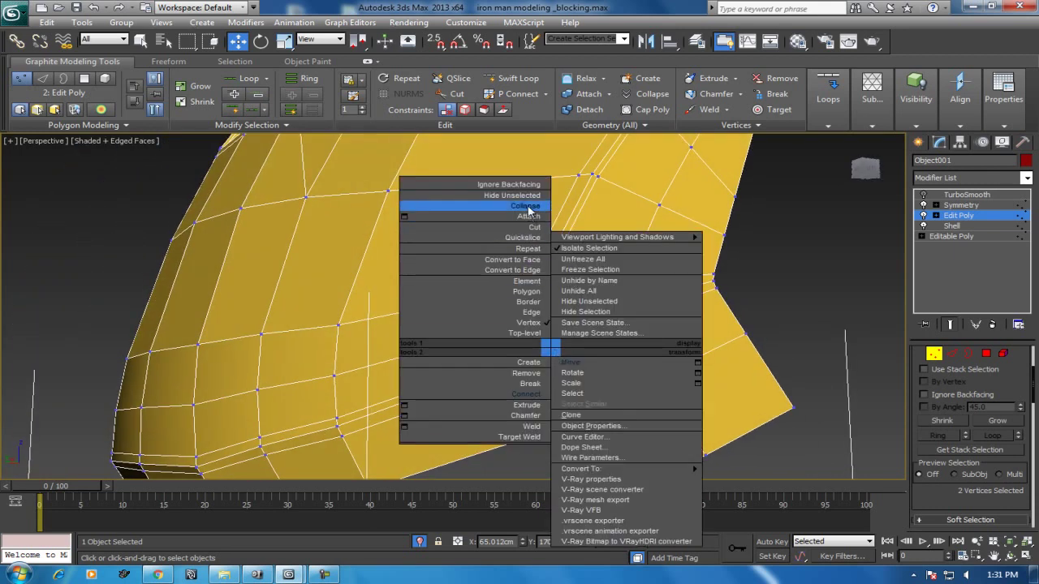
pyautogui.click(527, 206)
# Preview the mirrored, smoothed helmet, then turn off edged faces and re-centre the faceplate
pyautogui.click(960, 205)
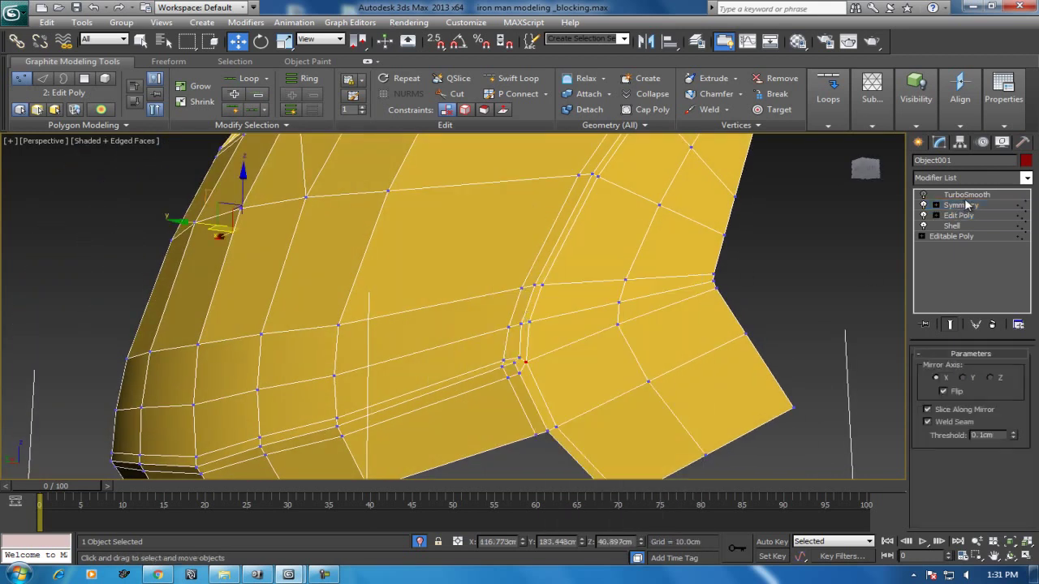
pyautogui.click(965, 195)
pyautogui.click(923, 195)
pyautogui.click(959, 215)
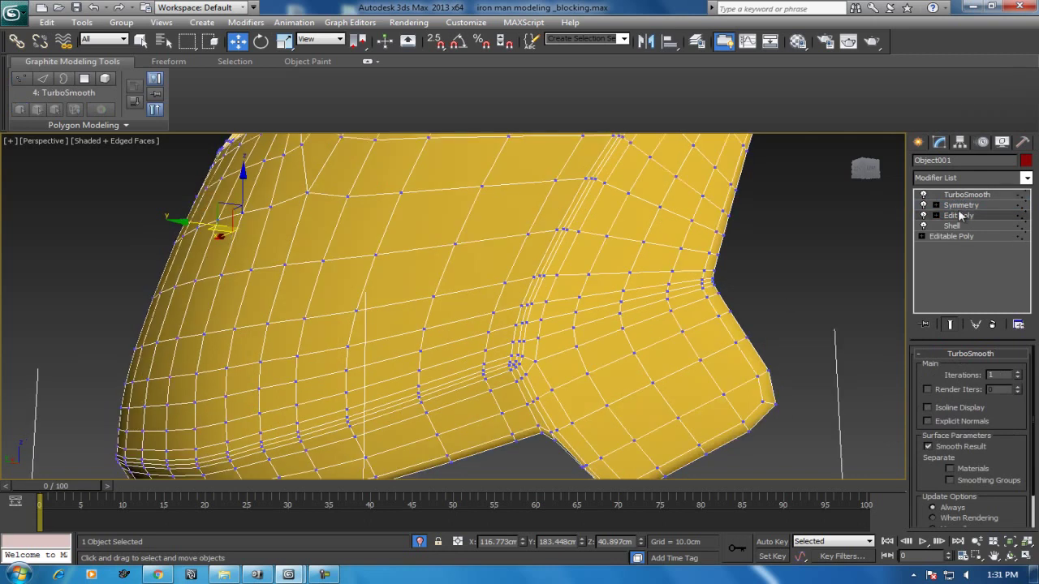
pyautogui.click(787, 299)
pyautogui.press('F4')
pyautogui.moveTo(710, 292)
pyautogui.mouseDown(button='middle')
pyautogui.moveTo(753, 294)
pyautogui.moveTo(663, 342)
pyautogui.moveTo(606, 255)
pyautogui.moveTo(595, 380)
pyautogui.mouseUp(button='middle')
pyautogui.keyDown('alt'); pyautogui.moveTo(435, 368); pyautogui.dragTo(476, 370, button='middle'); pyautogui.keyUp('alt')
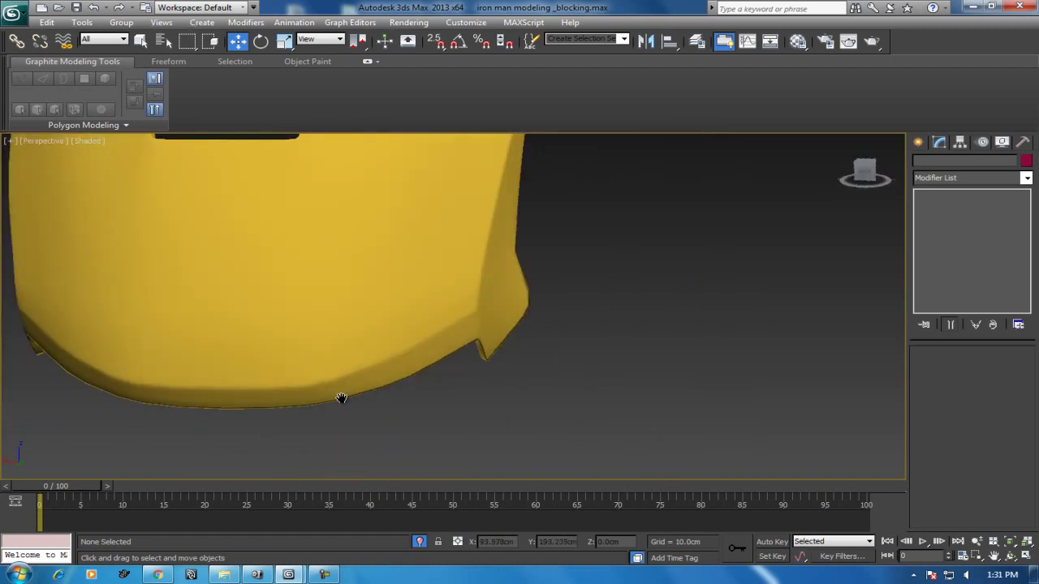
pyautogui.moveTo(342, 398); pyautogui.dragTo(414, 365, button='middle')
# With TurboSmooth off, select the faceplate element in Edit Poly and flip its normals
pyautogui.click(434, 374)
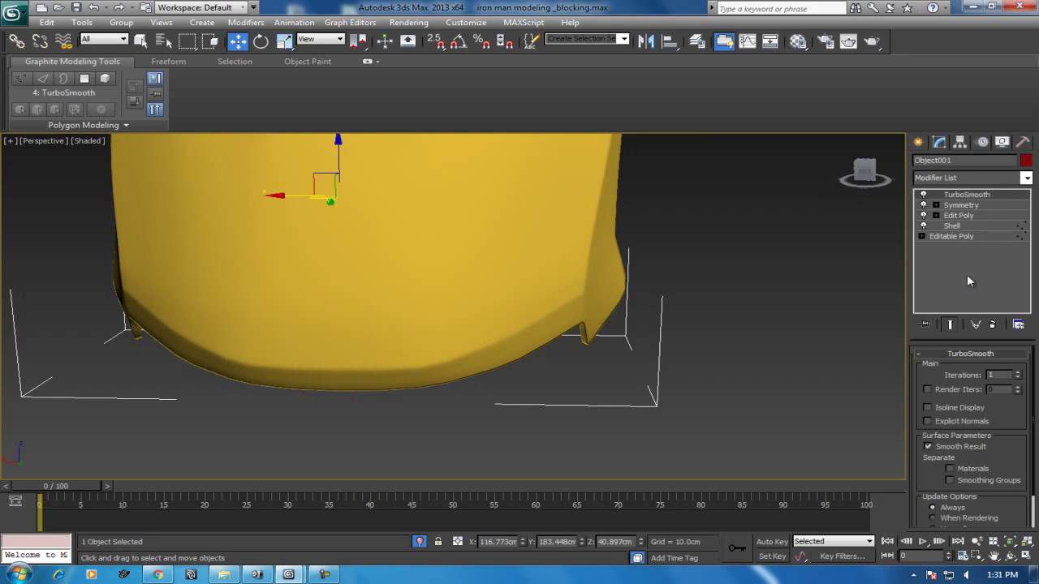
pyautogui.click(954, 217)
pyautogui.click(922, 196)
pyautogui.click(922, 195)
pyautogui.click(923, 195)
pyautogui.click(1003, 353)
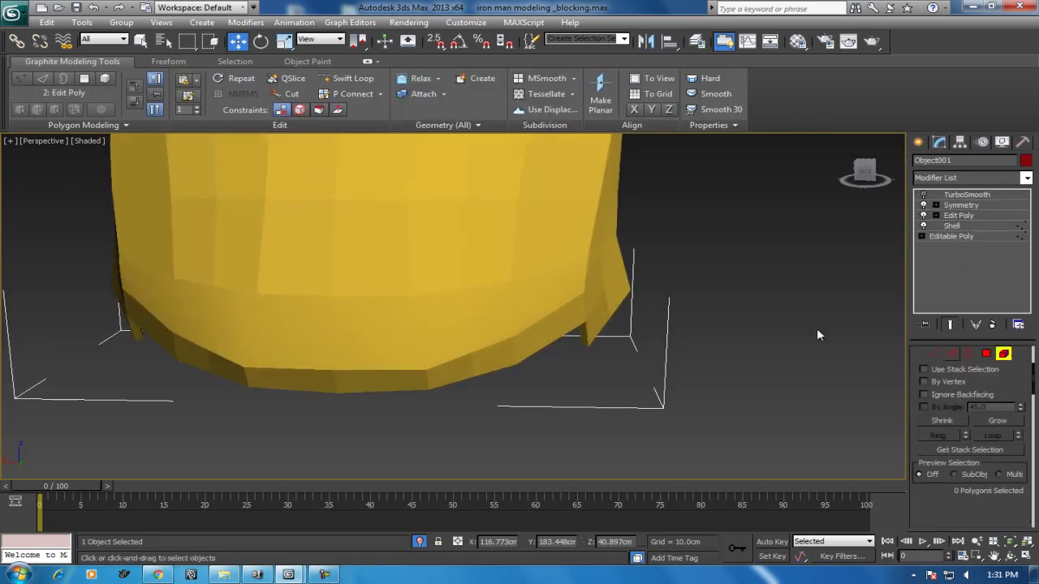
pyautogui.click(623, 300)
pyautogui.scroll(-1, 948, 455)
pyautogui.scroll(-3, 948, 454)
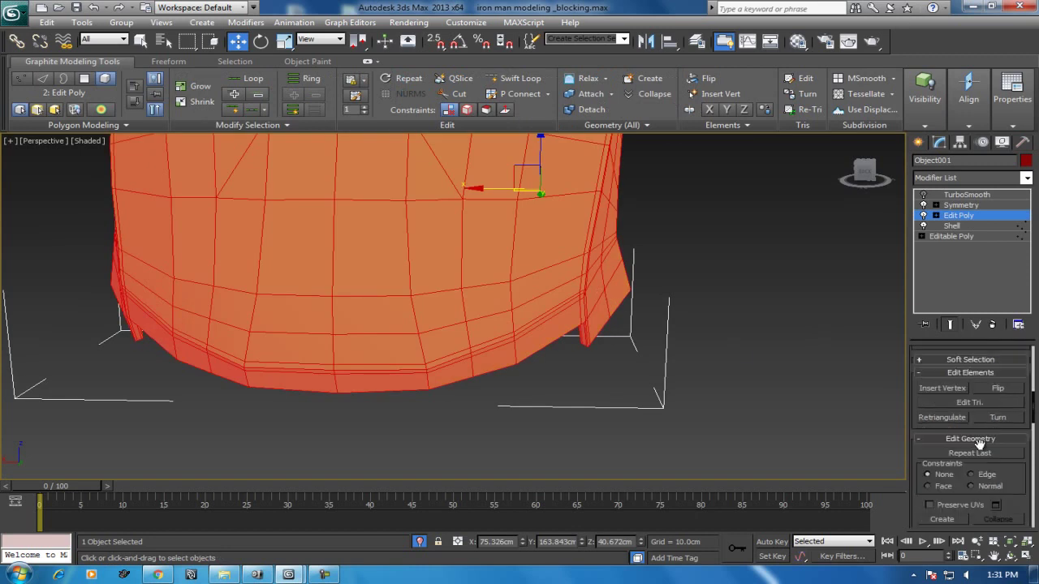
pyautogui.click(1006, 389)
# Show wireframe edges (F4) on the unsmoothed faceplate cage
pyautogui.click(768, 329)
pyautogui.moveTo(768, 329)
pyautogui.keyDown('alt'); pyautogui.mouseDown(button='middle')
pyautogui.moveTo(672, 279)
pyautogui.moveTo(700, 290)
pyautogui.mouseUp(button='middle'); pyautogui.keyUp('alt')
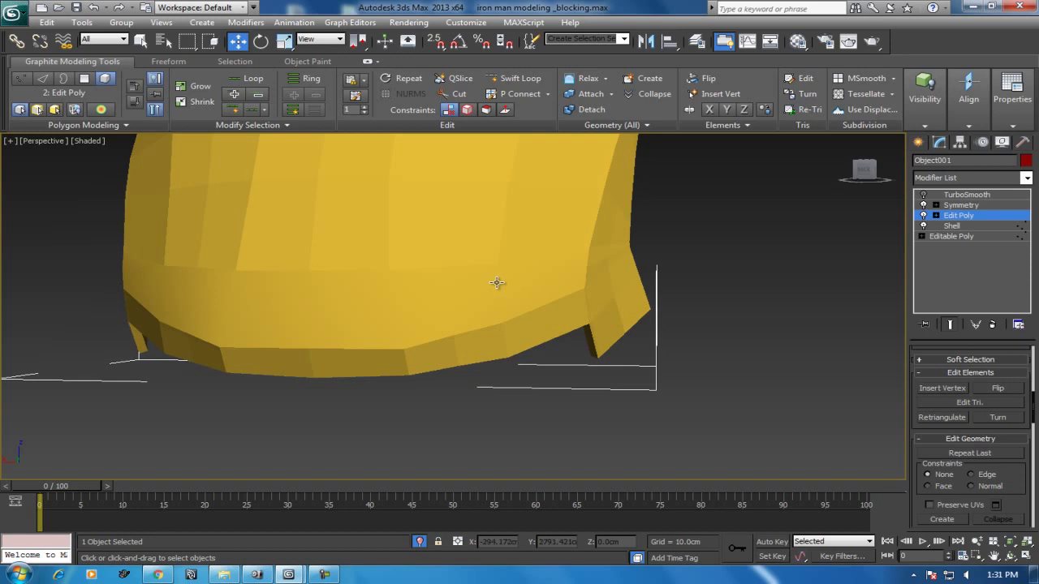
pyautogui.press('F4')
pyautogui.scroll(2, 723, 312)
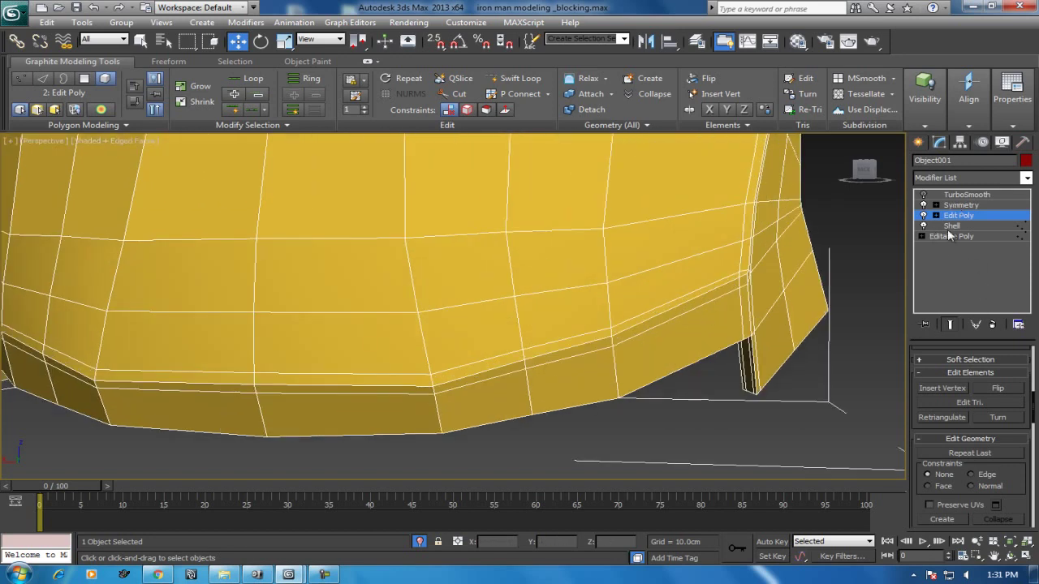
pyautogui.click(936, 216)
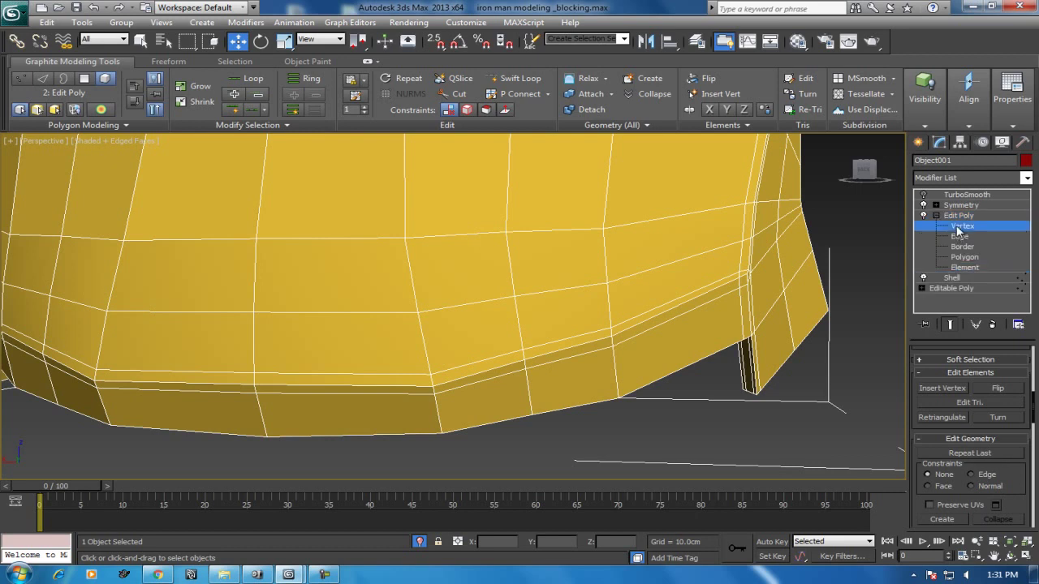
# Select a group of jaw rim vertices and slide them sideways along their edges
pyautogui.click(962, 225)
pyautogui.moveTo(456, 342); pyautogui.dragTo(430, 315)
pyautogui.keyDown('alt'); pyautogui.moveTo(430, 316); pyautogui.dragTo(463, 373, button='middle'); pyautogui.keyUp('alt')
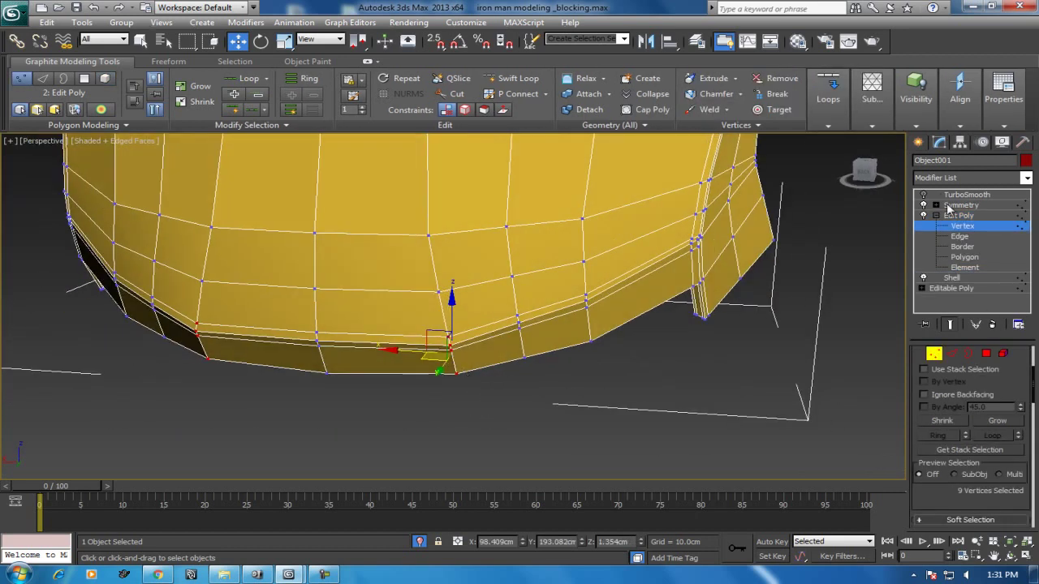
pyautogui.click(922, 196)
pyautogui.click(923, 197)
pyautogui.scroll(-2, 1015, 382)
pyautogui.scroll(-2, 1012, 398)
pyautogui.scroll(-2, 1009, 417)
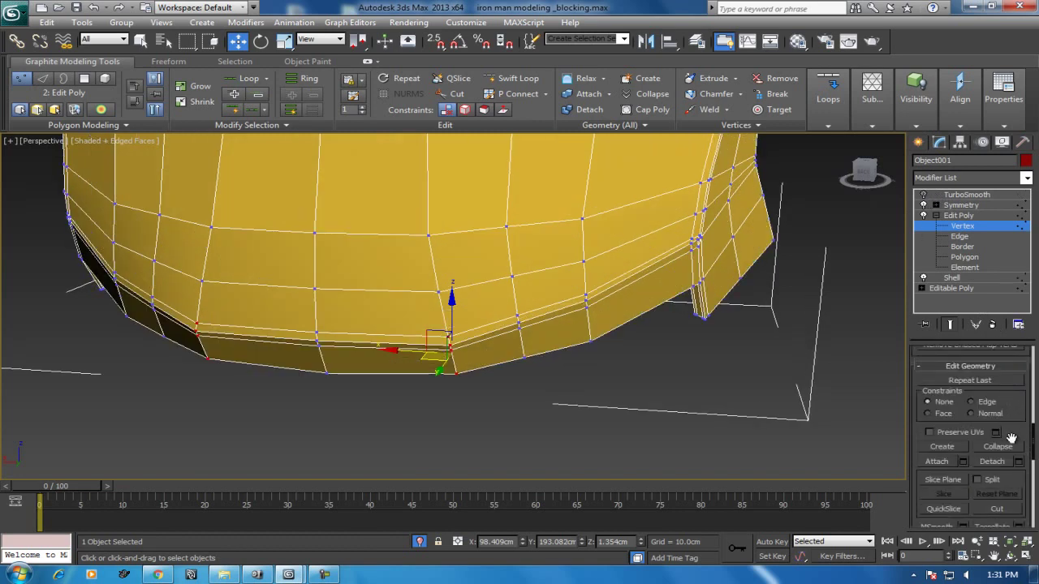
pyautogui.moveTo(398, 351); pyautogui.dragTo(361, 347)
# Nudge individual upper rim vertices slightly left and down to refine the jaw rim
pyautogui.click(438, 292)
pyautogui.moveTo(399, 290); pyautogui.dragTo(373, 285)
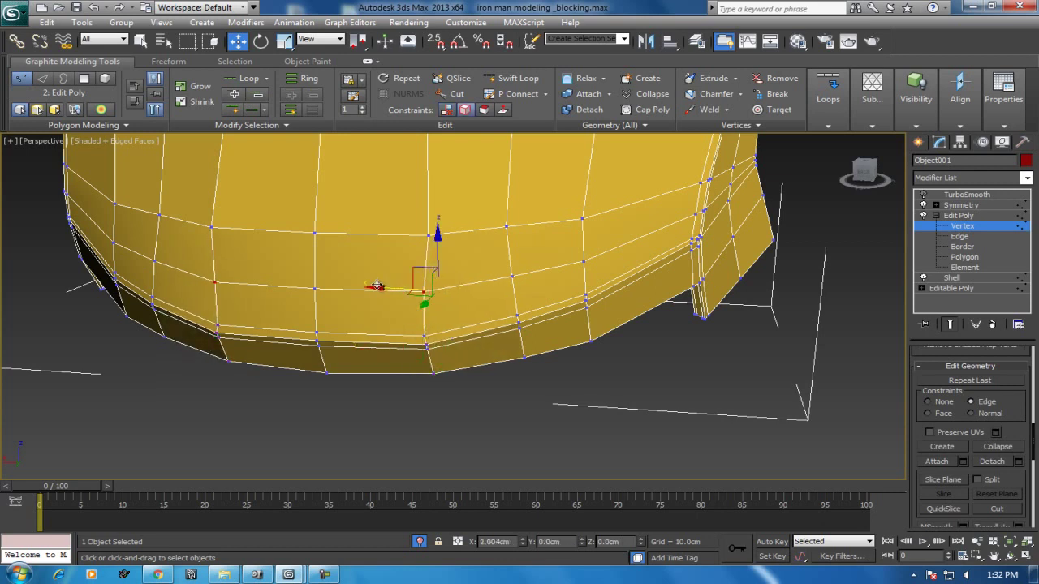
pyautogui.click(519, 317)
pyautogui.moveTo(543, 350)
pyautogui.keyDown('alt'); pyautogui.mouseDown(button='middle')
pyautogui.moveTo(548, 202)
pyautogui.moveTo(546, 315)
pyautogui.moveTo(475, 329)
pyautogui.mouseUp(button='middle'); pyautogui.keyUp('alt')
pyautogui.moveTo(459, 331); pyautogui.dragTo(452, 333)
pyautogui.click(585, 304)
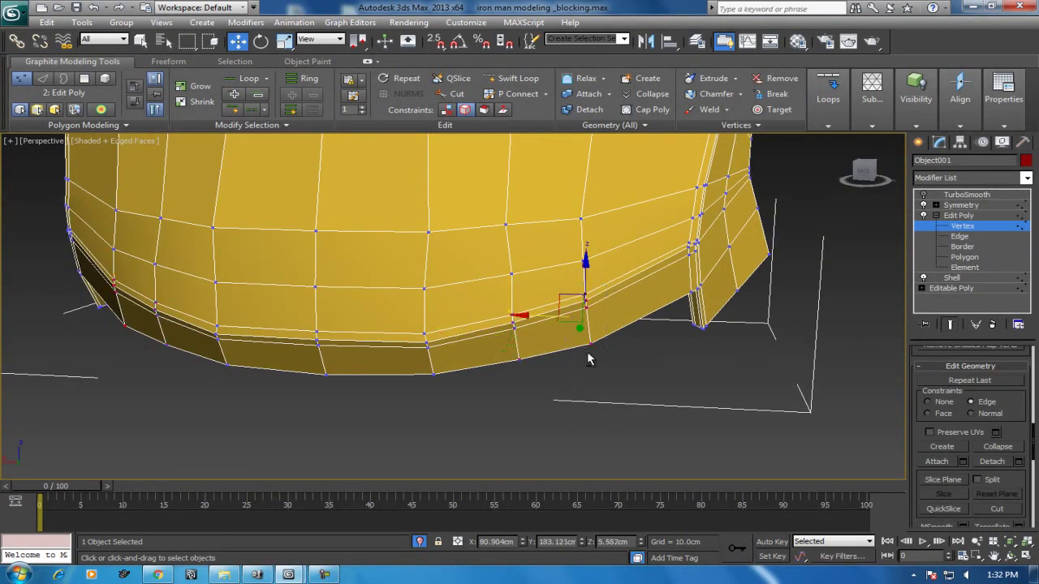
pyautogui.keyDown('alt'); pyautogui.moveTo(589, 360); pyautogui.dragTo(546, 336, button='middle'); pyautogui.keyUp('alt')
pyautogui.moveTo(546, 334); pyautogui.dragTo(543, 337)
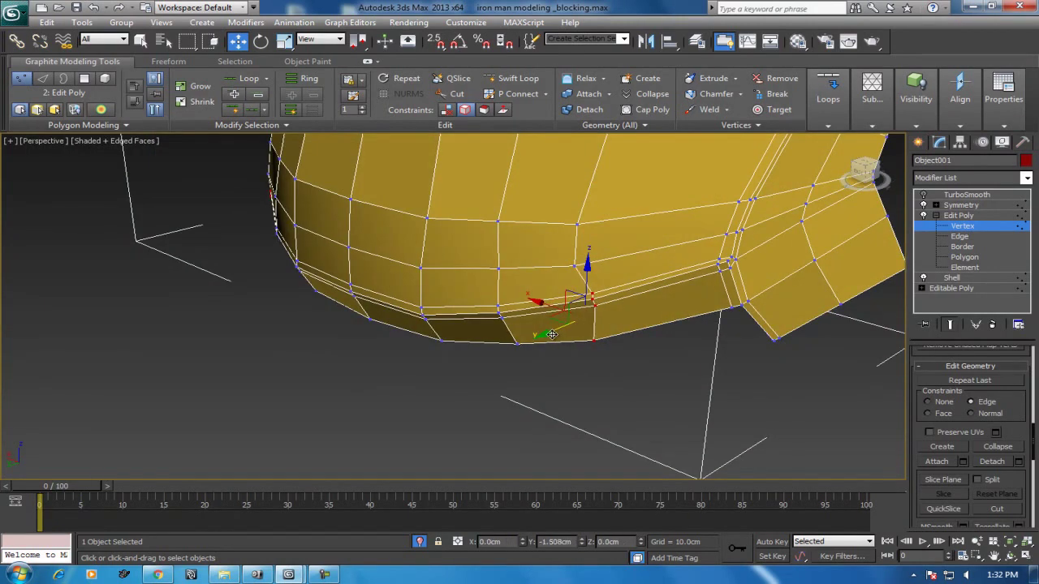
pyautogui.moveTo(628, 385); pyautogui.dragTo(556, 341)
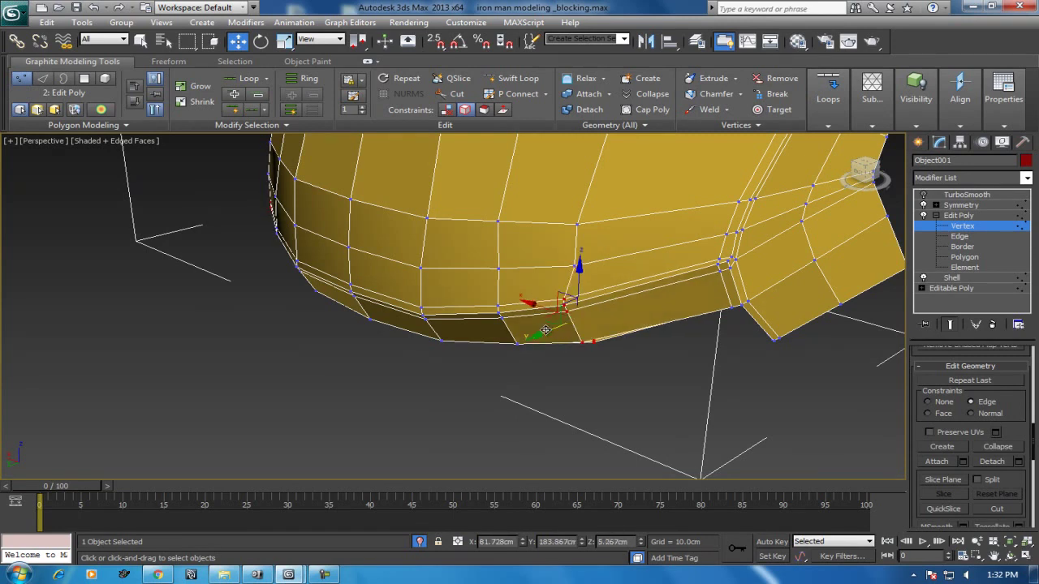
pyautogui.moveTo(584, 357)
pyautogui.keyDown('alt'); pyautogui.mouseDown(button='middle')
pyautogui.moveTo(625, 172)
pyautogui.moveTo(622, 190)
pyautogui.mouseUp(button='middle'); pyautogui.keyUp('alt')
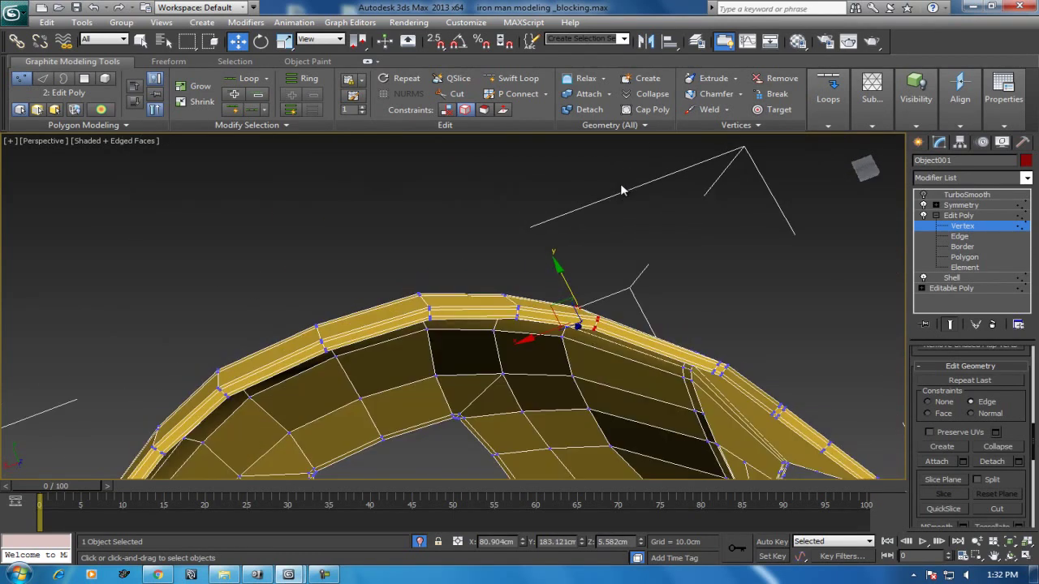
# Re-enable TurboSmooth and hide edged faces to review the smooth faceplate
pyautogui.click(958, 215)
pyautogui.click(966, 195)
pyautogui.click(923, 195)
pyautogui.moveTo(661, 266)
pyautogui.keyDown('alt'); pyautogui.mouseDown(button='middle')
pyautogui.moveTo(619, 411)
pyautogui.moveTo(656, 257)
pyautogui.moveTo(648, 179)
pyautogui.moveTo(595, 292)
pyautogui.moveTo(673, 277)
pyautogui.moveTo(479, 394)
pyautogui.mouseUp(button='middle'); pyautogui.keyUp('alt')
pyautogui.press('F4')
pyautogui.scroll(-5, 640, 278)
pyautogui.moveTo(550, 348)
pyautogui.keyDown('alt'); pyautogui.mouseDown(button='middle')
pyautogui.moveTo(491, 371)
pyautogui.moveTo(485, 397)
pyautogui.mouseUp(button='middle'); pyautogui.keyUp('alt')
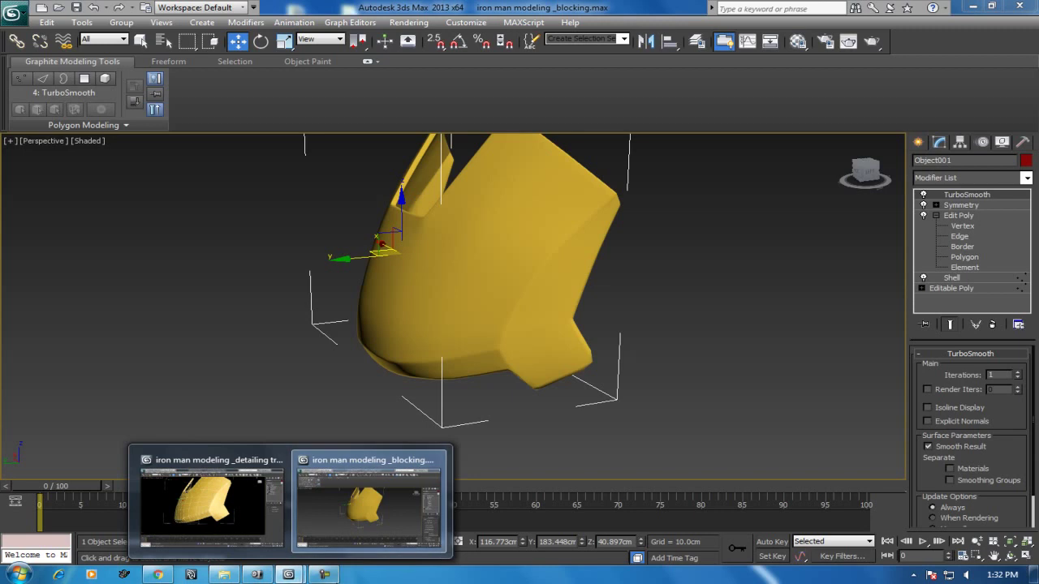
# Select the thin side strip polygons with Loop and Grow, and delete them
pyautogui.click(324, 575)
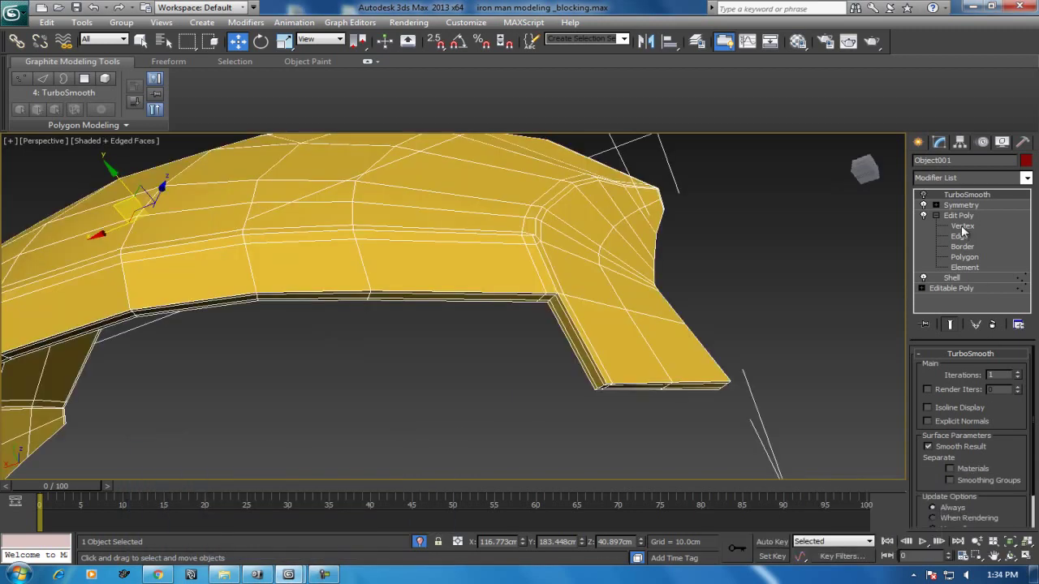
pyautogui.click(964, 258)
pyautogui.click(573, 309)
pyautogui.keyDown('alt'); pyautogui.moveTo(573, 309); pyautogui.dragTo(629, 339, button='middle'); pyautogui.keyUp('alt')
pyautogui.keyDown('shift'); pyautogui.click(646, 393); pyautogui.keyUp('shift')
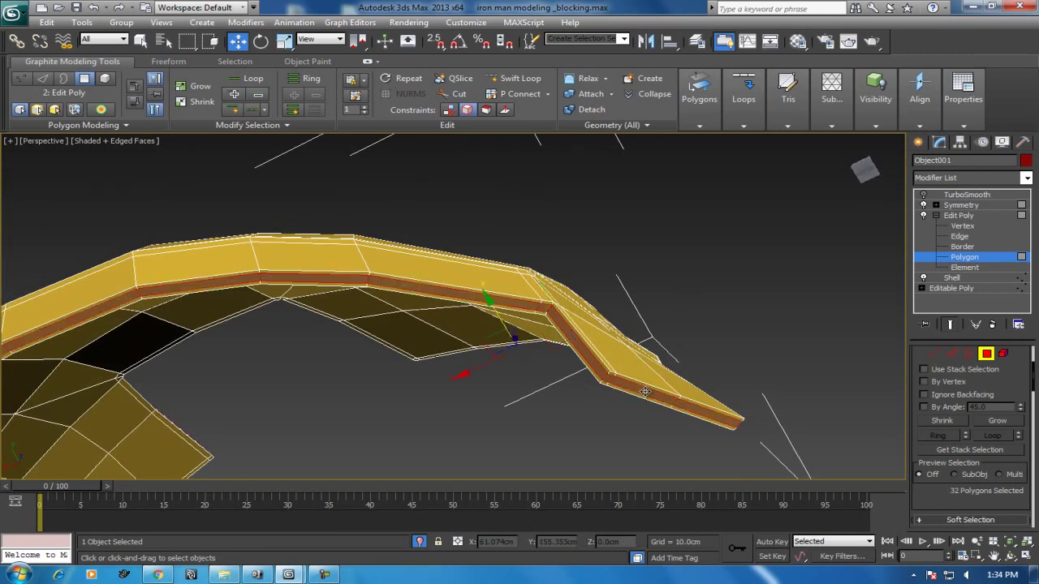
pyautogui.click(997, 421)
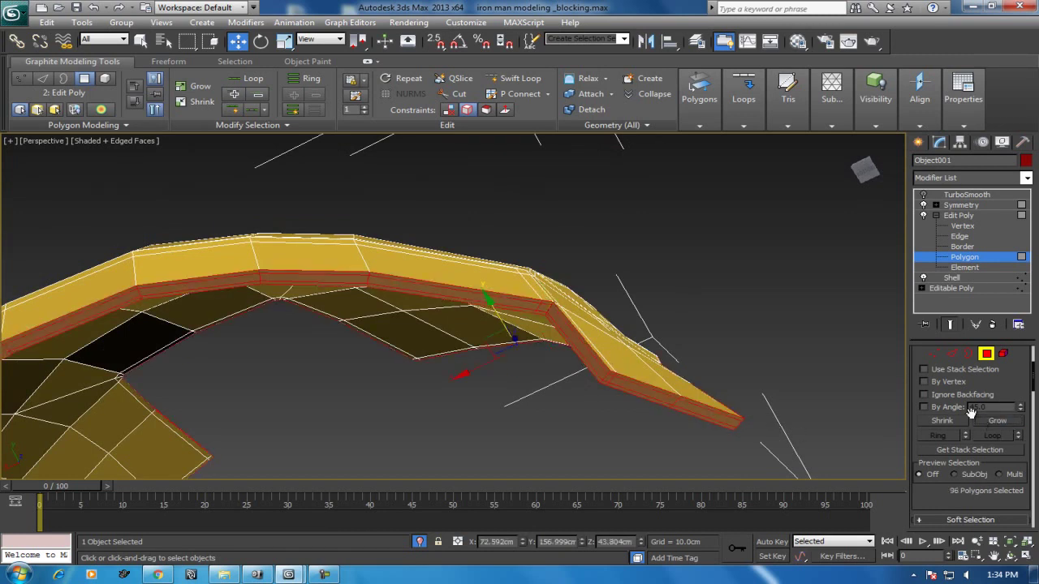
pyautogui.press('Delete')
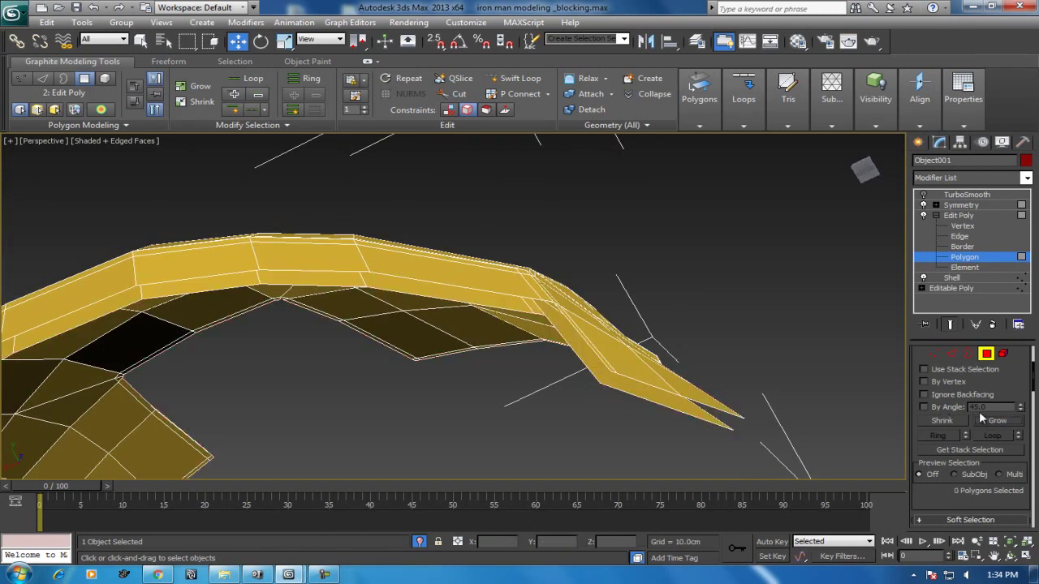
# Select the inner duplicate shell element and delete it
pyautogui.click(1004, 354)
pyautogui.click(474, 301)
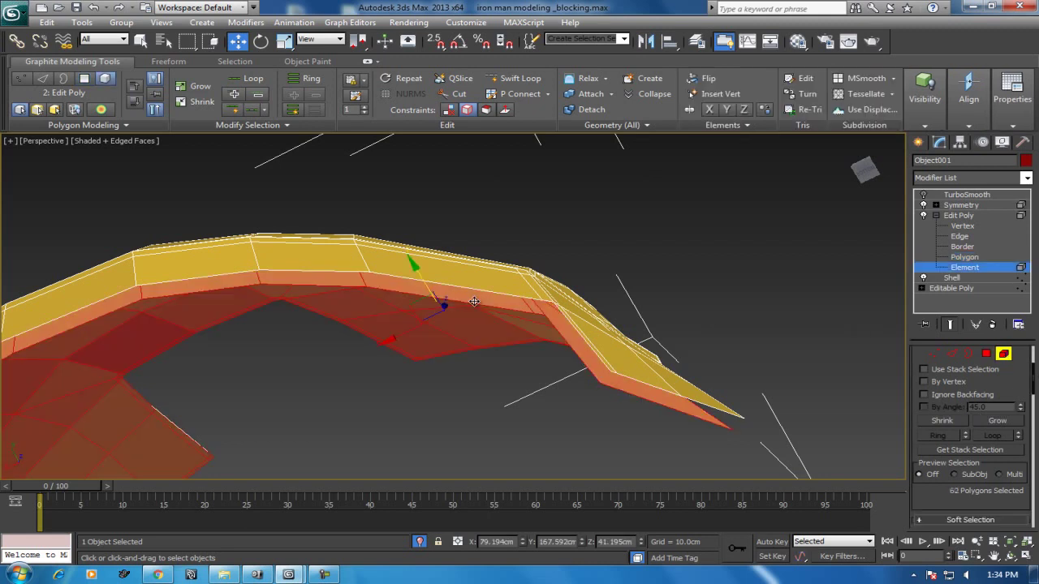
pyautogui.press('Delete')
pyautogui.moveTo(493, 308)
pyautogui.keyDown('alt'); pyautogui.mouseDown(button='middle')
pyautogui.moveTo(521, 342)
pyautogui.moveTo(507, 339)
pyautogui.mouseUp(button='middle'); pyautogui.keyUp('alt')
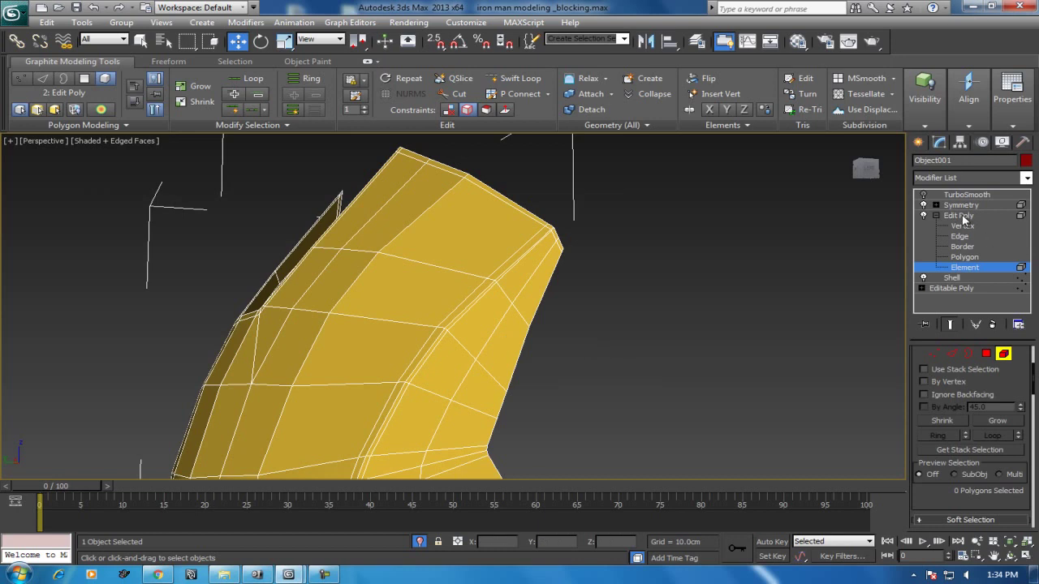
pyautogui.click(959, 216)
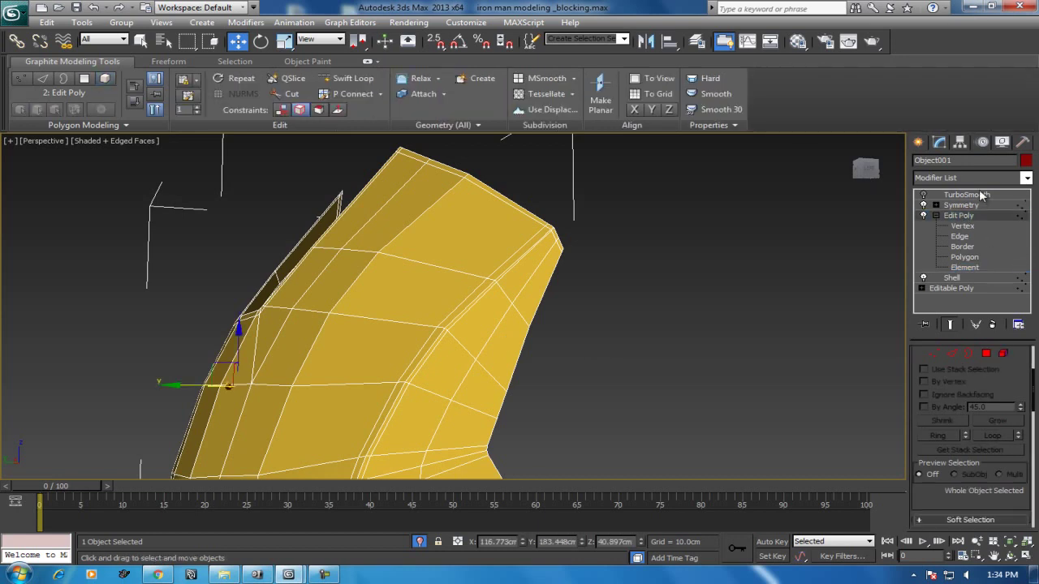
# Add a Shell modifier above Edit Poly and set its Outer Amount to 2.0cm
pyautogui.click(981, 178)
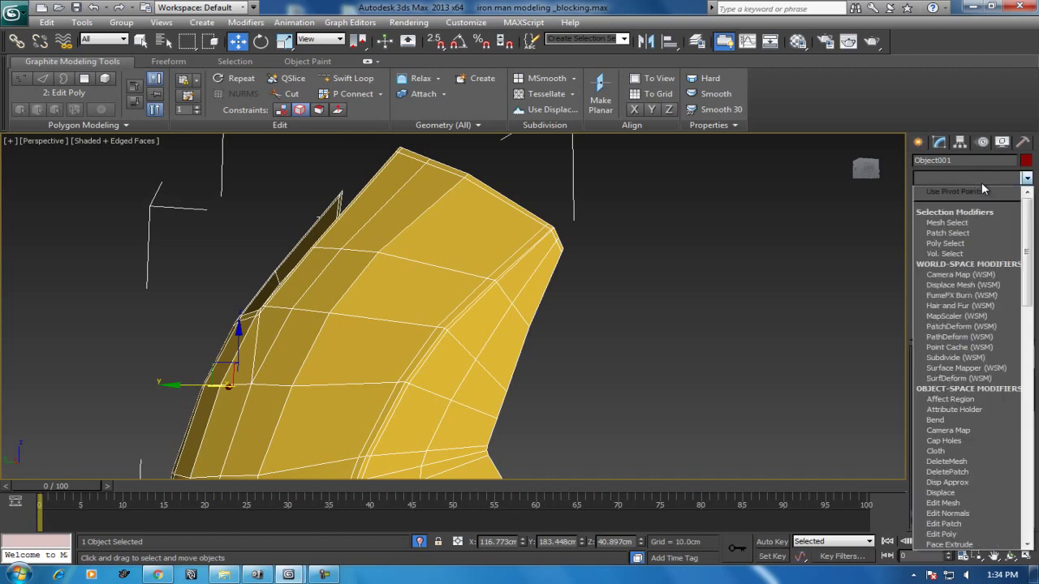
pyautogui.write('sh')
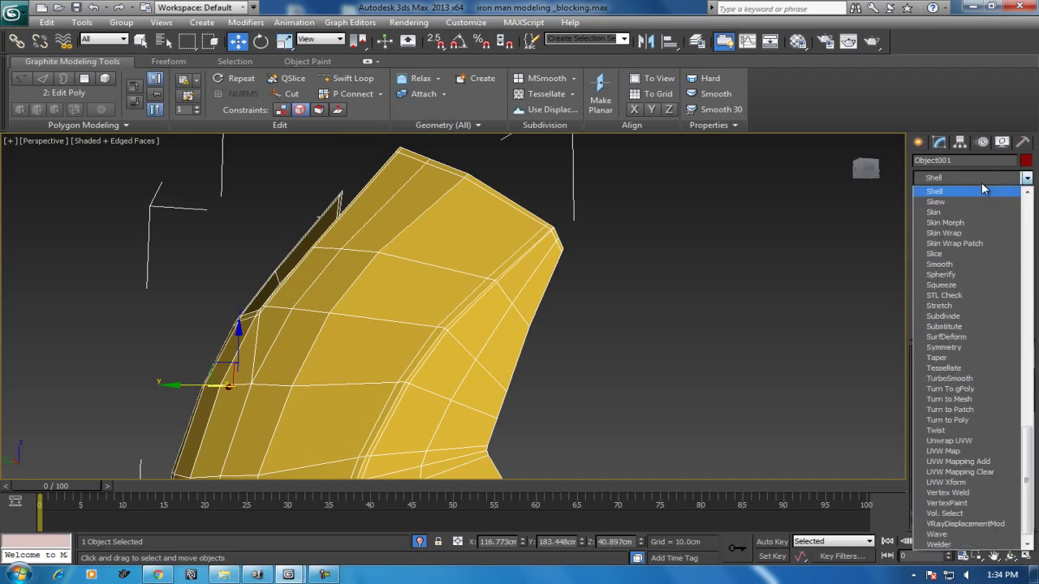
pyautogui.click(982, 188)
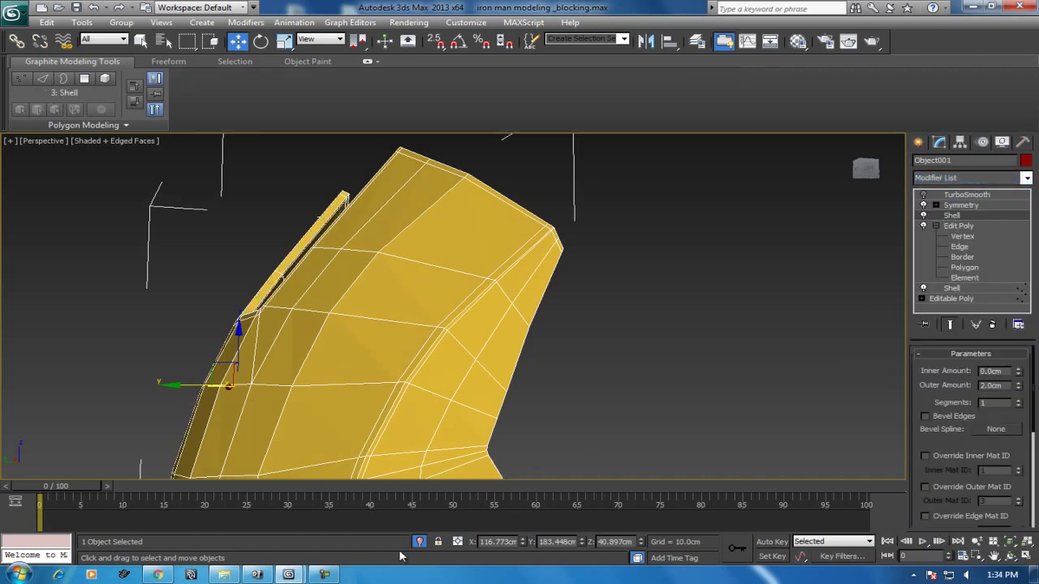
pyautogui.moveTo(606, 358)
pyautogui.keyDown('alt'); pyautogui.mouseDown(button='middle')
pyautogui.moveTo(638, 273)
pyautogui.moveTo(599, 414)
pyautogui.moveTo(617, 390)
pyautogui.mouseUp(button='middle'); pyautogui.keyUp('alt')
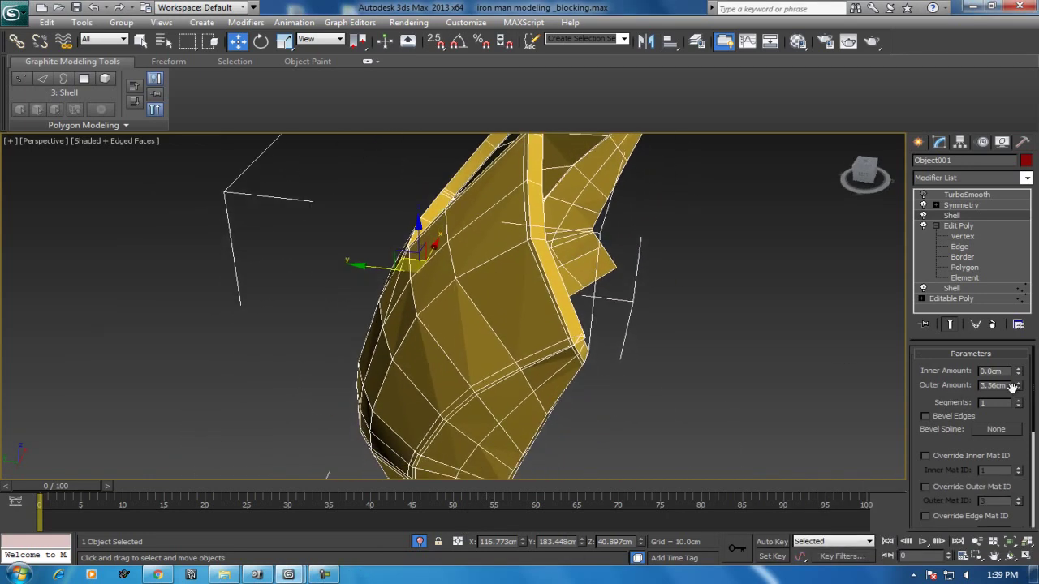
pyautogui.write('2')
pyautogui.press('Return')
pyautogui.moveTo(693, 388)
pyautogui.keyDown('alt'); pyautogui.mouseDown(button='middle')
pyautogui.moveTo(464, 346)
pyautogui.moveTo(617, 300)
pyautogui.mouseUp(button='middle'); pyautogui.keyUp('alt')
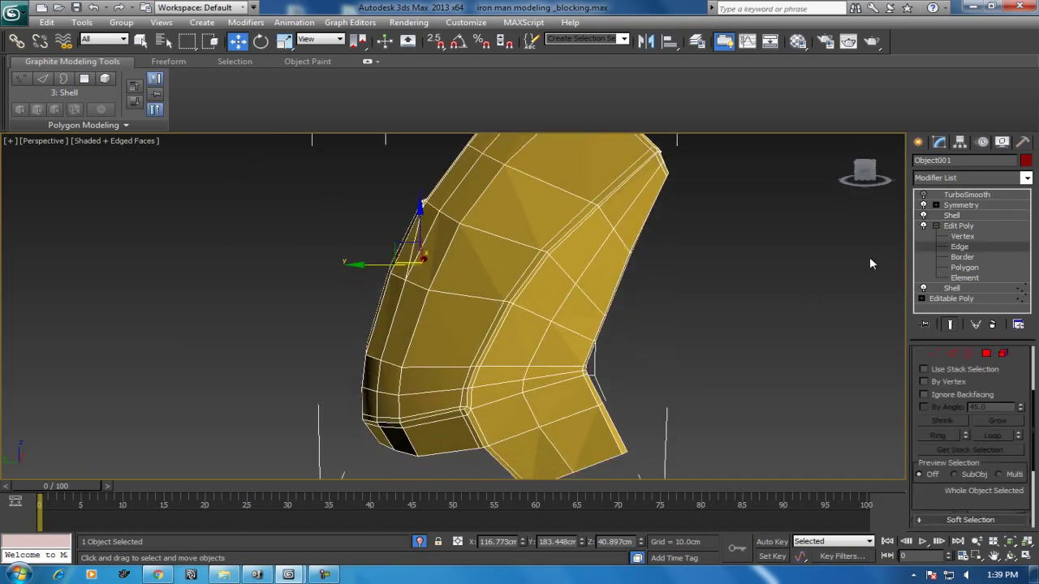
# In Edge mode, extend a side edge into its seven-edge vertical loop
pyautogui.click(960, 247)
pyautogui.moveTo(633, 295)
pyautogui.keyDown('alt'); pyautogui.mouseDown(button='middle')
pyautogui.moveTo(433, 303)
pyautogui.moveTo(547, 310)
pyautogui.moveTo(568, 300)
pyautogui.moveTo(608, 316)
pyautogui.mouseUp(button='middle'); pyautogui.keyUp('alt')
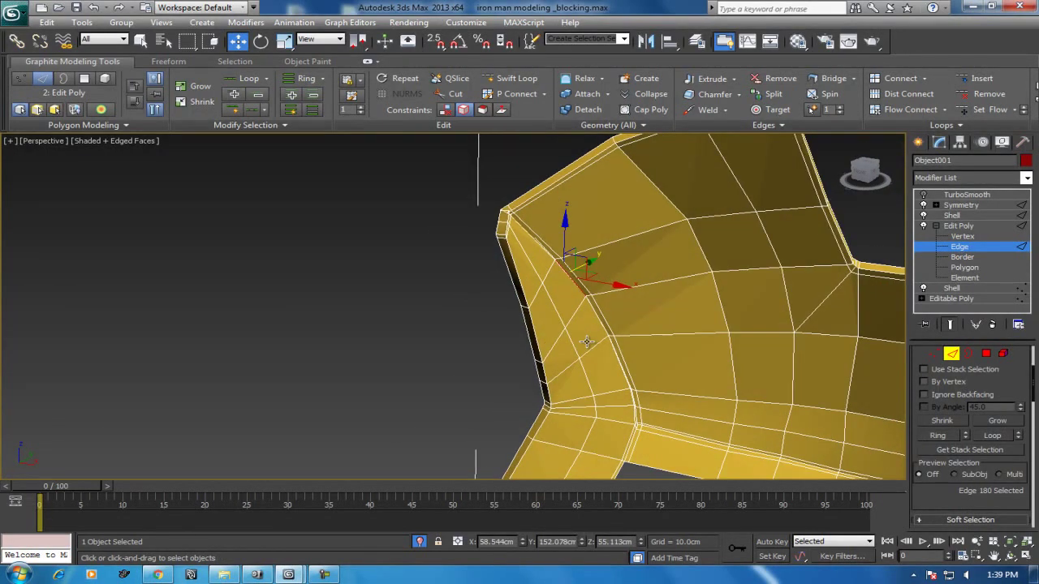
pyautogui.click(994, 435)
pyautogui.moveTo(858, 394)
pyautogui.keyDown('alt'); pyautogui.mouseDown(button='middle')
pyautogui.moveTo(758, 348)
pyautogui.moveTo(720, 372)
pyautogui.moveTo(762, 295)
pyautogui.moveTo(723, 299)
pyautogui.moveTo(794, 313)
pyautogui.mouseUp(button='middle'); pyautogui.keyUp('alt')
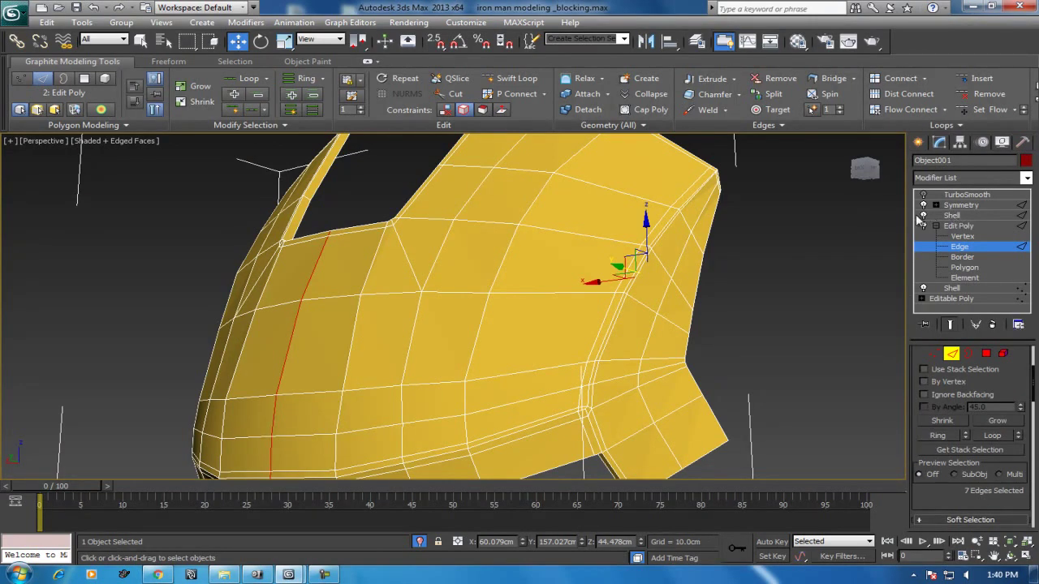
# Move the 2.0cm Shell modifier above Edit Poly, check the helmet, and bring up the Modifier List
pyautogui.moveTo(956, 217)
pyautogui.mouseDown()
pyautogui.moveTo(946, 282)
pyautogui.moveTo(967, 213)
pyautogui.mouseUp()
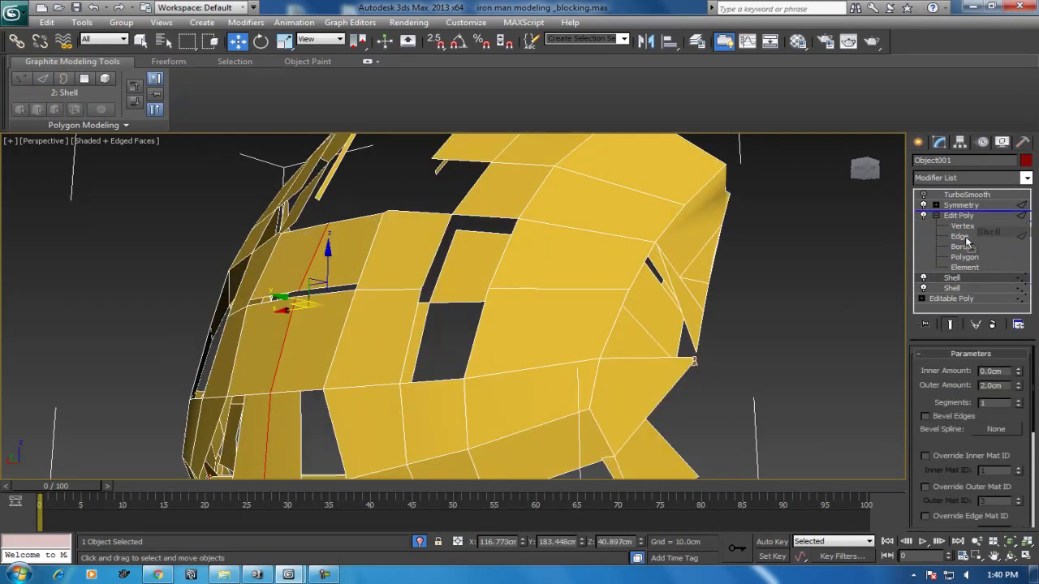
pyautogui.moveTo(746, 303)
pyautogui.keyDown('alt'); pyautogui.mouseDown(button='middle')
pyautogui.moveTo(695, 319)
pyautogui.moveTo(711, 300)
pyautogui.moveTo(721, 336)
pyautogui.moveTo(775, 315)
pyautogui.mouseUp(button='middle'); pyautogui.keyUp('alt')
pyautogui.click(935, 227)
pyautogui.scroll(-3, 642, 318)
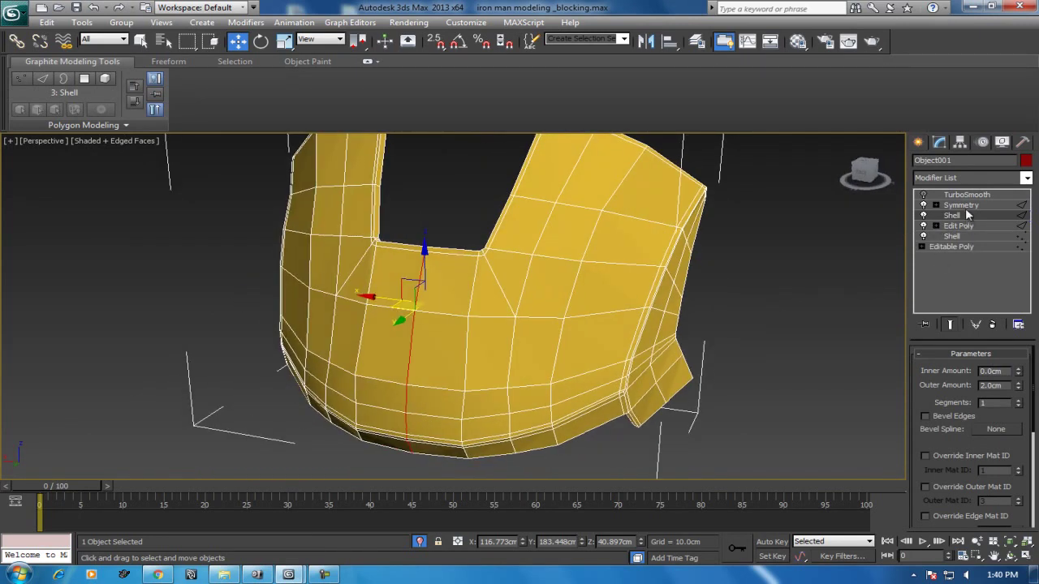
pyautogui.keyDown('alt'); pyautogui.moveTo(710, 315); pyautogui.dragTo(641, 285, button='middle'); pyautogui.keyUp('alt')
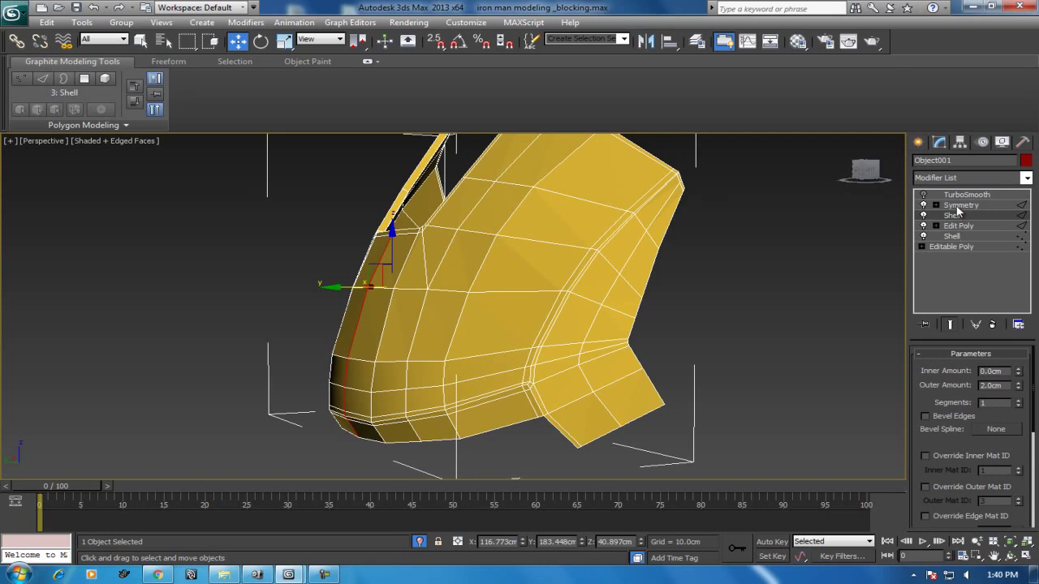
pyautogui.click(957, 179)
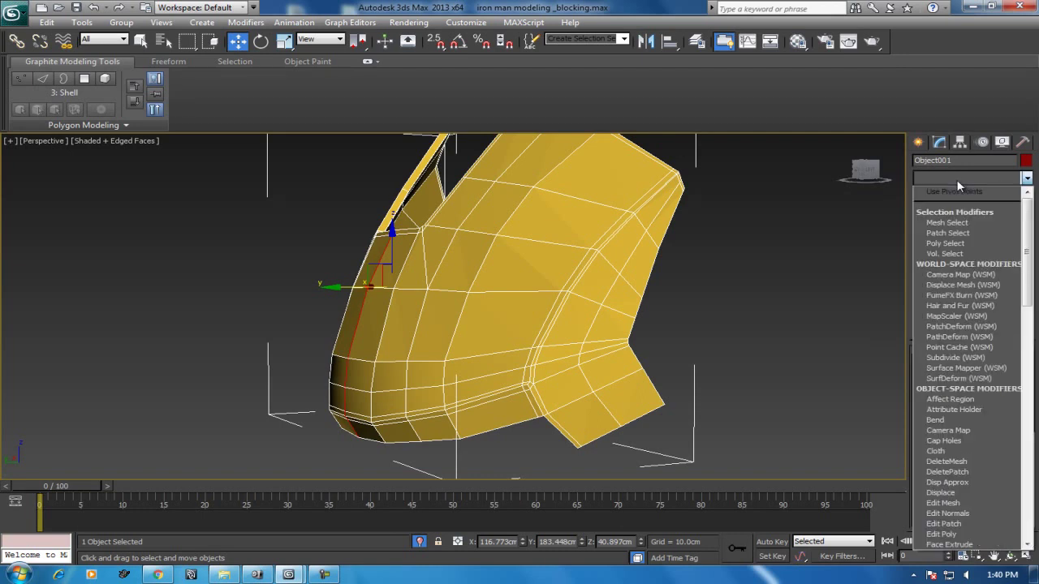
# Add an Edit Poly modifier and push the selected helmet rim vertices outward along X
pyautogui.press('e')
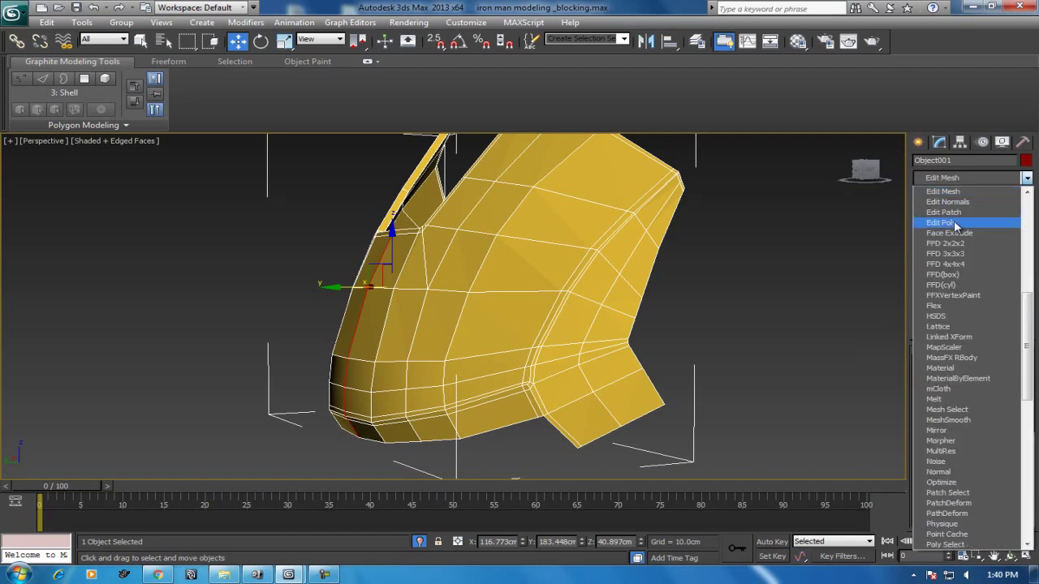
pyautogui.click(941, 222)
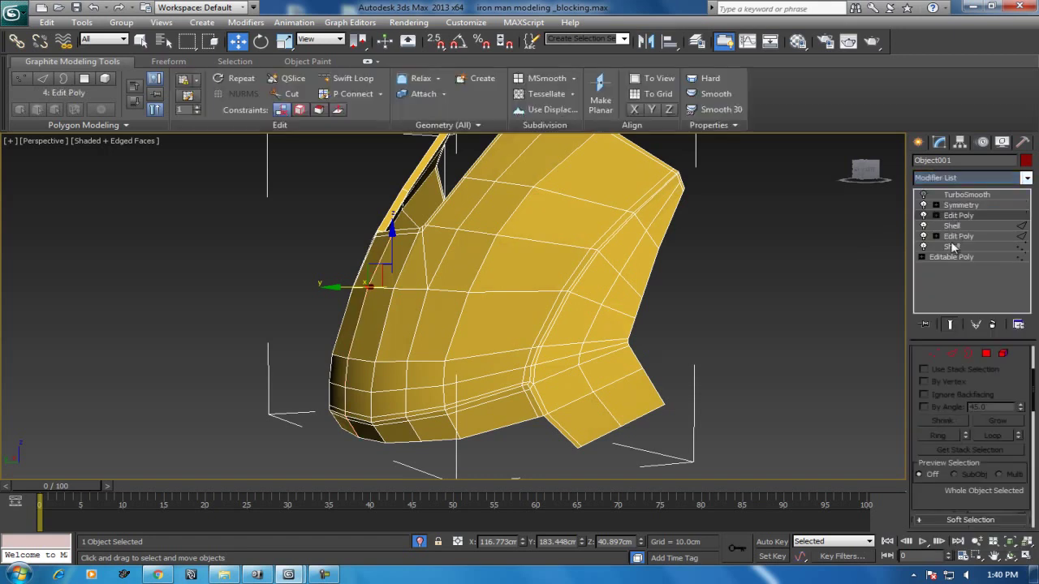
pyautogui.click(934, 353)
pyautogui.moveTo(694, 250); pyautogui.dragTo(620, 325)
pyautogui.moveTo(621, 325)
pyautogui.keyDown('alt'); pyautogui.mouseDown(button='middle')
pyautogui.moveTo(796, 308)
pyautogui.moveTo(752, 353)
pyautogui.moveTo(736, 275)
pyautogui.mouseUp(button='middle'); pyautogui.keyUp('alt')
pyautogui.moveTo(684, 242)
pyautogui.mouseDown()
pyautogui.moveTo(622, 301)
pyautogui.moveTo(606, 278)
pyautogui.mouseUp()
pyautogui.moveTo(606, 278)
pyautogui.keyDown('alt'); pyautogui.mouseDown(button='middle')
pyautogui.moveTo(775, 327)
pyautogui.moveTo(663, 301)
pyautogui.mouseUp(button='middle'); pyautogui.keyUp('alt')
pyautogui.scroll(2, 663, 308)
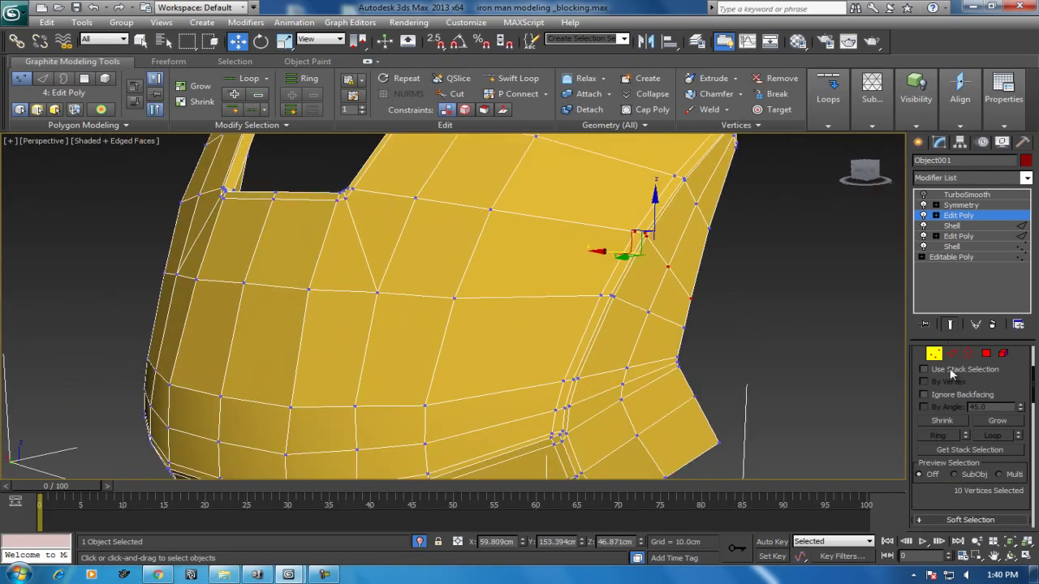
# Select an edge loop on the side panel and remove it
pyautogui.click(951, 354)
pyautogui.moveTo(867, 348)
pyautogui.keyDown('alt'); pyautogui.mouseDown(button='middle')
pyautogui.moveTo(701, 375)
pyautogui.moveTo(630, 326)
pyautogui.mouseUp(button='middle'); pyautogui.keyUp('alt')
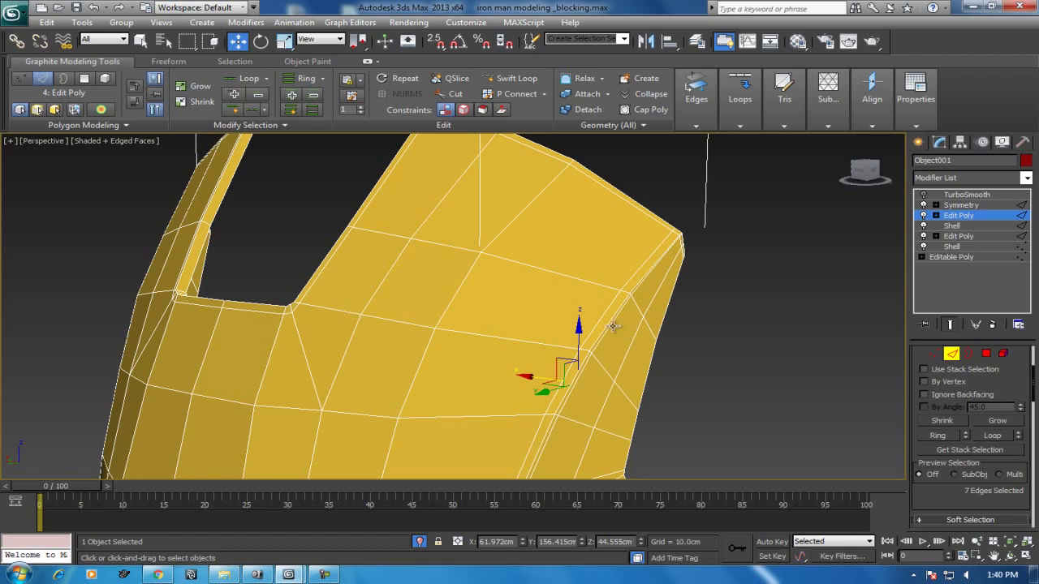
pyautogui.click(614, 327)
pyautogui.click(990, 439)
pyautogui.moveTo(680, 379)
pyautogui.keyDown('alt'); pyautogui.mouseDown(button='middle')
pyautogui.moveTo(603, 264)
pyautogui.moveTo(560, 301)
pyautogui.mouseUp(button='middle'); pyautogui.keyUp('alt')
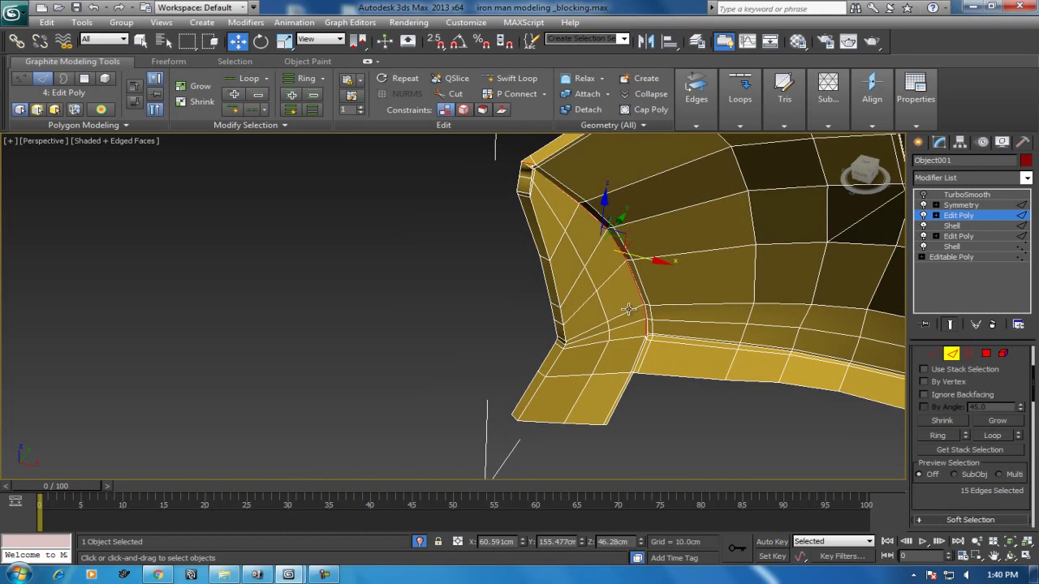
pyautogui.keyDown('alt'); pyautogui.moveTo(631, 309); pyautogui.dragTo(756, 280, button='middle'); pyautogui.keyUp('alt')
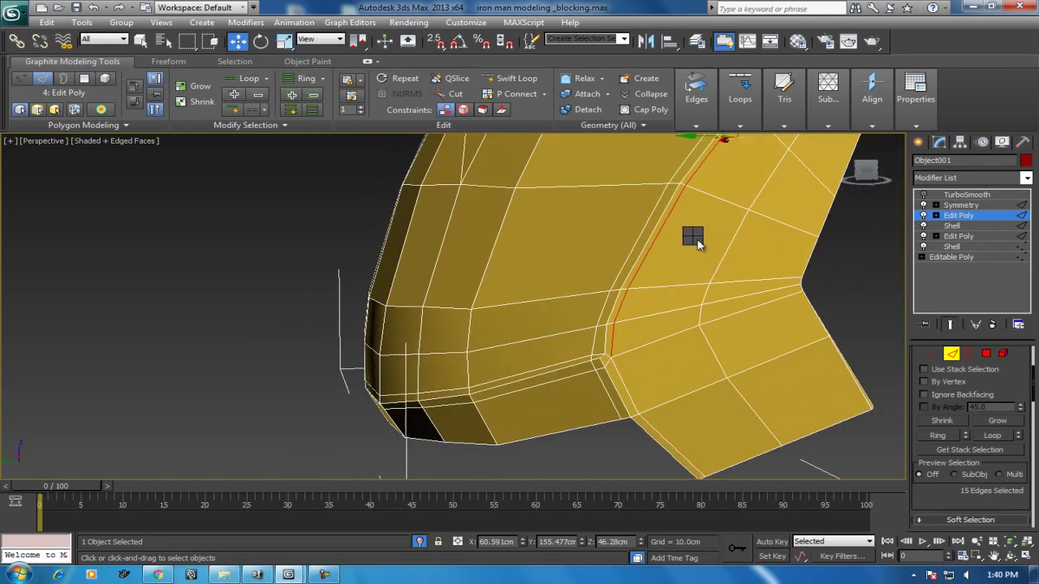
pyautogui.rightClick(691, 237)
pyautogui.click(680, 276)
pyautogui.moveTo(662, 302)
pyautogui.keyDown('alt'); pyautogui.mouseDown(button='middle')
pyautogui.moveTo(614, 403)
pyautogui.moveTo(580, 293)
pyautogui.moveTo(568, 329)
pyautogui.mouseUp(button='middle'); pyautogui.keyUp('alt')
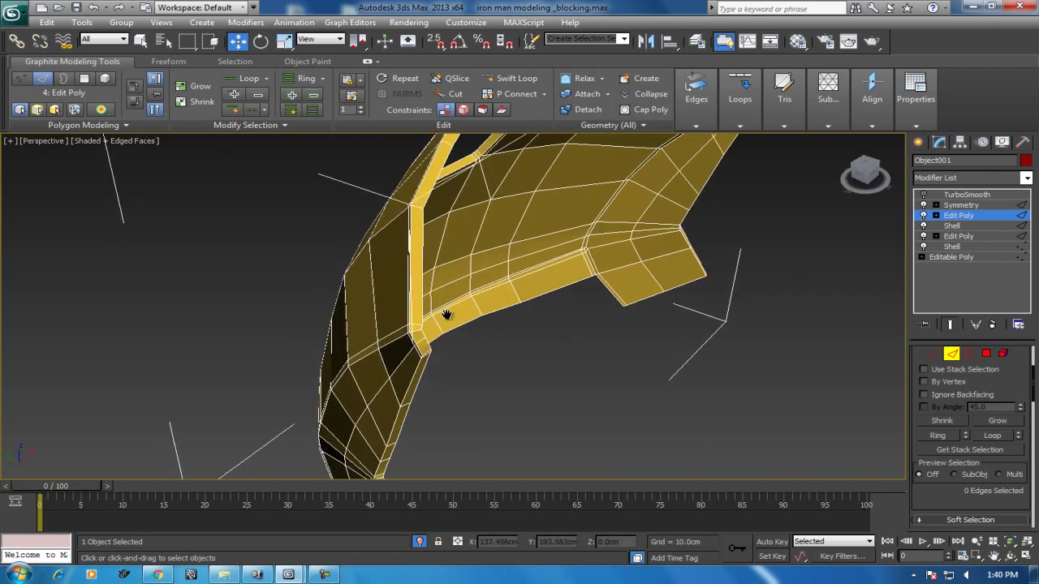
pyautogui.scroll(2, 425, 317)
pyautogui.scroll(2, 425, 317)
pyautogui.moveTo(425, 317); pyautogui.dragTo(453, 301, button='middle')
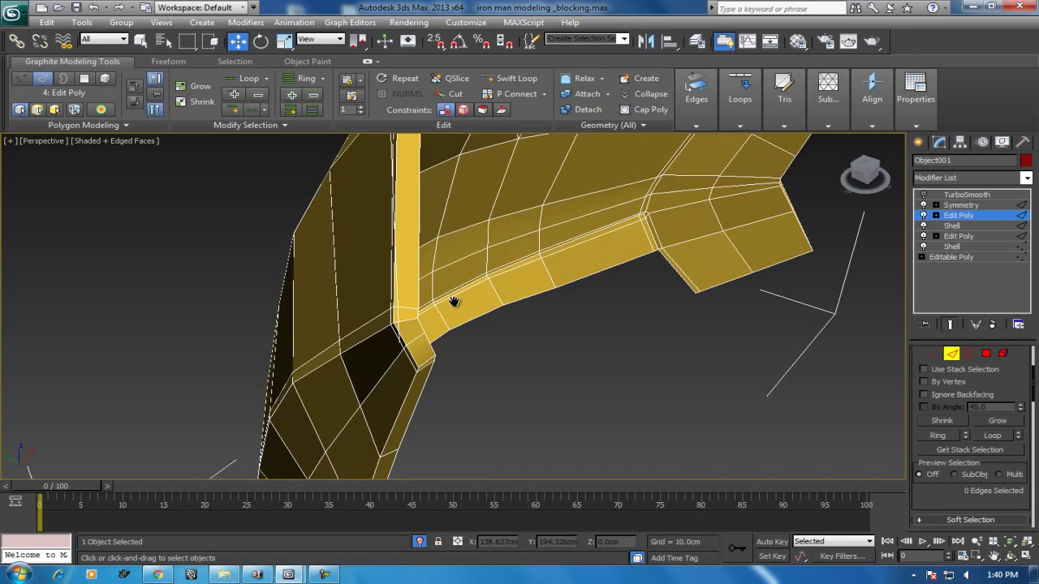
pyautogui.scroll(4, 460, 317)
pyautogui.scroll(2, 531, 290)
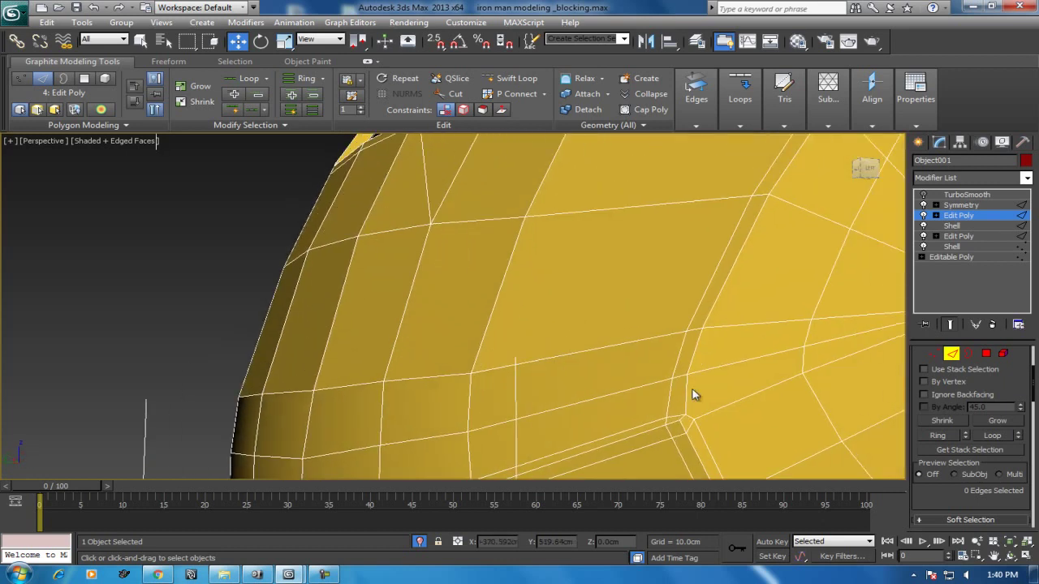
# Connect the edge loop near the corner with a new loop slid to -80
pyautogui.doubleClick(710, 369)
pyautogui.keyDown('alt'); pyautogui.moveTo(673, 375); pyautogui.dragTo(534, 359, button='middle'); pyautogui.keyUp('alt')
pyautogui.rightClick(534, 359)
pyautogui.click(383, 406)
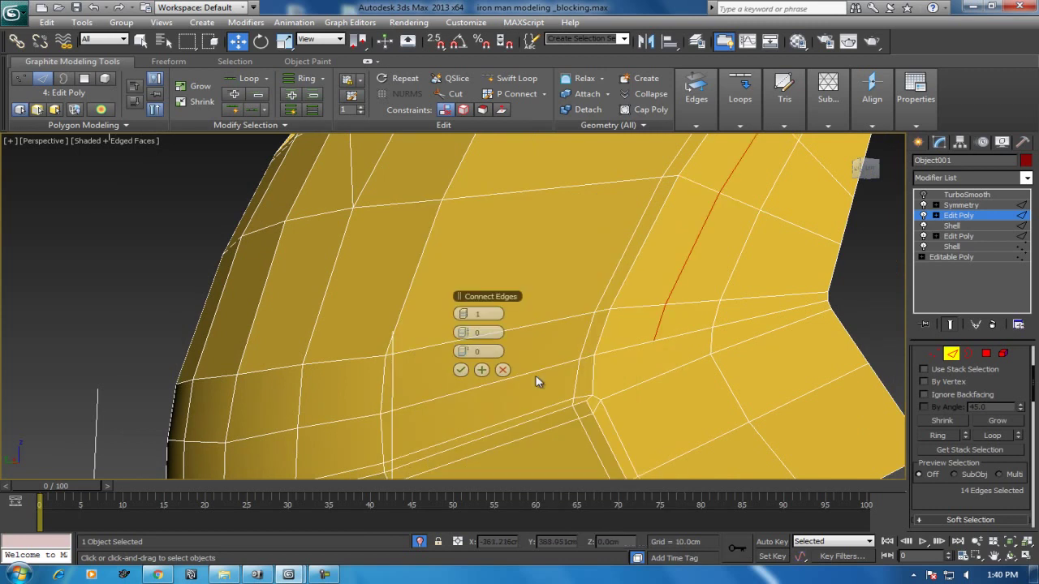
pyautogui.moveTo(469, 351)
pyautogui.mouseDown()
pyautogui.moveTo(283, 332)
pyautogui.moveTo(252, 341)
pyautogui.mouseUp()
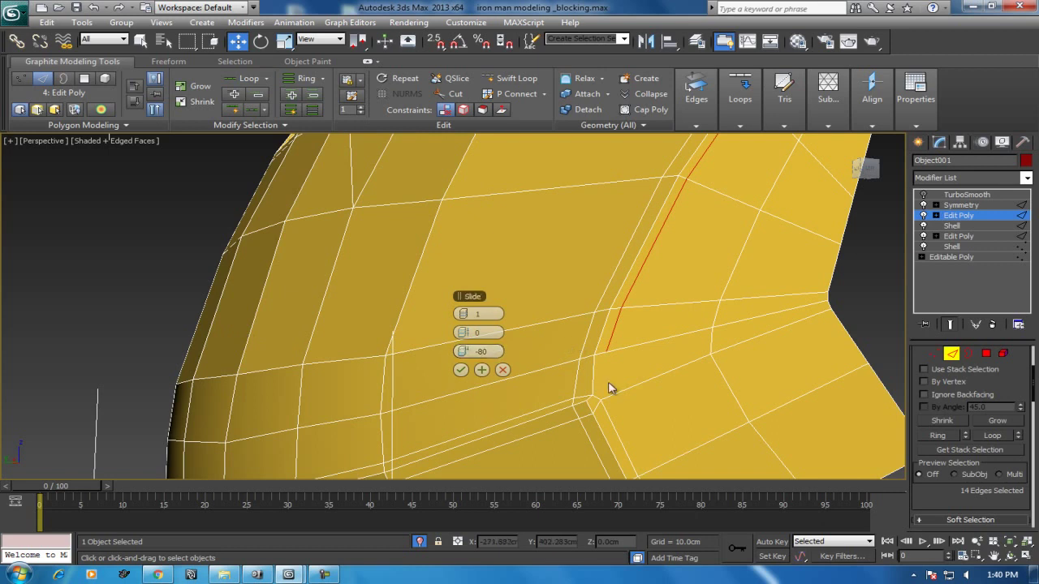
pyautogui.click(460, 370)
# Join two corner vertices with a new edge using vertex Connect
pyautogui.press('1')
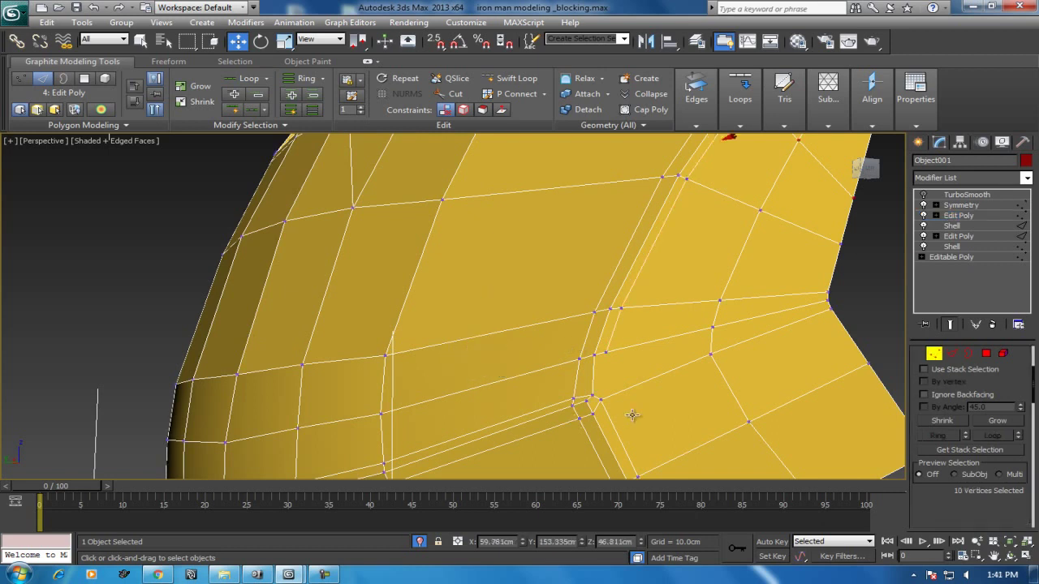
pyautogui.click(593, 354)
pyautogui.keyDown('ctrl'); pyautogui.click(600, 400); pyautogui.keyUp('ctrl')
pyautogui.rightClick(601, 400)
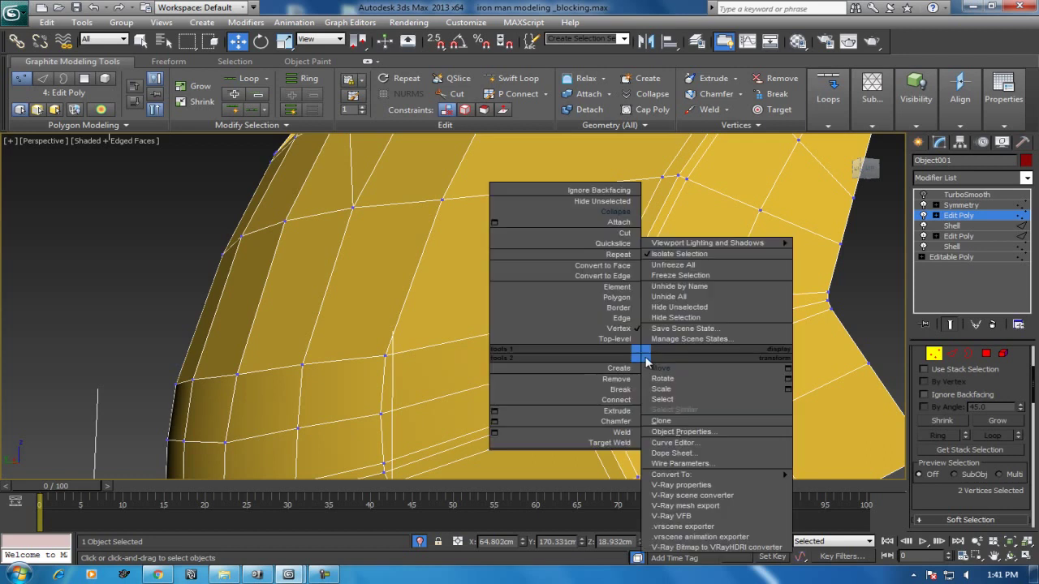
pyautogui.click(625, 410)
pyautogui.keyDown('alt'); pyautogui.moveTo(671, 355); pyautogui.dragTo(452, 371, button='middle'); pyautogui.keyUp('alt')
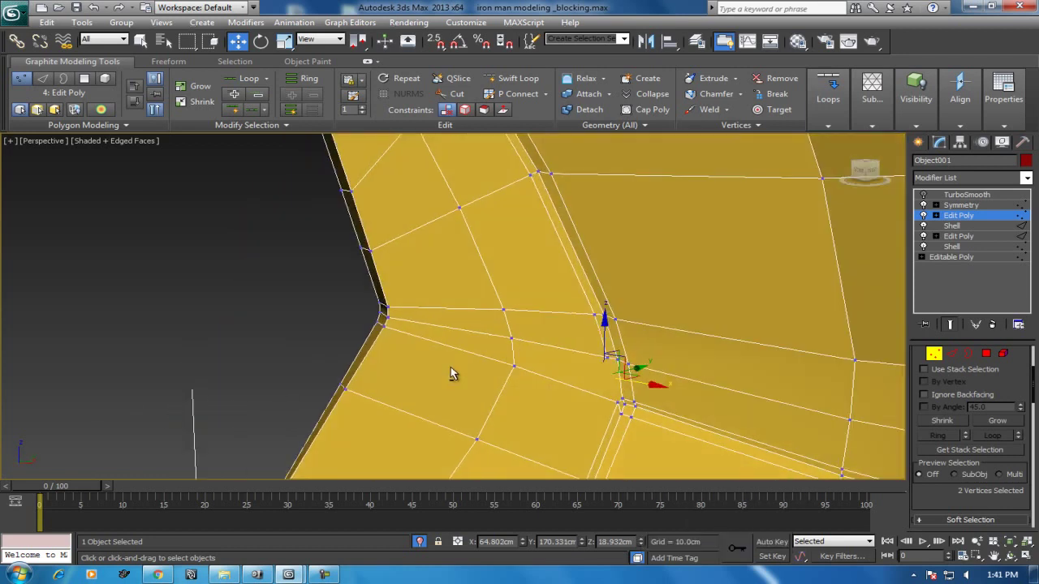
pyautogui.click(608, 360)
pyautogui.keyDown('ctrl'); pyautogui.click(621, 403); pyautogui.keyUp('ctrl')
pyautogui.rightClick(609, 370)
pyautogui.click(586, 414)
pyautogui.moveTo(589, 417)
pyautogui.keyDown('alt'); pyautogui.mouseDown(button='middle')
pyautogui.moveTo(640, 365)
pyautogui.moveTo(704, 351)
pyautogui.mouseUp(button='middle'); pyautogui.keyUp('alt')
# Exit vertex editing and toggle wireframe and edged-face display on the helmet
pyautogui.click(583, 286)
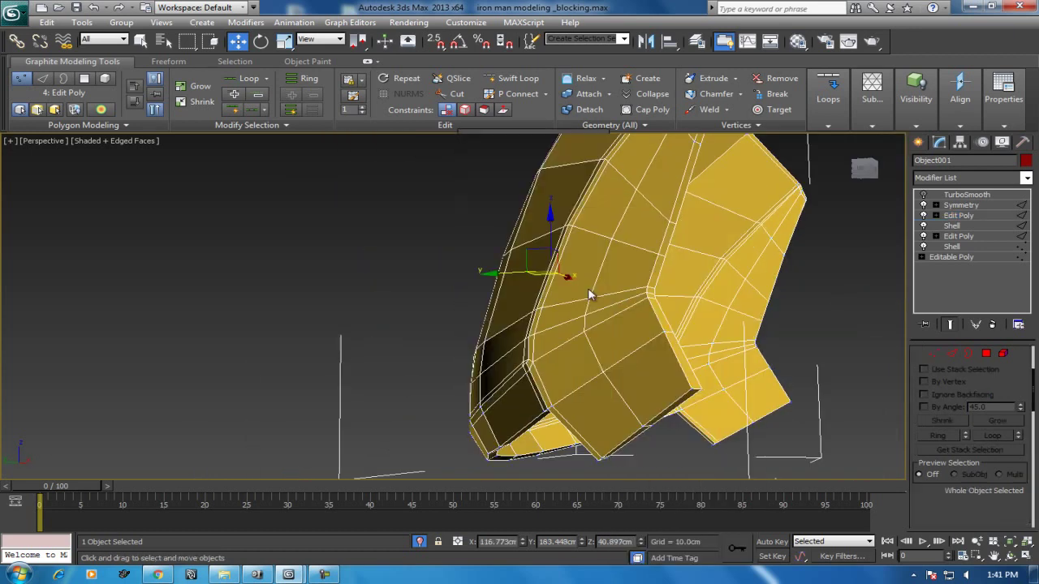
pyautogui.scroll(4, 688, 289)
pyautogui.scroll(-4, 638, 352)
pyautogui.scroll(2, 662, 337)
pyautogui.press('F3')
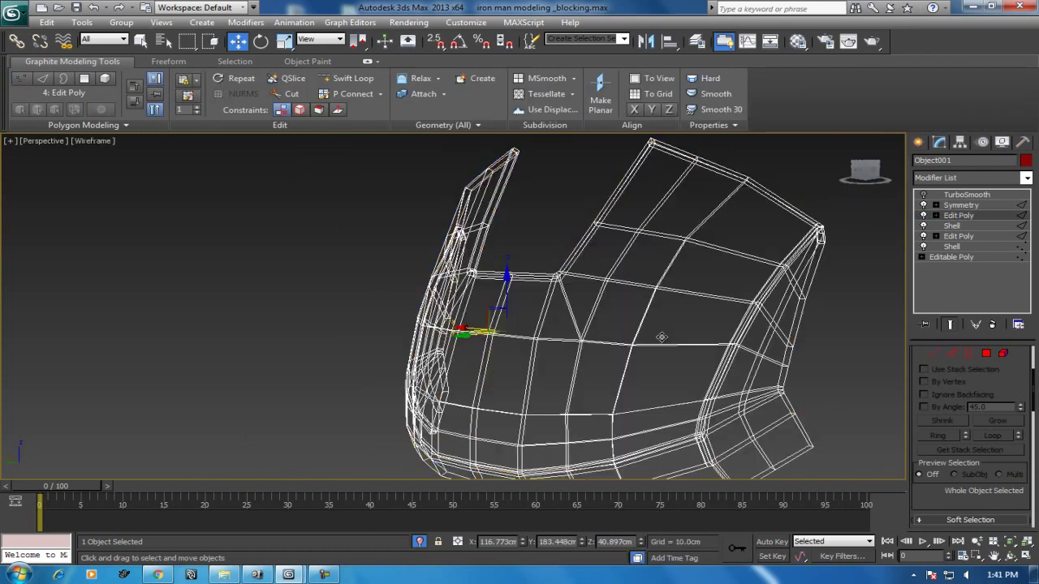
pyautogui.press('F3')
pyautogui.press('F4')
# Preview the helmet with TurboSmooth enabled from the front, then disable it
pyautogui.click(982, 195)
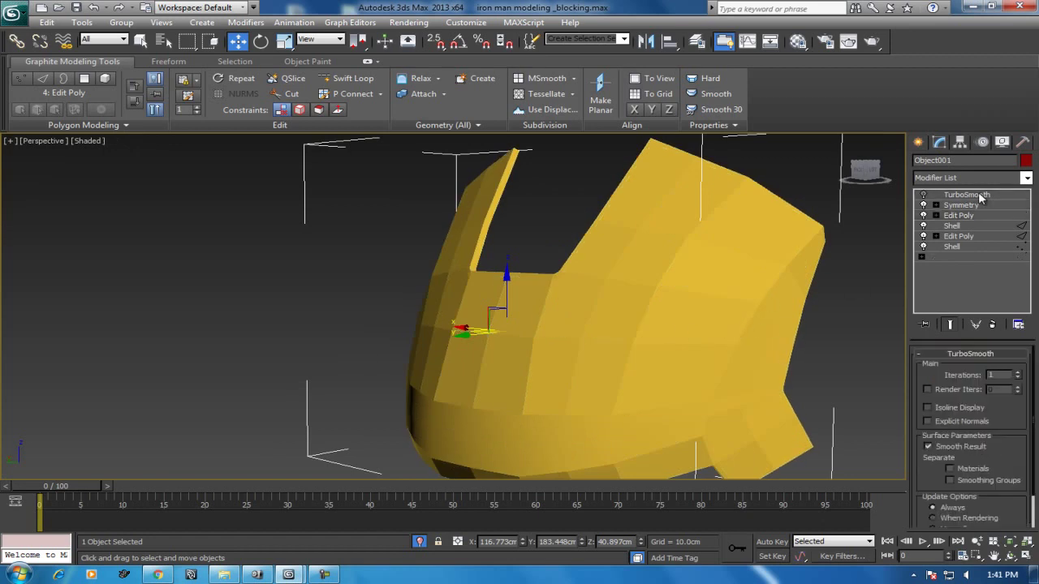
pyautogui.click(923, 196)
pyautogui.moveTo(732, 329)
pyautogui.keyDown('alt'); pyautogui.mouseDown(button='middle')
pyautogui.moveTo(746, 324)
pyautogui.moveTo(684, 320)
pyautogui.moveTo(630, 292)
pyautogui.moveTo(612, 347)
pyautogui.mouseUp(button='middle'); pyautogui.keyUp('alt')
pyautogui.click(925, 197)
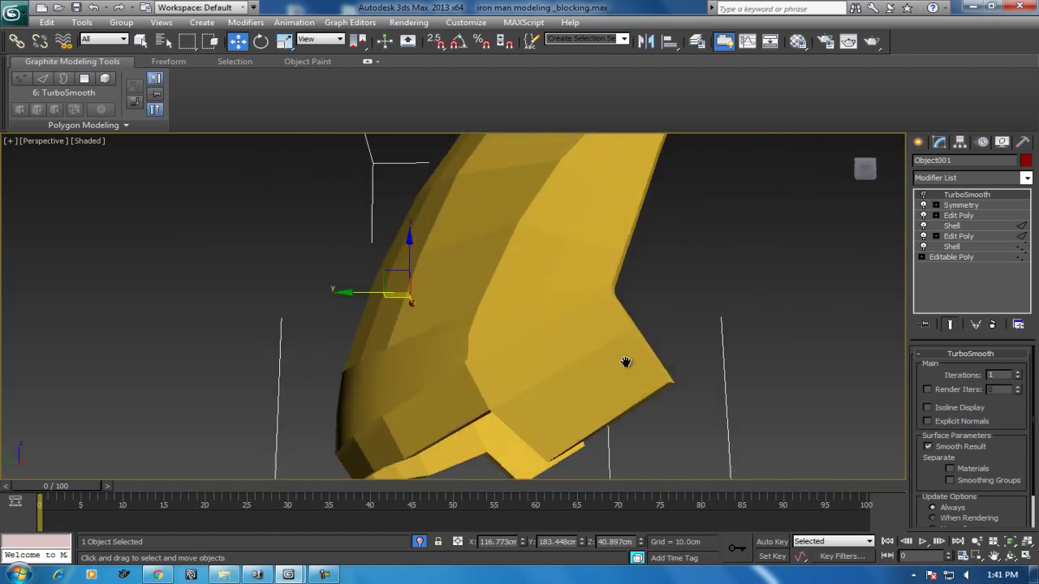
# Show the mesh edges again and return to the upper Edit Poly level
pyautogui.press('F3')
pyautogui.press('F4')
pyautogui.moveTo(603, 394)
pyautogui.keyDown('alt'); pyautogui.mouseDown(button='middle')
pyautogui.moveTo(578, 380)
pyautogui.moveTo(1000, 171)
pyautogui.mouseUp(button='middle'); pyautogui.keyUp('alt')
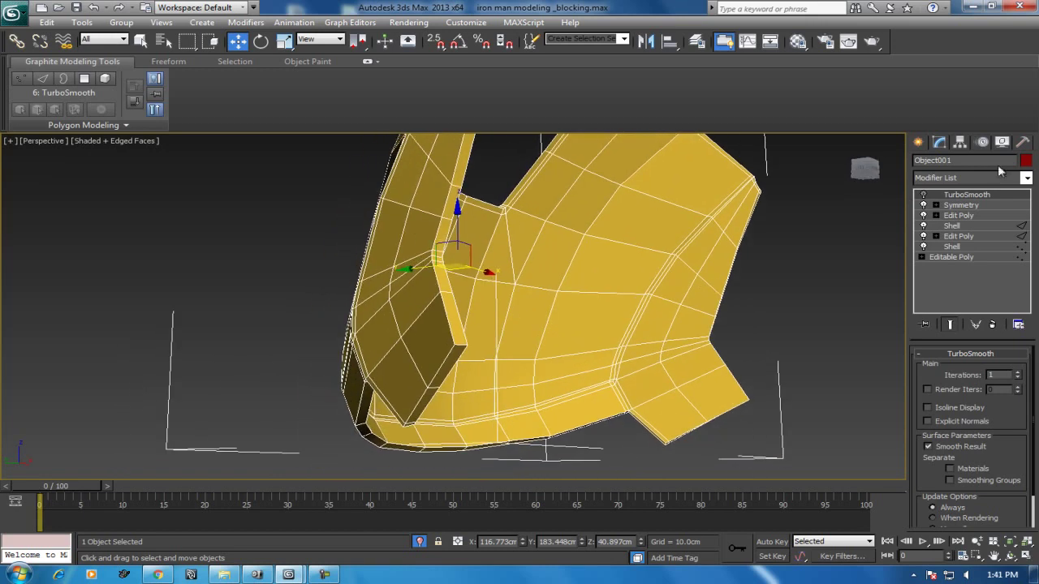
pyautogui.click(982, 215)
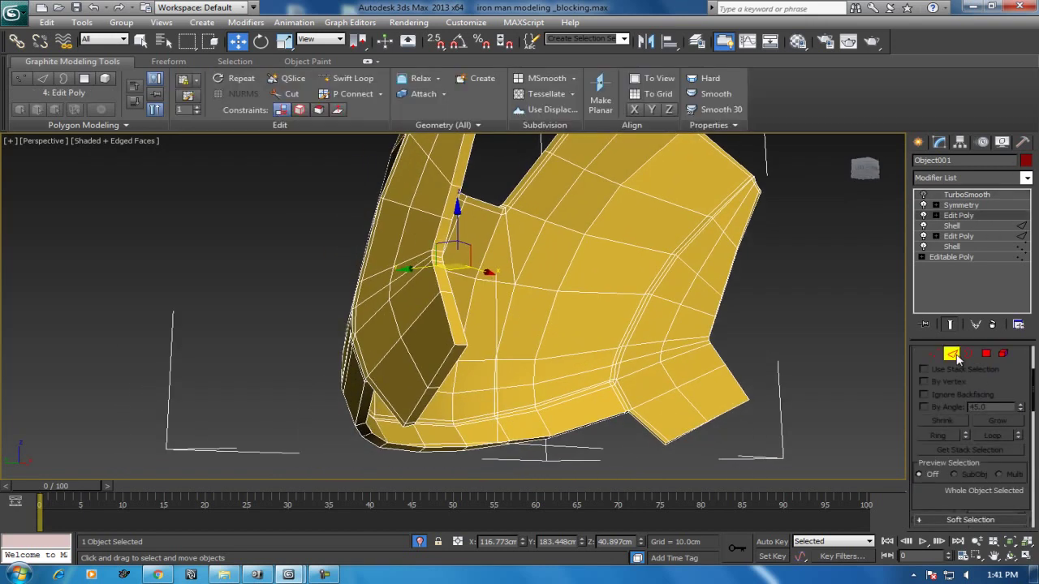
# Connect the border edge loop with 2 segments, Slide 0 and Pinch 62
pyautogui.click(951, 354)
pyautogui.scroll(2, 536, 365)
pyautogui.doubleClick(463, 360)
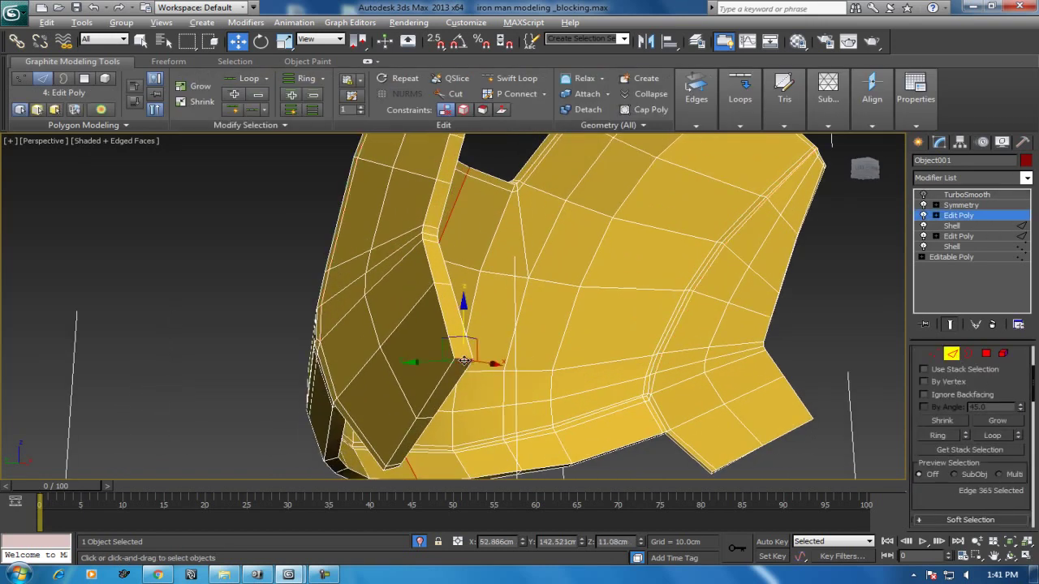
pyautogui.rightClick(460, 354)
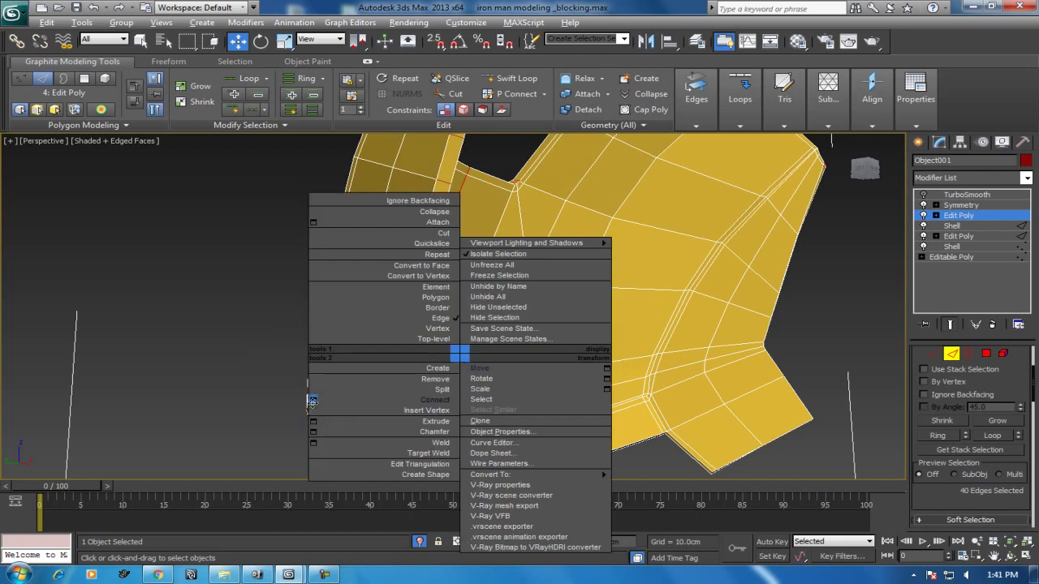
pyautogui.click(313, 400)
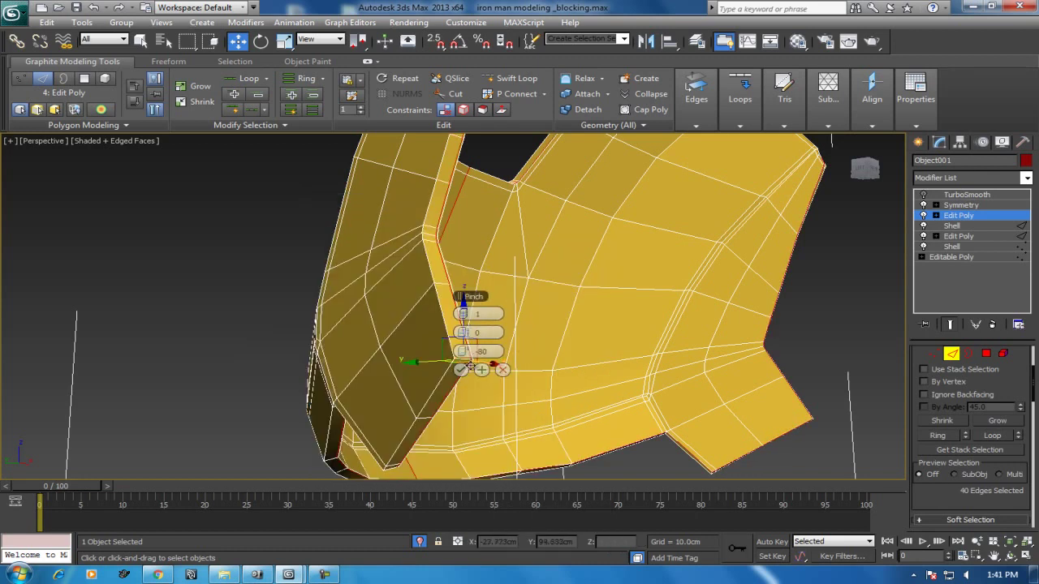
pyautogui.rightClick(464, 352)
pyautogui.click(473, 319)
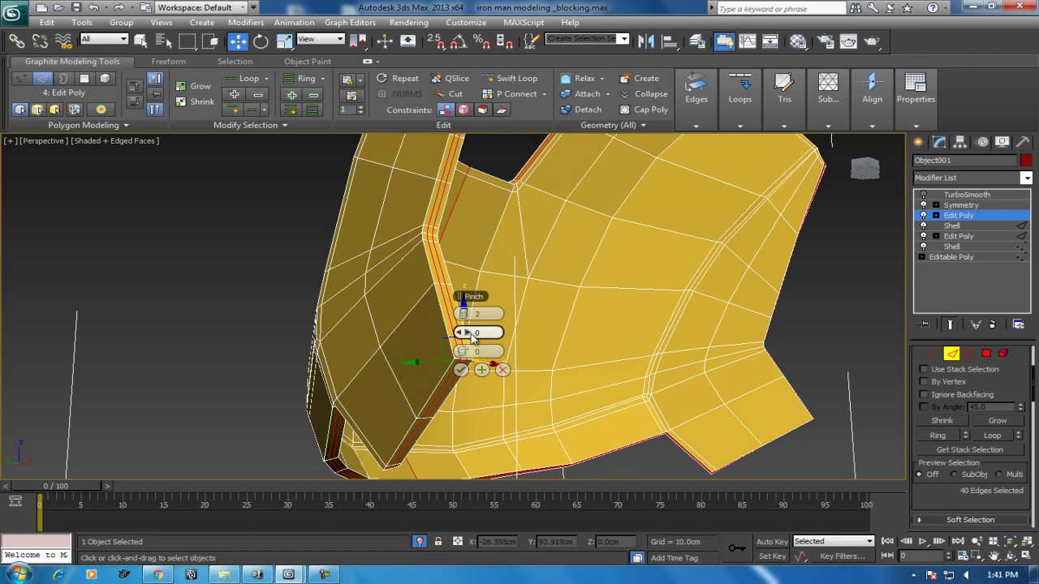
pyautogui.moveTo(492, 329); pyautogui.dragTo(519, 332)
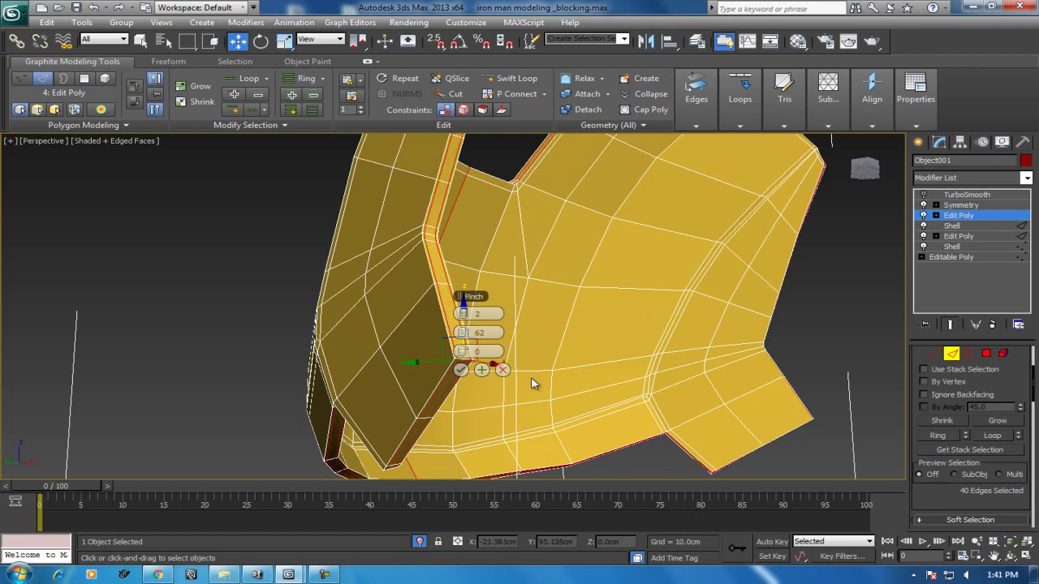
pyautogui.click(460, 370)
pyautogui.click(964, 196)
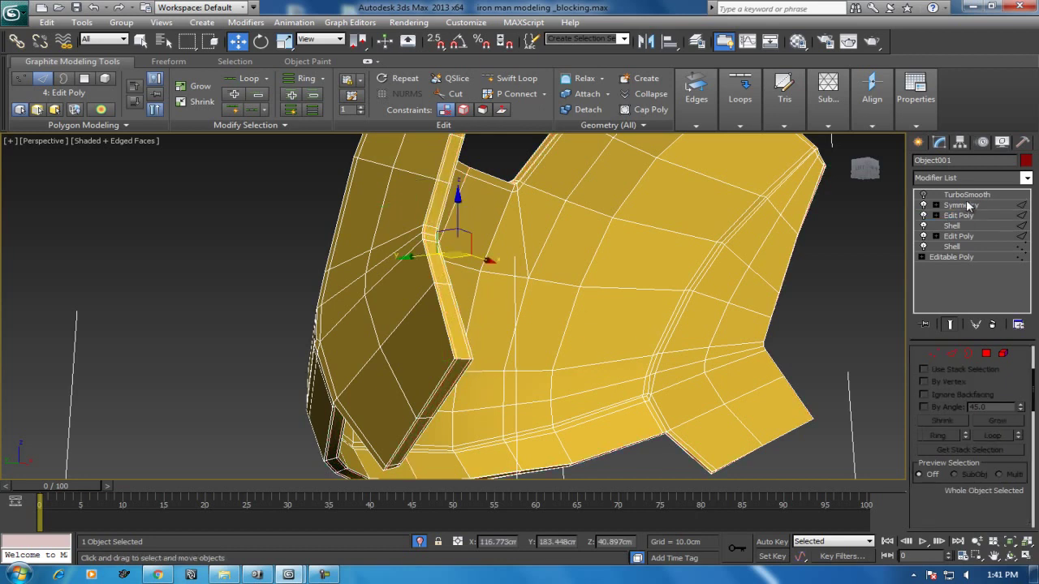
# Preview the pinched ridge smoothed, then disable TurboSmooth and reselect the upper Edit Poly
pyautogui.click(923, 195)
pyautogui.moveTo(605, 343)
pyautogui.keyDown('alt'); pyautogui.mouseDown(button='middle')
pyautogui.moveTo(735, 331)
pyautogui.moveTo(602, 333)
pyautogui.mouseUp(button='middle'); pyautogui.keyUp('alt')
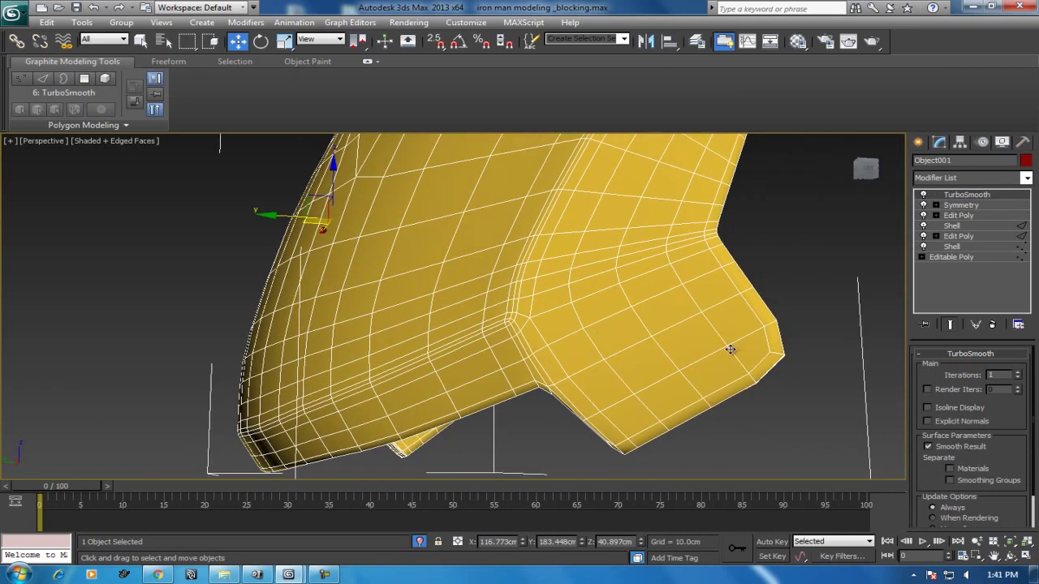
pyautogui.click(923, 195)
pyautogui.moveTo(758, 357)
pyautogui.keyDown('alt'); pyautogui.mouseDown(button='middle')
pyautogui.moveTo(747, 360)
pyautogui.moveTo(800, 309)
pyautogui.moveTo(779, 268)
pyautogui.mouseUp(button='middle'); pyautogui.keyUp('alt')
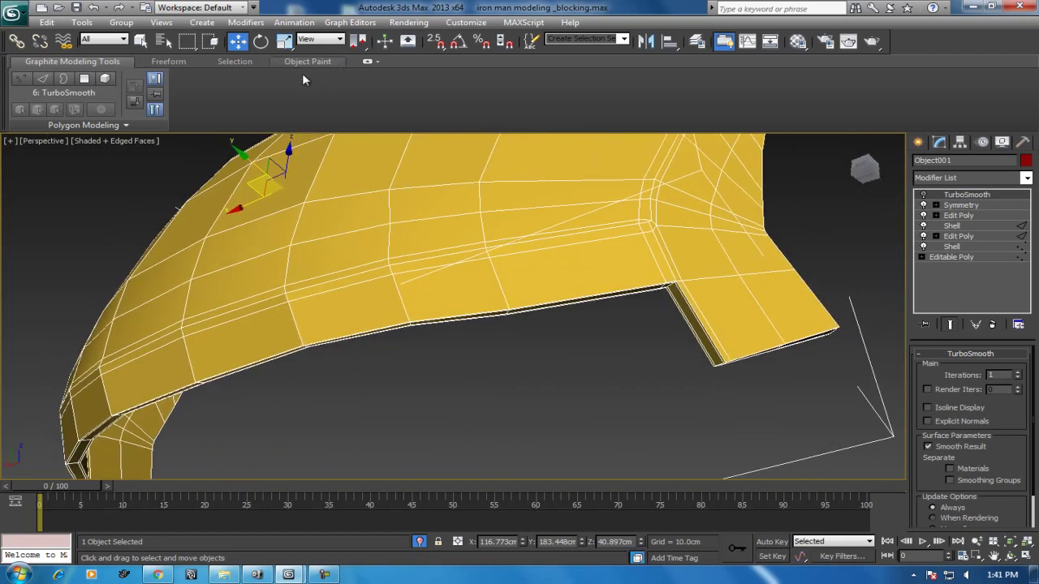
pyautogui.click(971, 214)
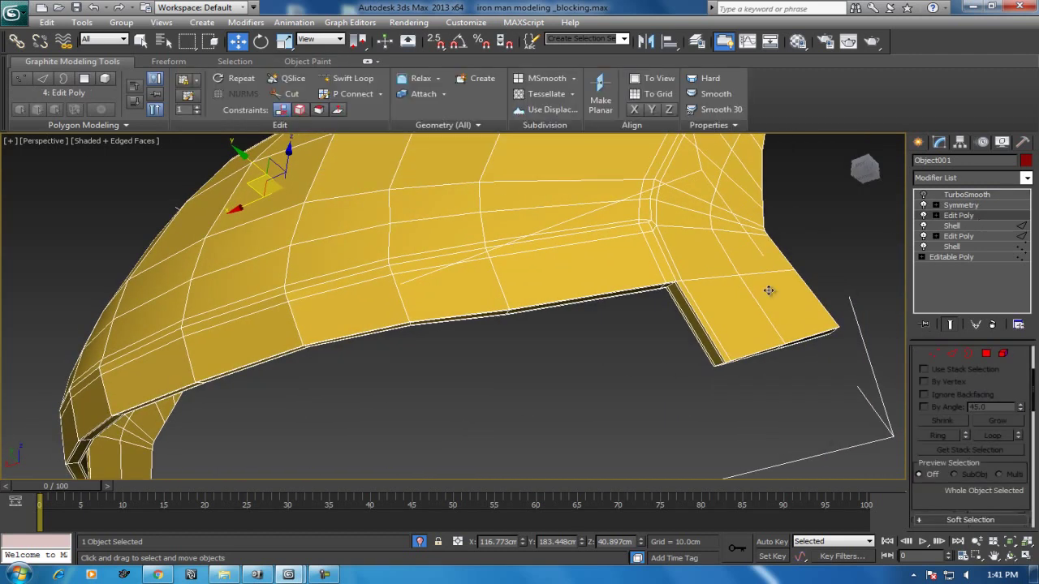
pyautogui.click(353, 78)
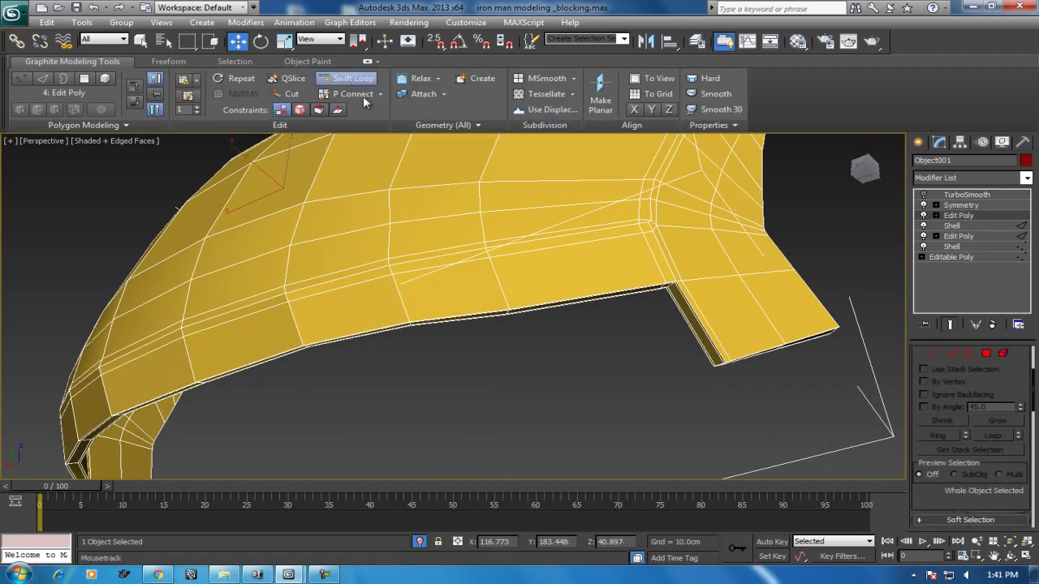
# Insert two Swift Loop edge loops along the side flange, then select the TurboSmooth level
pyautogui.click(730, 355)
pyautogui.moveTo(746, 329)
pyautogui.keyDown('alt'); pyautogui.mouseDown(button='middle')
pyautogui.moveTo(702, 389)
pyautogui.moveTo(667, 282)
pyautogui.mouseUp(button='middle'); pyautogui.keyUp('alt')
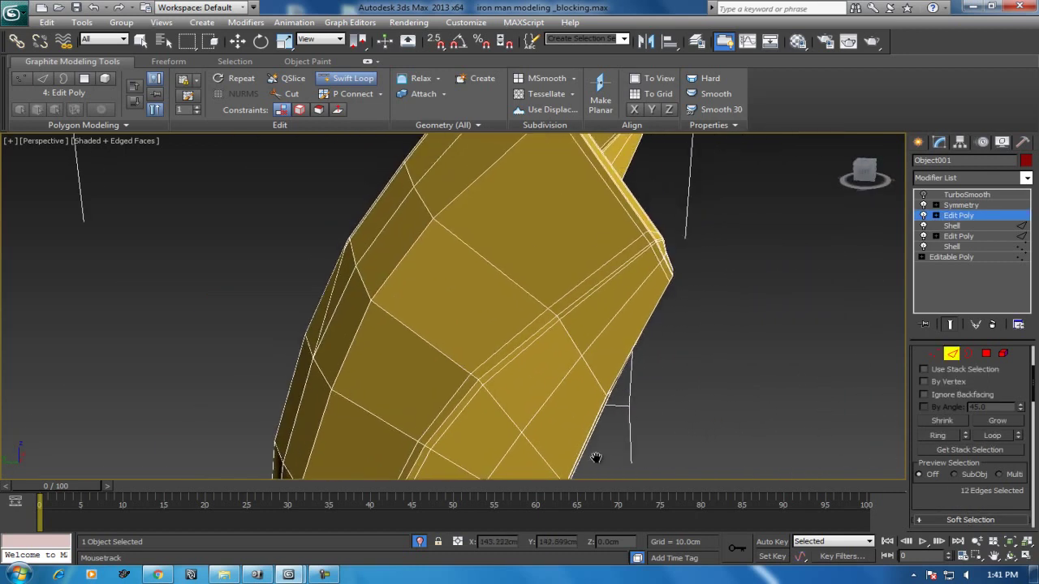
pyautogui.click(667, 284)
pyautogui.moveTo(667, 284)
pyautogui.keyDown('alt'); pyautogui.mouseDown(button='middle')
pyautogui.moveTo(528, 305)
pyautogui.moveTo(670, 162)
pyautogui.mouseUp(button='middle'); pyautogui.keyUp('alt')
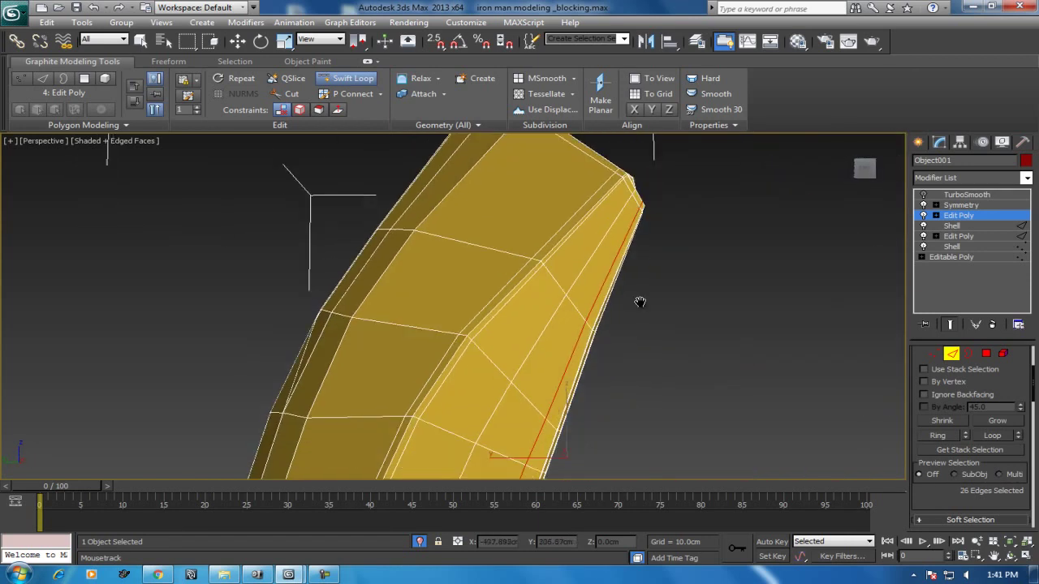
pyautogui.moveTo(692, 269)
pyautogui.keyDown('alt'); pyautogui.mouseDown(button='middle')
pyautogui.moveTo(674, 412)
pyautogui.moveTo(620, 447)
pyautogui.mouseUp(button='middle'); pyautogui.keyUp('alt')
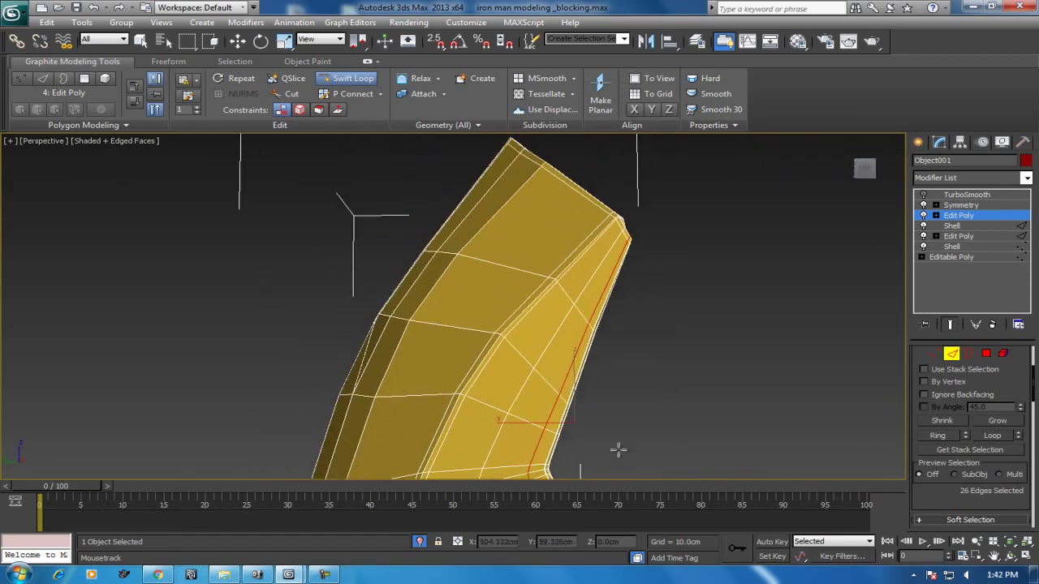
pyautogui.moveTo(584, 275)
pyautogui.mouseDown(button='middle')
pyautogui.moveTo(572, 247)
pyautogui.moveTo(605, 389)
pyautogui.moveTo(668, 343)
pyautogui.mouseUp(button='middle')
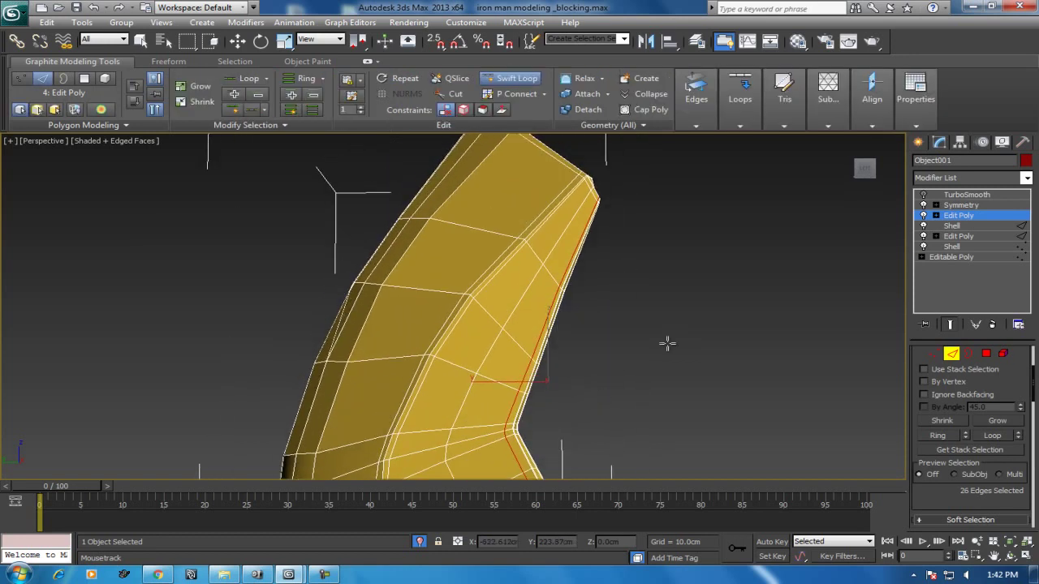
pyautogui.click(965, 195)
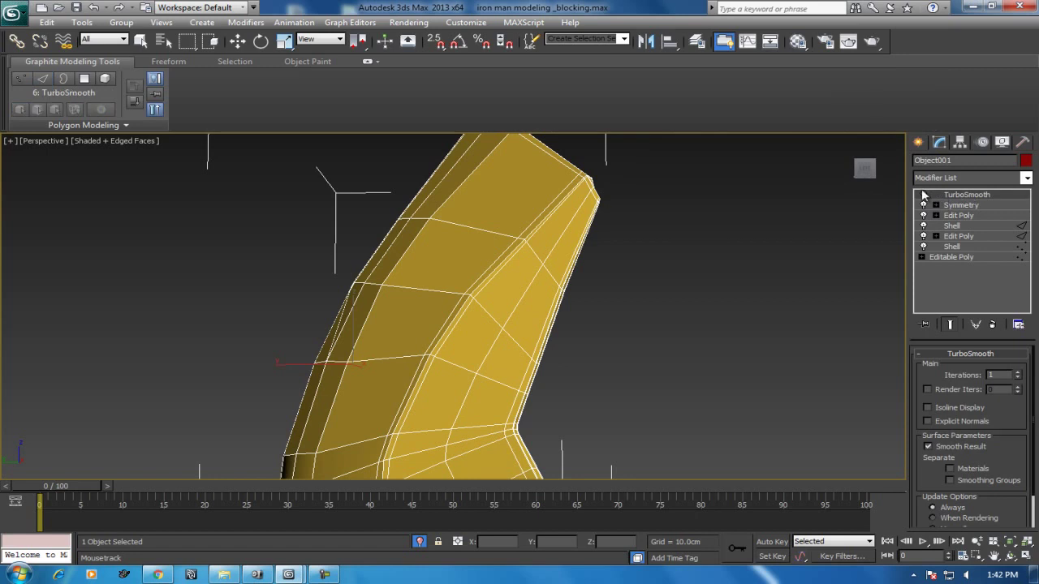
# Raise the yellow material's Specular Level to 23 in the Material Editor, then close it
pyautogui.scroll(-3, 591, 368)
pyautogui.moveTo(591, 368)
pyautogui.keyDown('alt'); pyautogui.mouseDown(button='middle')
pyautogui.moveTo(710, 358)
pyautogui.moveTo(557, 348)
pyautogui.moveTo(620, 317)
pyautogui.moveTo(685, 371)
pyautogui.moveTo(672, 363)
pyautogui.moveTo(731, 362)
pyautogui.moveTo(642, 371)
pyautogui.moveTo(665, 357)
pyautogui.mouseUp(button='middle'); pyautogui.keyUp('alt')
pyautogui.press('F4')
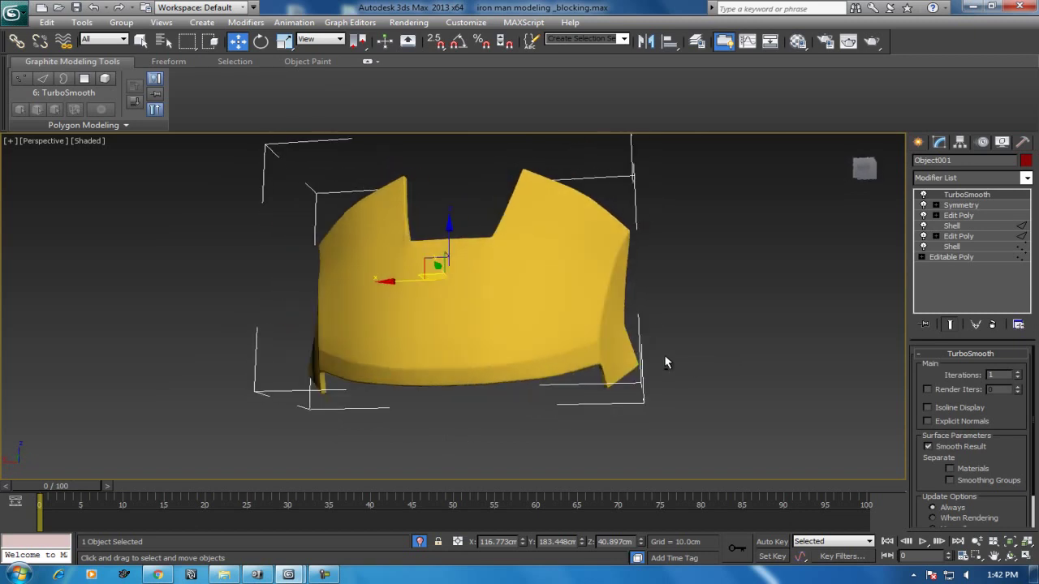
pyautogui.press('m')
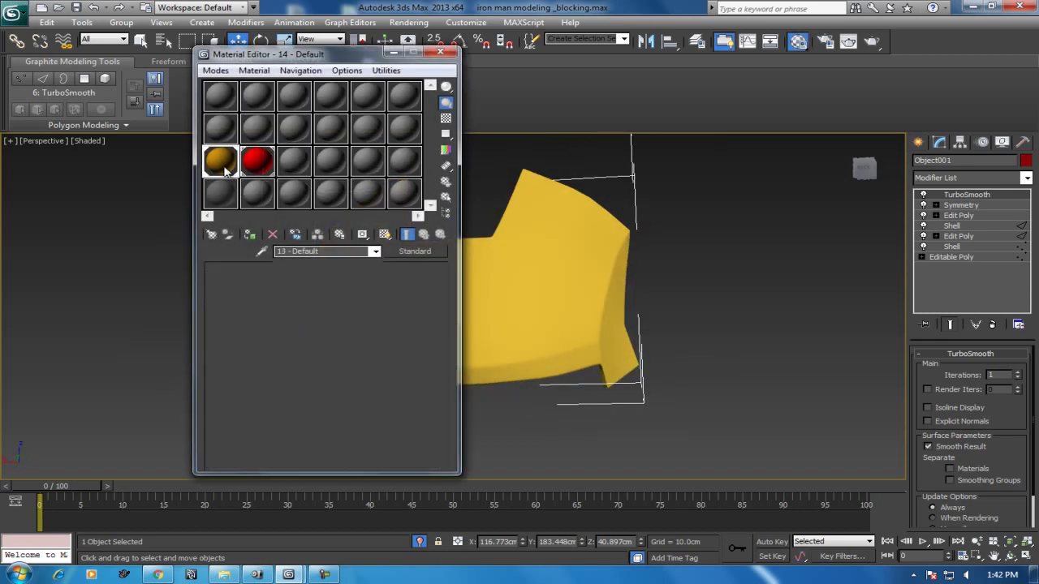
pyautogui.moveTo(311, 396); pyautogui.dragTo(305, 381)
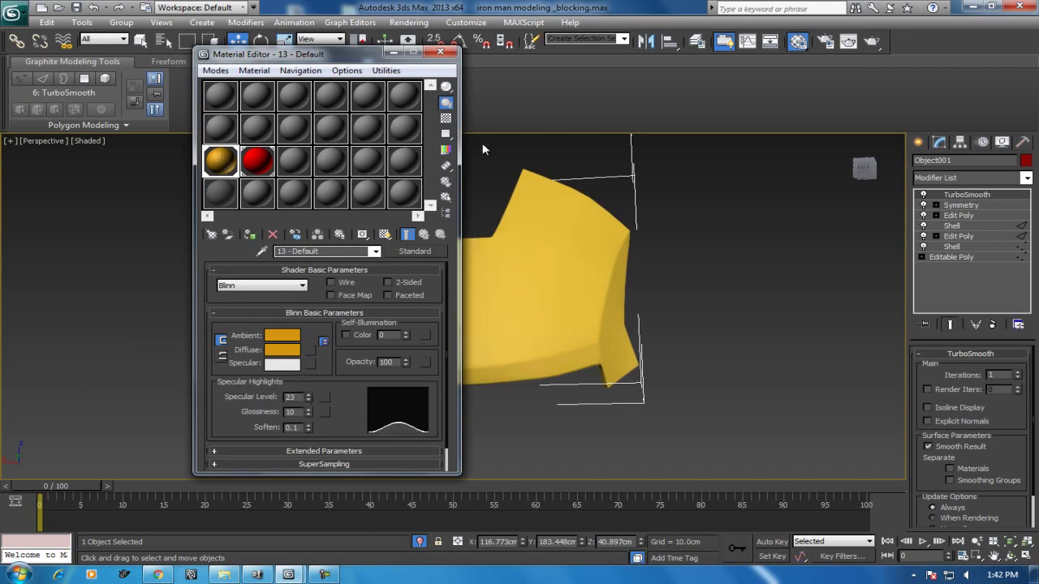
pyautogui.click(439, 52)
pyautogui.moveTo(648, 292); pyautogui.dragTo(663, 322, button='middle')
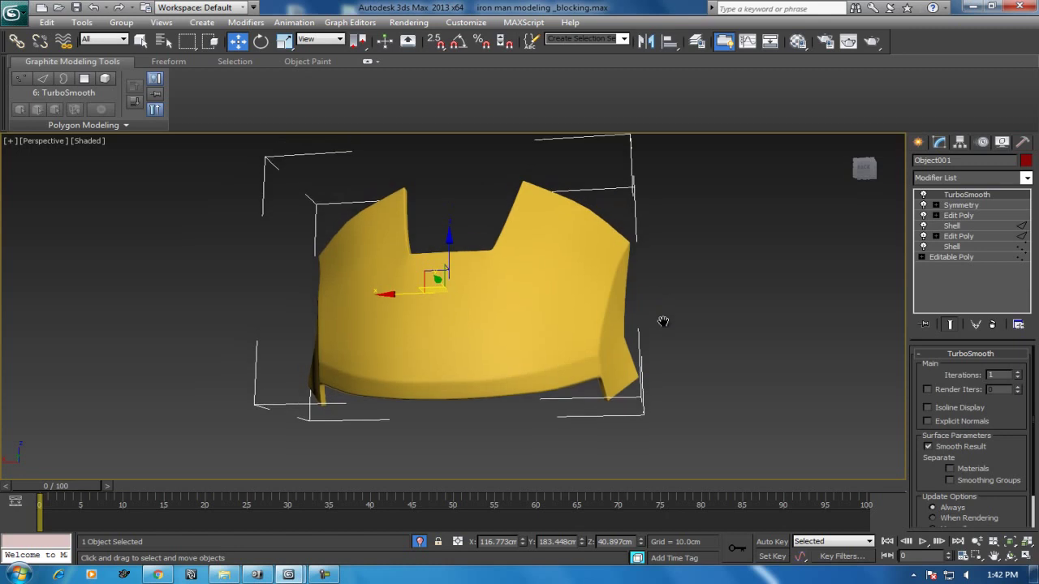
pyautogui.click(324, 574)
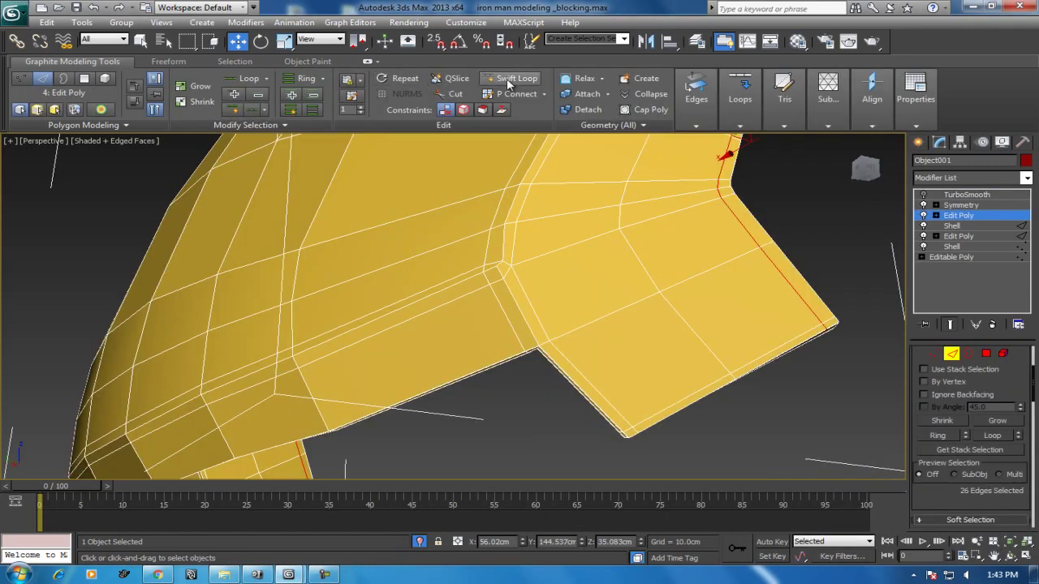
pyautogui.click(509, 81)
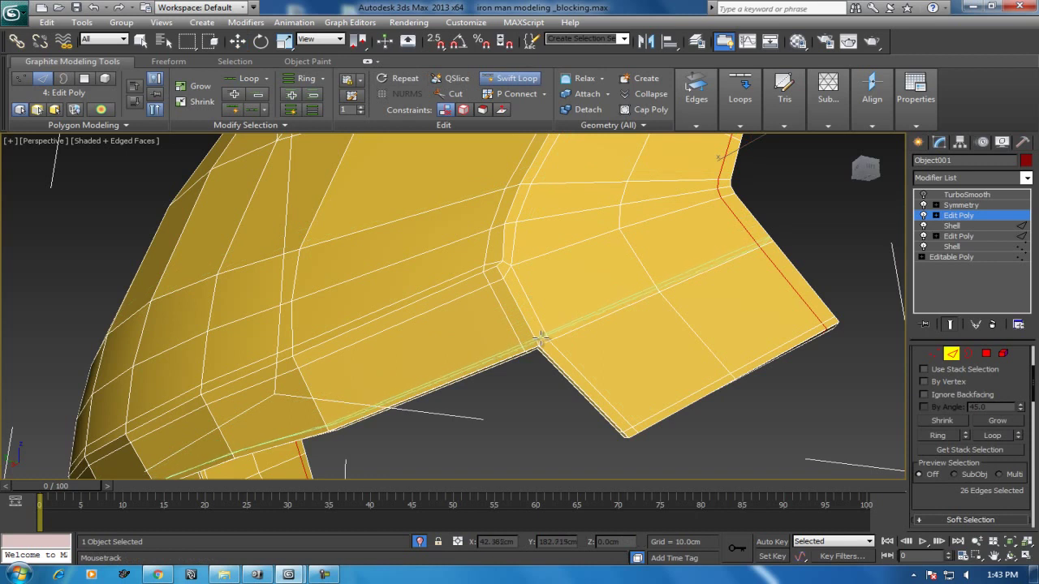
# Insert a loop along the lower edge and chamfer the corner edge loop by 0.569cm
pyautogui.click(538, 337)
pyautogui.press('w')
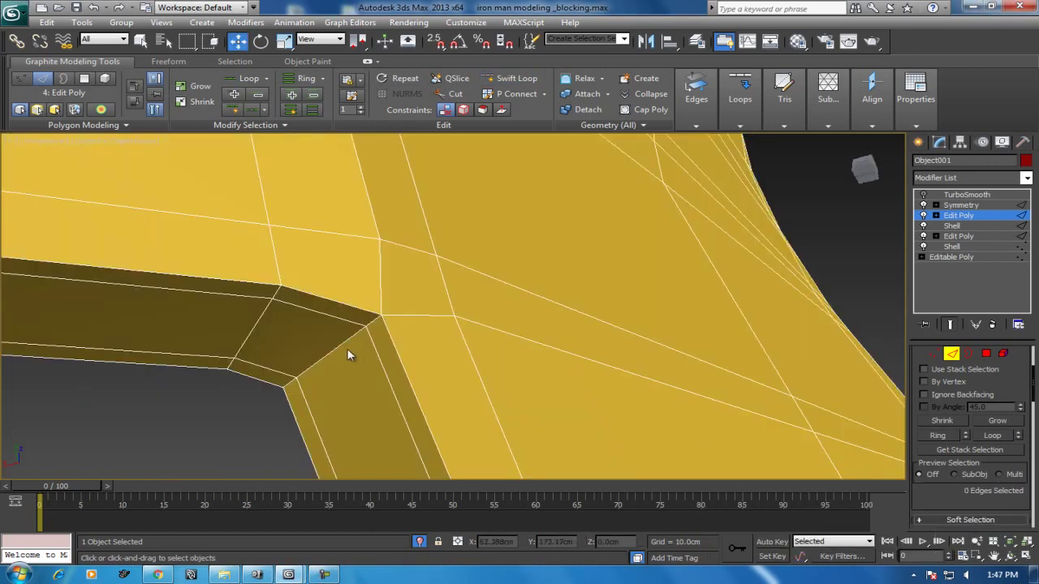
pyautogui.click(349, 354)
pyautogui.click(990, 438)
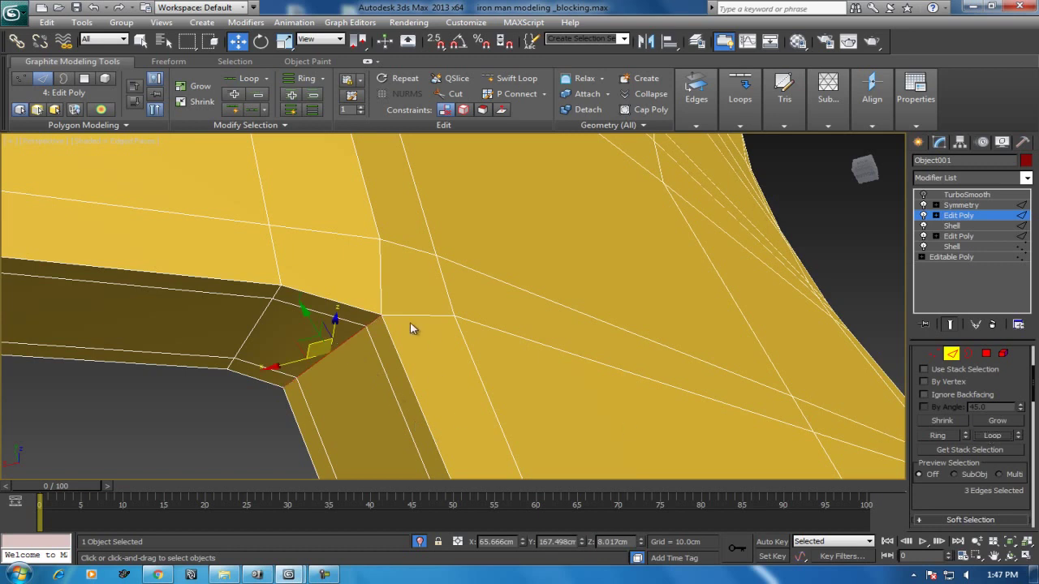
pyautogui.rightClick(514, 262)
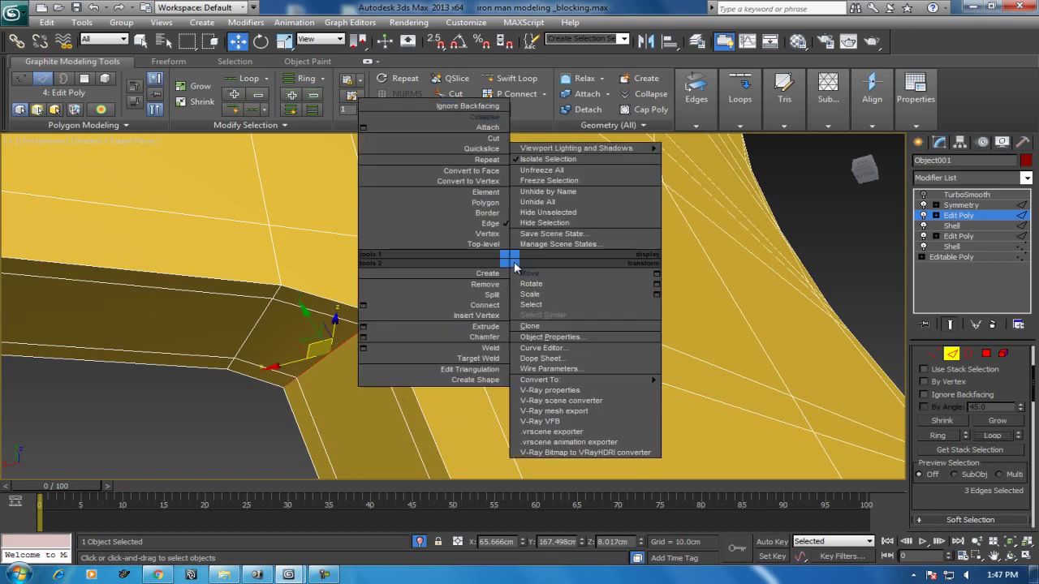
pyautogui.click(369, 339)
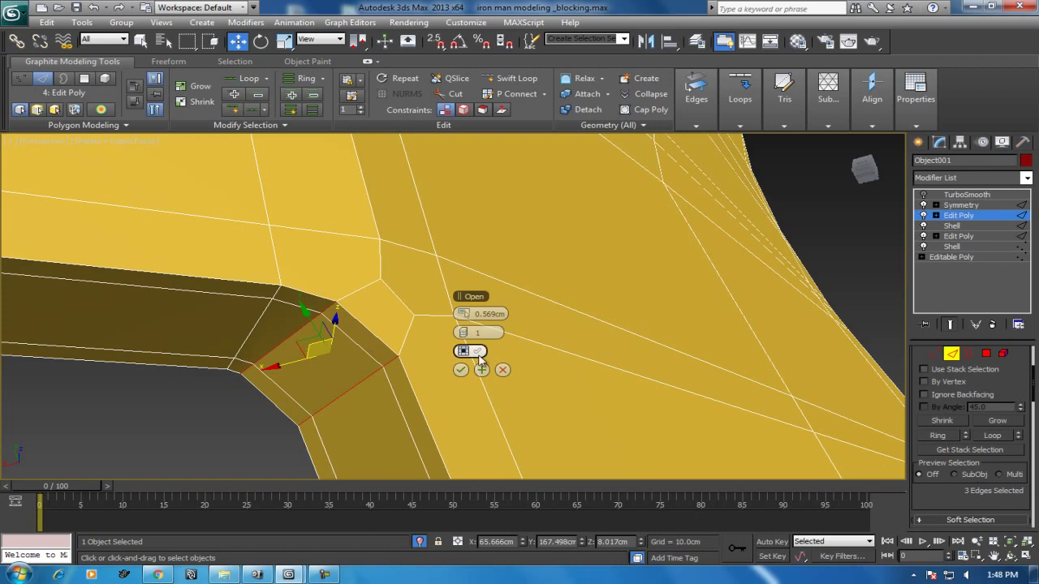
pyautogui.click(461, 370)
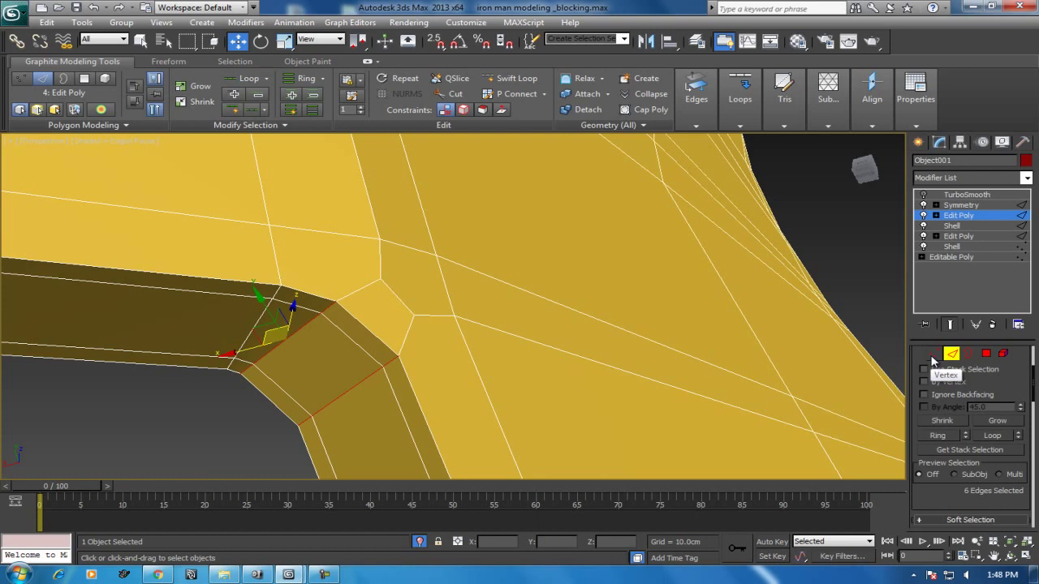
# Select two edges at the flange's inner corner
pyautogui.click(933, 355)
pyautogui.keyDown('alt'); pyautogui.moveTo(323, 297); pyautogui.dragTo(297, 316, button='middle'); pyautogui.keyUp('alt')
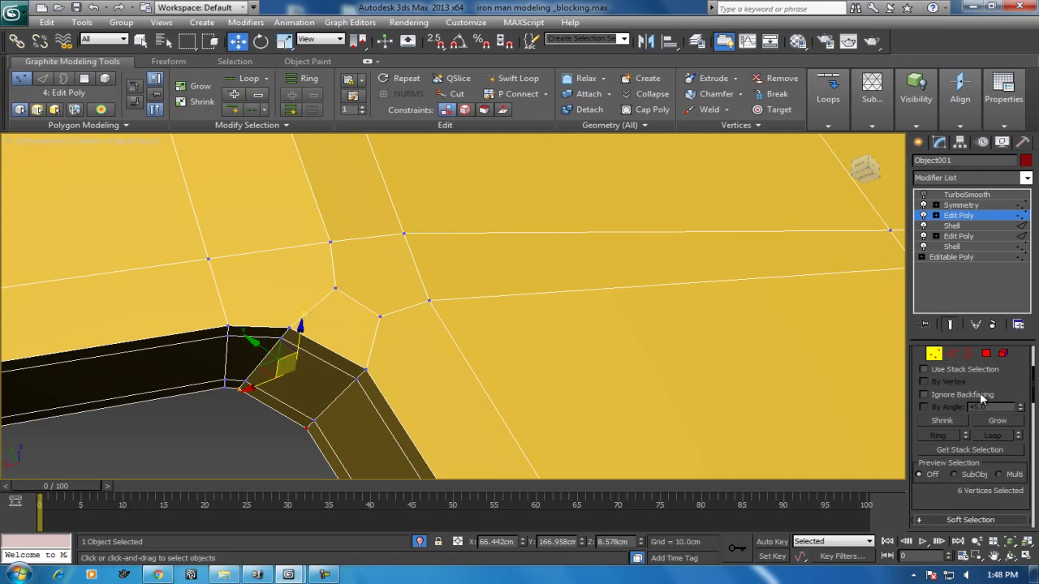
pyautogui.click(953, 355)
pyautogui.click(382, 348)
pyautogui.moveTo(381, 348)
pyautogui.keyDown('alt'); pyautogui.mouseDown(button='middle')
pyautogui.moveTo(609, 341)
pyautogui.moveTo(534, 349)
pyautogui.mouseUp(button='middle'); pyautogui.keyUp('alt')
pyautogui.moveTo(332, 217)
pyautogui.keyDown('alt'); pyautogui.mouseDown(button='middle')
pyautogui.moveTo(395, 268)
pyautogui.moveTo(262, 278)
pyautogui.mouseUp(button='middle'); pyautogui.keyUp('alt')
pyautogui.keyDown('ctrl'); pyautogui.click(375, 249); pyautogui.keyUp('ctrl')
# Chamfer the two selected corner edges
pyautogui.rightClick(435, 245)
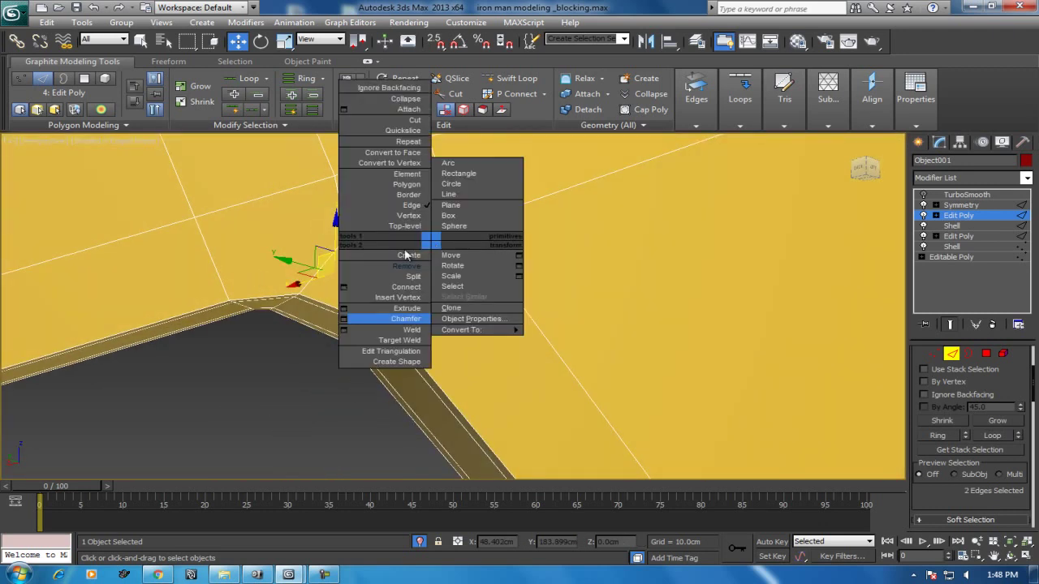
pyautogui.click(408, 276)
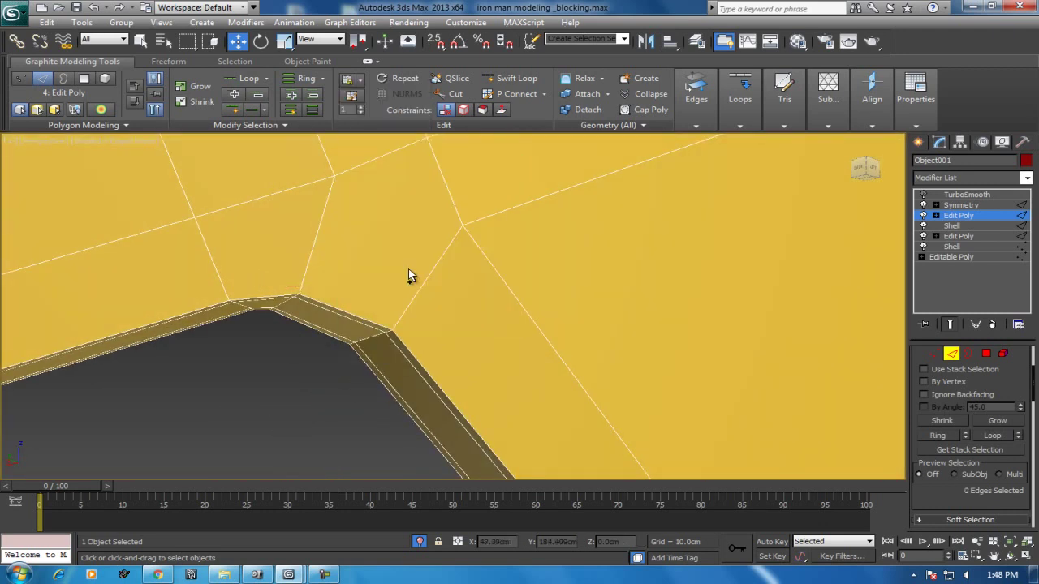
pyautogui.click(933, 353)
pyautogui.keyDown('alt'); pyautogui.moveTo(454, 327); pyautogui.dragTo(433, 299, button='middle'); pyautogui.keyUp('alt')
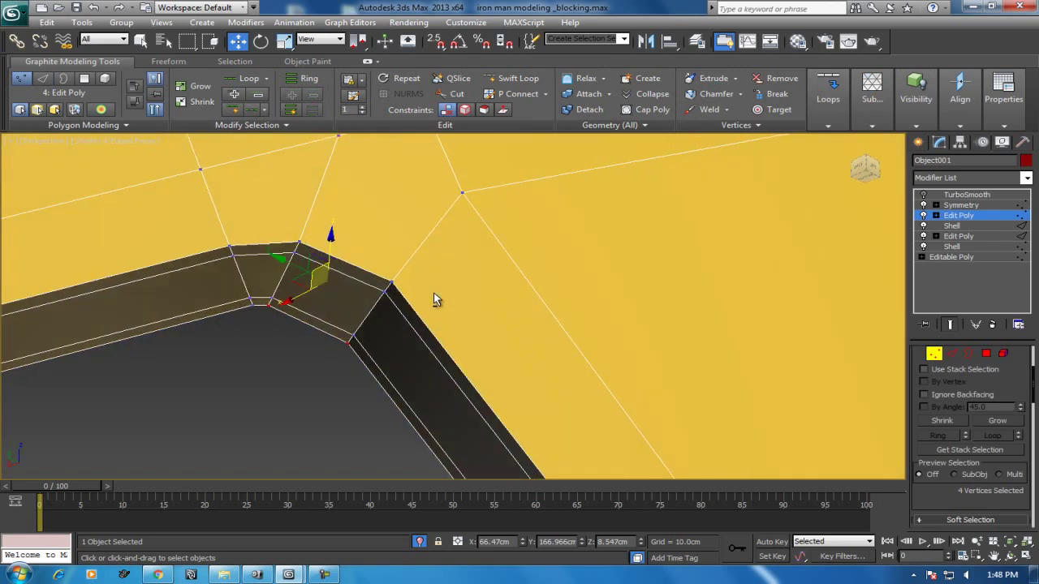
pyautogui.click(951, 354)
# Connect the selected corner edges with one new edge segment
pyautogui.click(357, 266)
pyautogui.doubleClick(357, 266)
pyautogui.rightClick(354, 263)
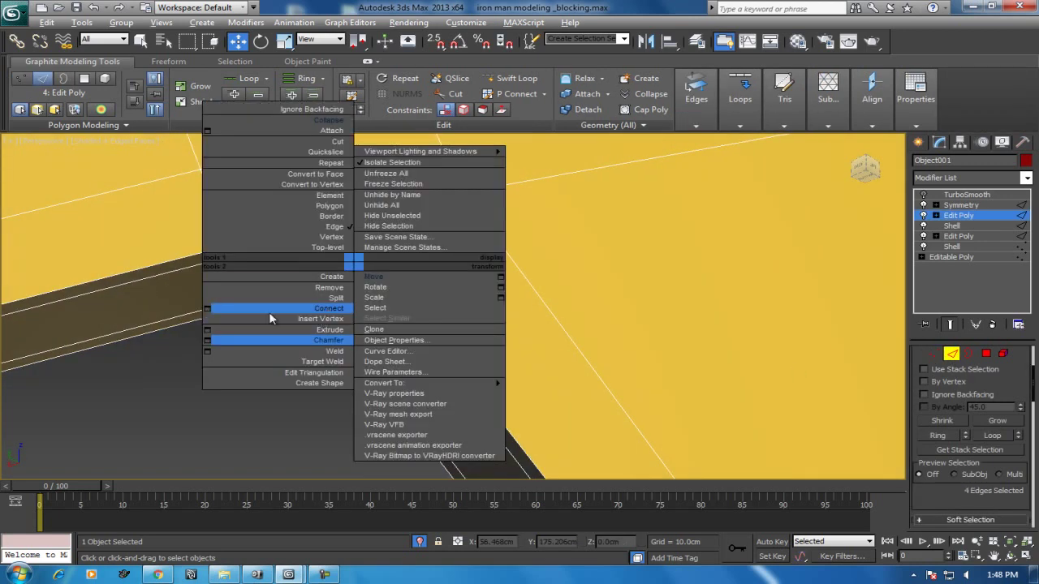
pyautogui.click(206, 308)
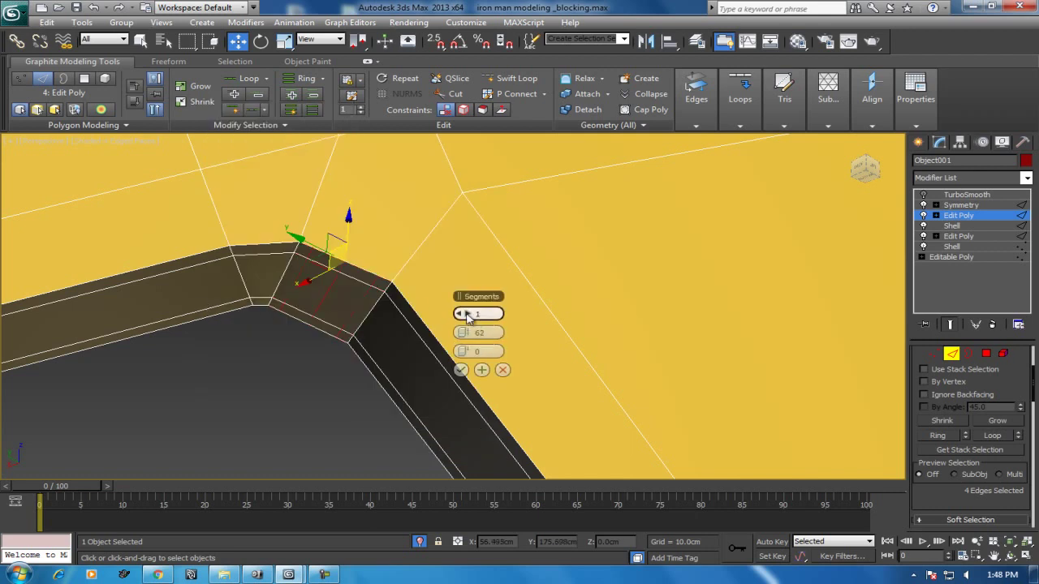
pyautogui.click(460, 370)
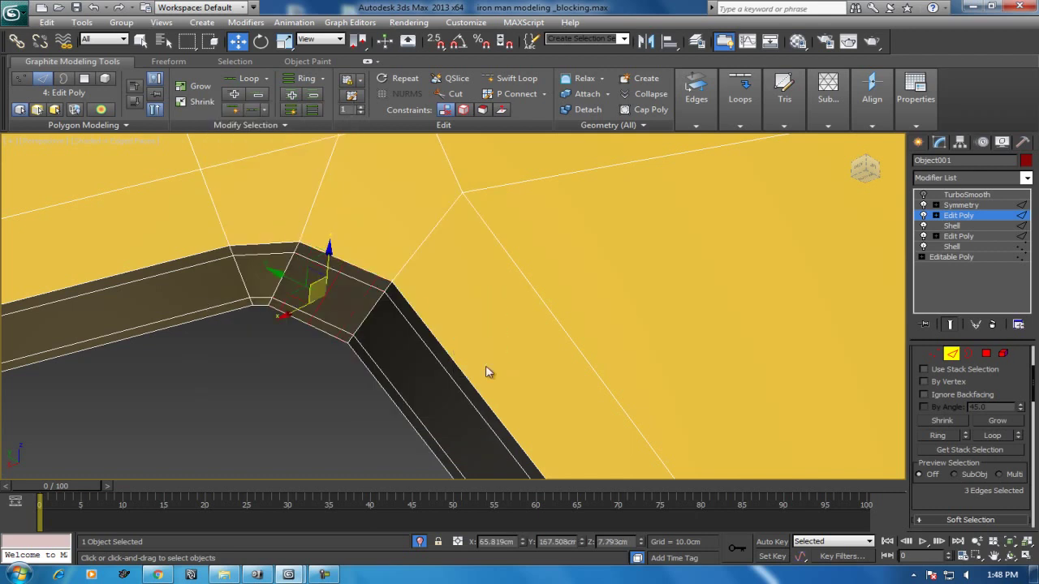
# Connect the selected corner vertices with new edges
pyautogui.press('1')
pyautogui.moveTo(706, 331)
pyautogui.keyDown('alt'); pyautogui.mouseDown(button='middle')
pyautogui.moveTo(492, 370)
pyautogui.moveTo(441, 315)
pyautogui.mouseUp(button='middle'); pyautogui.keyUp('alt')
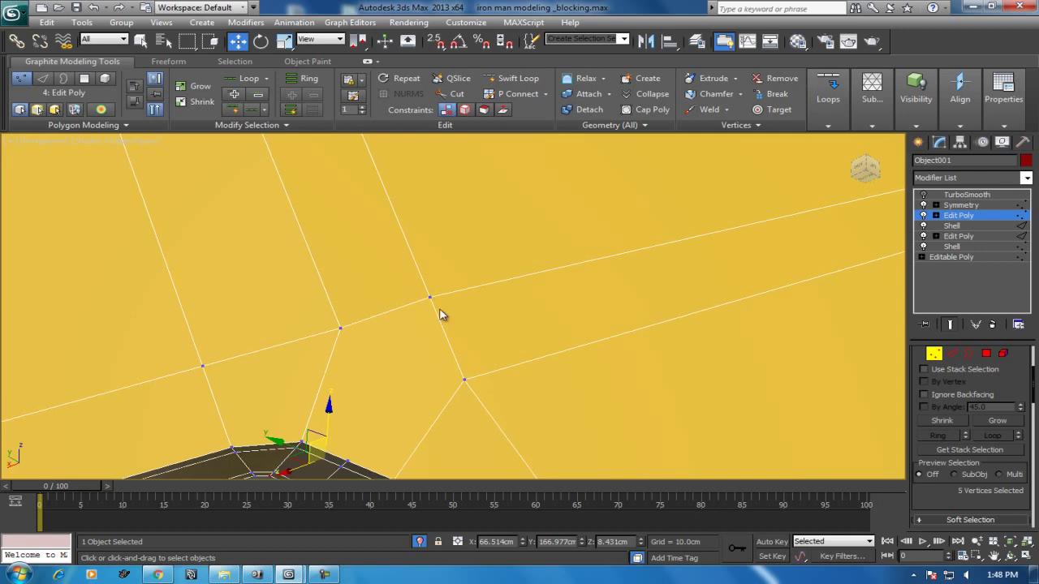
pyautogui.click(430, 299)
pyautogui.moveTo(346, 461)
pyautogui.keyDown('alt'); pyautogui.mouseDown(button='middle')
pyautogui.moveTo(353, 378)
pyautogui.moveTo(567, 376)
pyautogui.mouseUp(button='middle'); pyautogui.keyUp('alt')
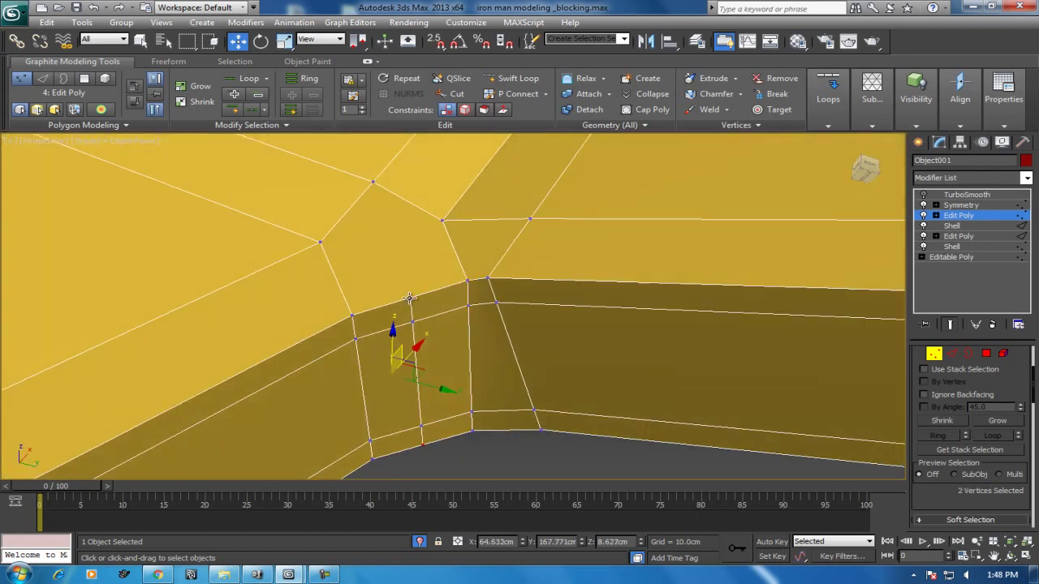
pyautogui.keyDown('ctrl'); pyautogui.click(410, 299); pyautogui.keyUp('ctrl')
pyautogui.keyDown('ctrl'); pyautogui.click(373, 186); pyautogui.keyUp('ctrl')
pyautogui.rightClick(357, 257)
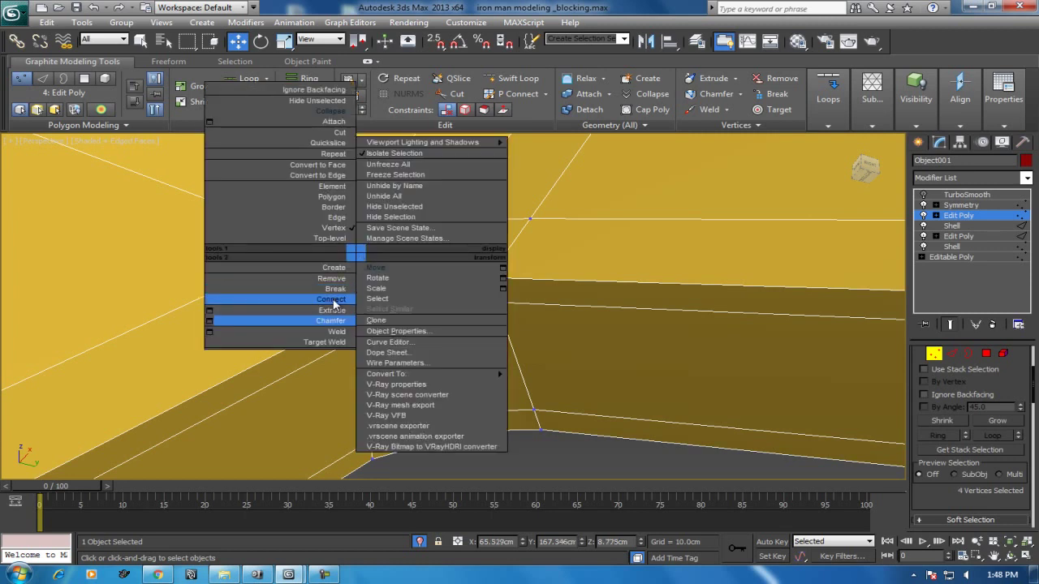
pyautogui.click(332, 300)
pyautogui.moveTo(332, 302)
pyautogui.keyDown('alt'); pyautogui.mouseDown(button='middle')
pyautogui.moveTo(298, 343)
pyautogui.moveTo(297, 374)
pyautogui.moveTo(478, 335)
pyautogui.moveTo(498, 284)
pyautogui.mouseUp(button='middle'); pyautogui.keyUp('alt')
# Nudge the overlapping corner vertex into place in the Left view, then return to object level
pyautogui.press('l')
pyautogui.click(481, 259)
pyautogui.moveTo(436, 302); pyautogui.dragTo(436, 302)
pyautogui.moveTo(462, 264); pyautogui.dragTo(460, 294)
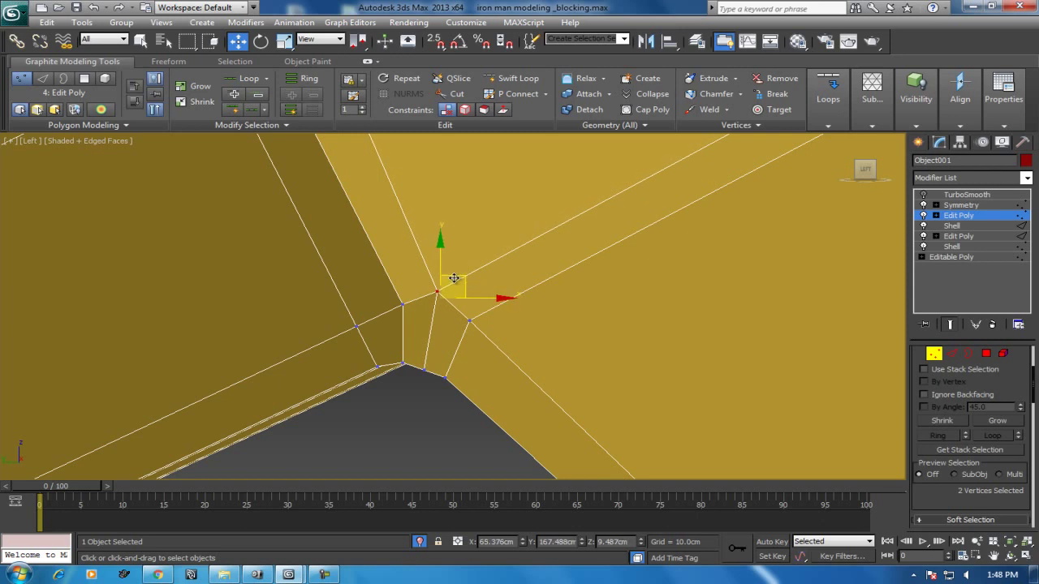
pyautogui.press('p')
pyautogui.scroll(3, 546, 307)
pyautogui.rightClick(603, 284)
pyautogui.click(365, 352)
pyautogui.keyDown('alt'); pyautogui.moveTo(497, 306); pyautogui.dragTo(635, 387, button='middle'); pyautogui.keyUp('alt')
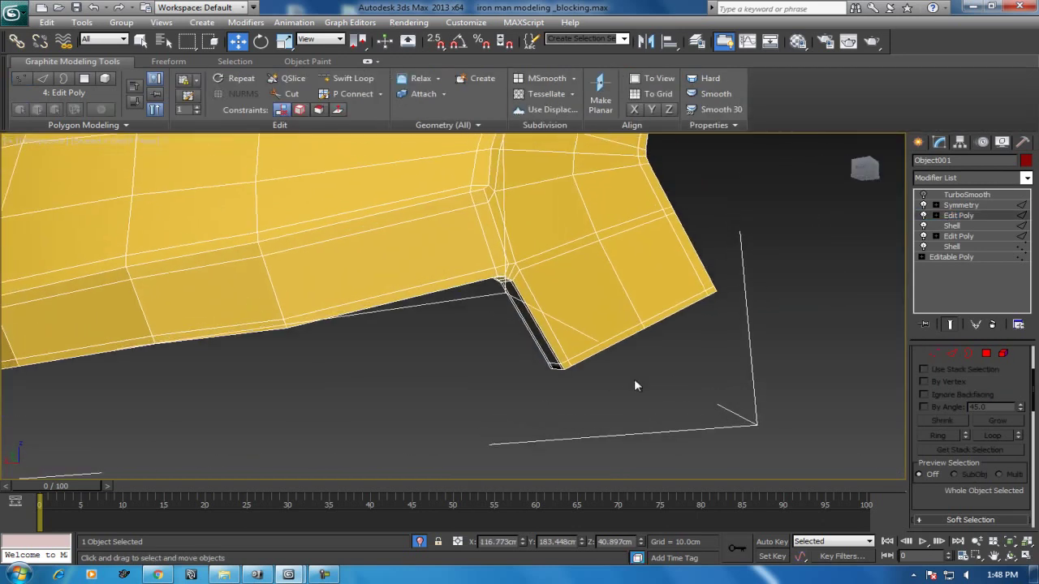
# Enable the helmet's TurboSmooth modifier and turn off edged-faces display
pyautogui.click(967, 195)
pyautogui.click(924, 195)
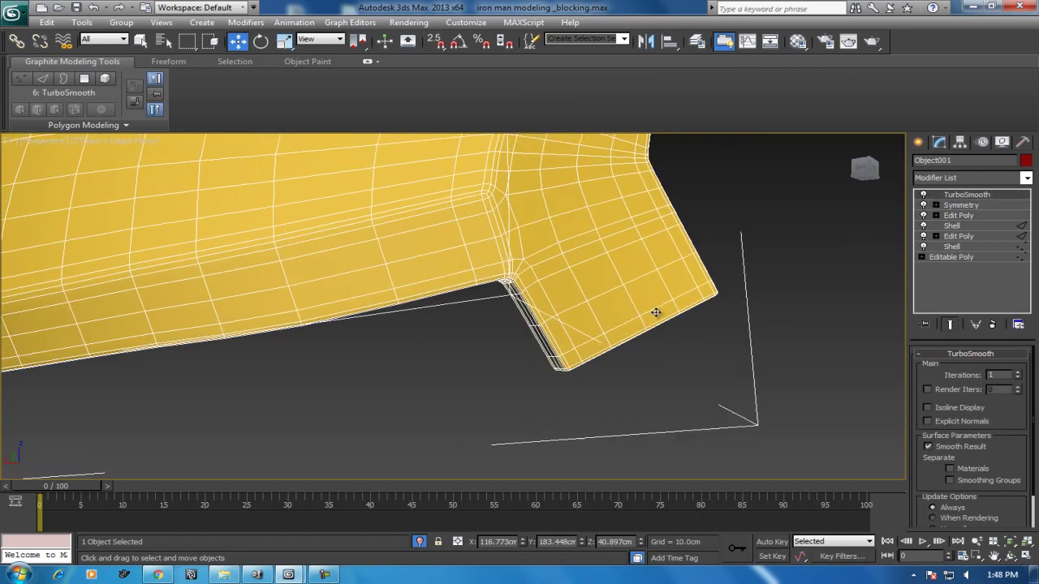
pyautogui.press('F4')
# Inspect the smoothed chamfered corners from the Left view with TurboSmooth at 2 iterations
pyautogui.moveTo(656, 313)
pyautogui.keyDown('alt'); pyautogui.mouseDown(button='middle')
pyautogui.moveTo(644, 324)
pyautogui.moveTo(545, 327)
pyautogui.moveTo(591, 329)
pyautogui.moveTo(548, 382)
pyautogui.moveTo(449, 336)
pyautogui.moveTo(447, 345)
pyautogui.mouseUp(button='middle'); pyautogui.keyUp('alt')
pyautogui.scroll(-5, 549, 334)
pyautogui.scroll(3, 470, 319)
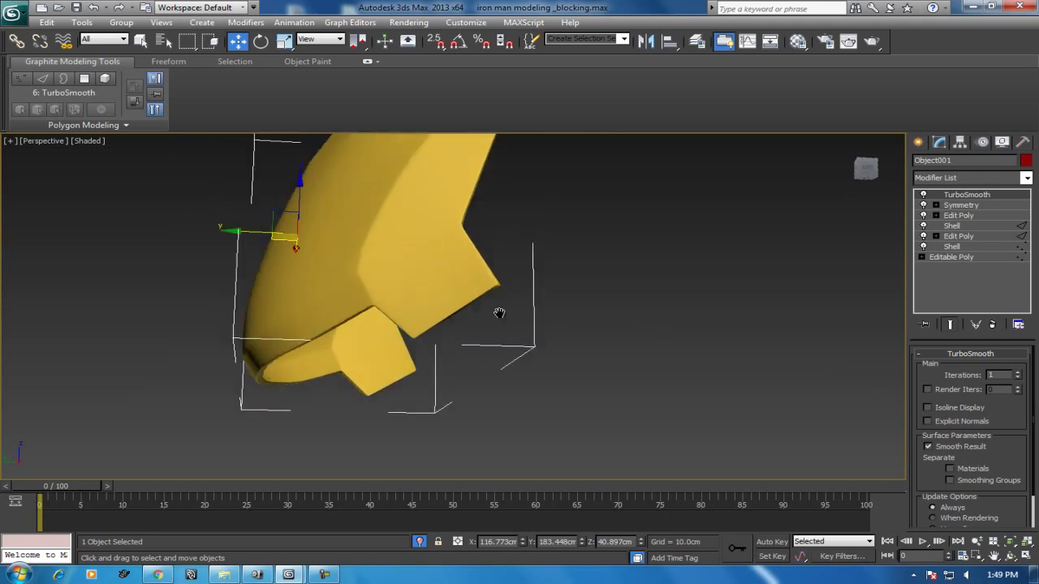
pyautogui.scroll(2, 494, 309)
pyautogui.press('l')
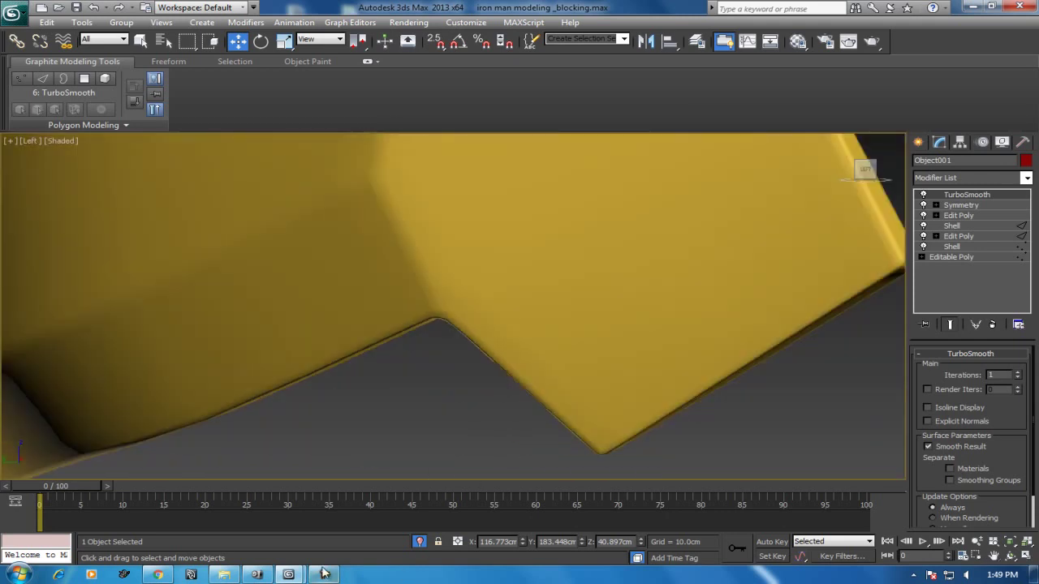
pyautogui.click(323, 574)
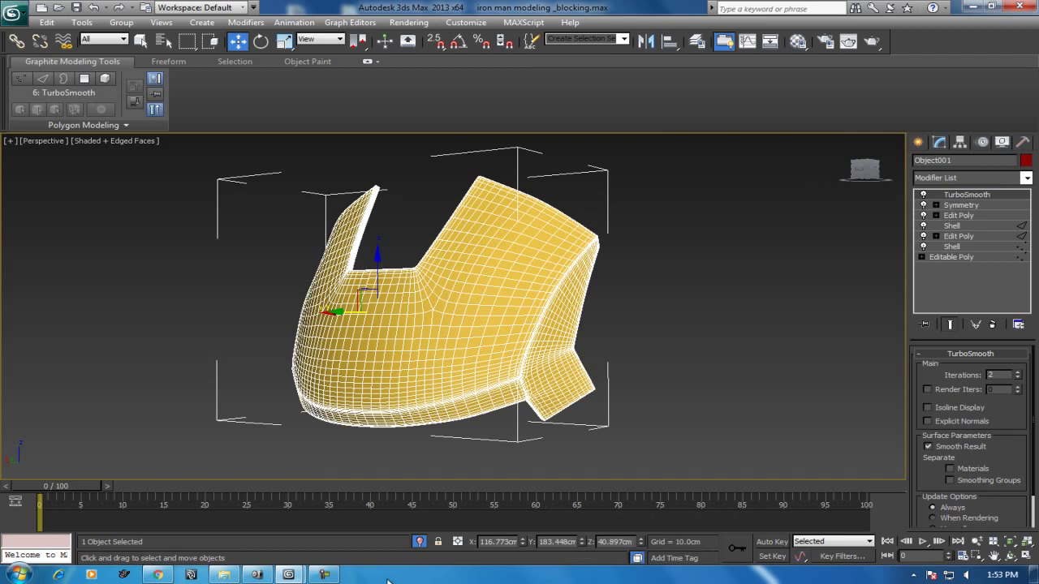